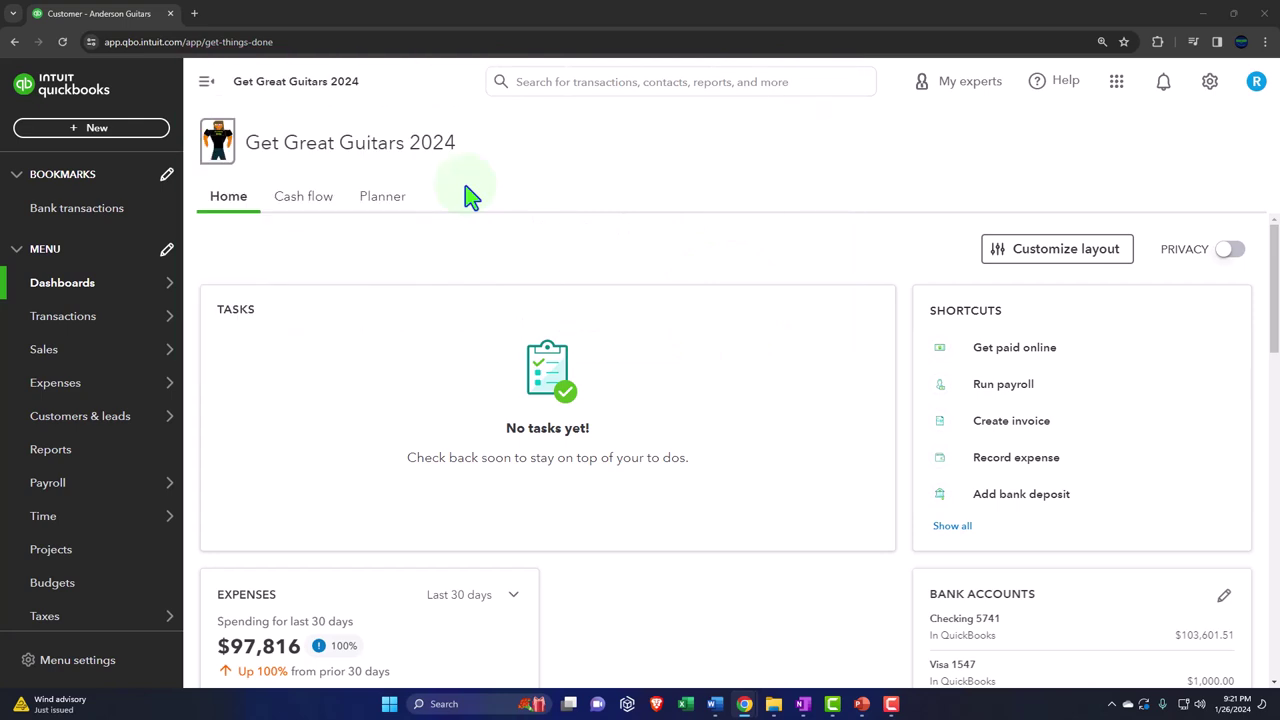
- From the Reports page, open the favorite Balance Sheet, Profit and Loss, and Trial Balance reports in separate browser tabs
left_click(84, 451)
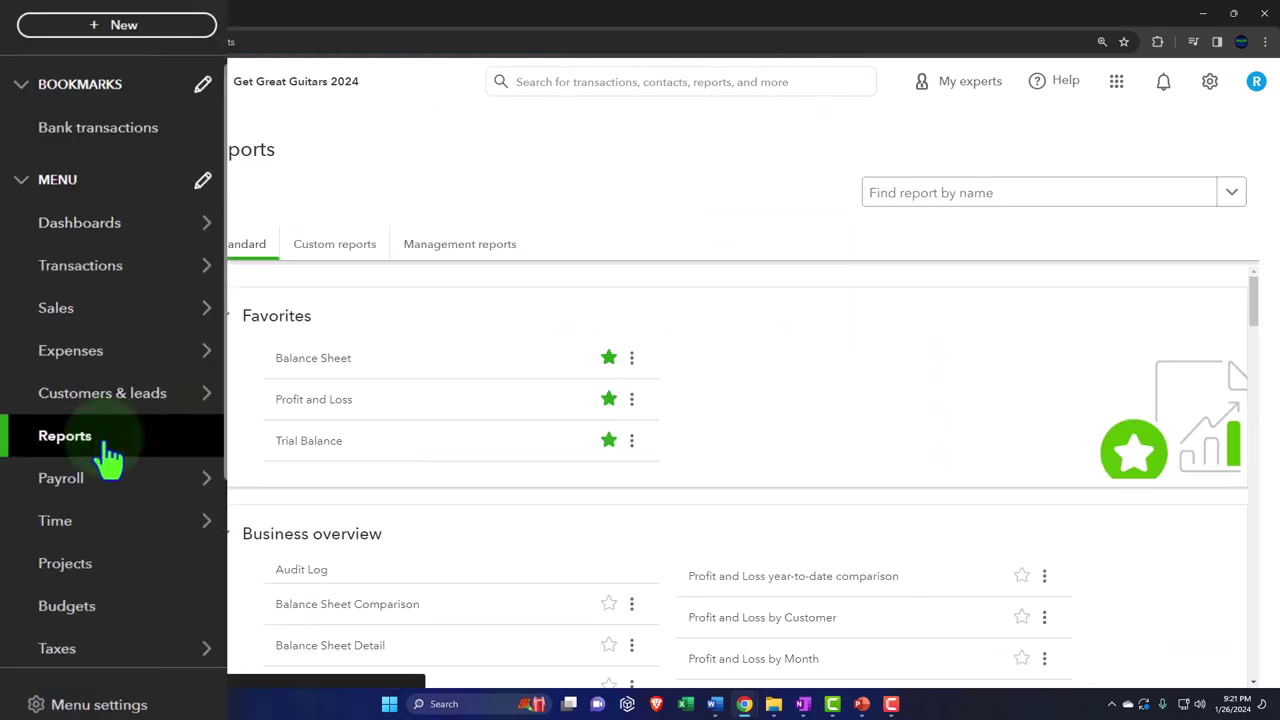
right_click(344, 358)
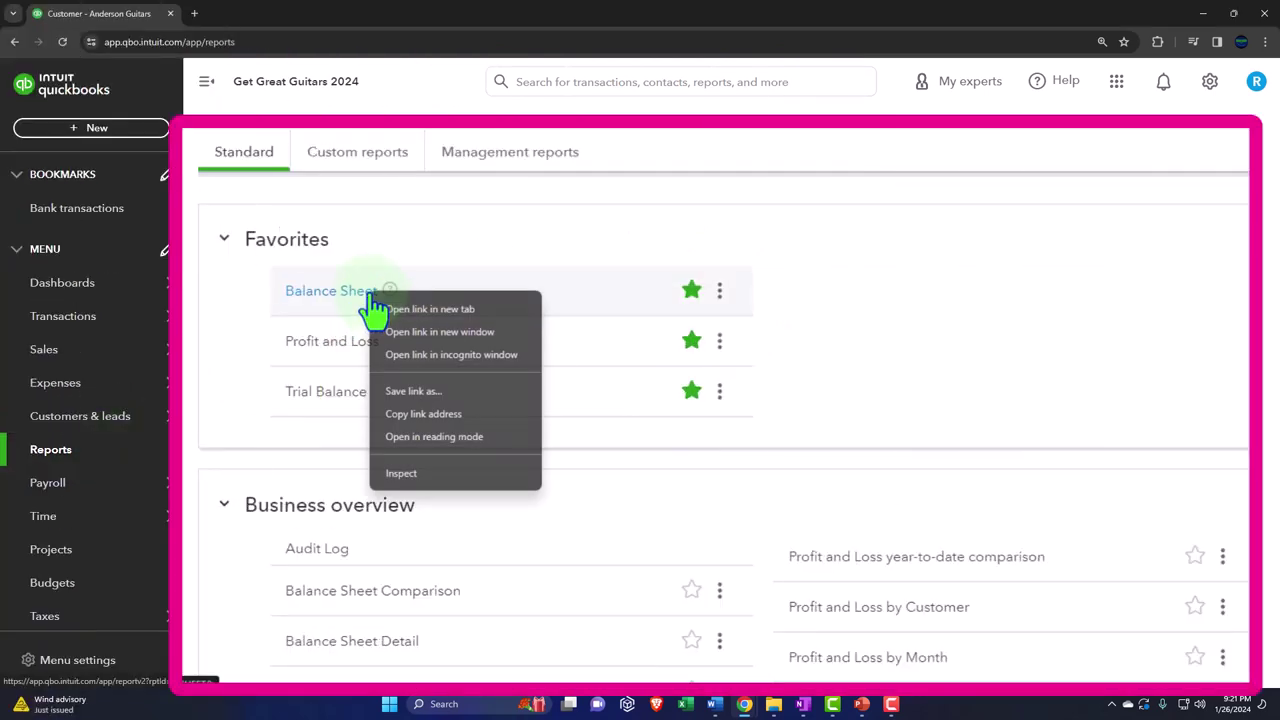
left_click(479, 311)
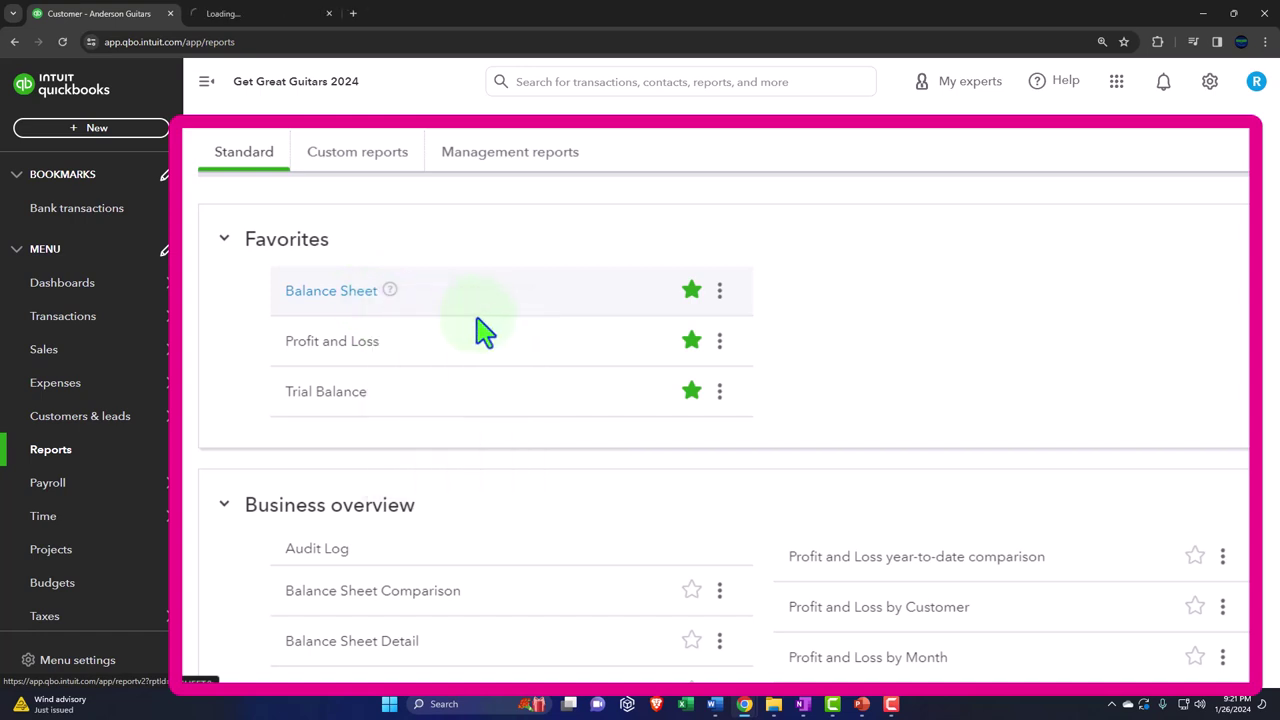
right_click(363, 343)
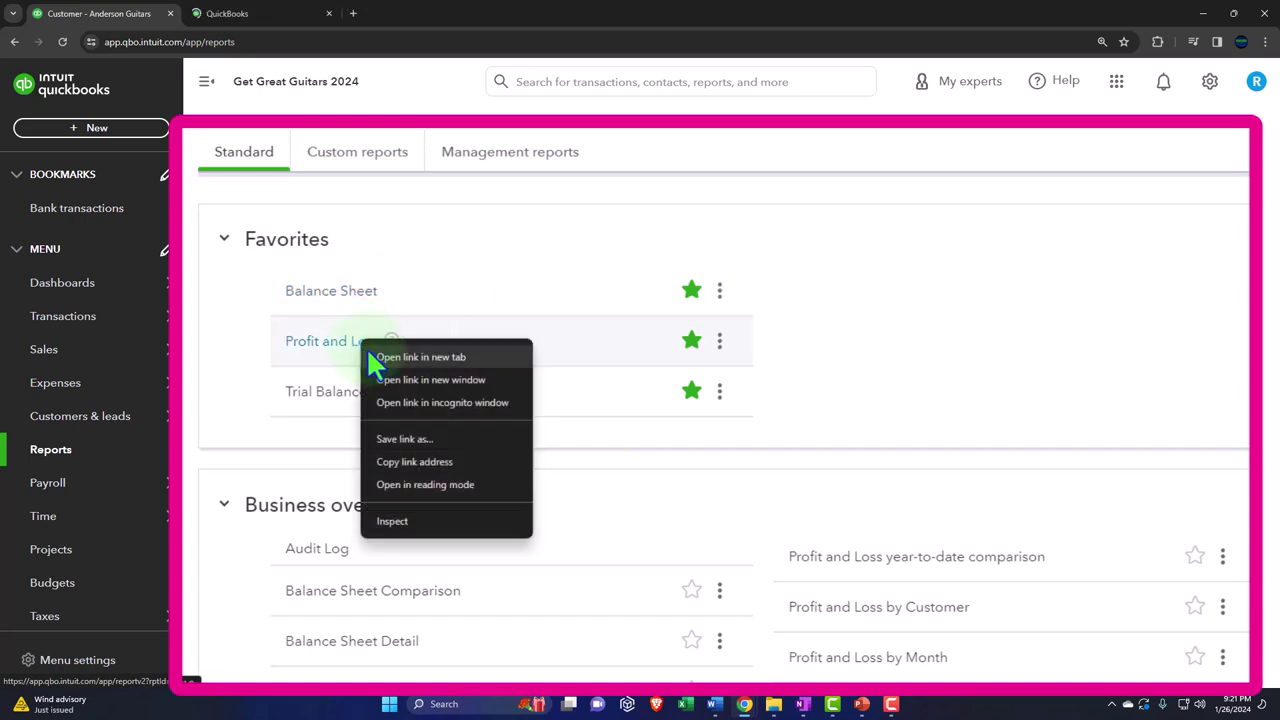
left_click(455, 355)
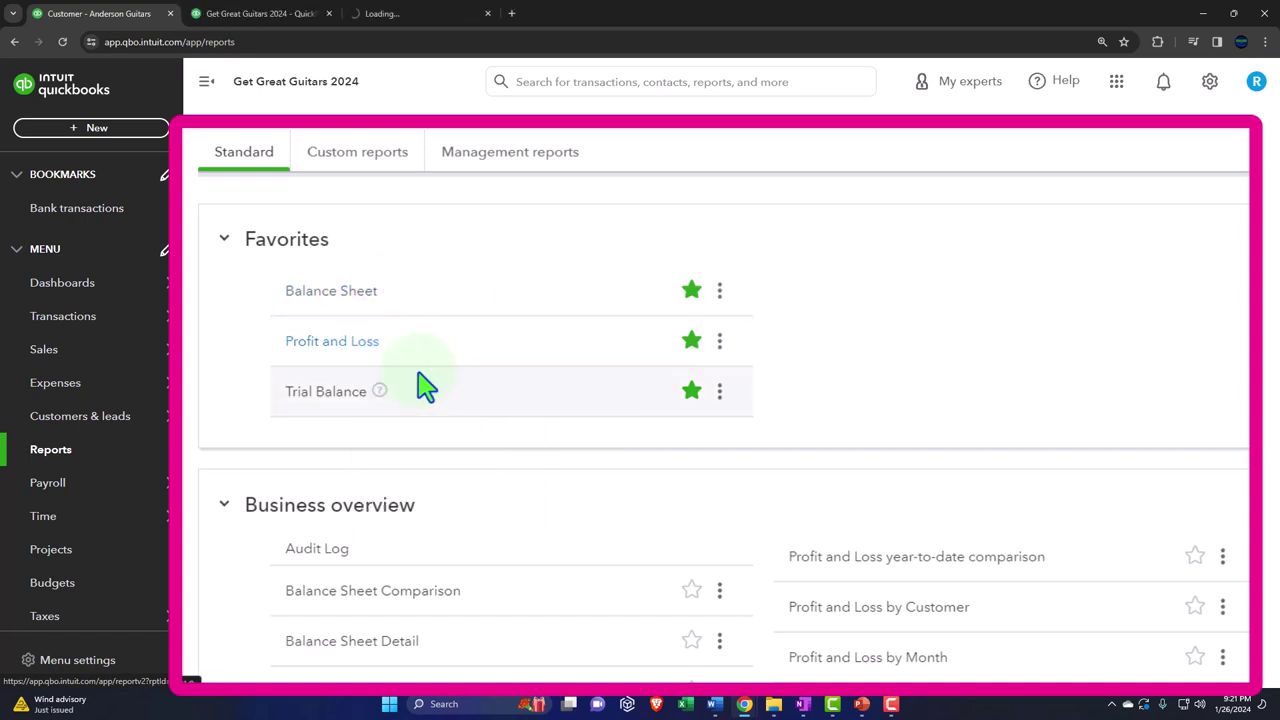
right_click(343, 397)
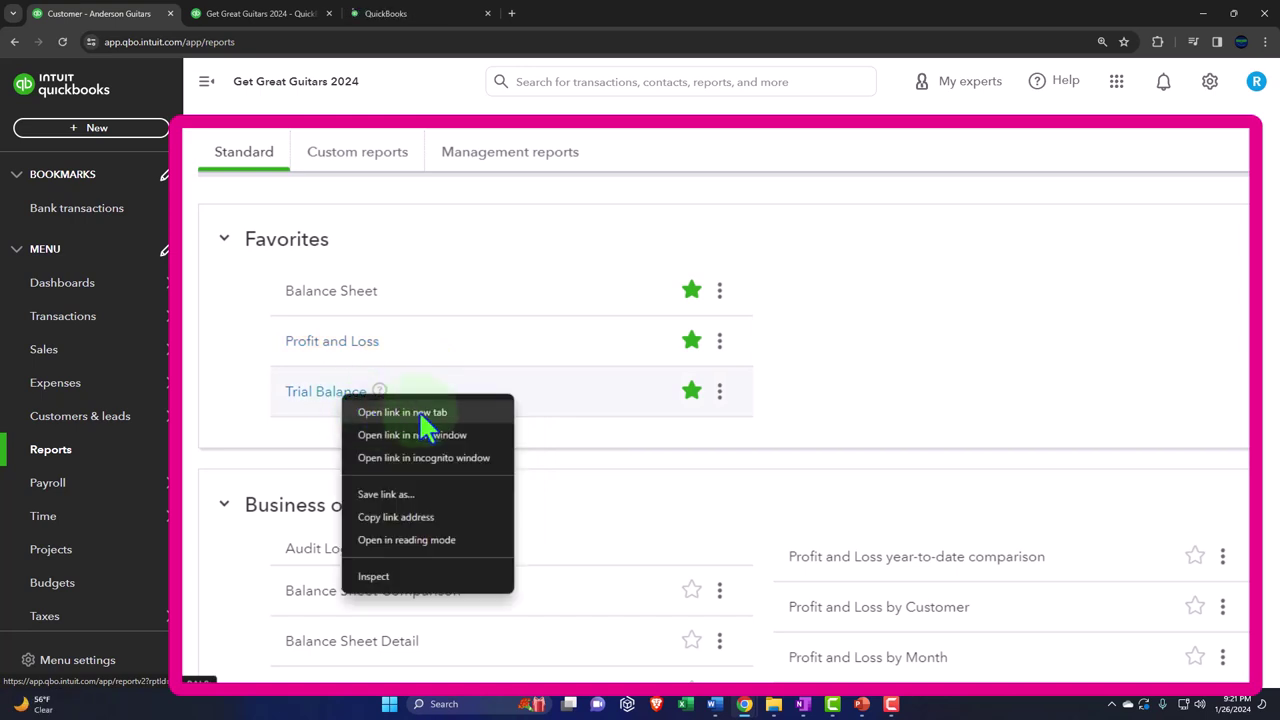
left_click(452, 411)
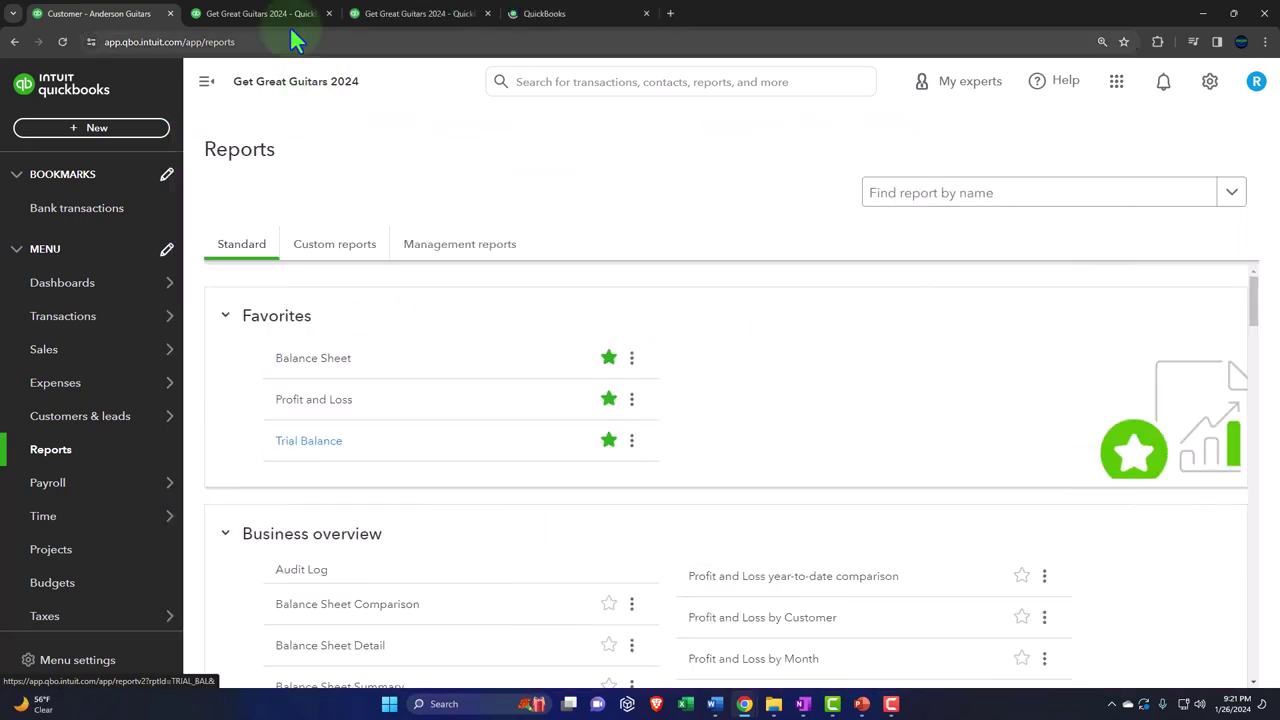
- On the Balance Sheet report, collapse the navigation sidebar and set the report period to 01/01/2024 through 02/28/2024
left_click(281, 16)
left_click(206, 81)
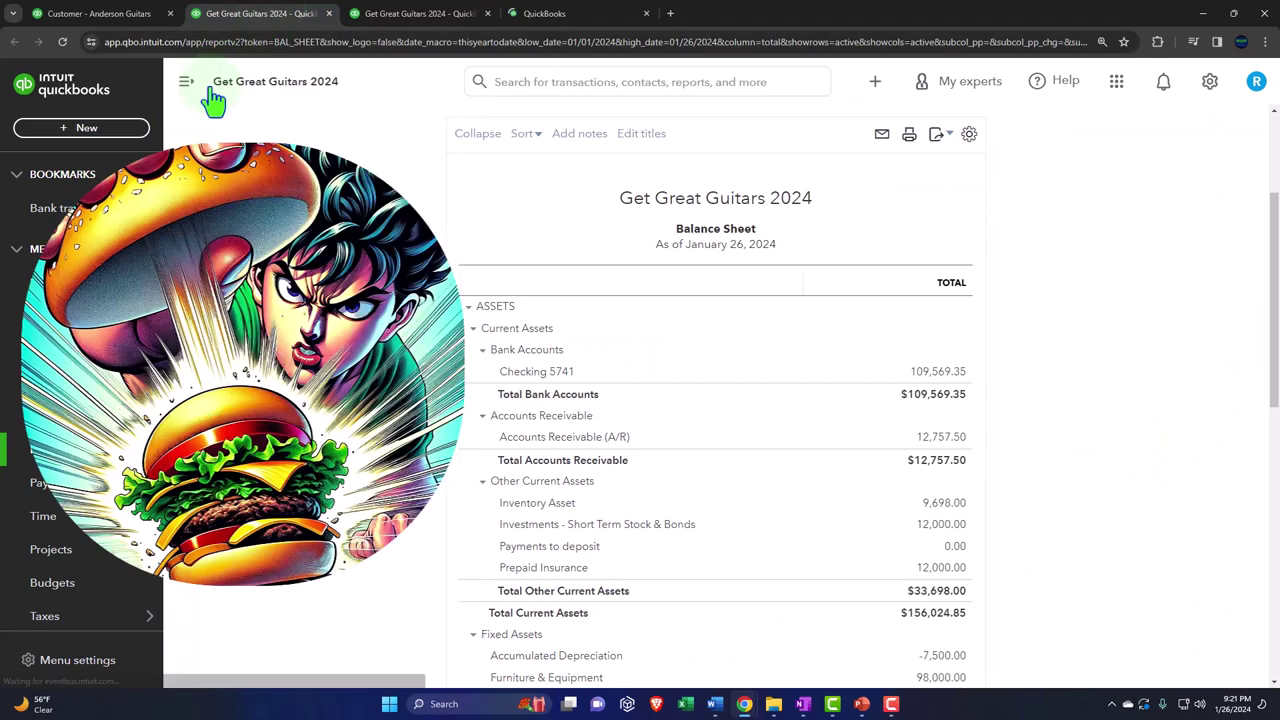
left_click(245, 212)
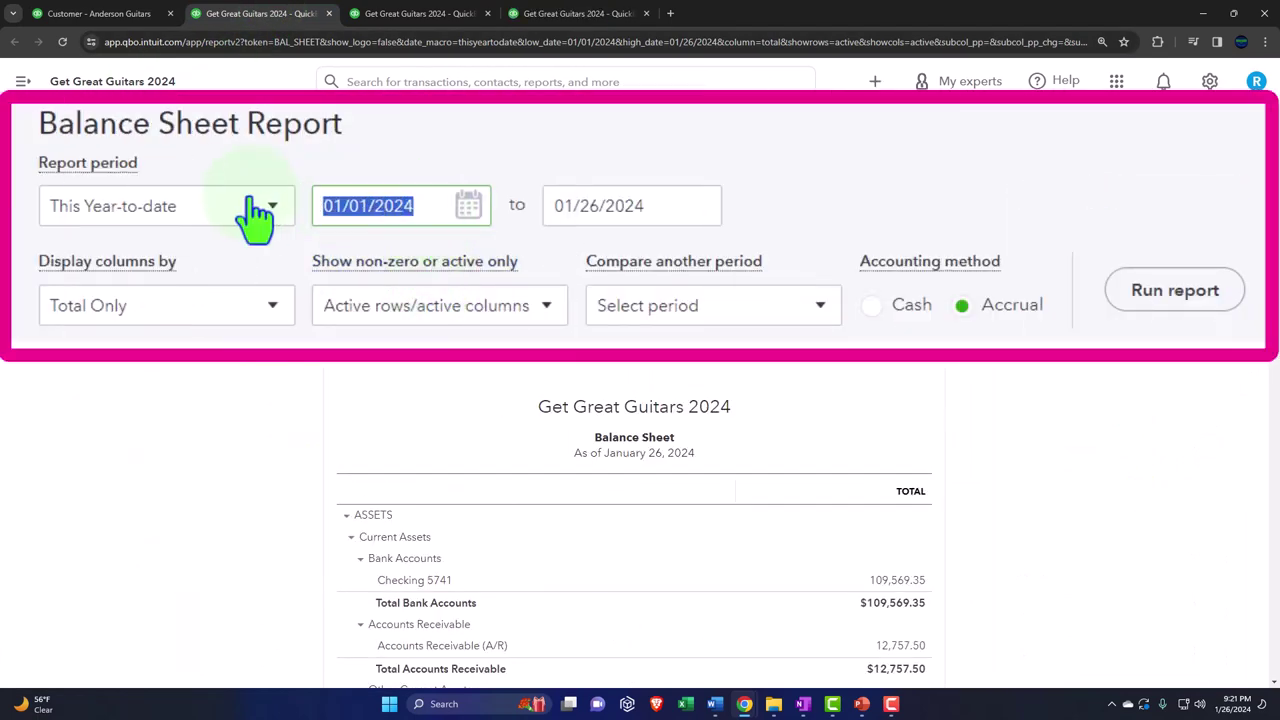
type("010124")
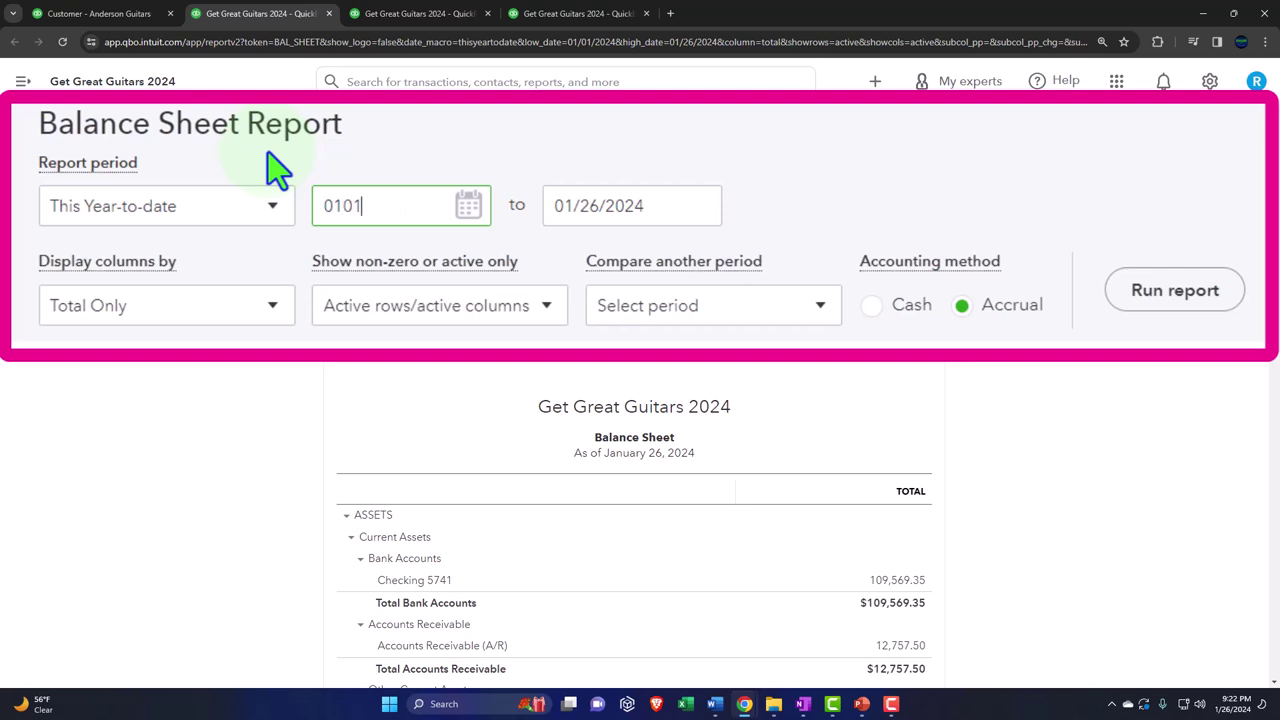
key("Tab")
type("022824")
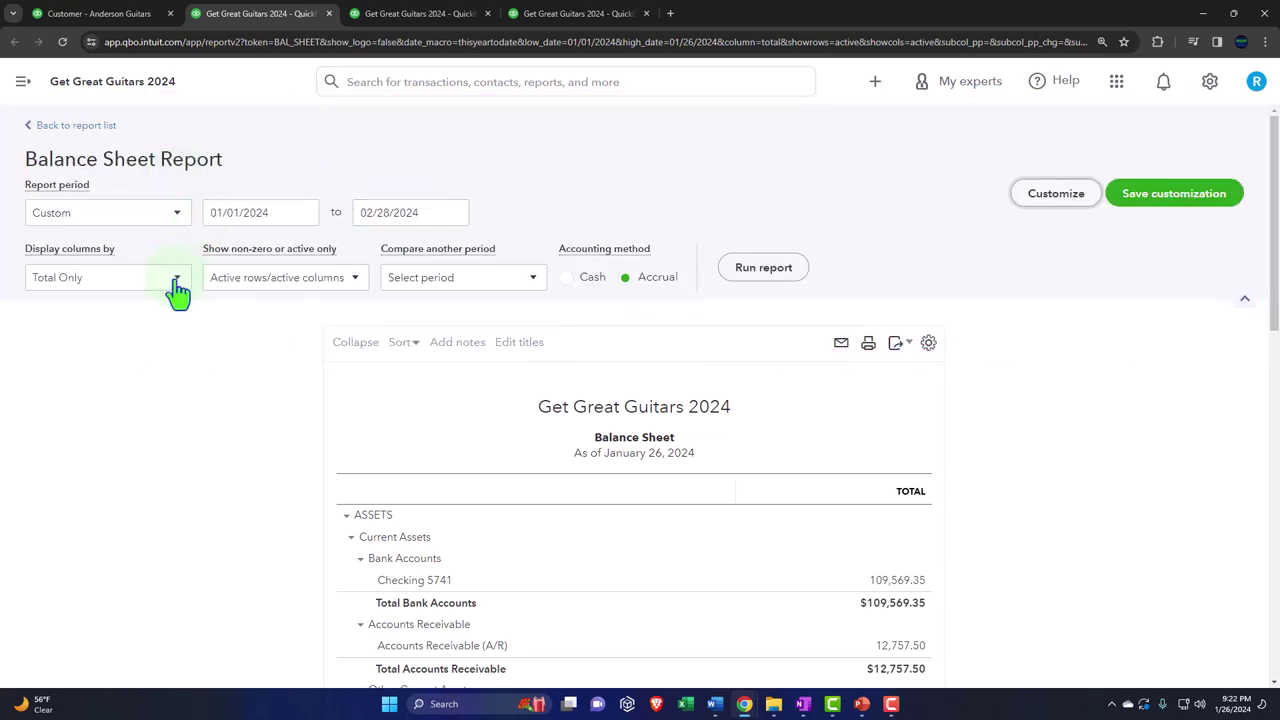
- Display the Balance Sheet columns by Months and run the report
left_click(177, 280)
left_click(200, 468)
left_click(763, 268)
scroll(640, 200, "down", 2)
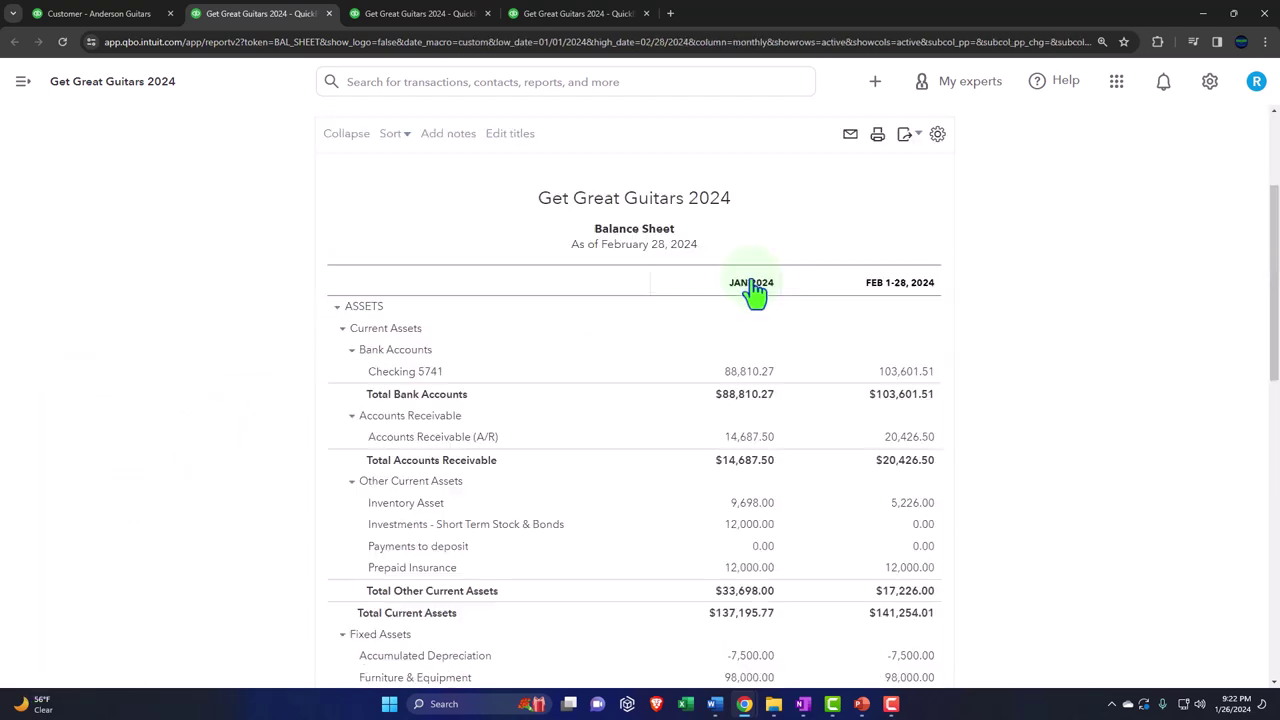
- On the Profit and Loss report, collapse the navigation sidebar and set the report period to 01/01/2024 through 02/28/2024
left_click(415, 13)
left_click(206, 81)
scroll(287, 215, "up", 3)
left_click(287, 215)
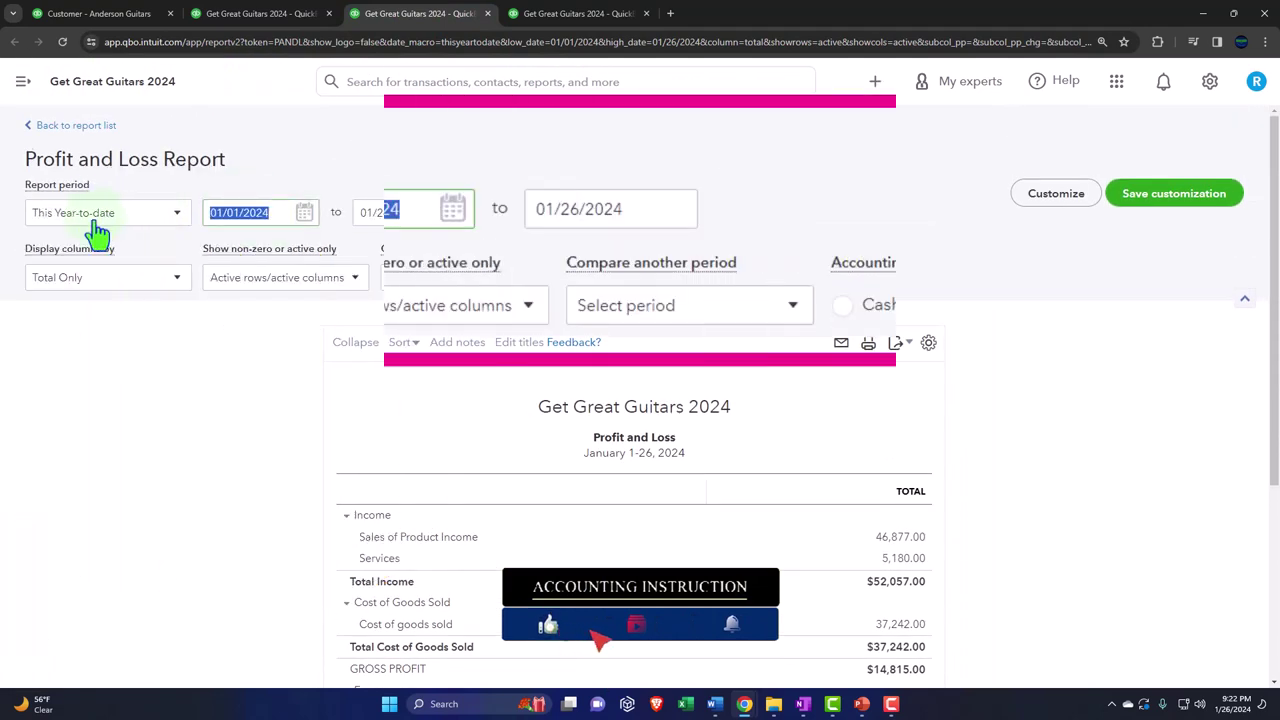
type("01012024")
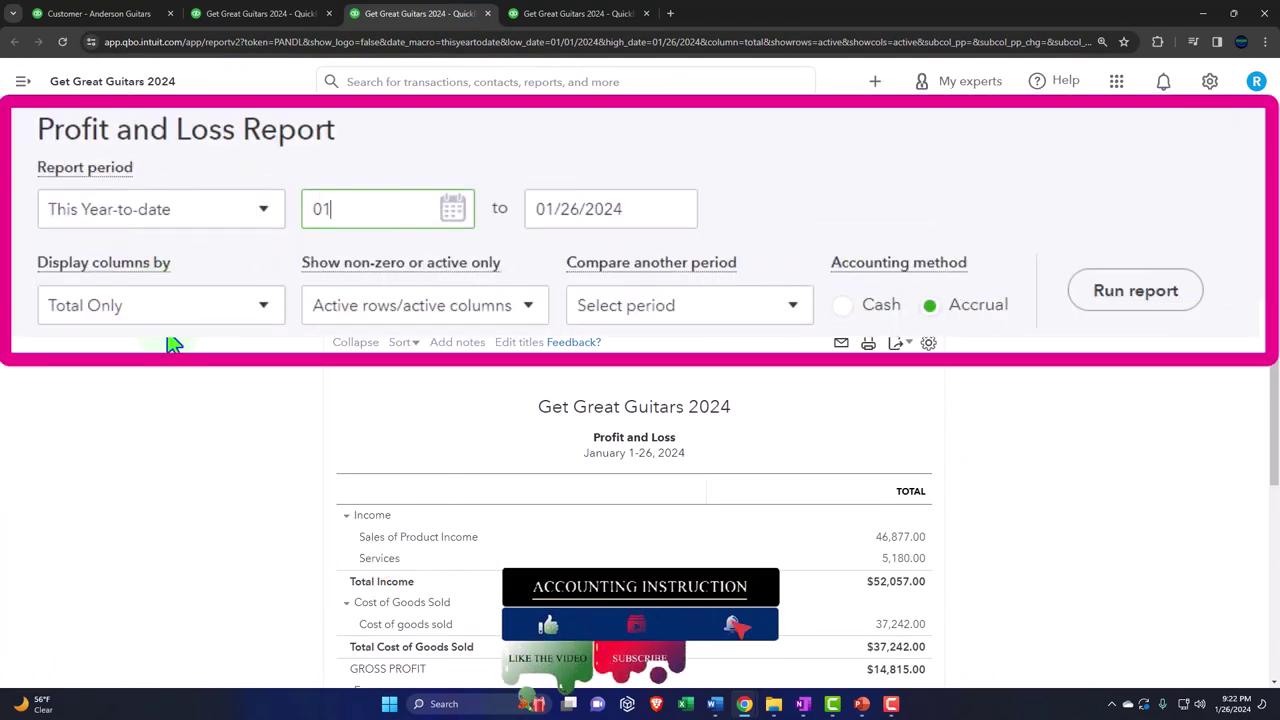
key("Tab")
type("022824")
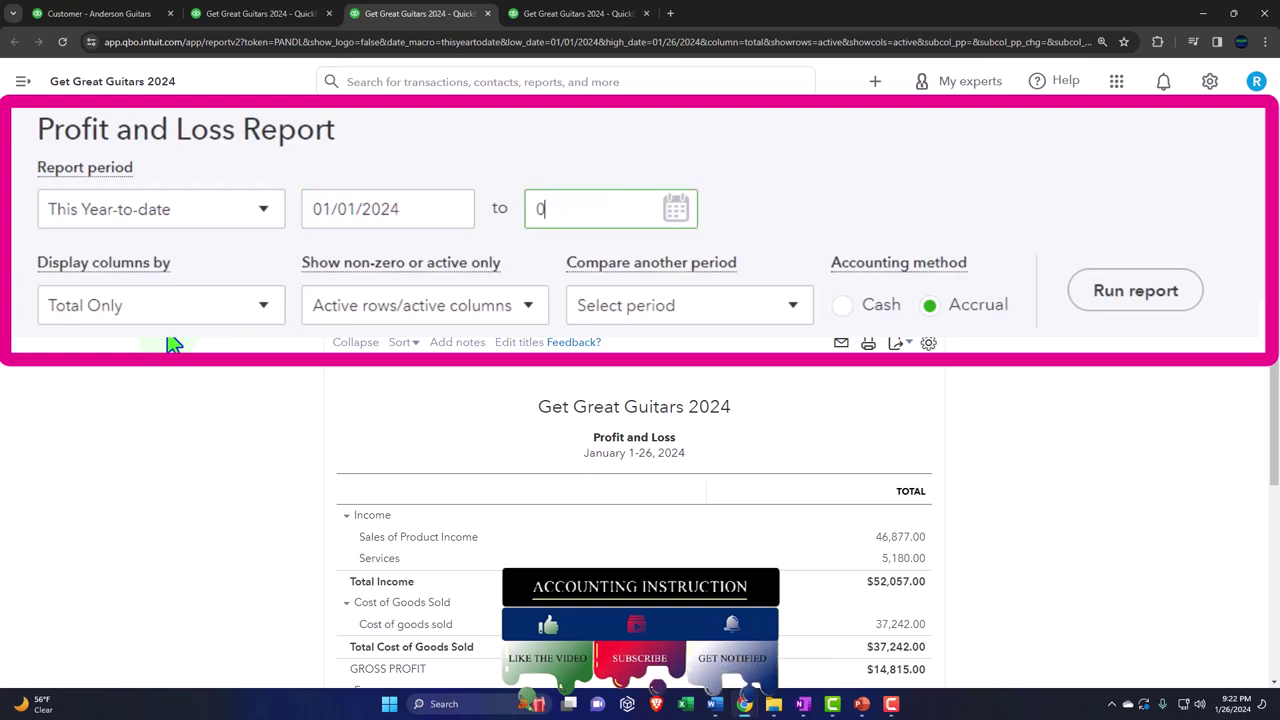
left_click(170, 343)
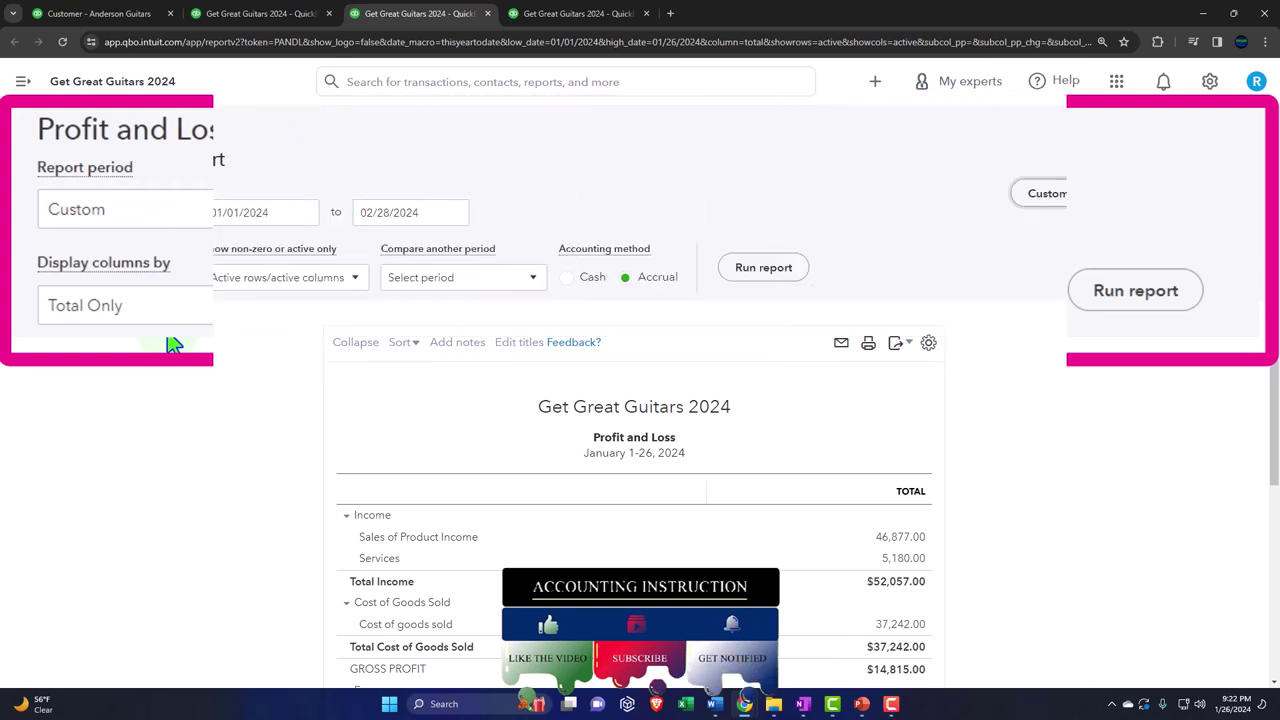
- Display the Profit and Loss columns by Months and run the report
left_click(245, 305)
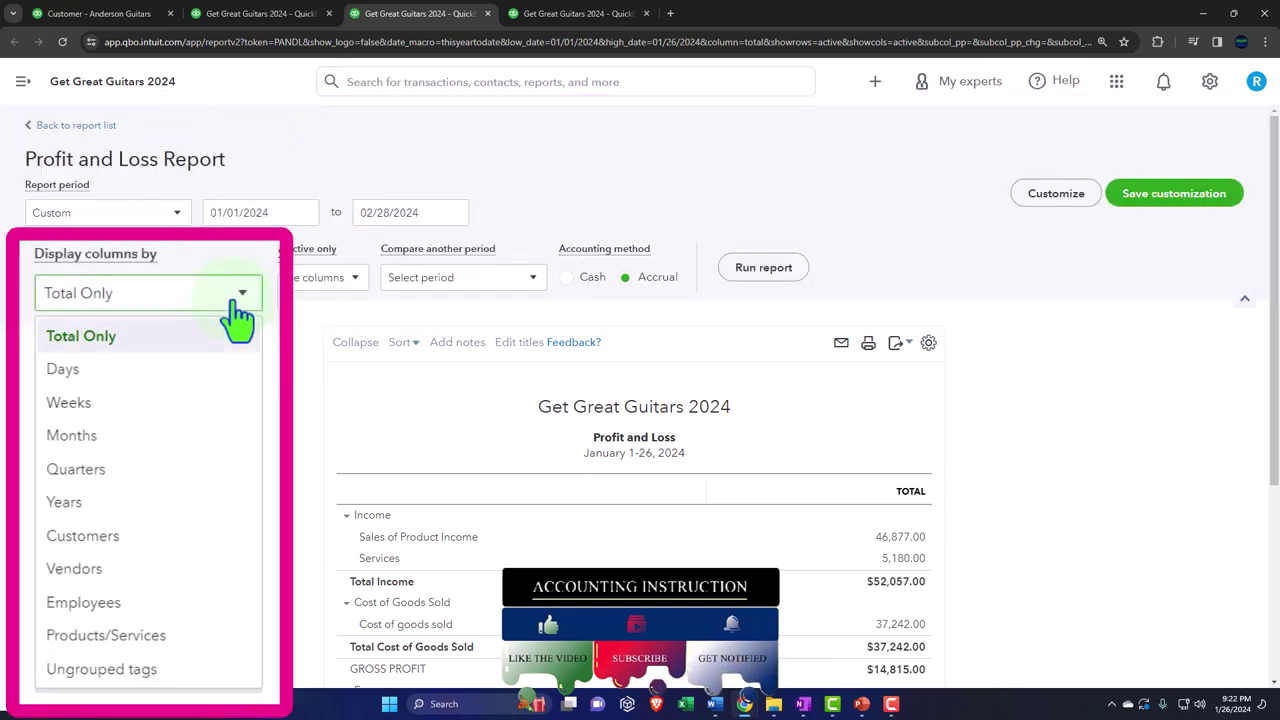
left_click(200, 440)
left_click(760, 268)
scroll(754, 286, "down", 2)
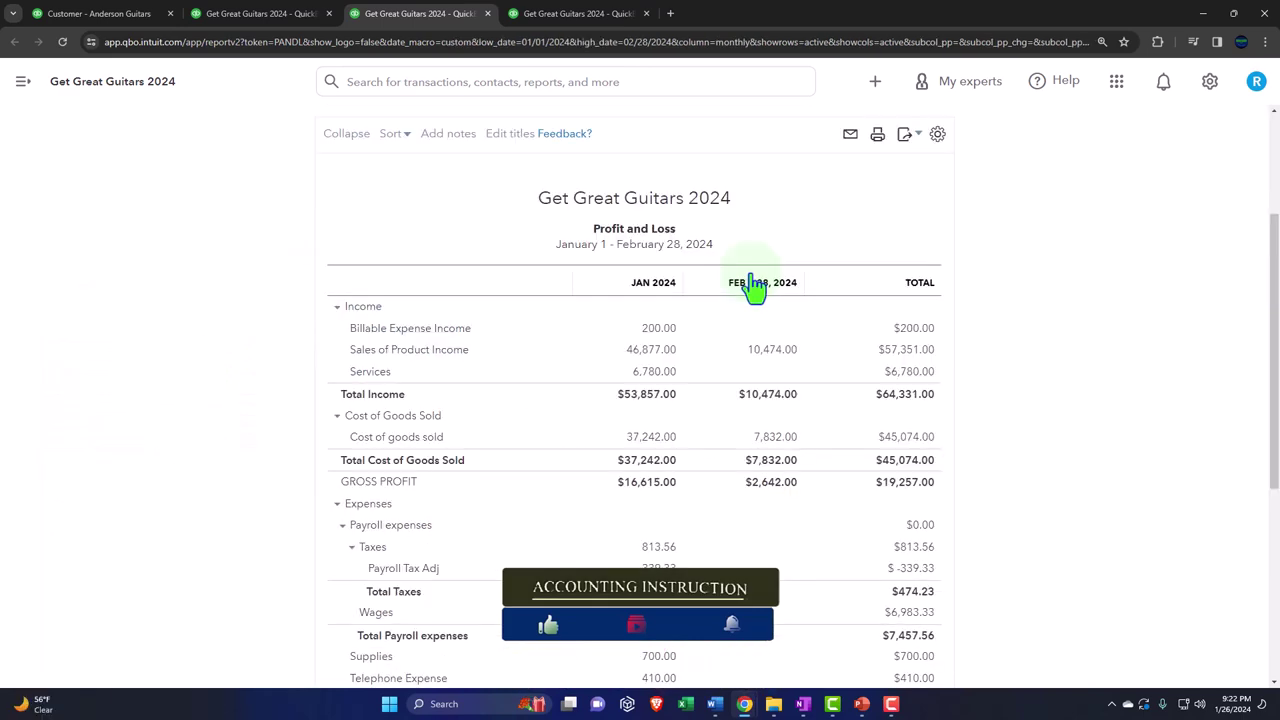
- On the Trial Balance report, collapse the navigation sidebar and set the report period to 01/01/2024 through 02/28/2024
left_click(583, 13)
left_click(207, 90)
scroll(151, 277, "up", 3)
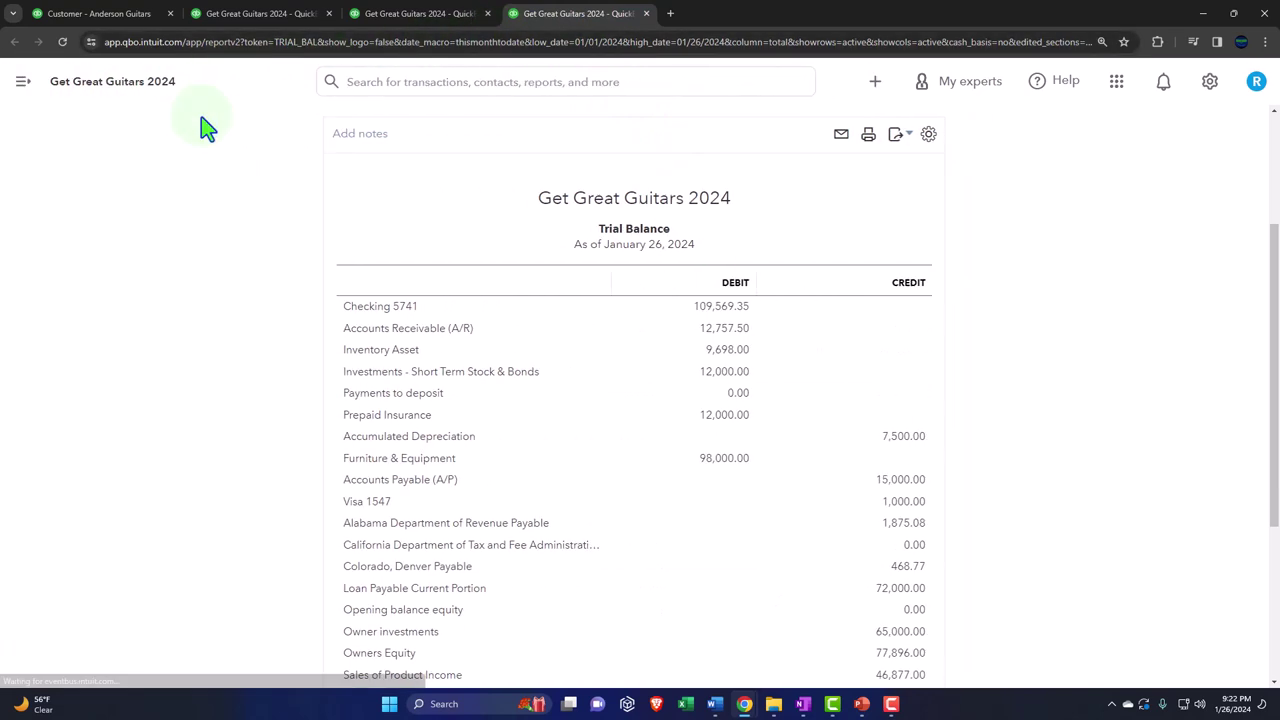
left_click(266, 212)
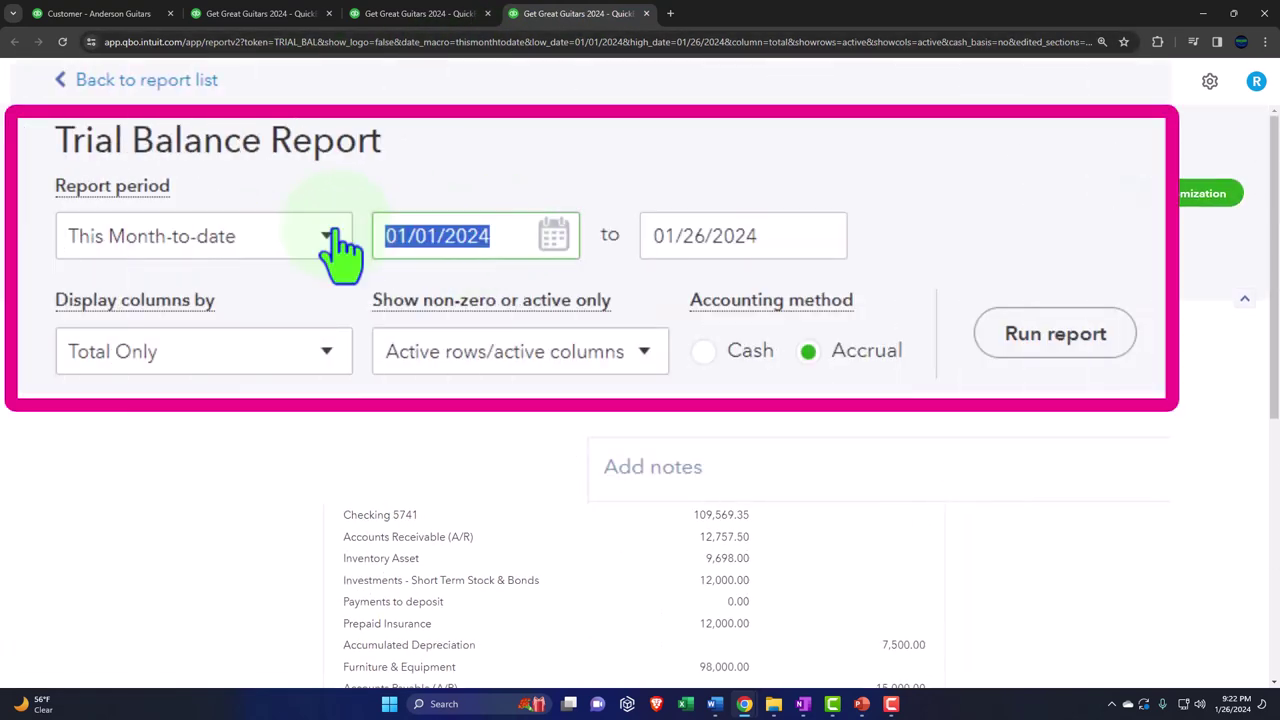
type("01/01/202")
type("4")
key("Tab")
type("02/28/2024")
key("Tab")
- Display the Trial Balance columns by Months and run the report
left_click(325, 352)
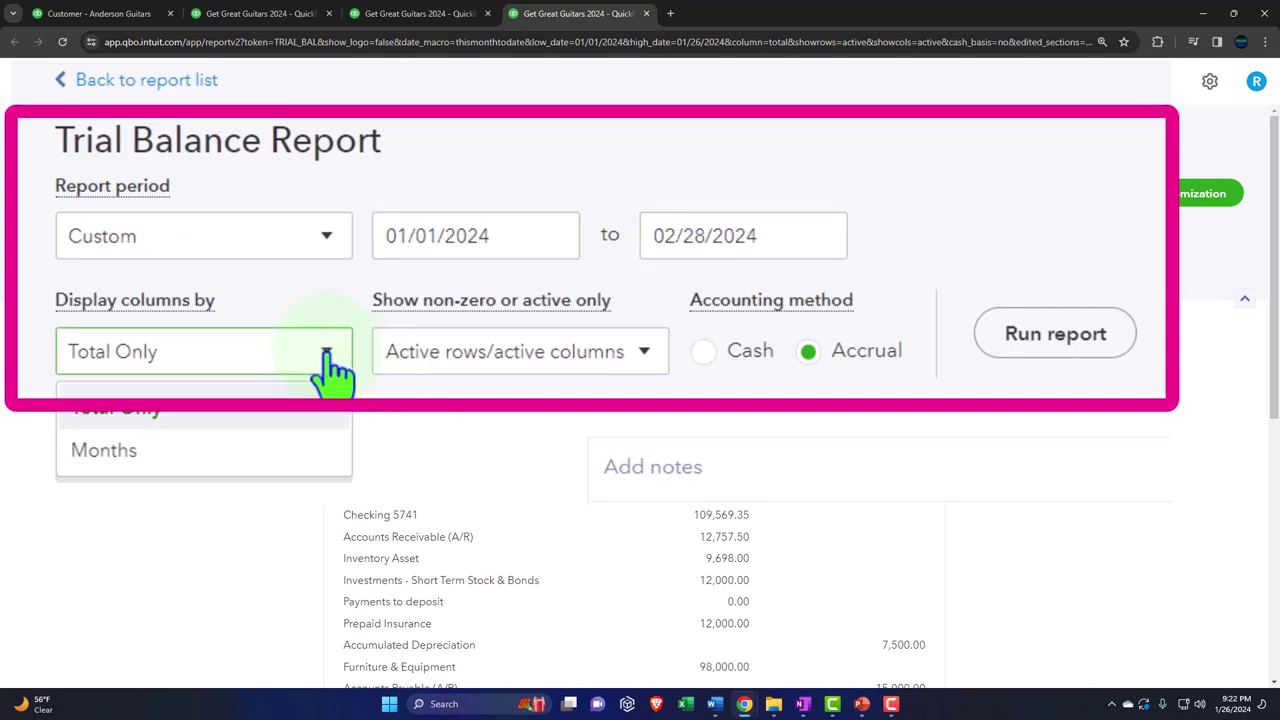
left_click(300, 455)
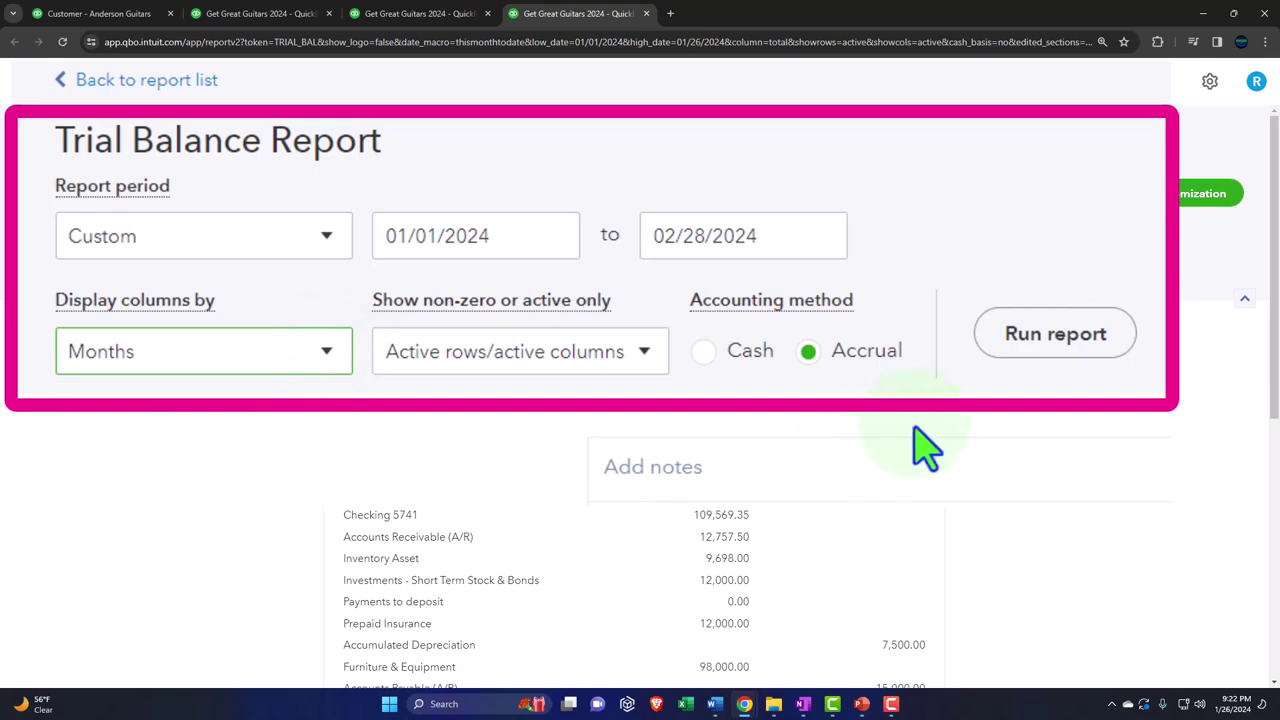
left_click(1040, 345)
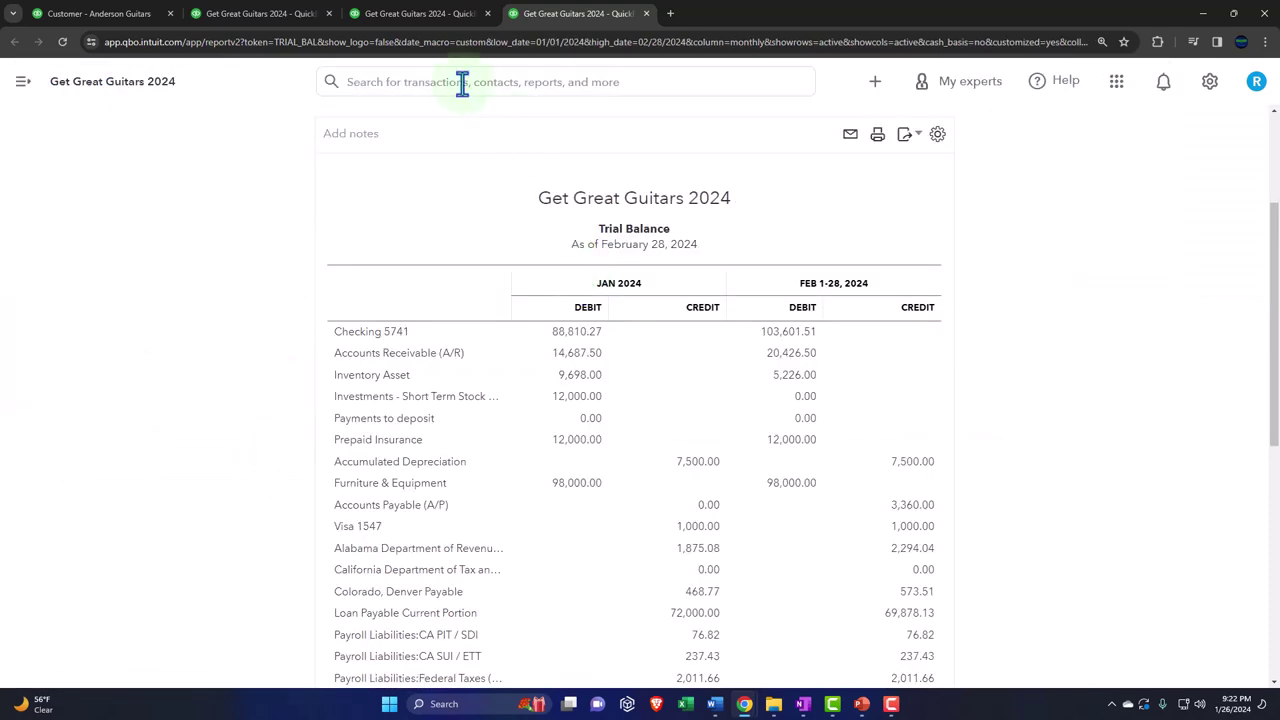
- Return to the Balance Sheet report, then switch to OneNote to view the QuickBooks Flow Chart page
left_click(268, 13)
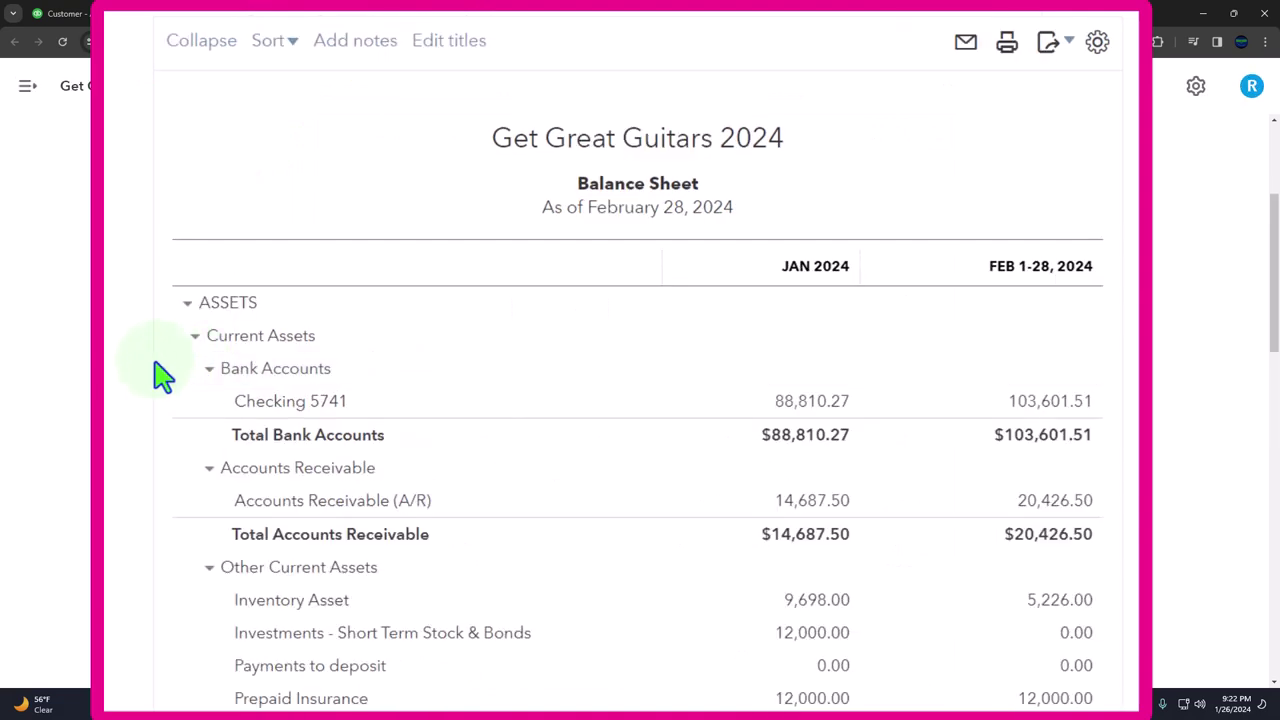
key("ctrl+plus")
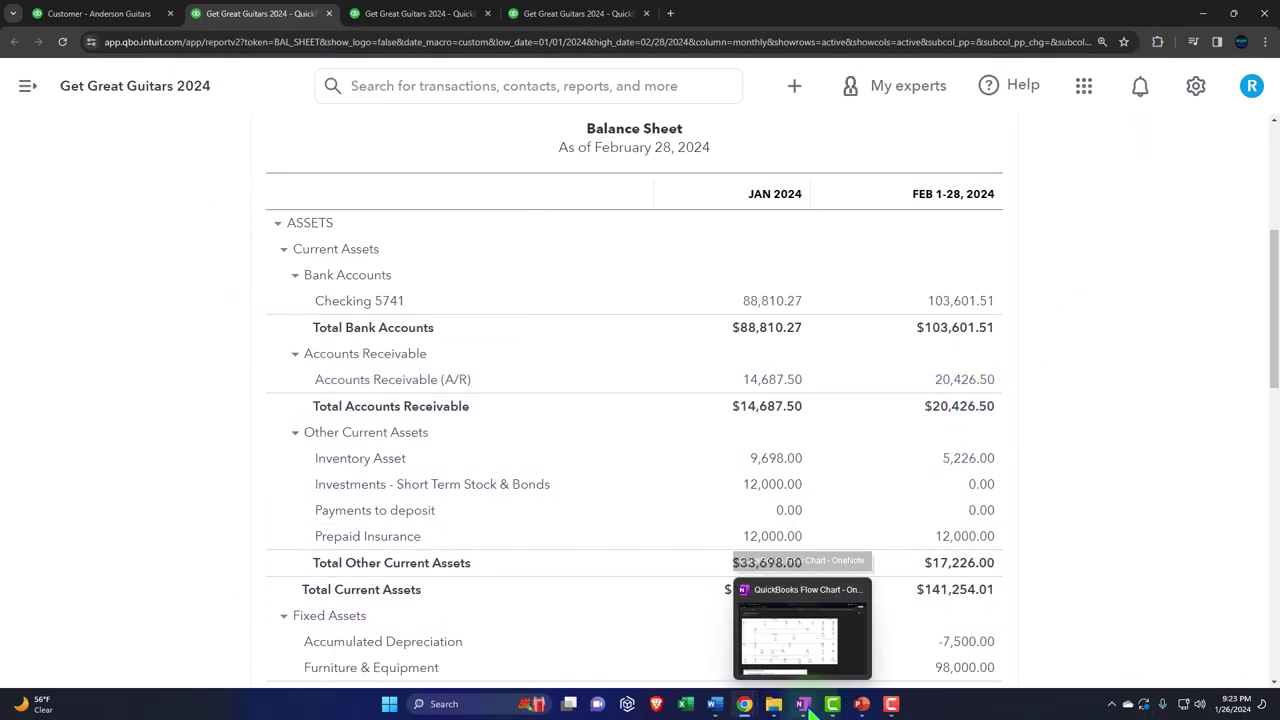
left_click(806, 706)
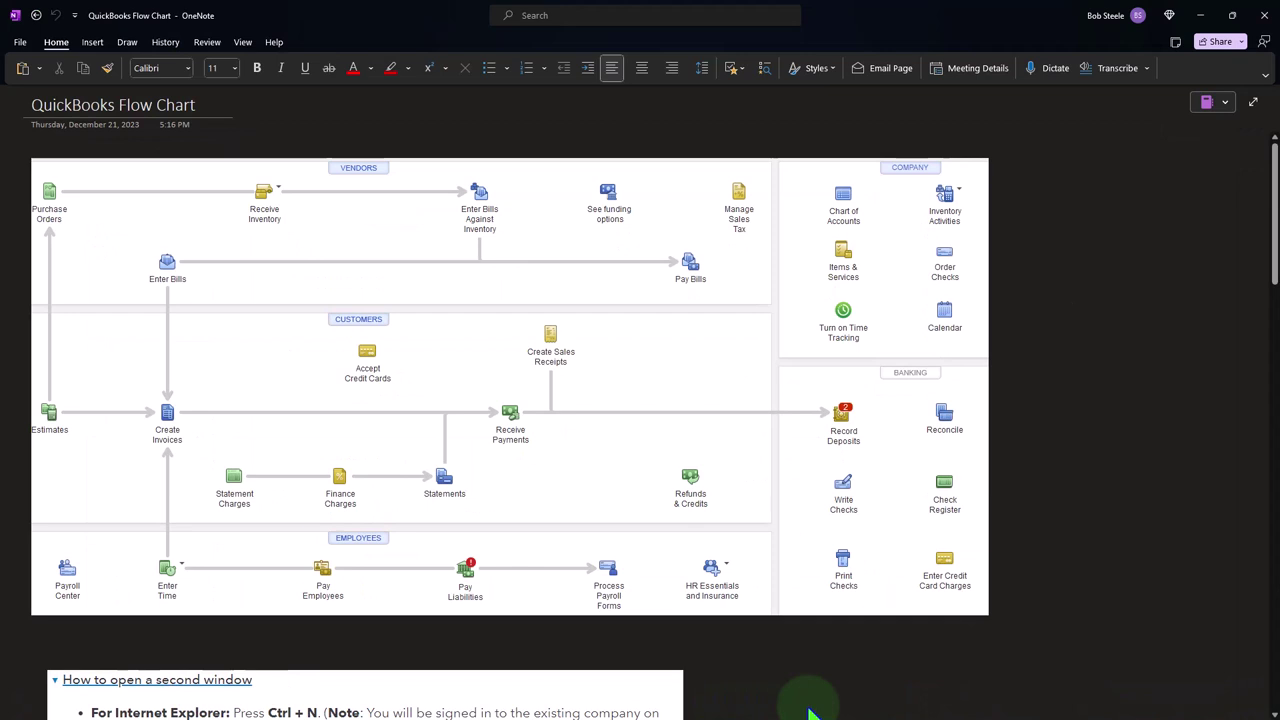
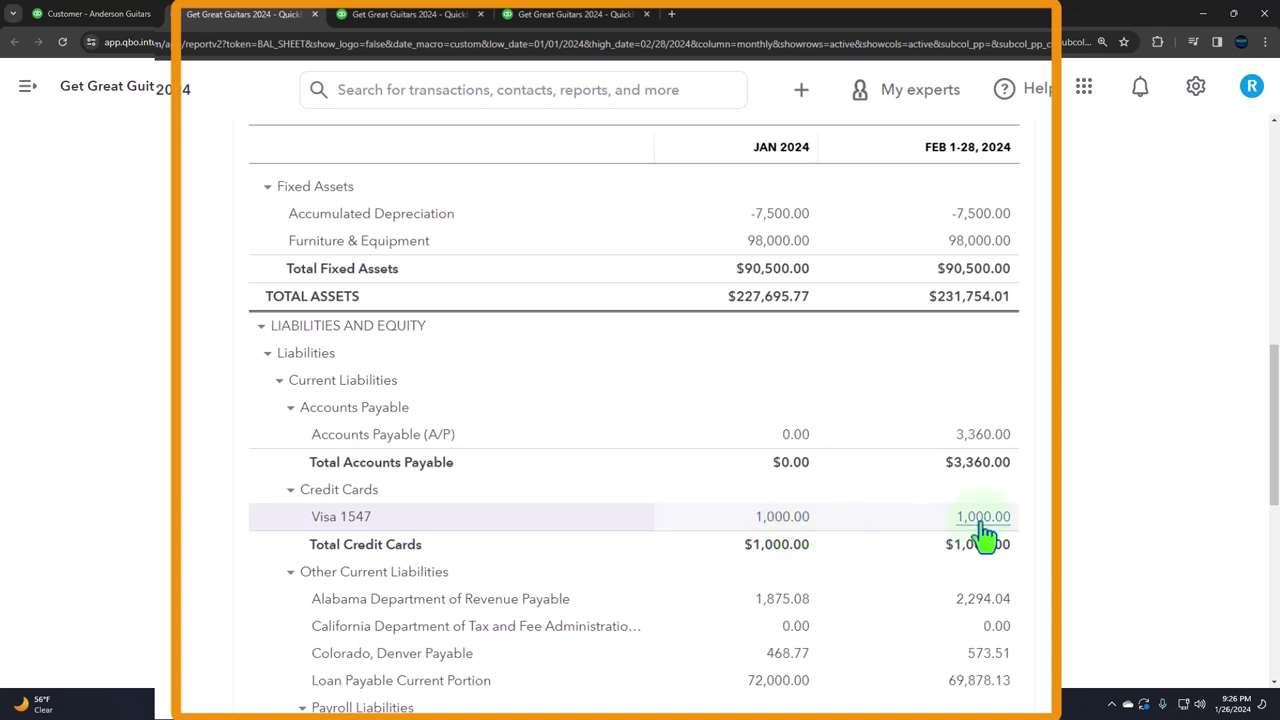
- Look at the Profit and Loss report, then review the receivables, current assets and accounts payable on the Balance Sheet
key("ctrl+Tab")
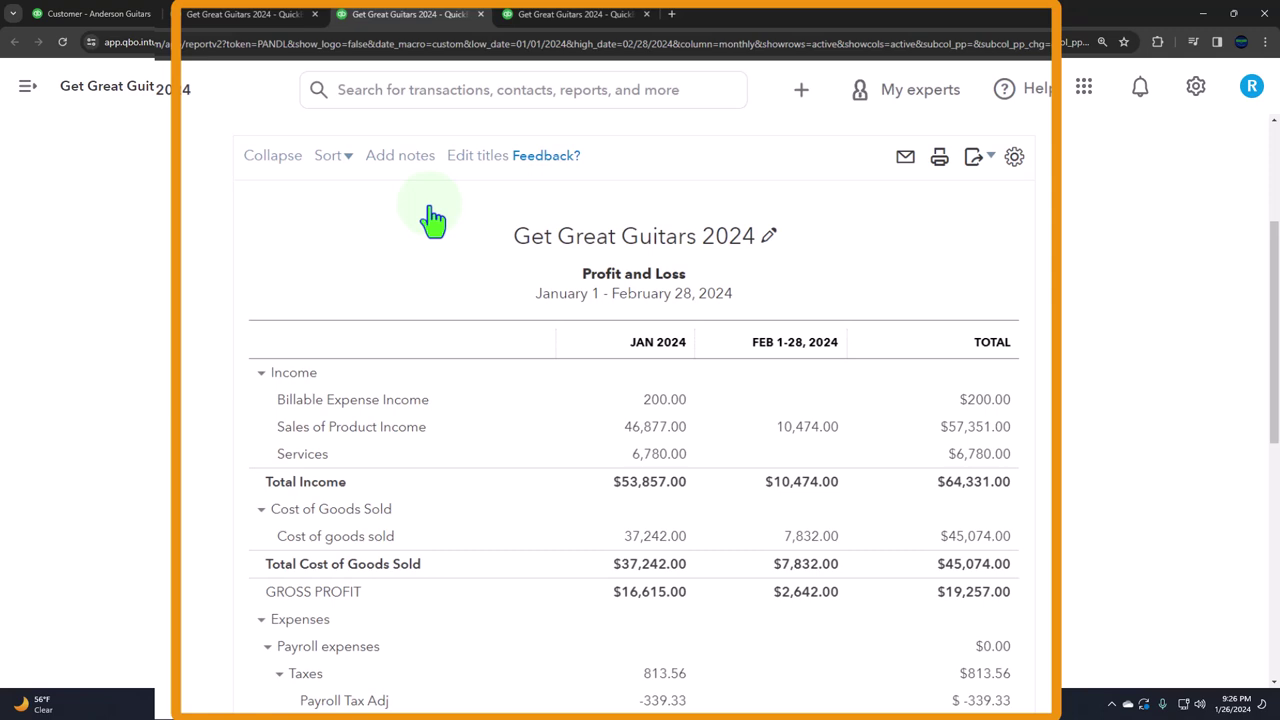
left_click(270, 14)
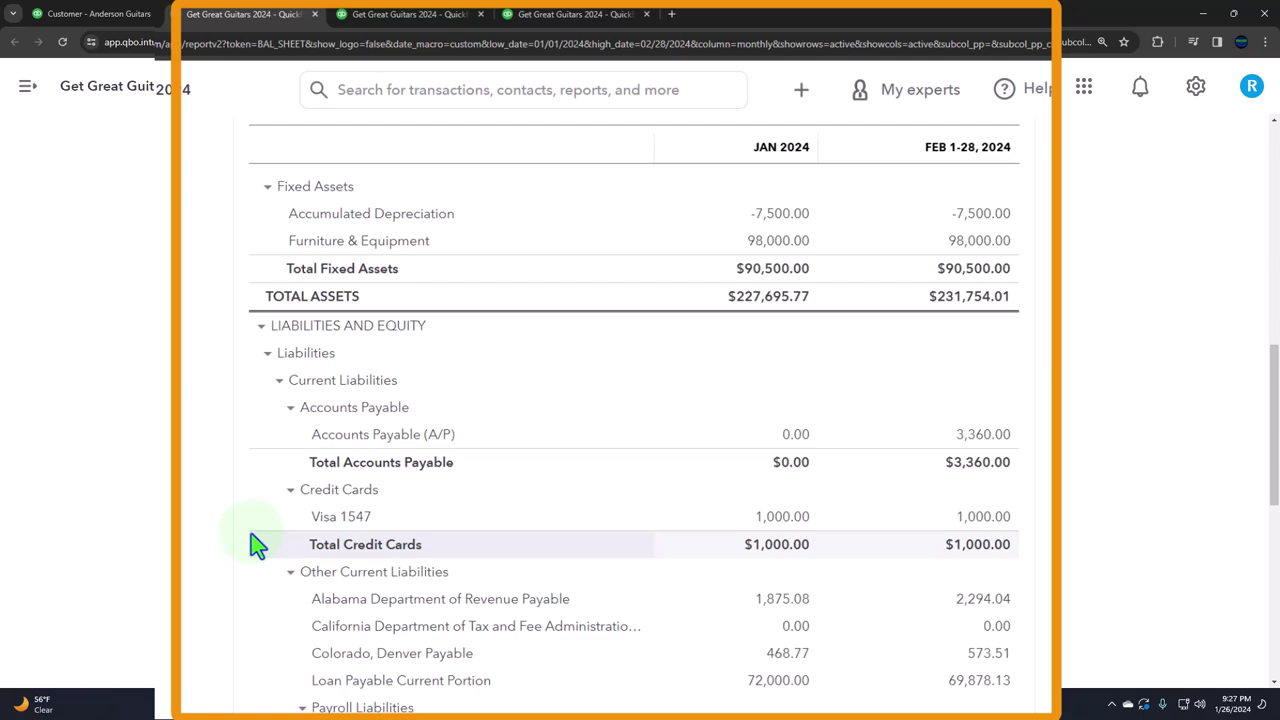
scroll(258, 544, "up", 5)
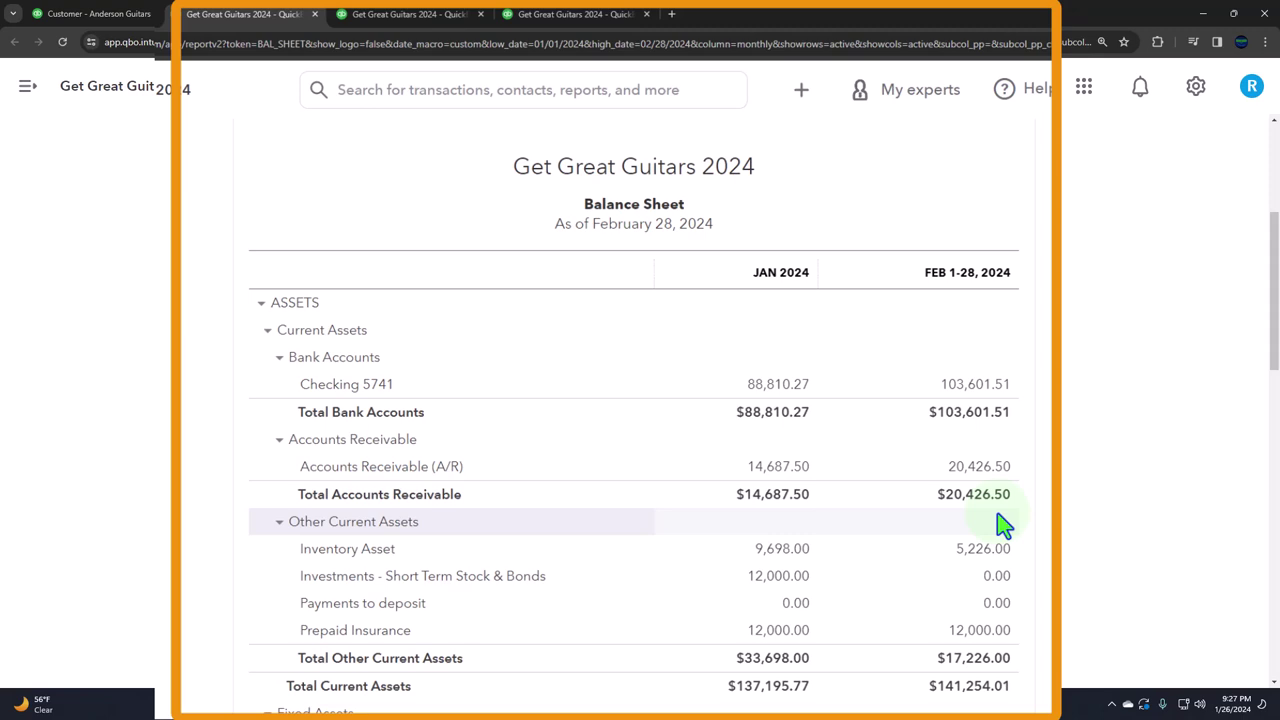
scroll(1000, 520, "down", 4)
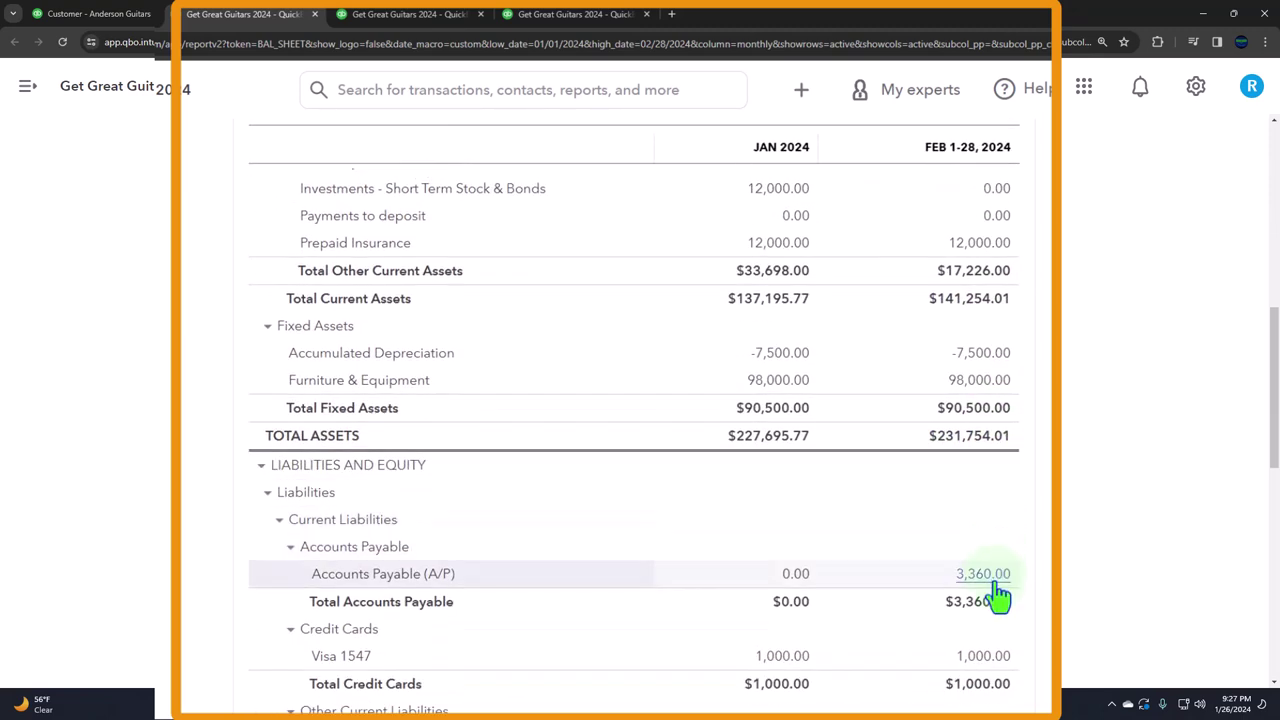
scroll(1000, 590, "up", 2)
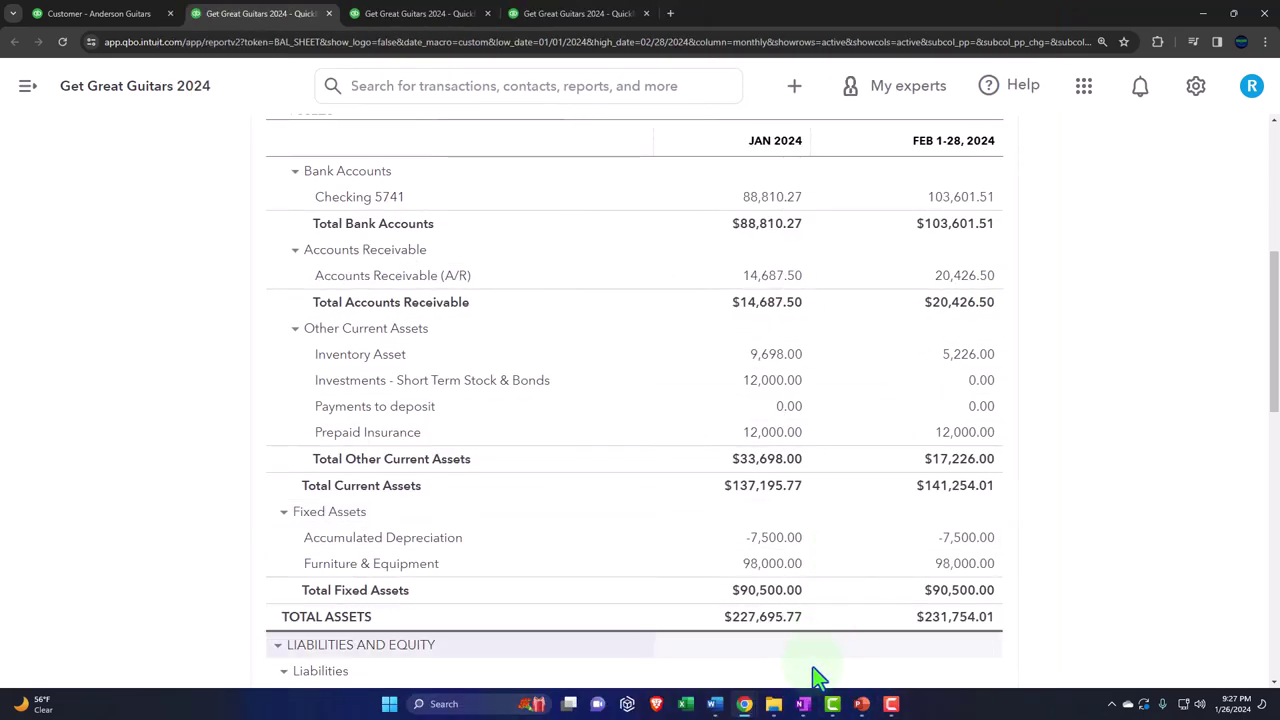
- Consult the QuickBooks Flow Chart in OneNote again, then go back to the browser and view the Trial Balance report
left_click(815, 703)
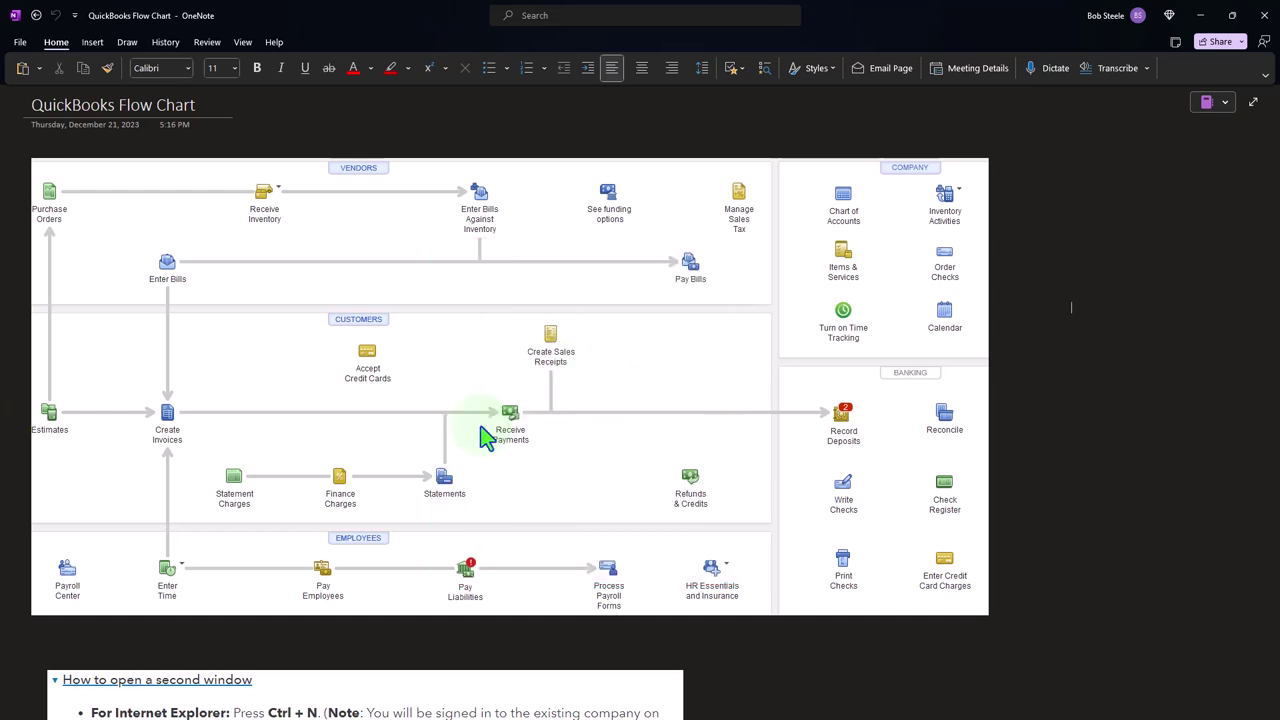
left_click(1200, 15)
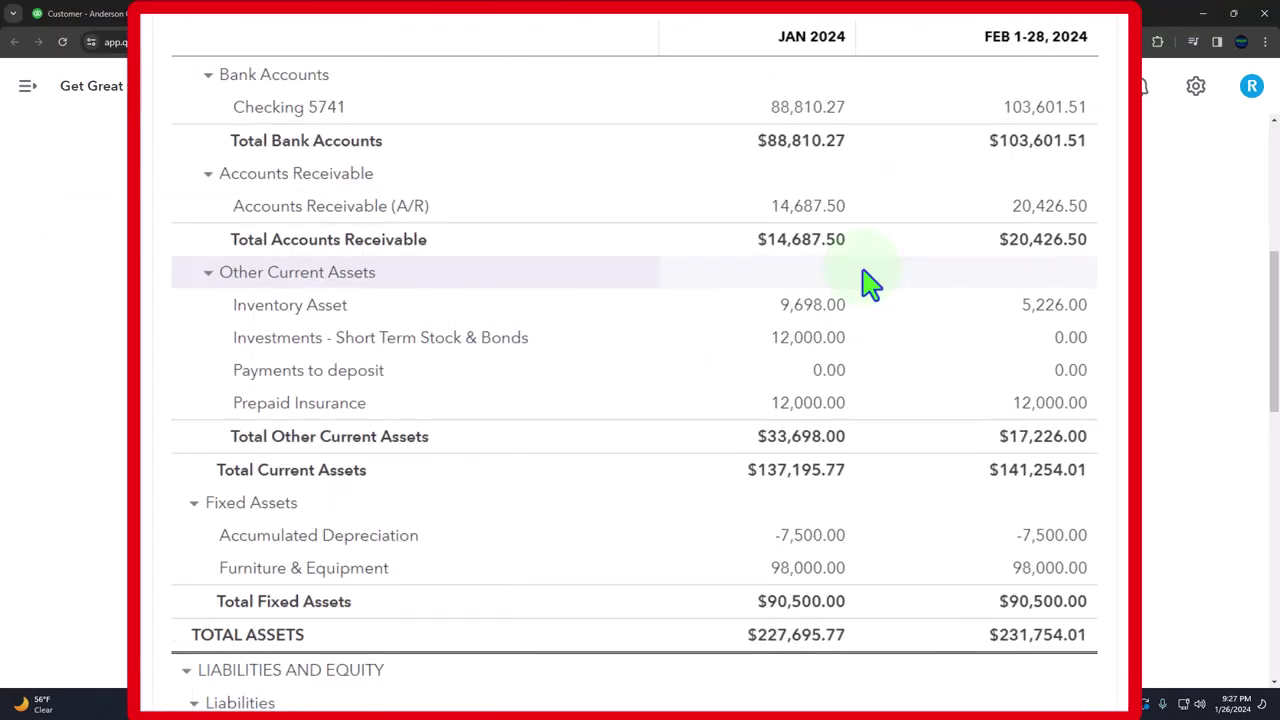
left_click(592, 12)
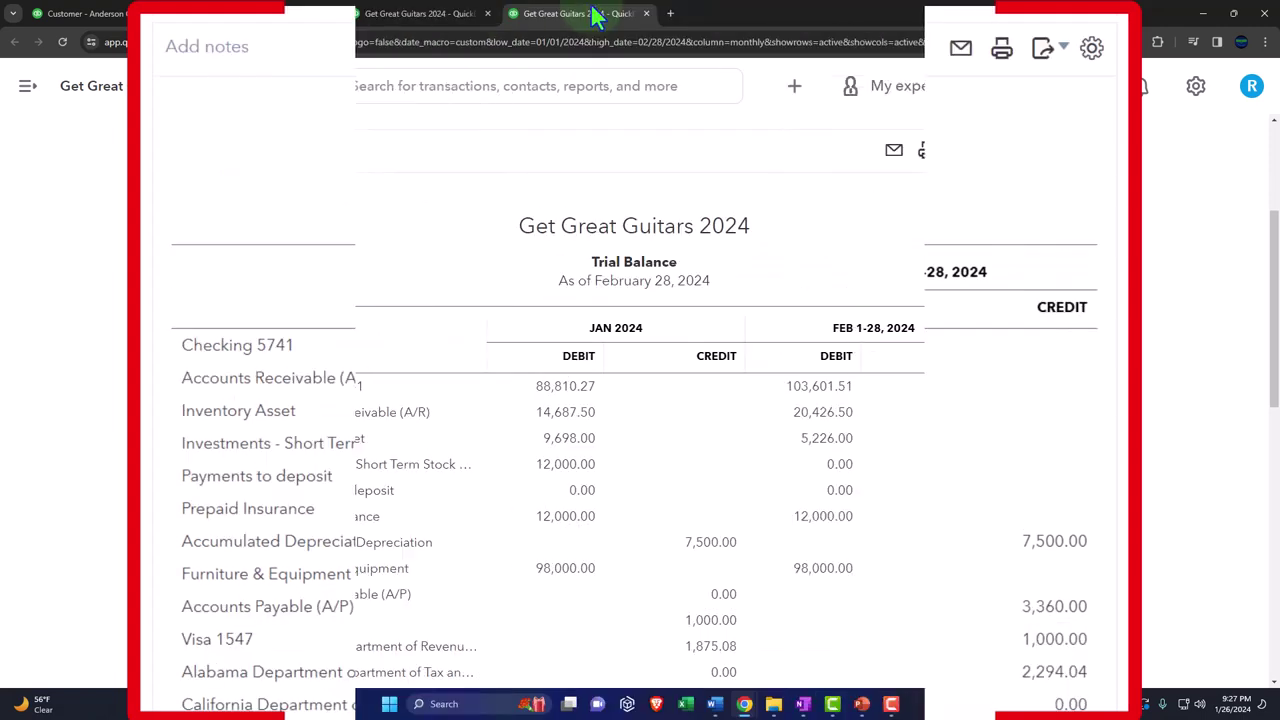
- Duplicate the Trial Balance browser tab and open the Customer Balance Detail report from the "Who owes you" group in it
right_click(593, 12)
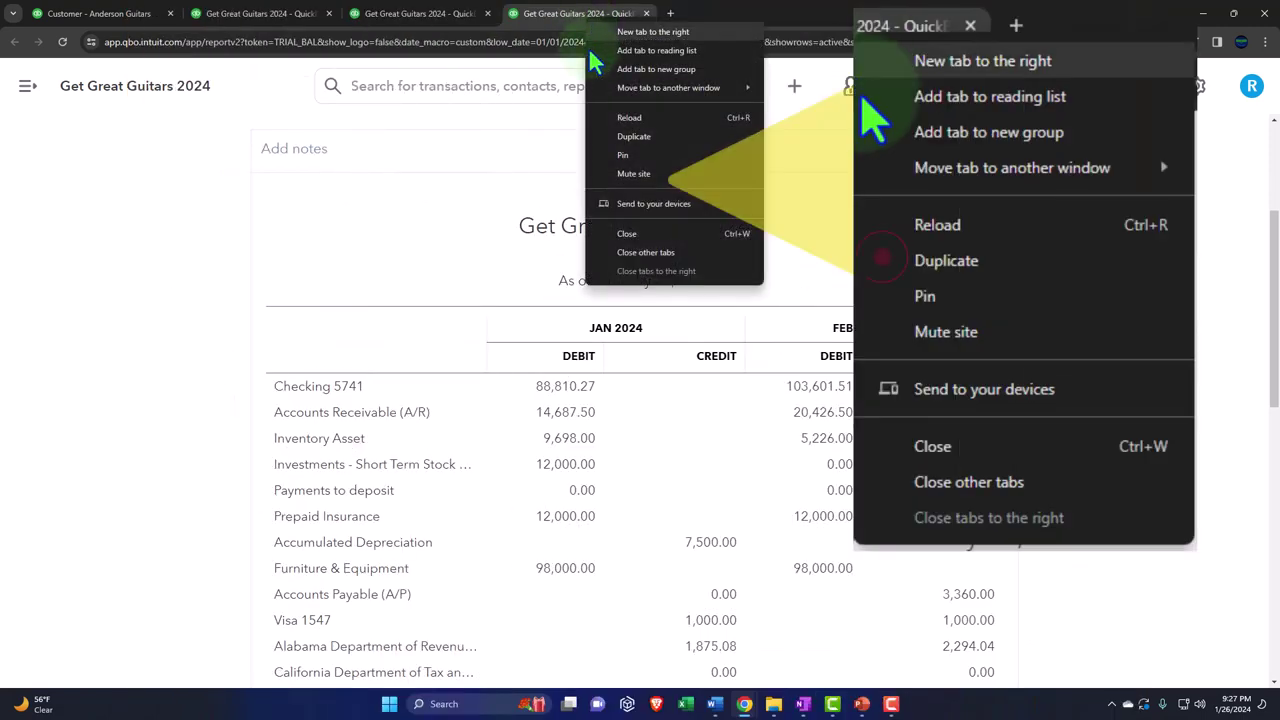
left_click(664, 137)
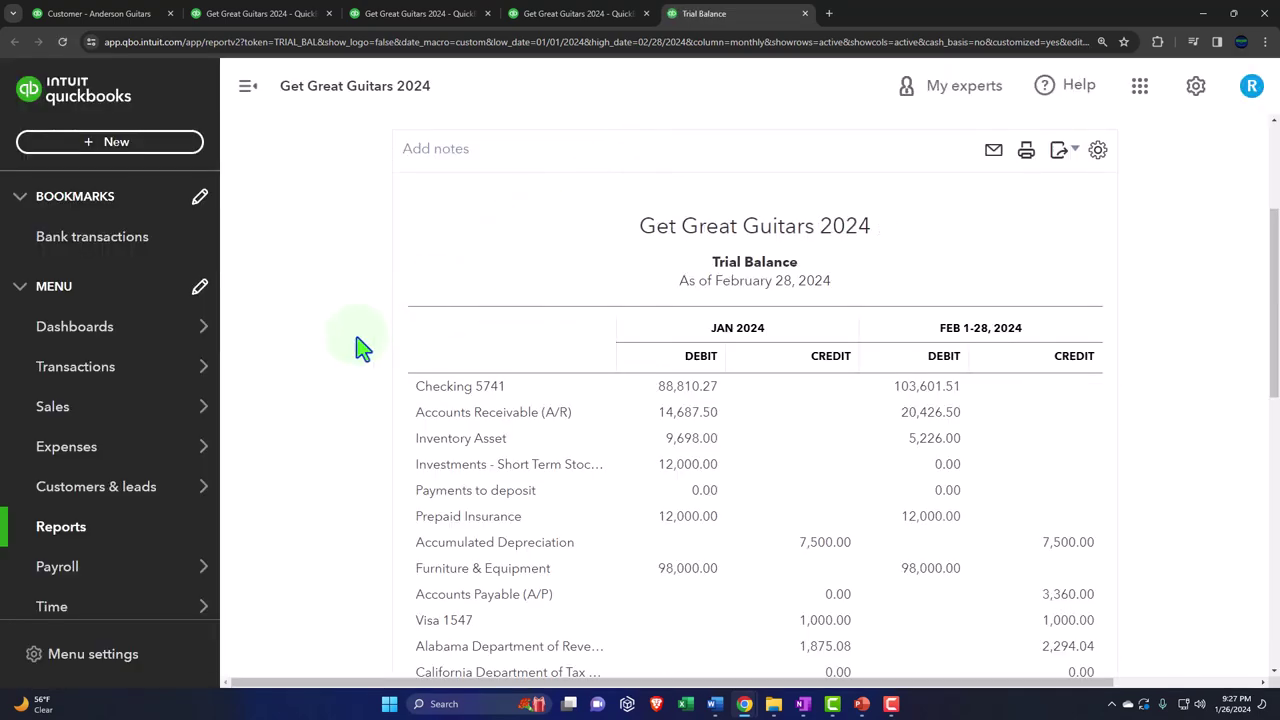
left_click(97, 530)
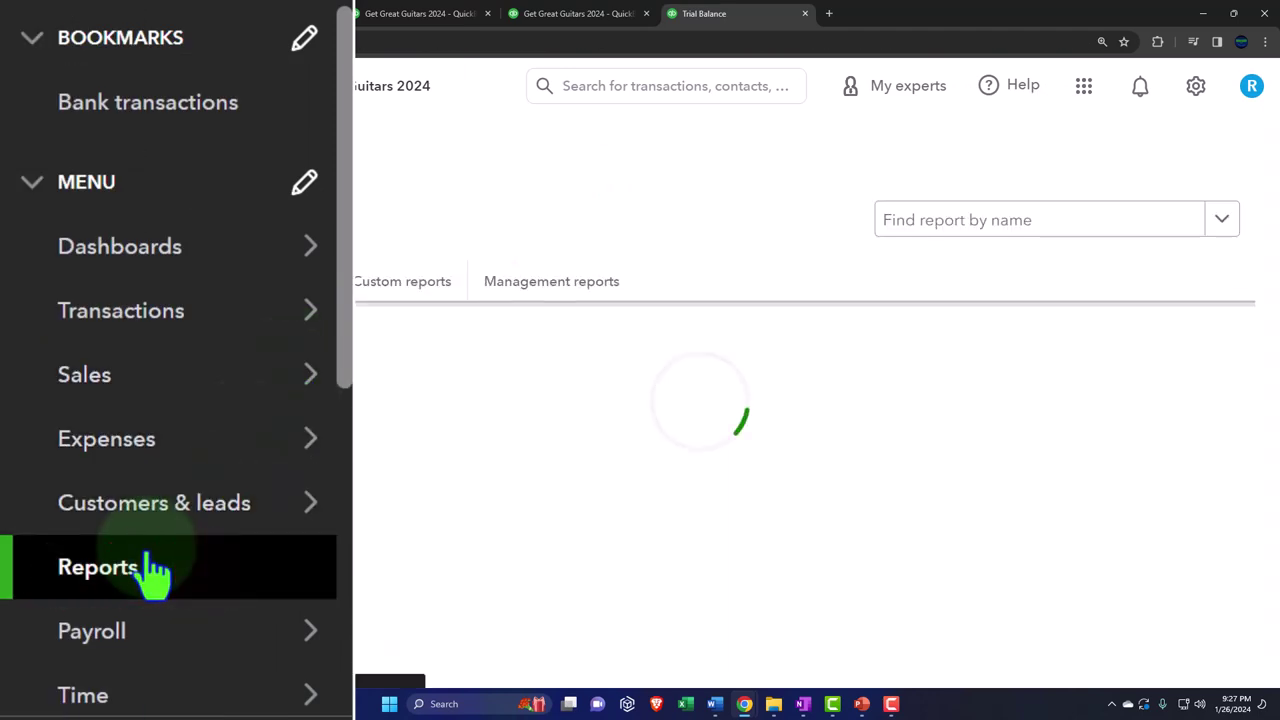
left_click(246, 89)
scroll(237, 336, "down", 10)
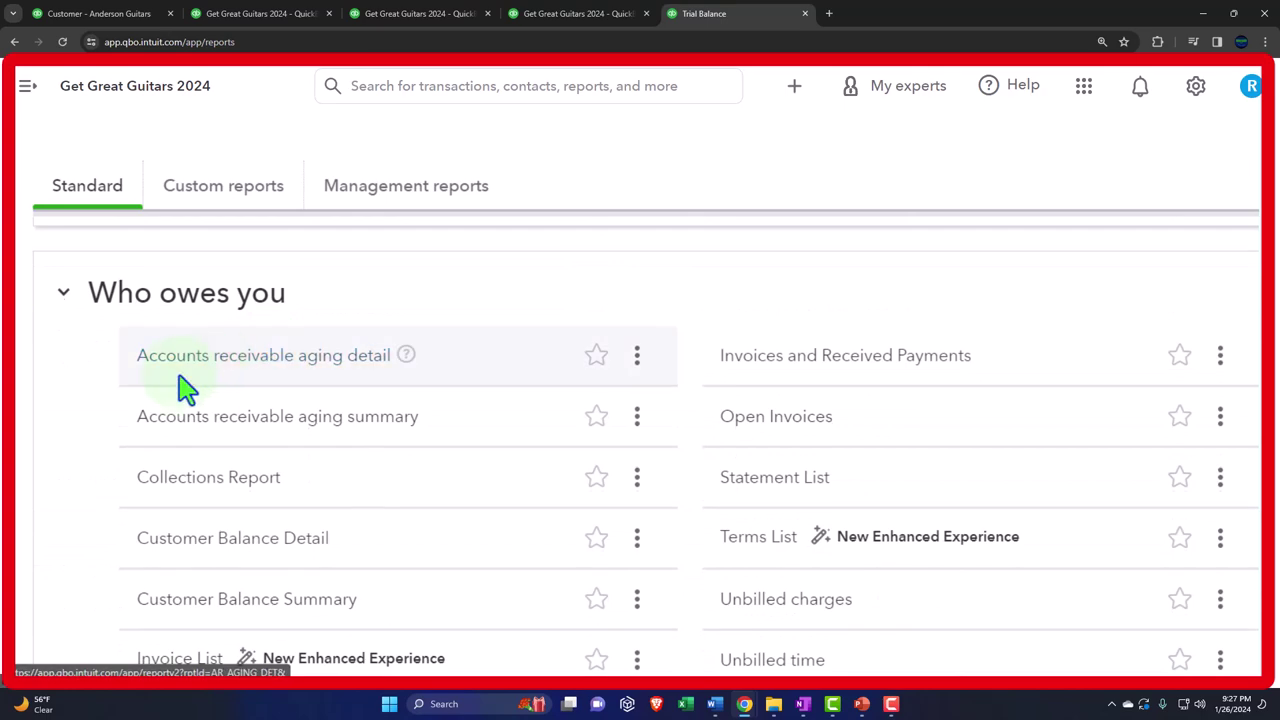
scroll(150, 460, "down", 1)
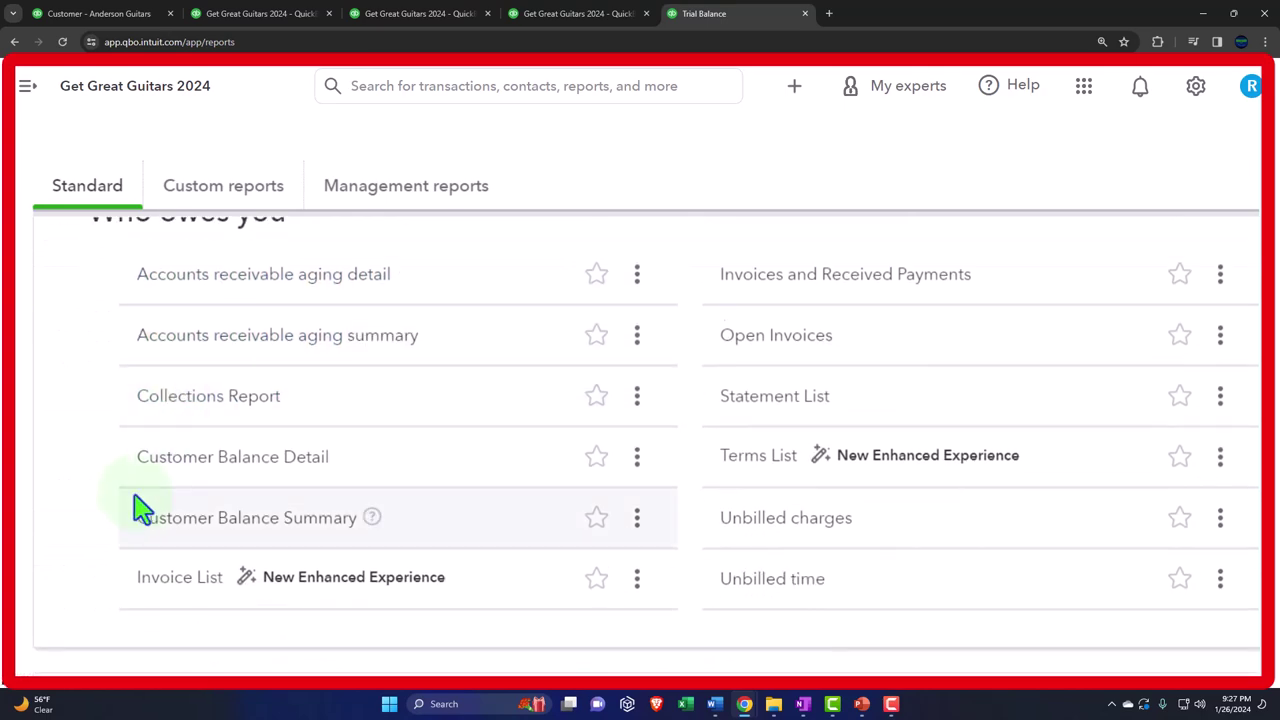
left_click(205, 458)
scroll(172, 510, "down", 3)
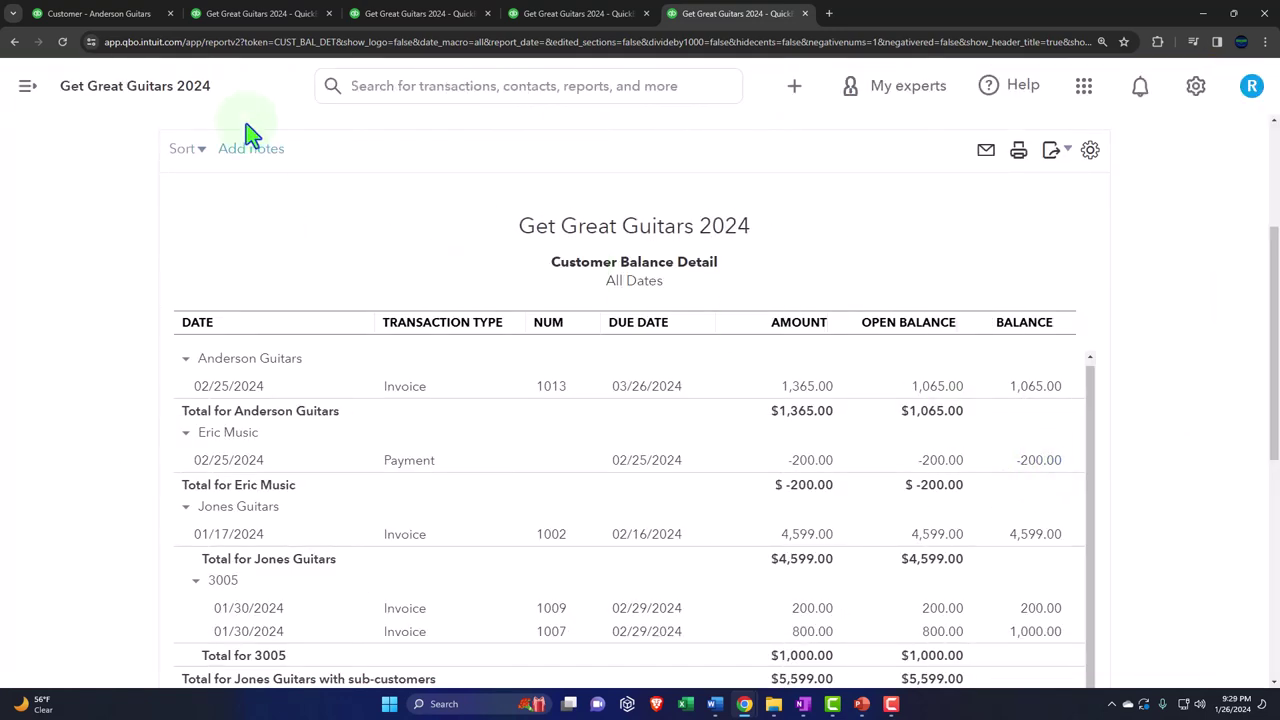
- Return to the customer page's browser tab, open the Sales Customers list and review each customer's open balance
left_click(110, 10)
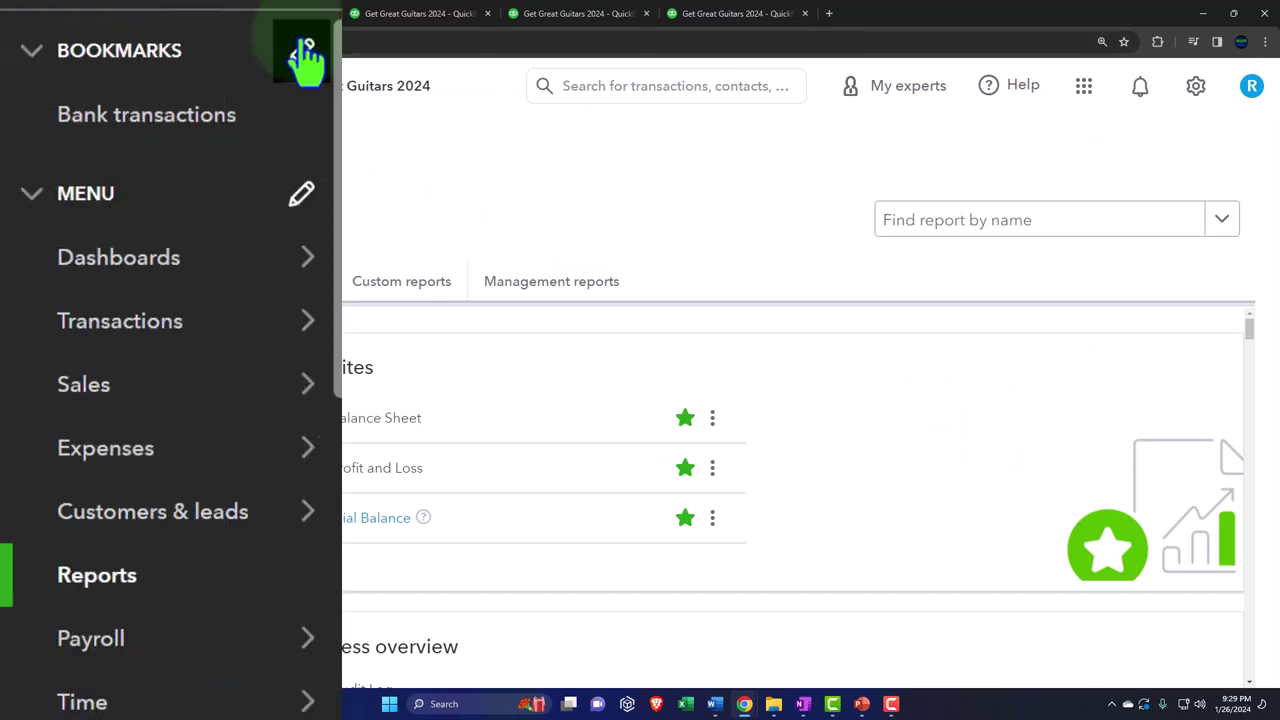
left_click(104, 392)
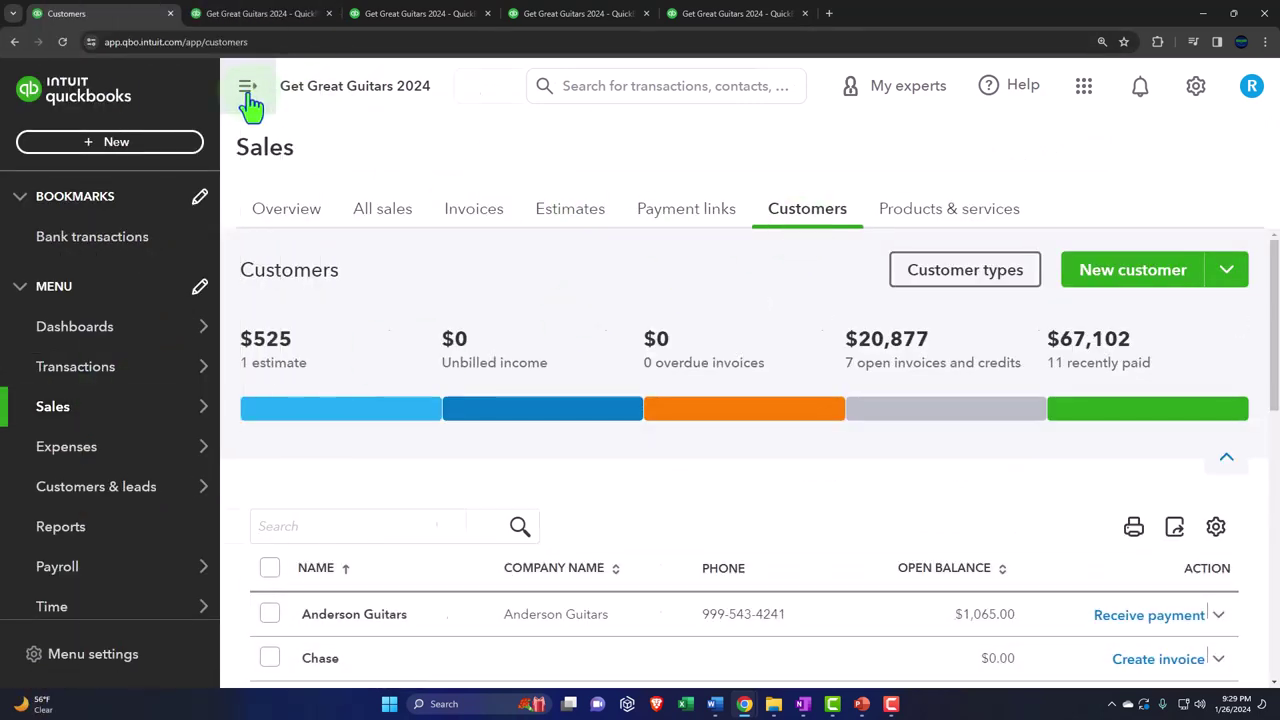
left_click(250, 98)
scroll(257, 314, "down", 3)
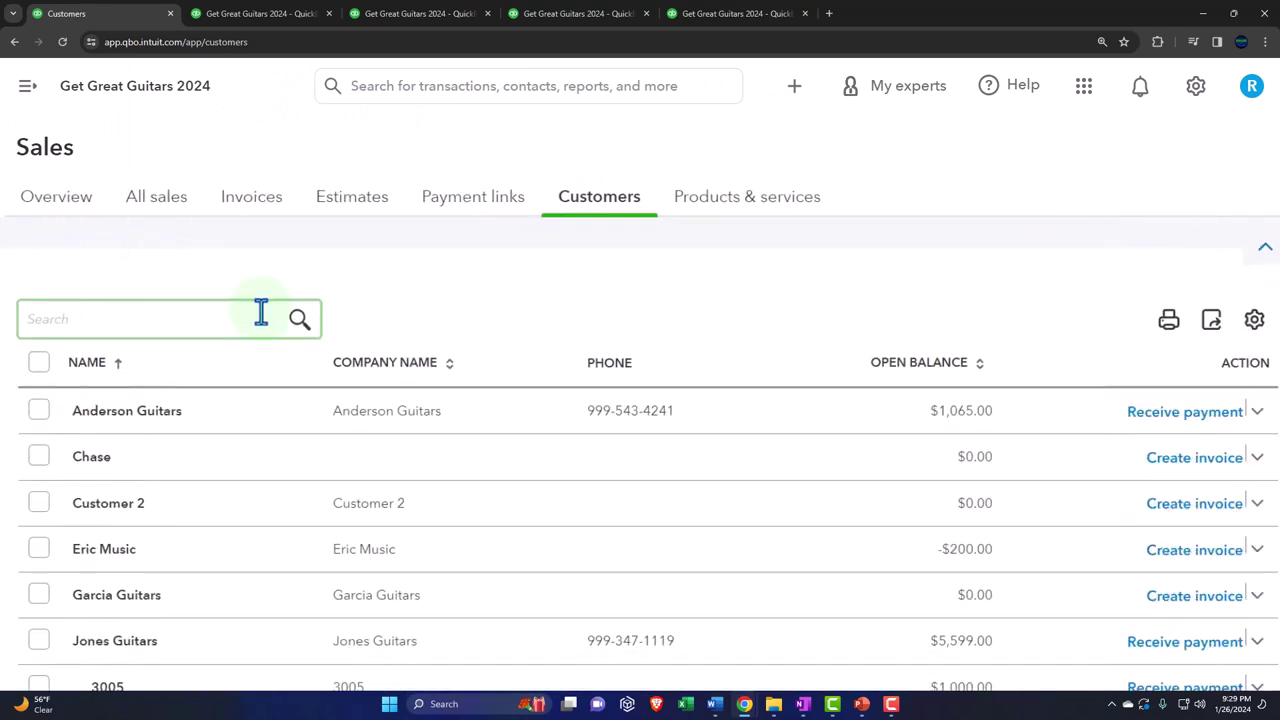
scroll(260, 312, "down", 3)
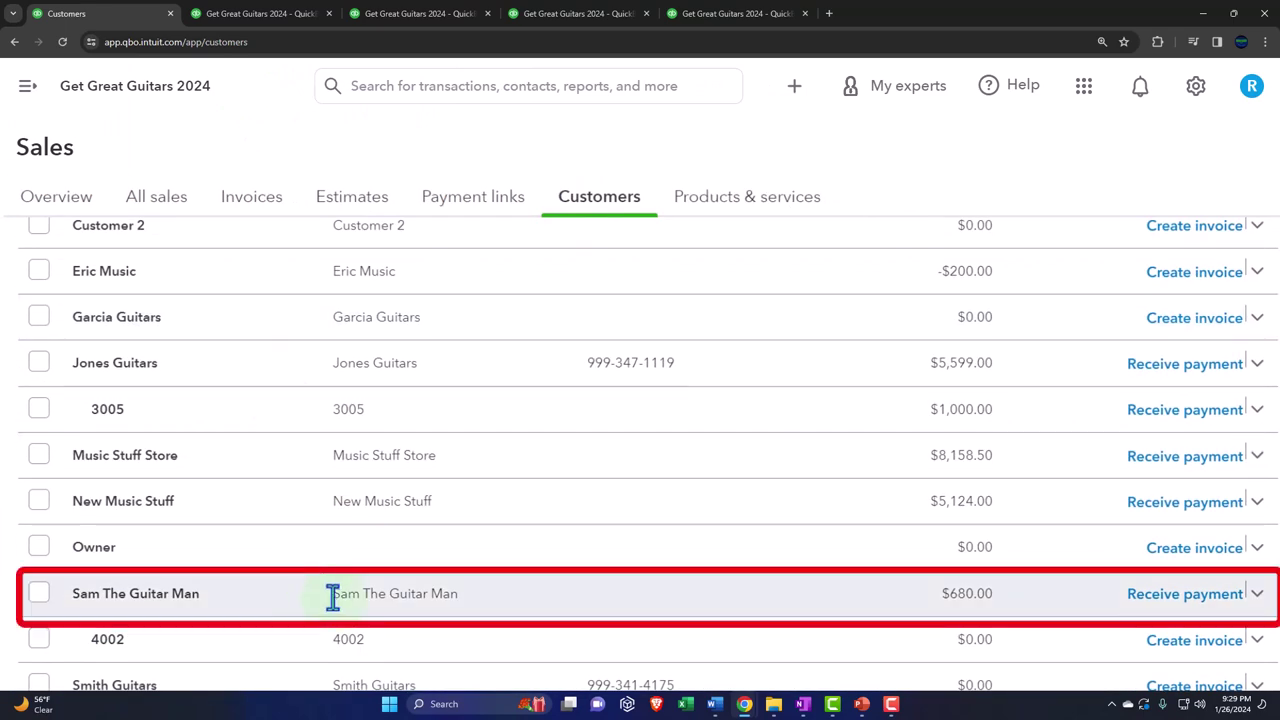
scroll(335, 600, "down", 2)
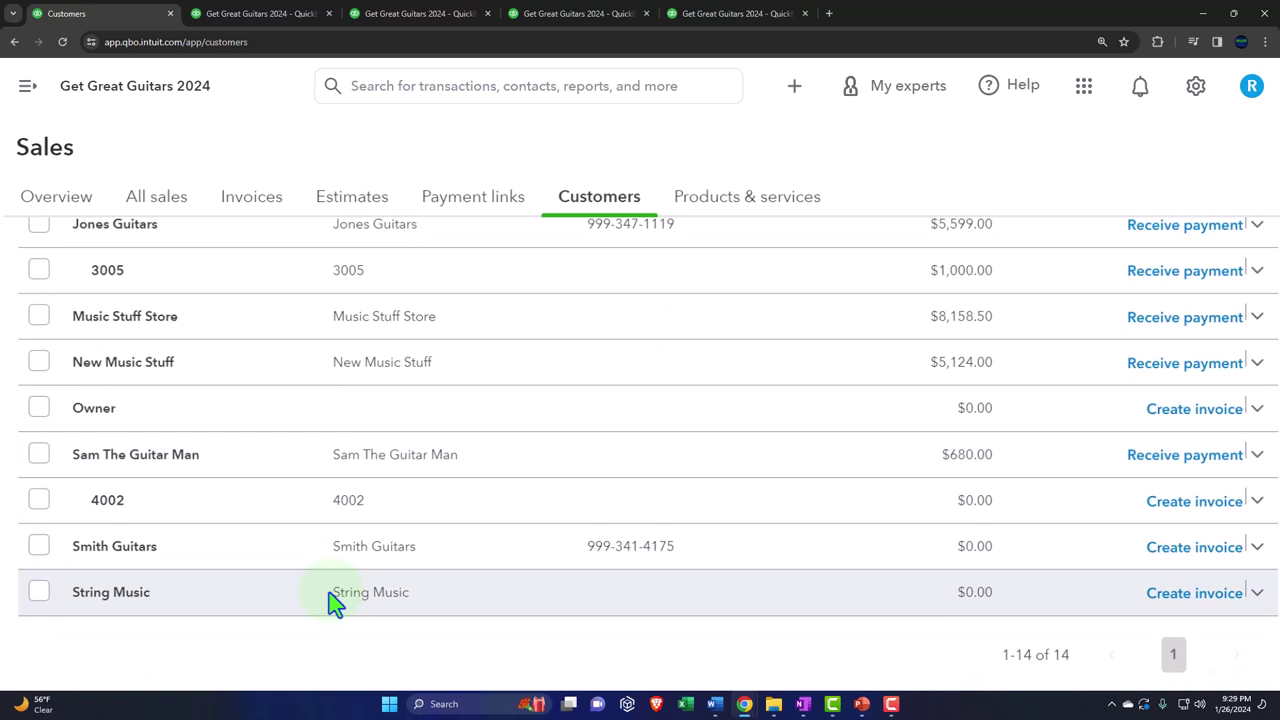
- Open the Eric Music customer record and examine its transaction list for the estimate and unapplied payment
scroll(330, 600, "up", 3)
left_click(155, 350)
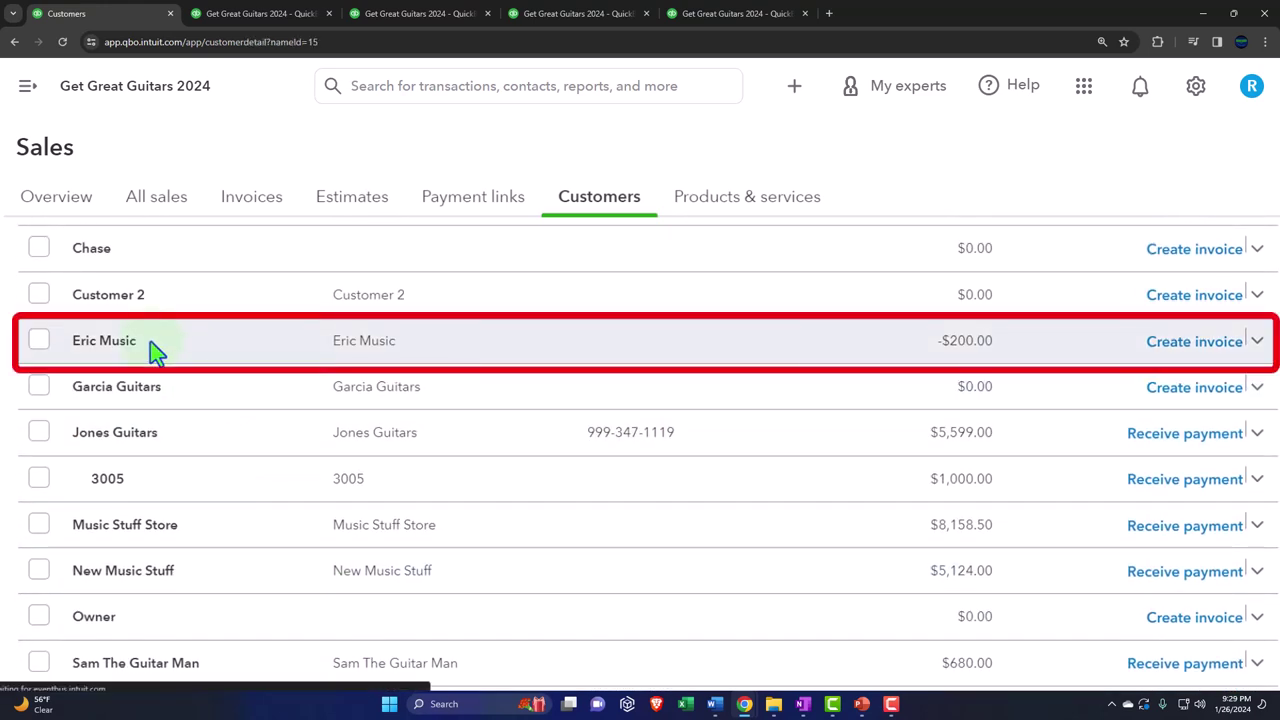
scroll(543, 480, "down", 3)
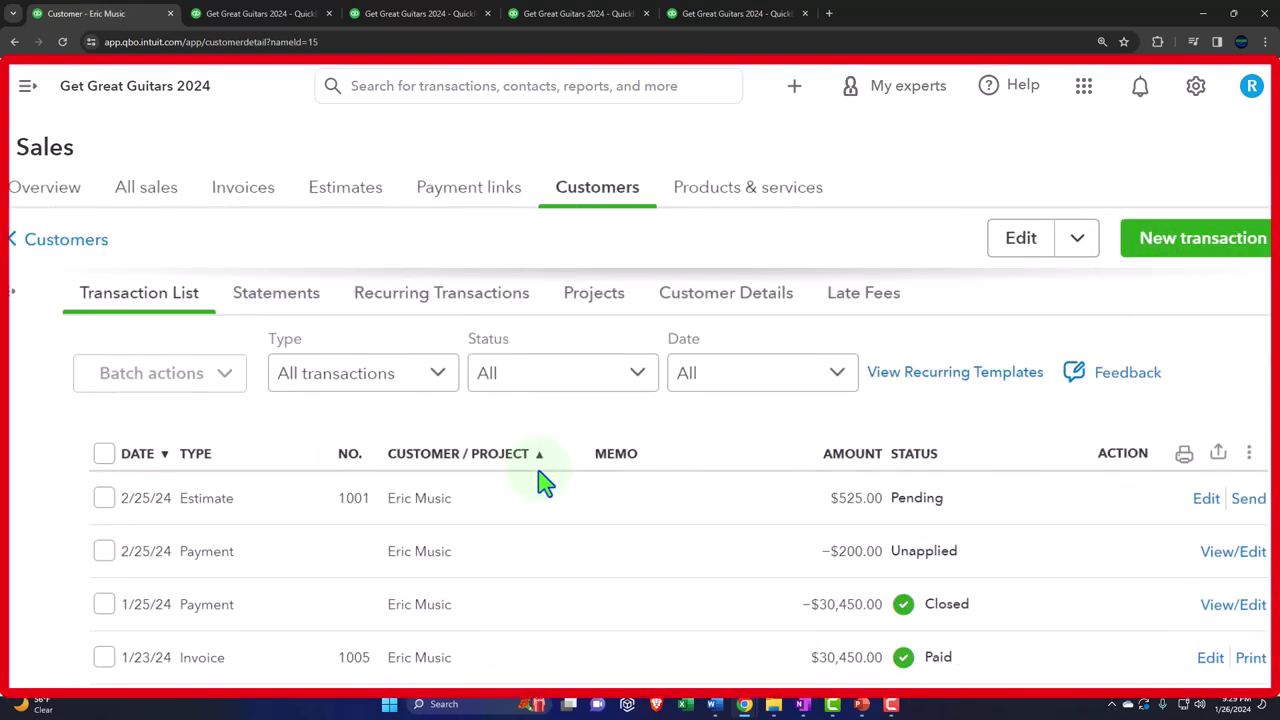
scroll(543, 482, "down", 3)
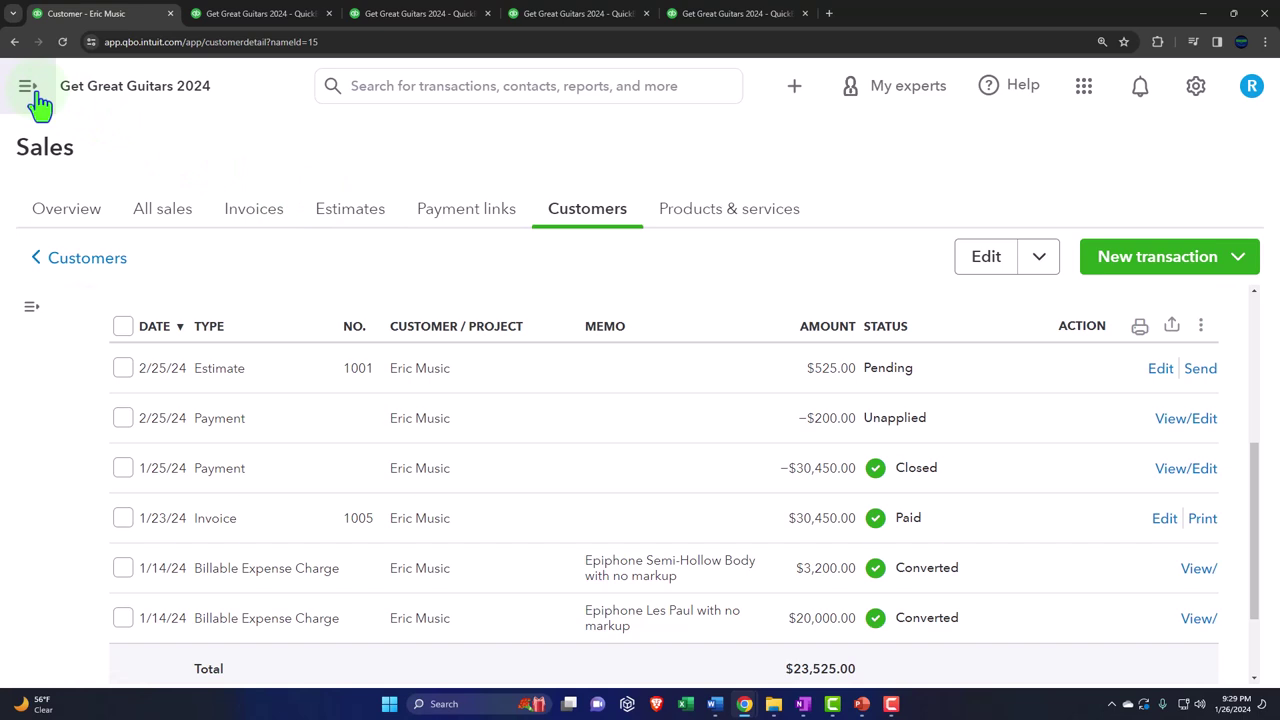
- Start a new estimate and select String Music as its customer
left_click(793, 87)
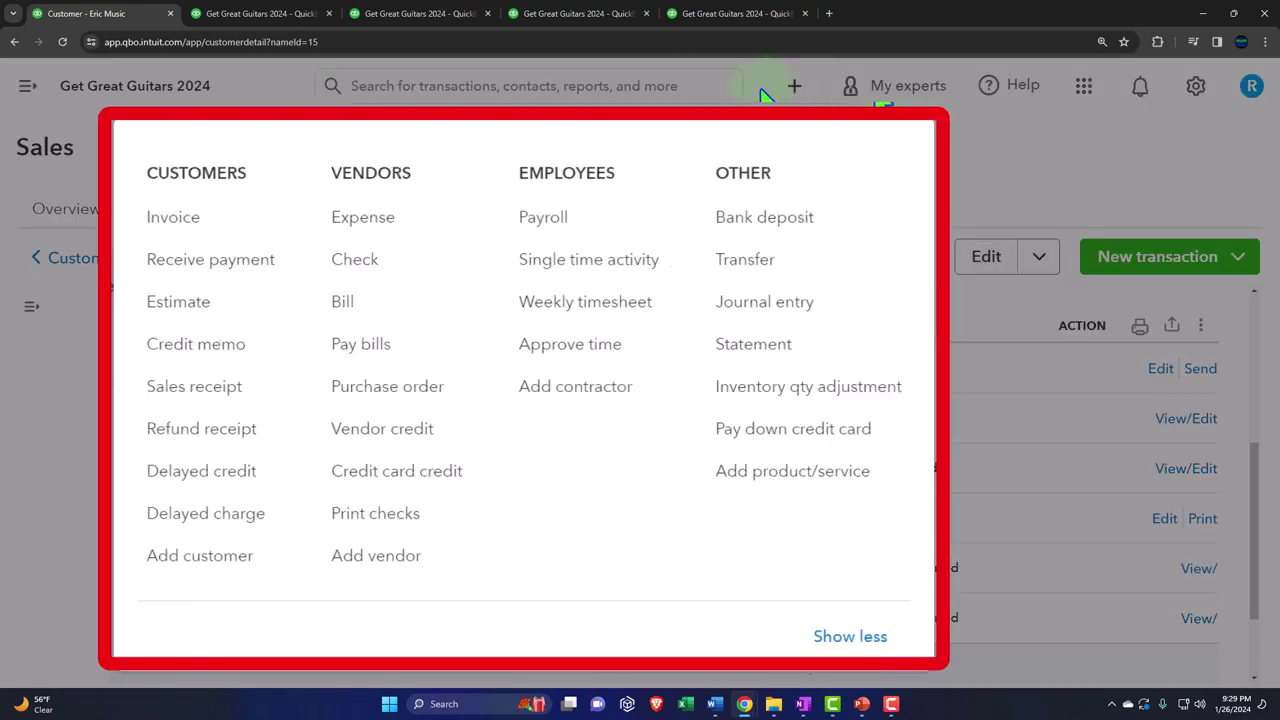
left_click(197, 287)
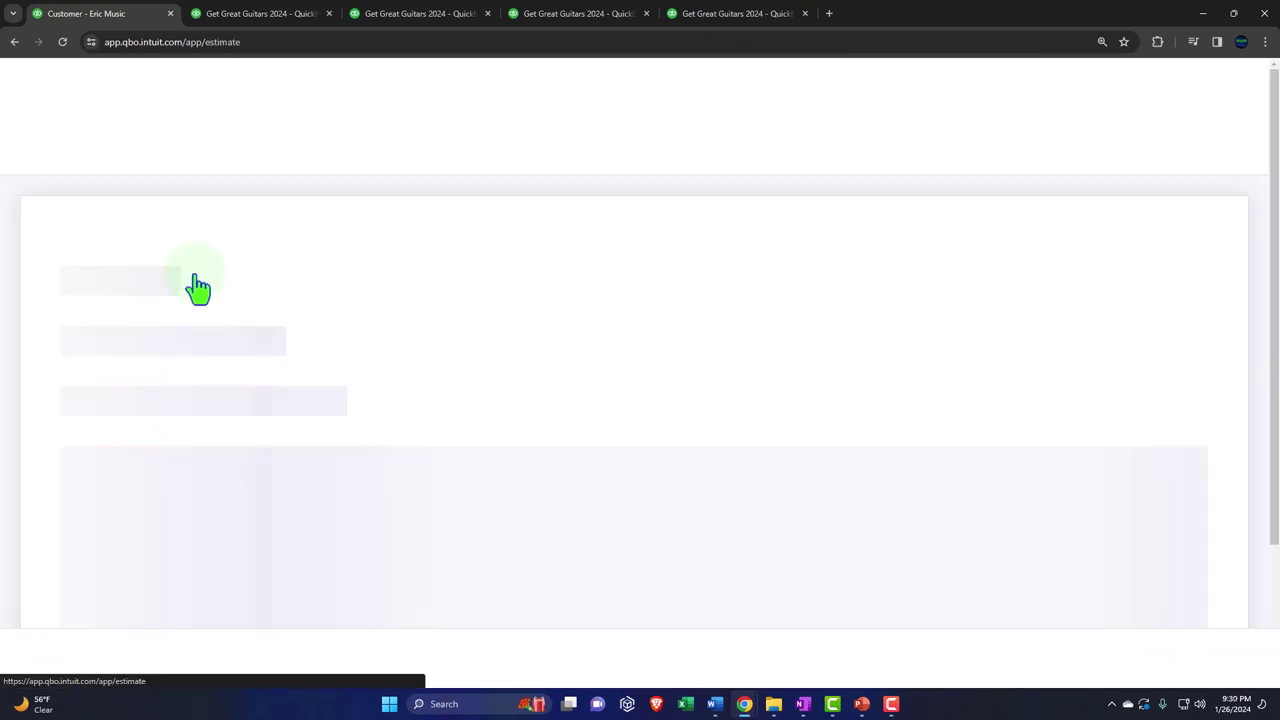
scroll(290, 435, "down", 1)
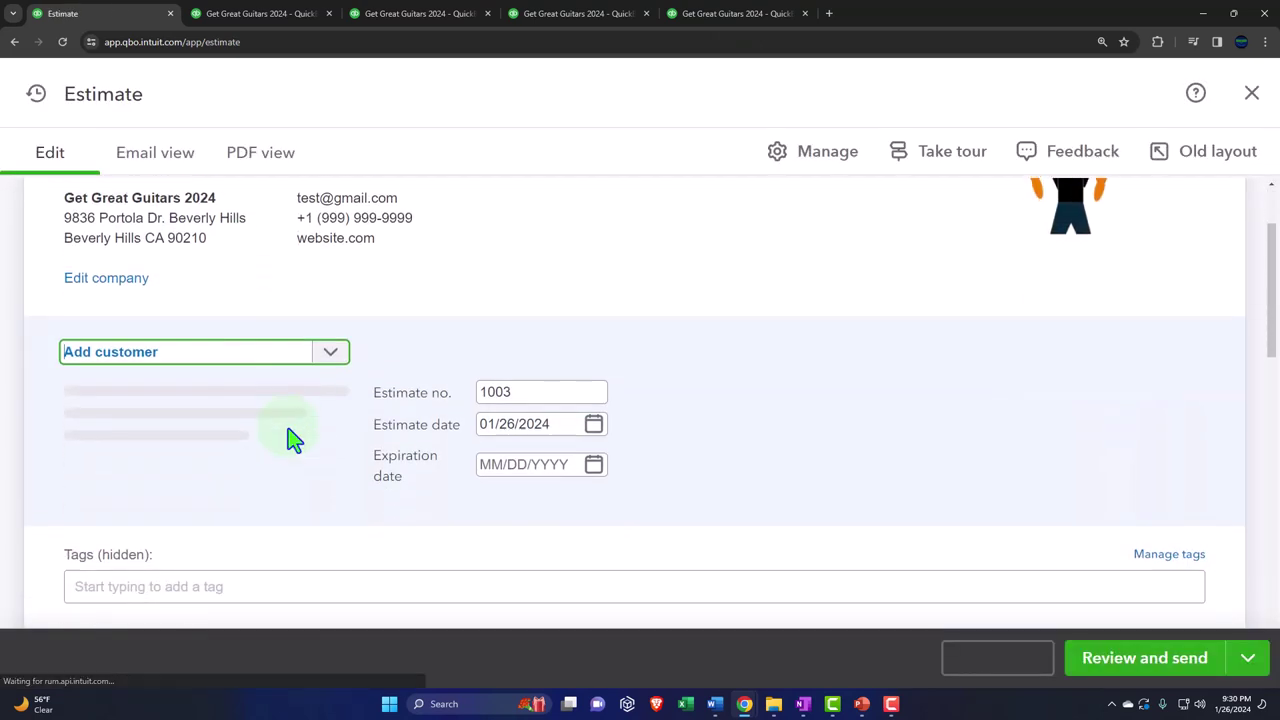
left_click(205, 371)
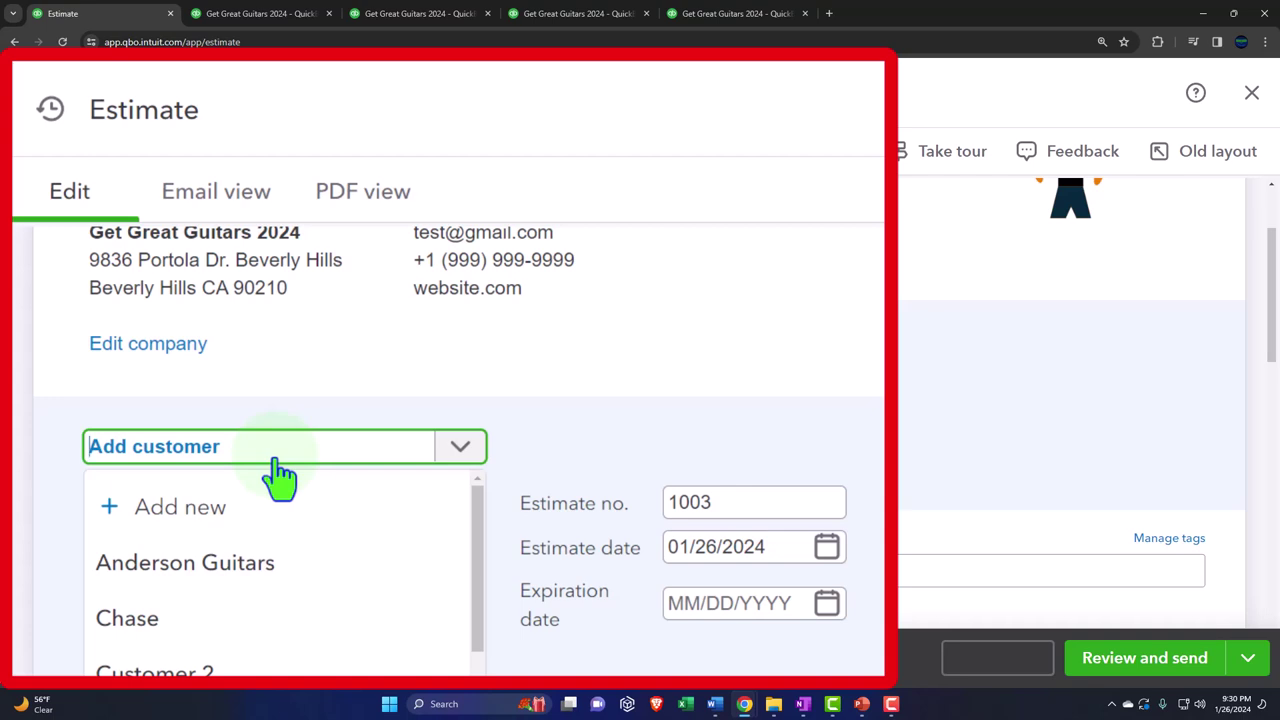
type("Strin")
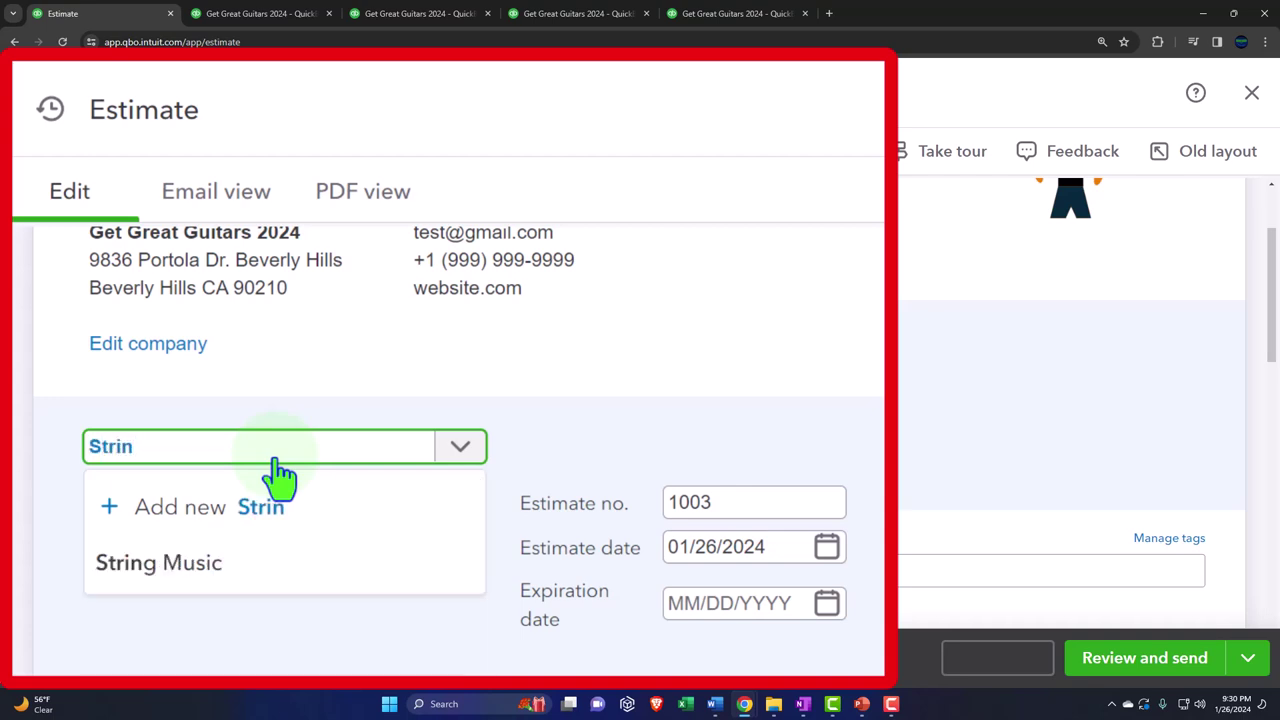
left_click(300, 572)
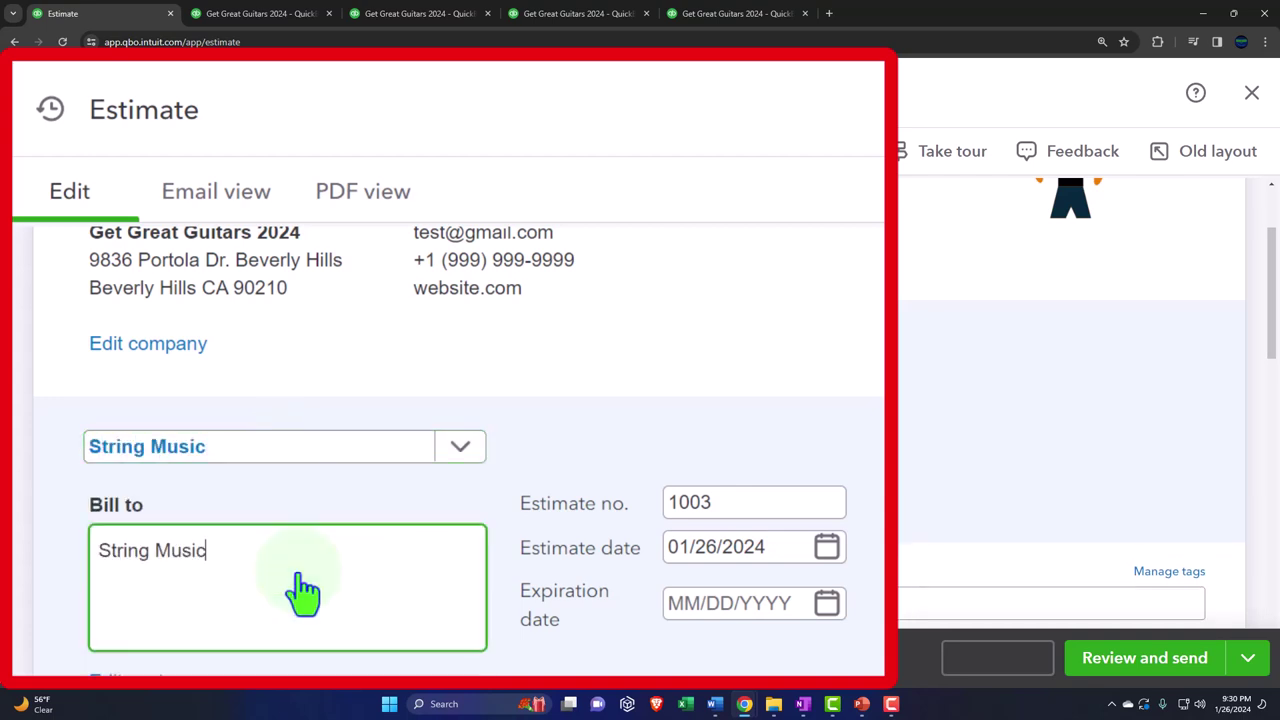
- Set the estimate date to 02/27/2024
key("Tab")
key("Tab")
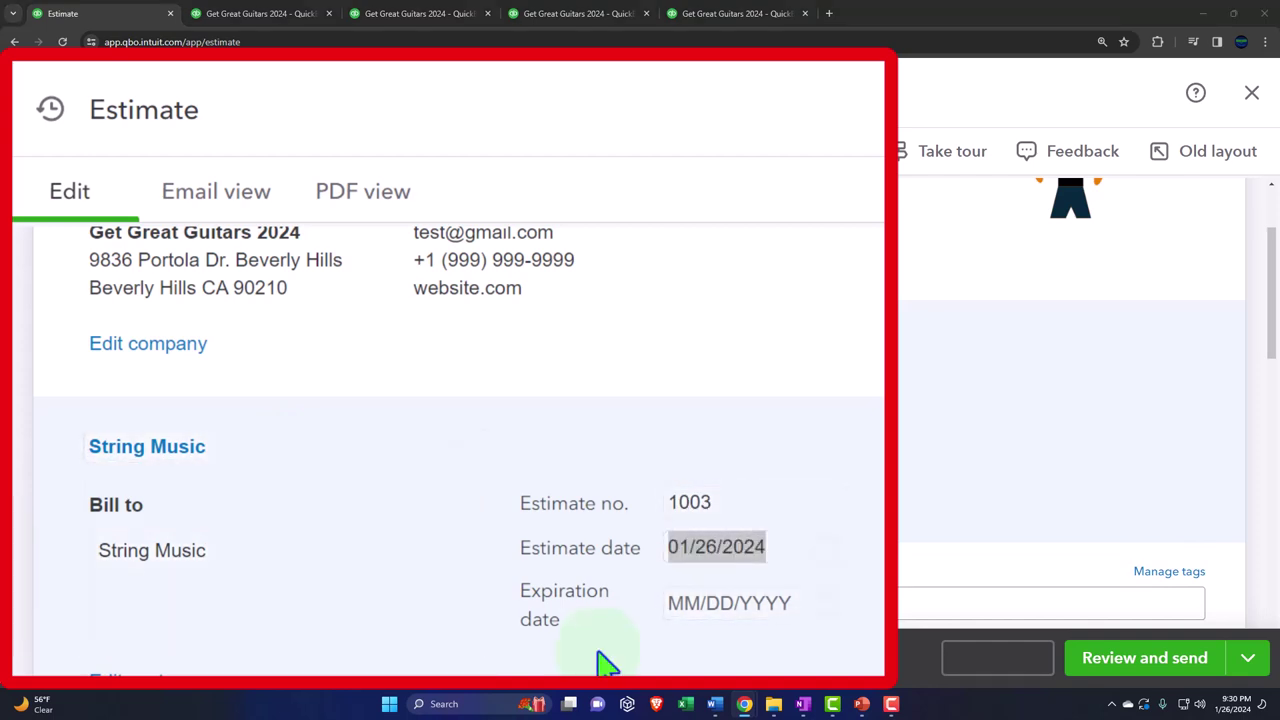
type("022724")
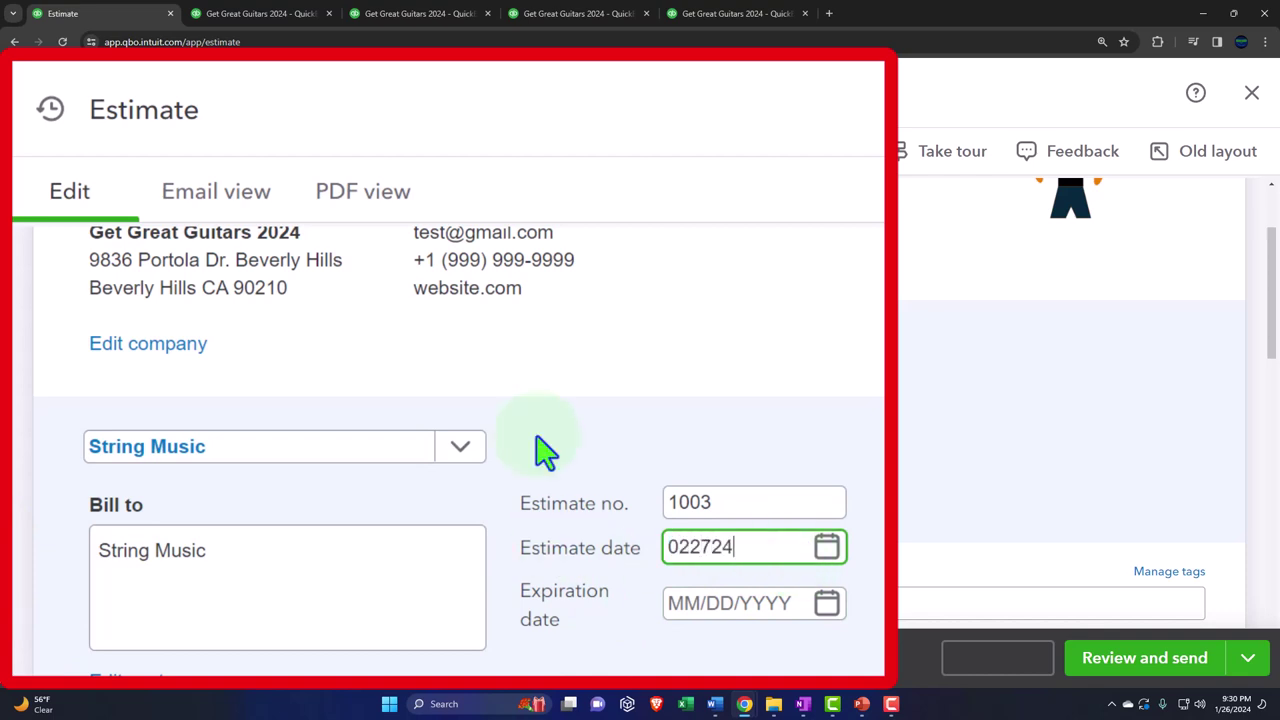
key("Tab")
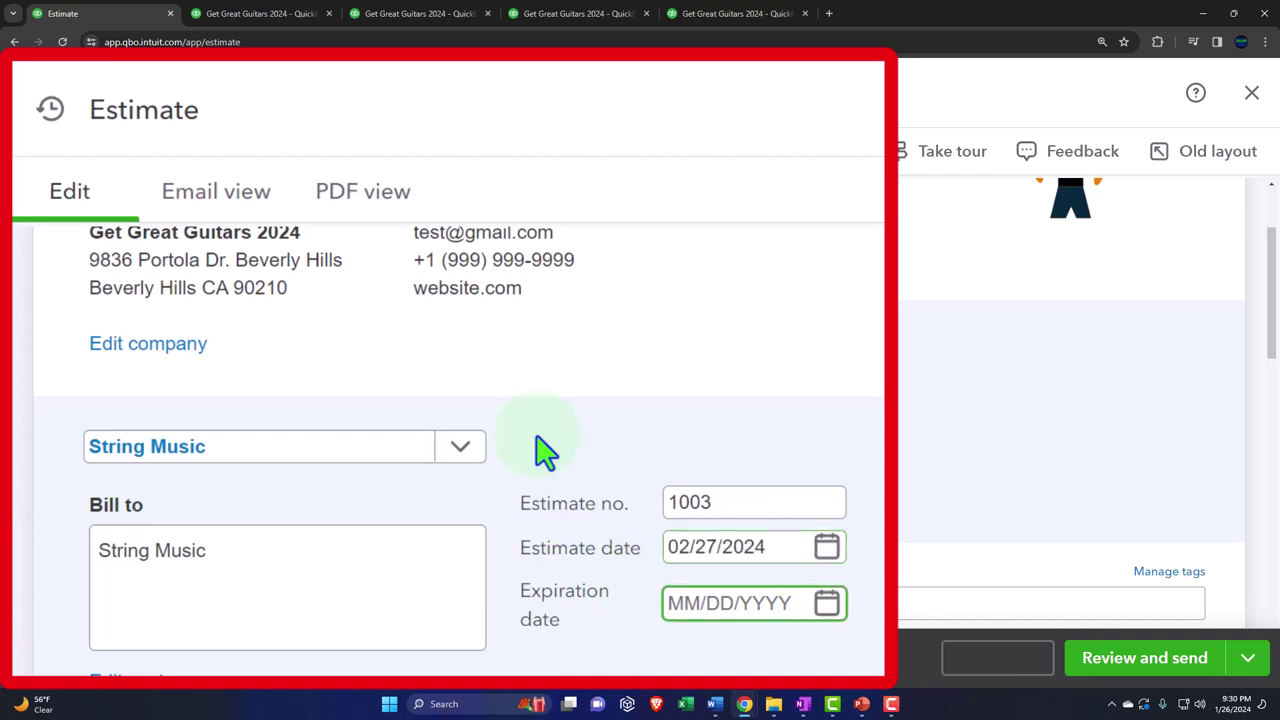
- Add the product EPSP as the estimate's first line item
scroll(385, 335, "down", 3)
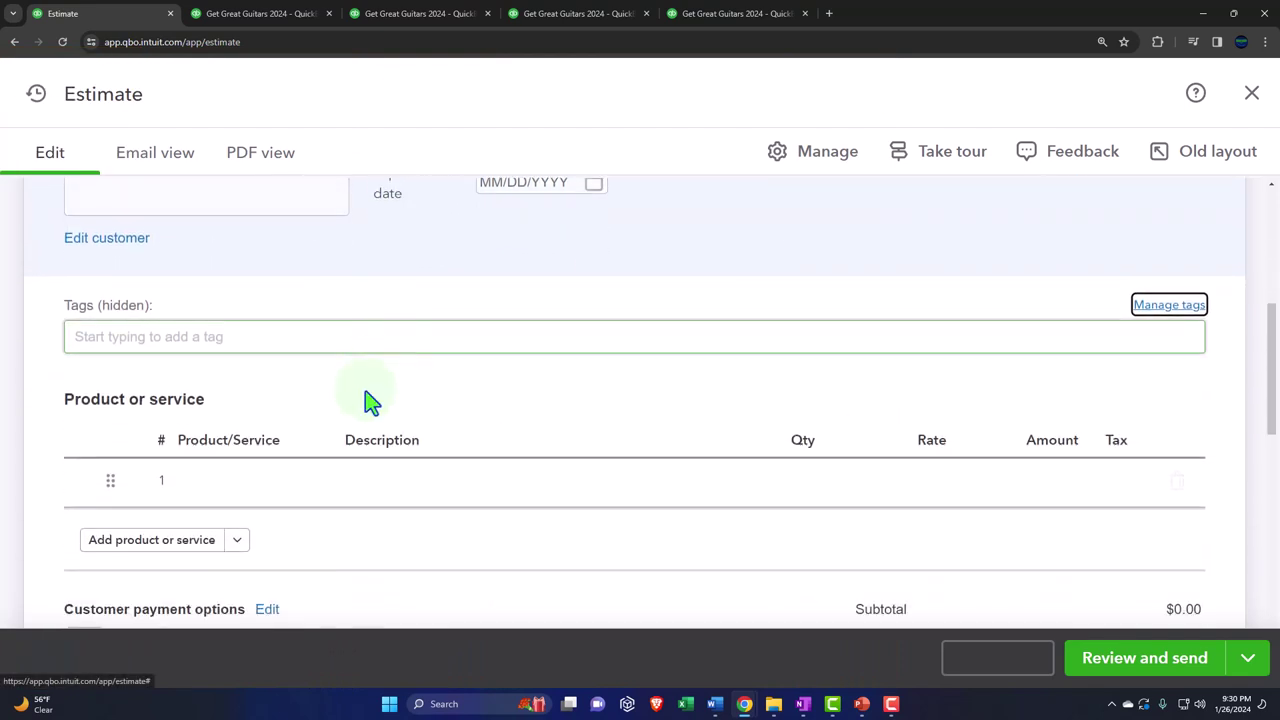
left_click(275, 482)
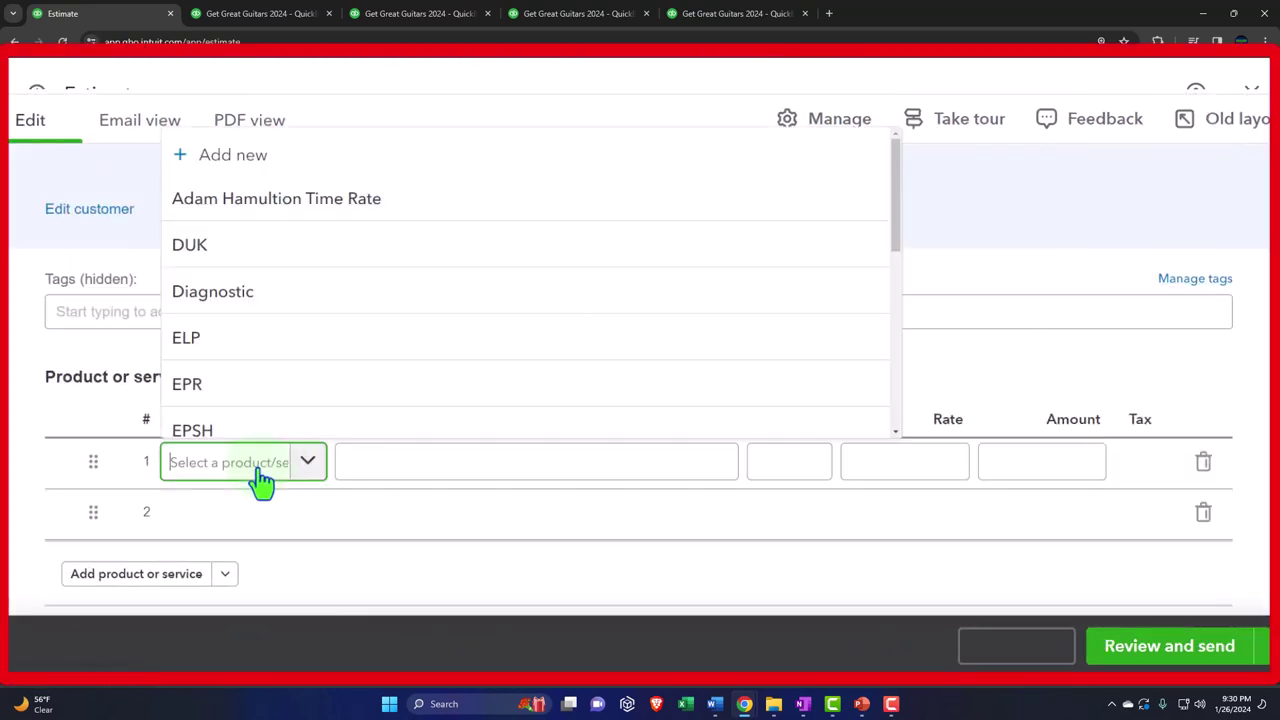
left_click(253, 468)
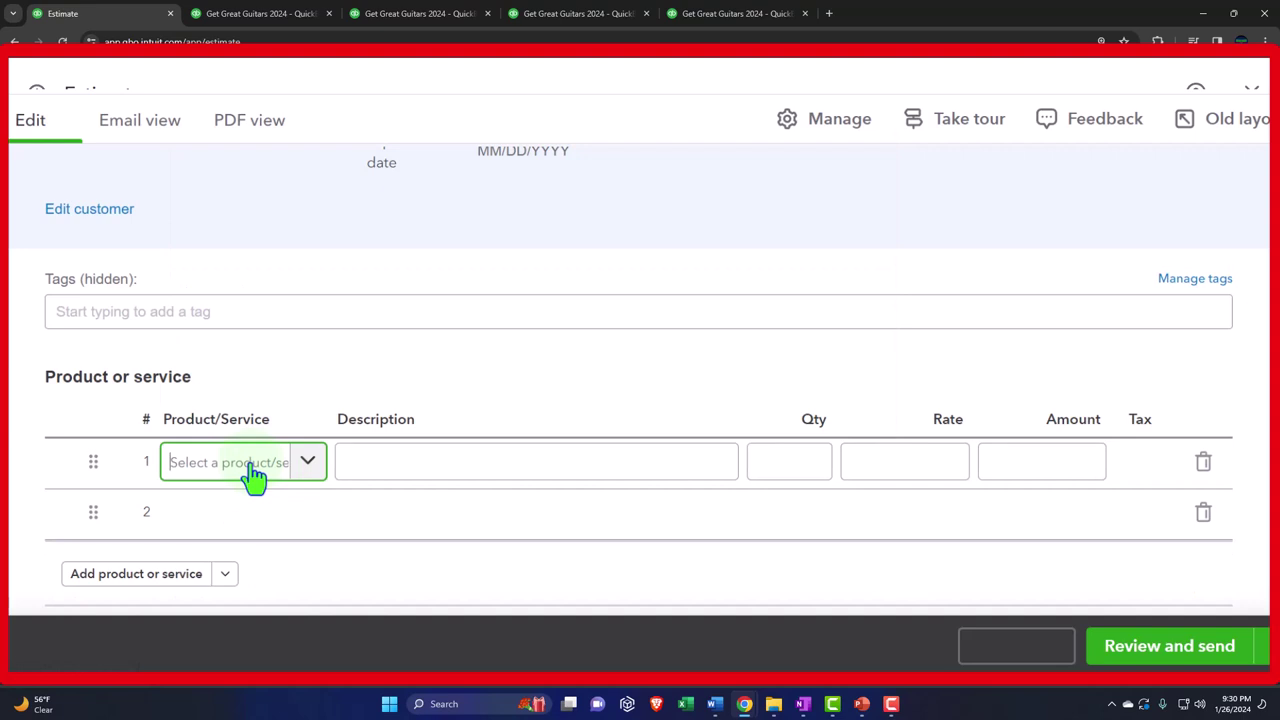
type("epsp")
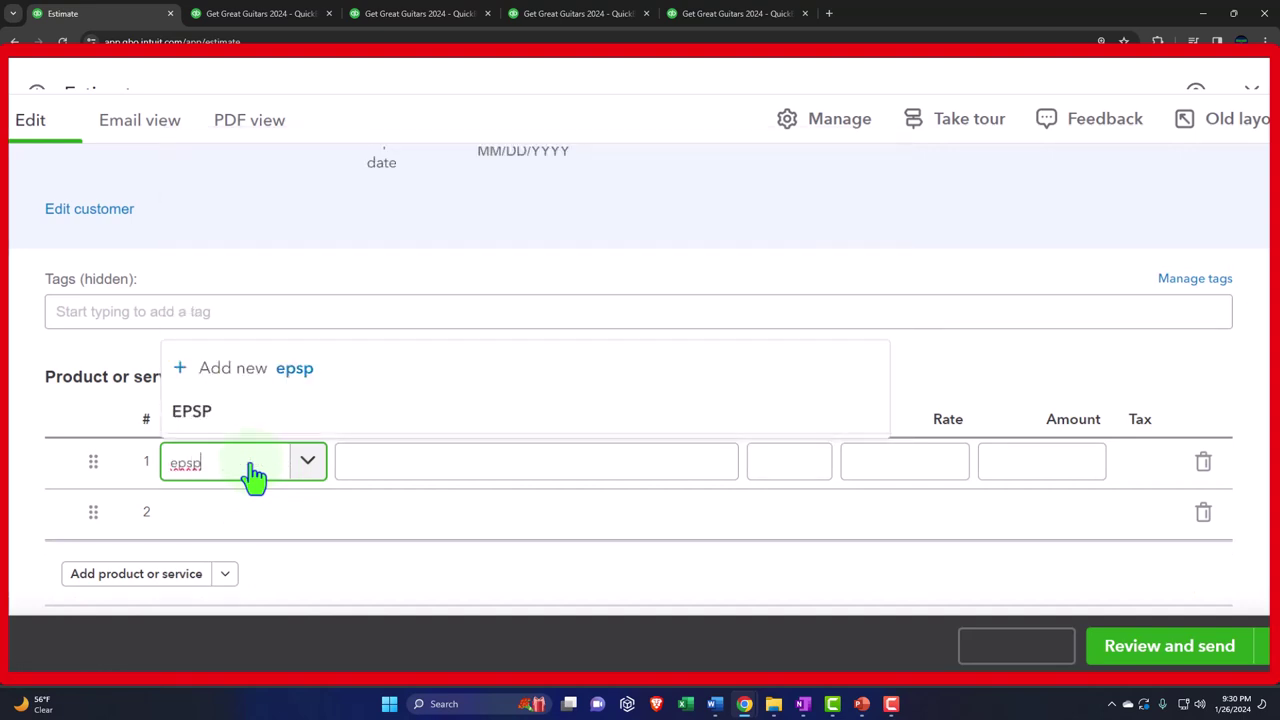
key("Down")
key("Tab")
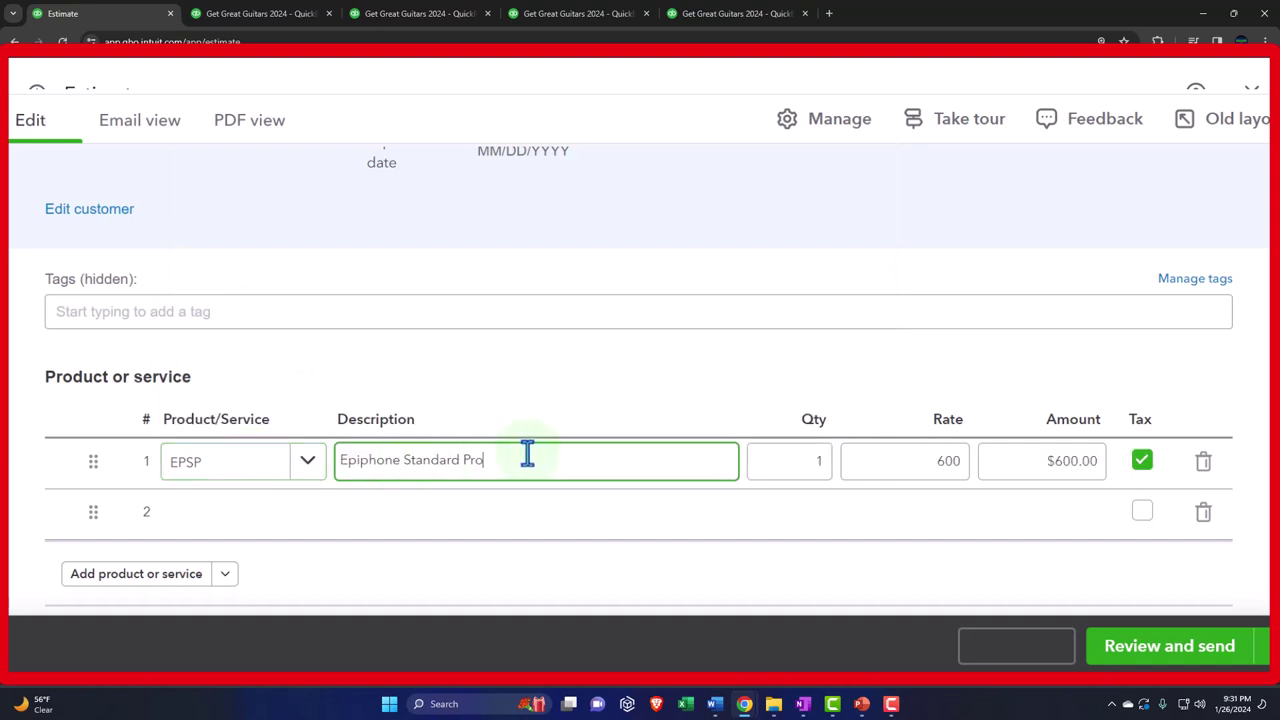
- Change the estimate's sales tax rate to Example State Tax (5%)
scroll(536, 449, "down", 2)
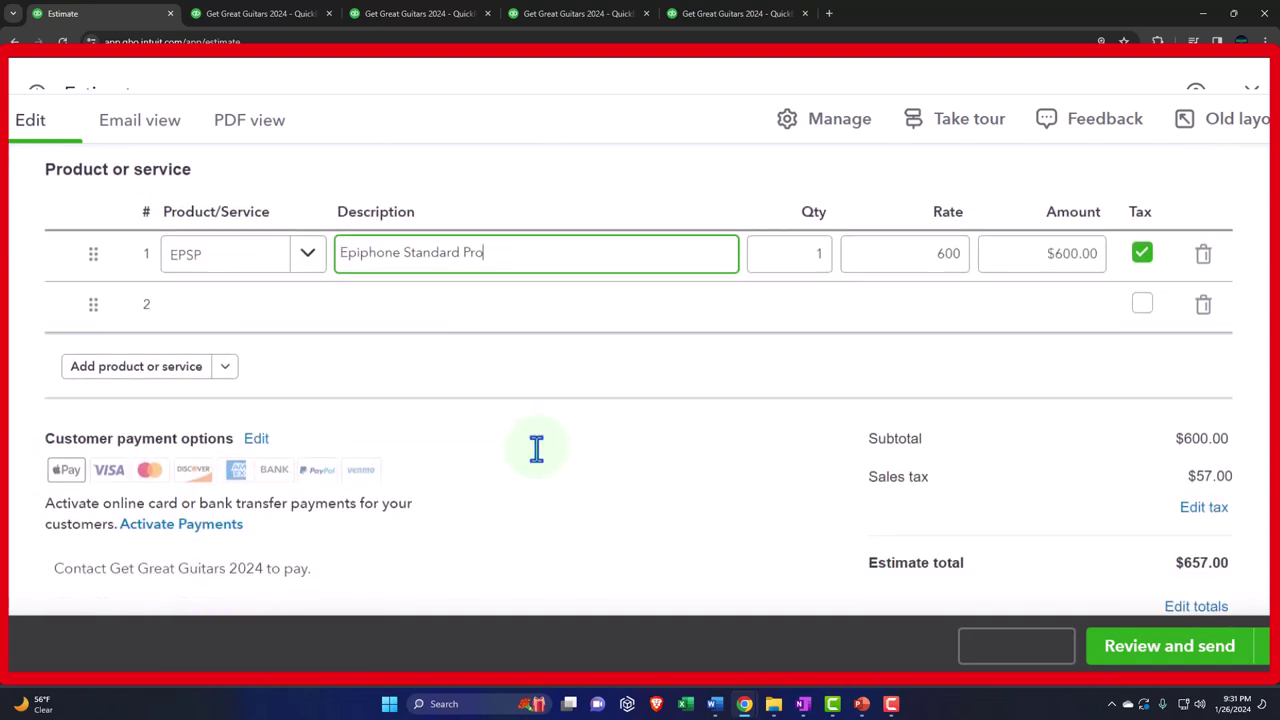
left_click(1200, 508)
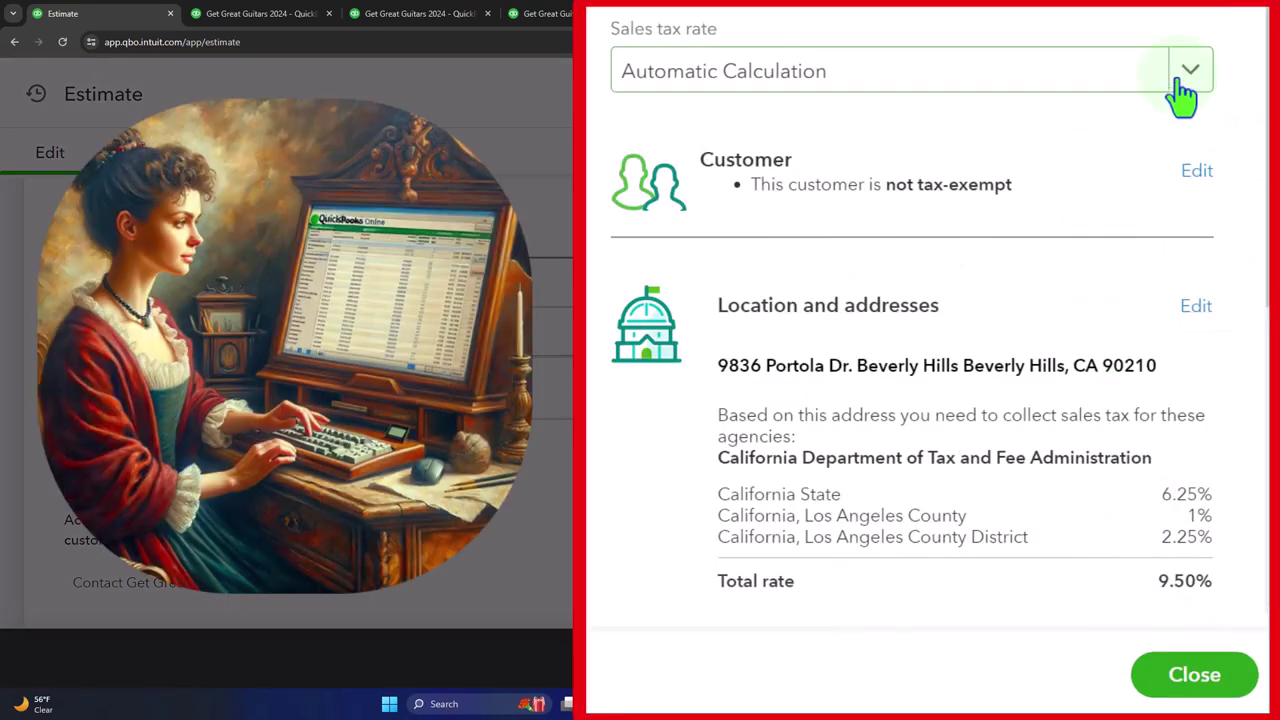
left_click(1183, 84)
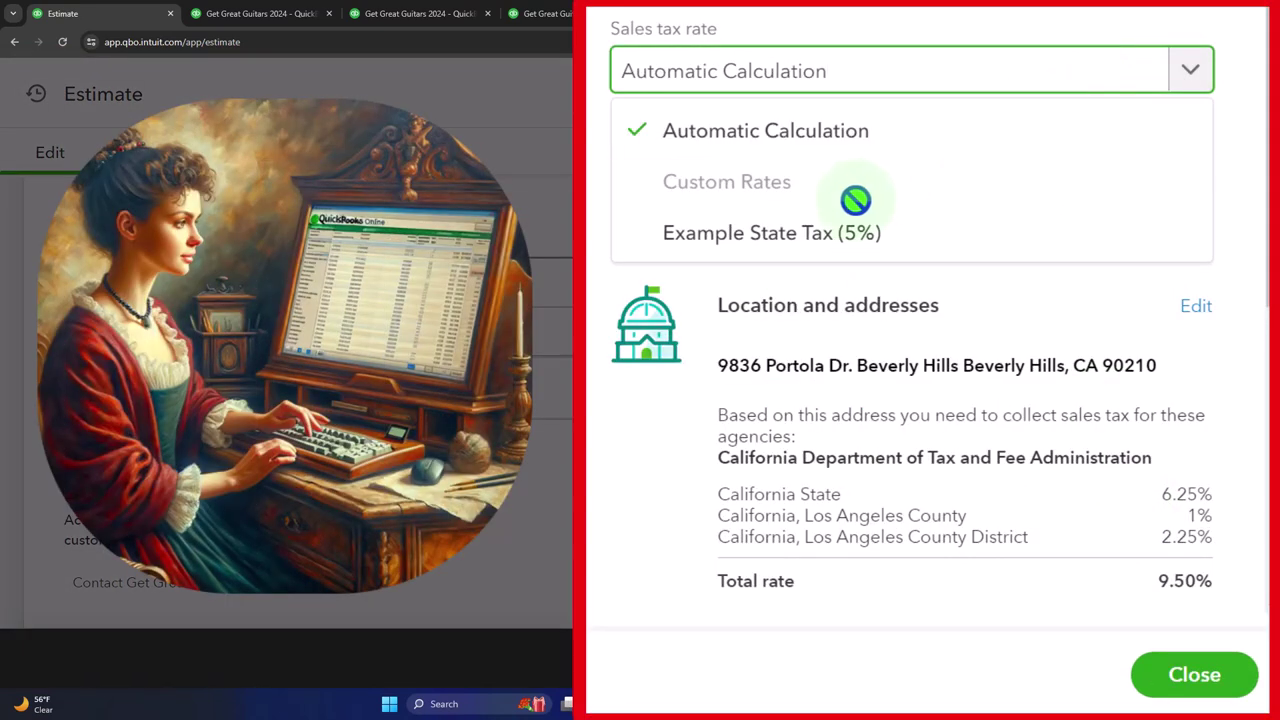
left_click(823, 251)
left_click(1194, 674)
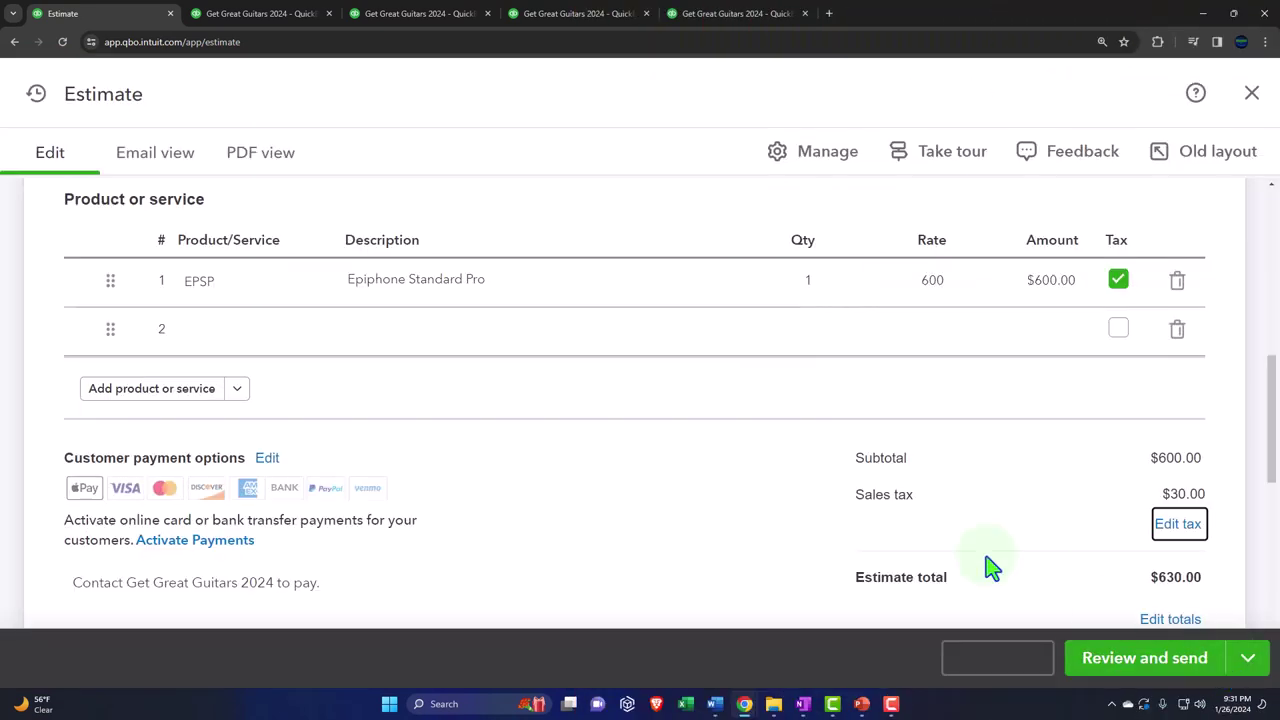
- Save the String Music estimate and close the form
scroll(632, 460, "down", 1)
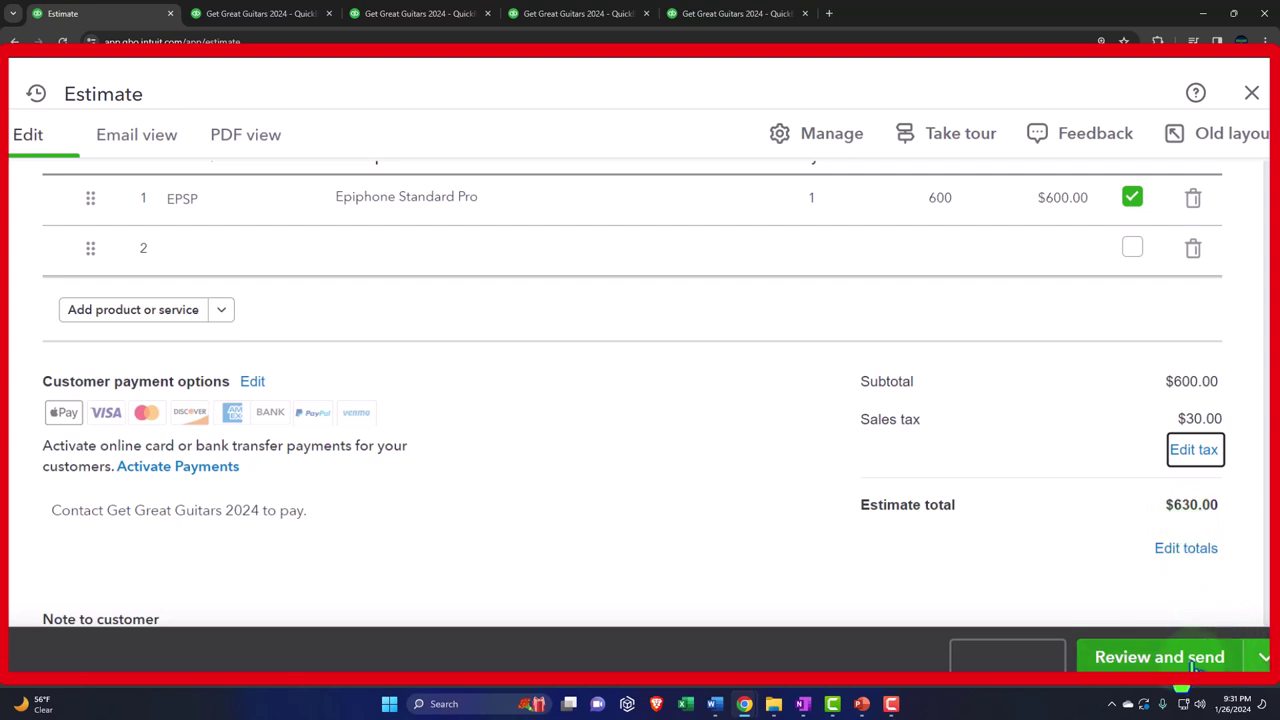
left_click(1262, 658)
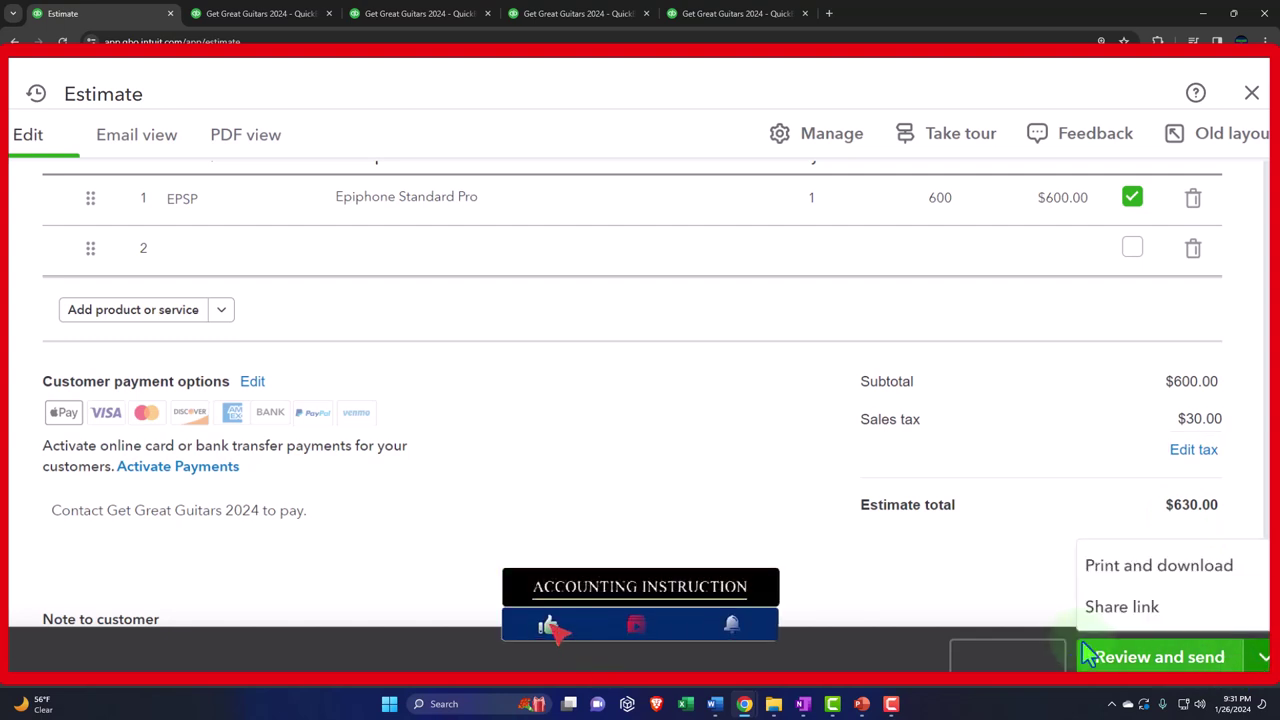
left_click(1050, 660)
left_click(1028, 615)
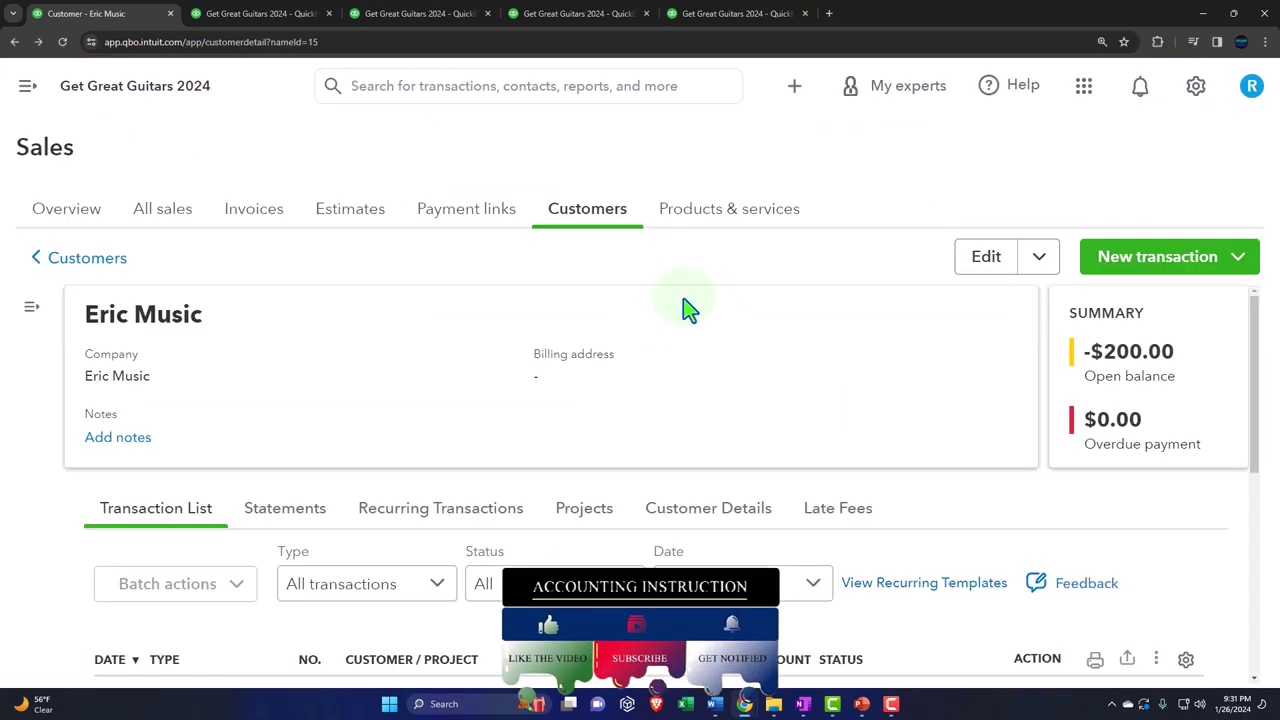
- Filter all sales transactions to estimates with Open status to review the outstanding ones
left_click(170, 232)
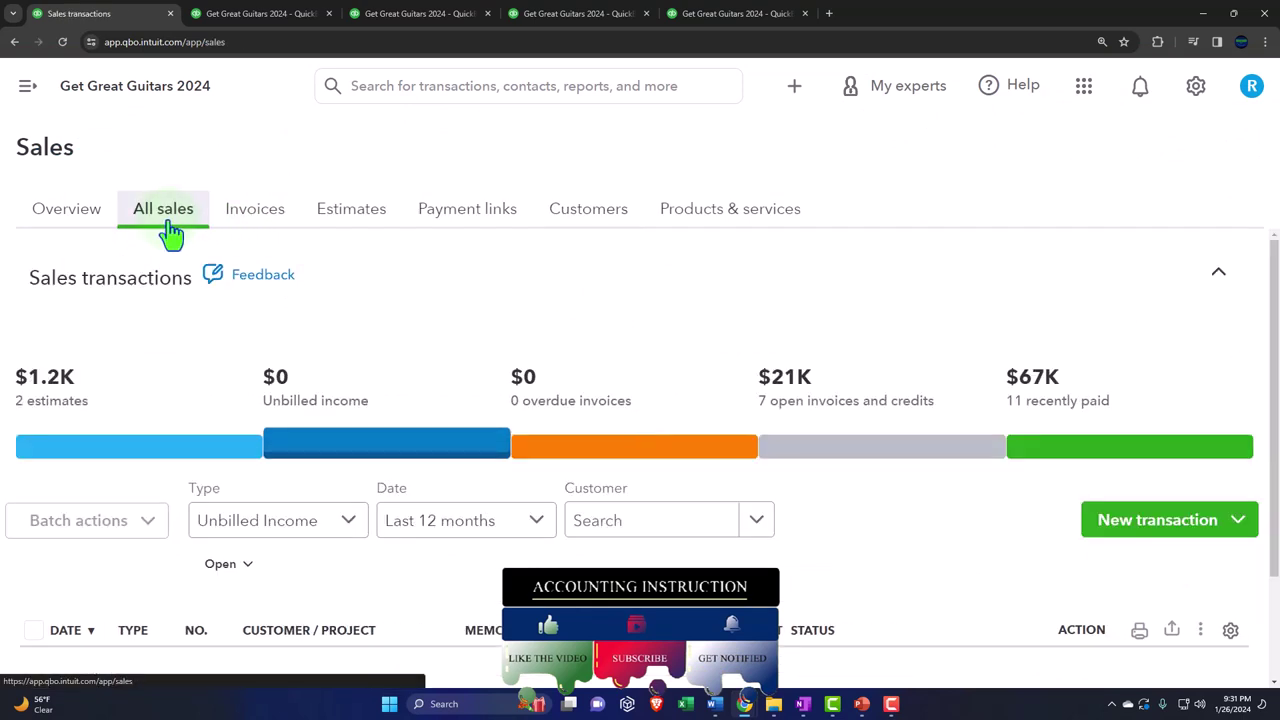
scroll(220, 310, "down", 3)
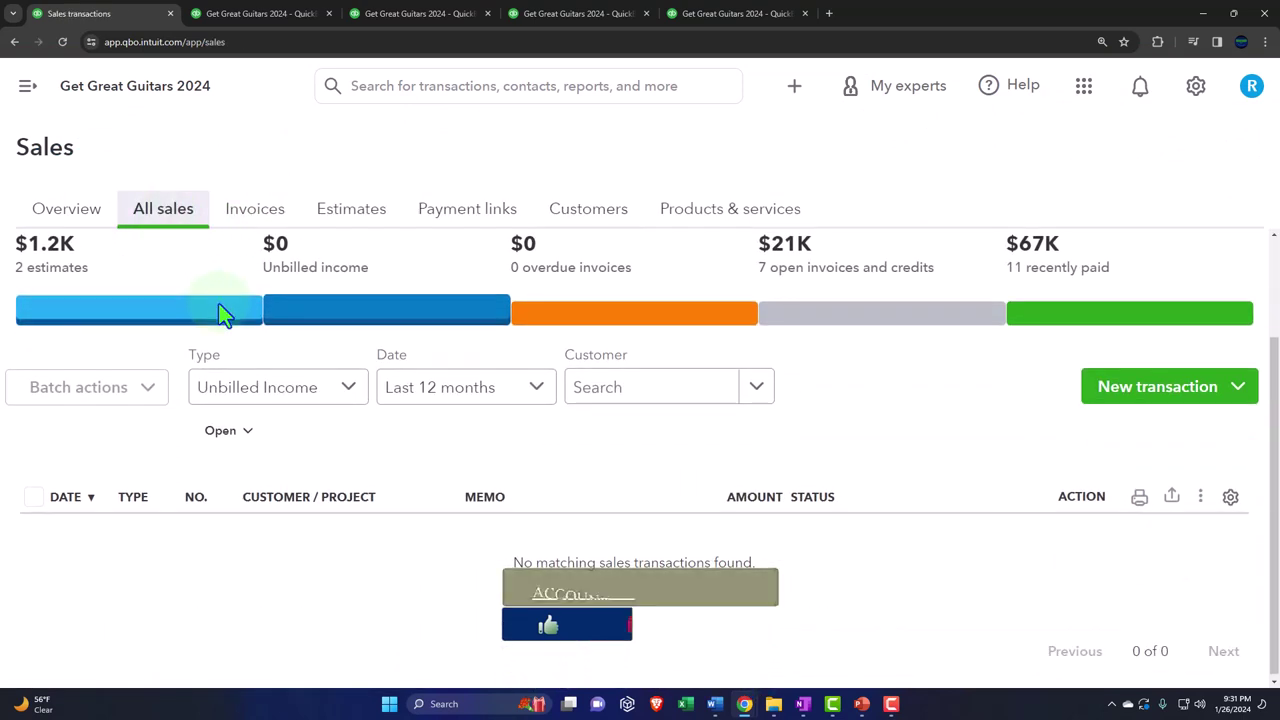
left_click(348, 387)
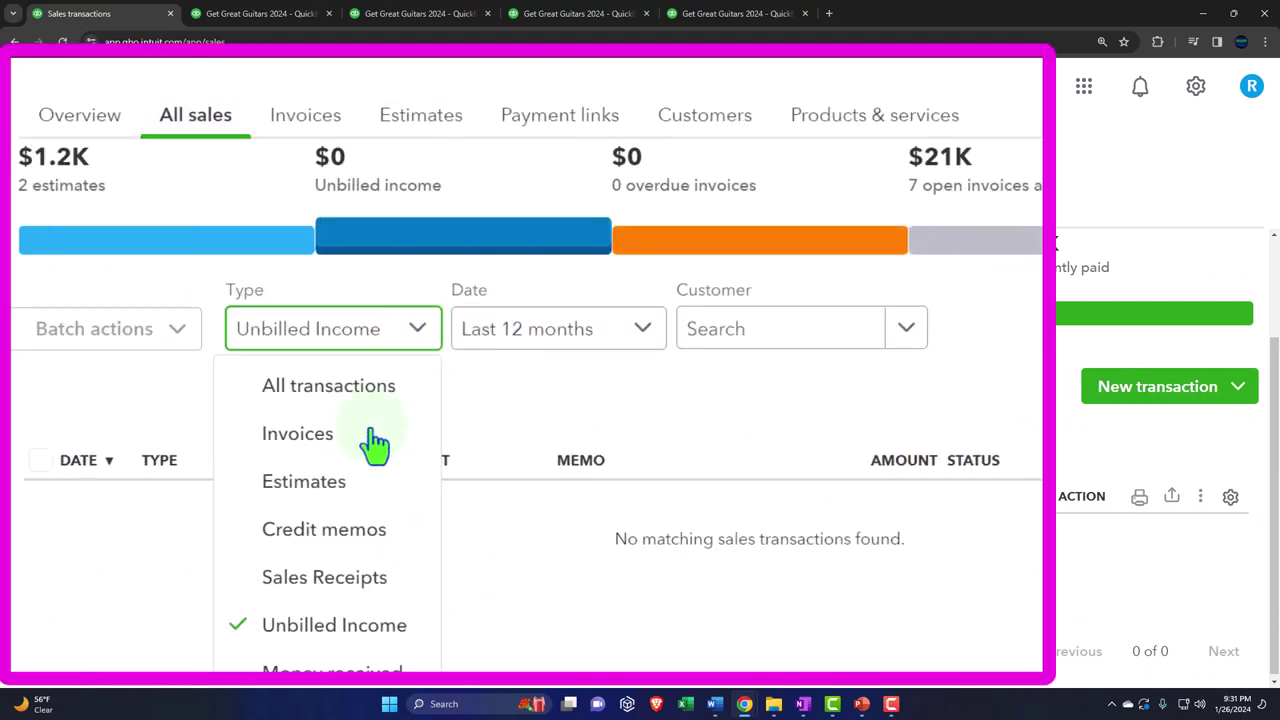
left_click(358, 490)
scroll(358, 490, "down", 2)
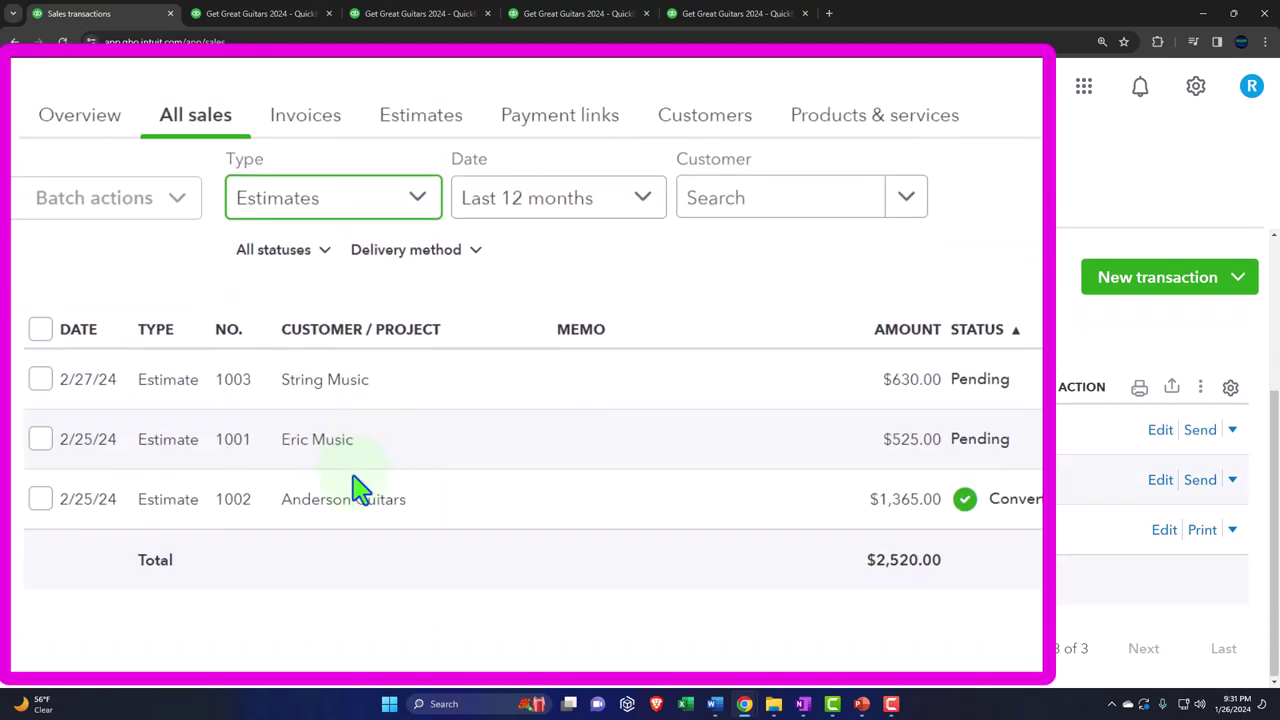
left_click(326, 252)
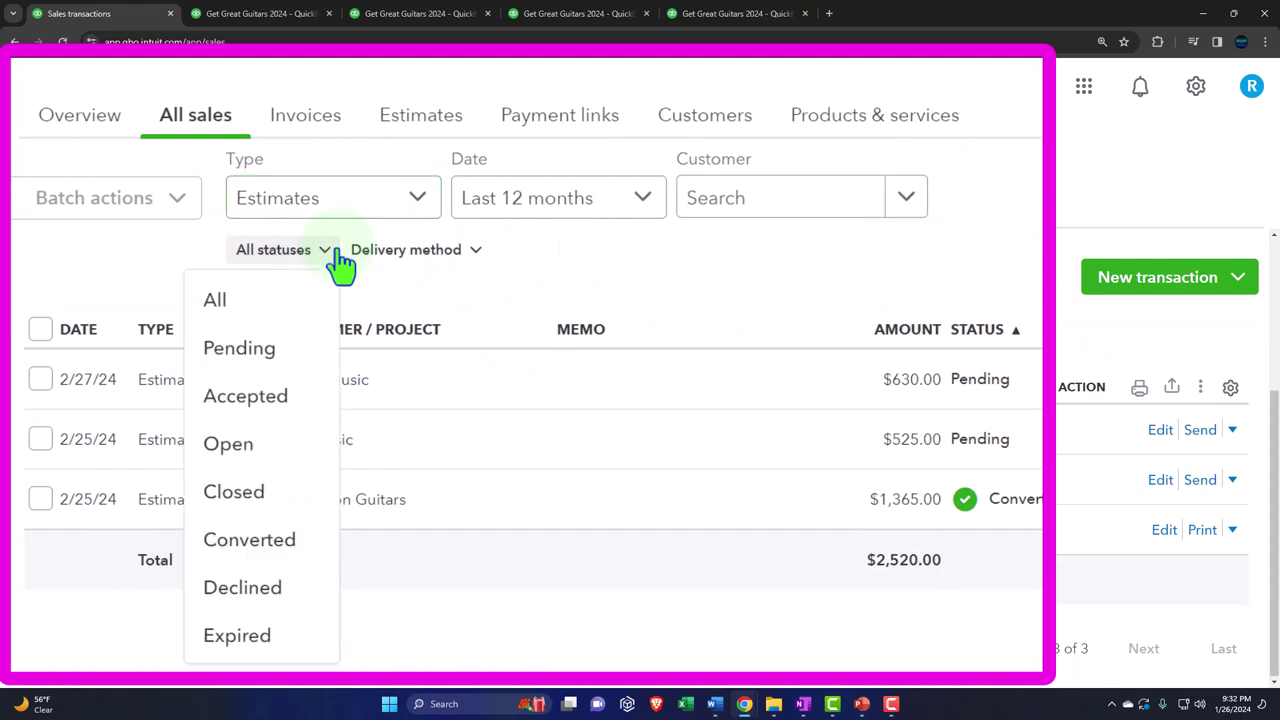
left_click(250, 449)
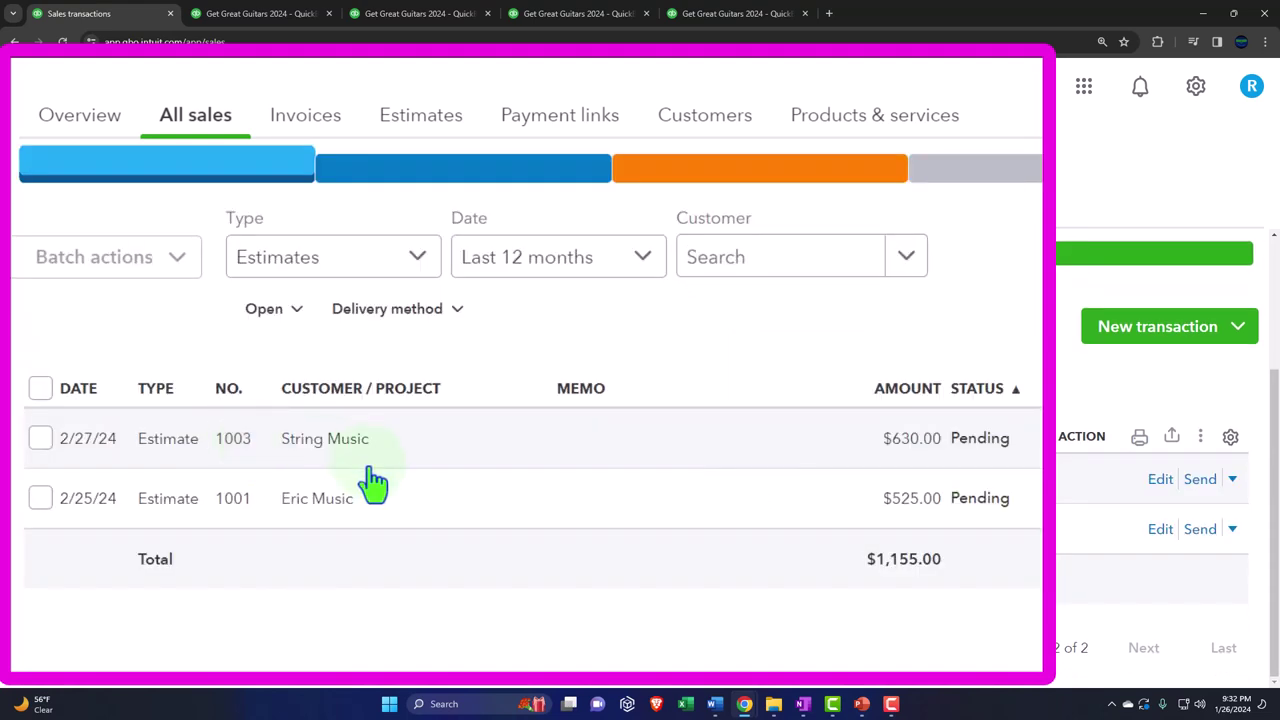
- Filter the dedicated estimates list to the Pending, expired status and review its entries
left_click(421, 122)
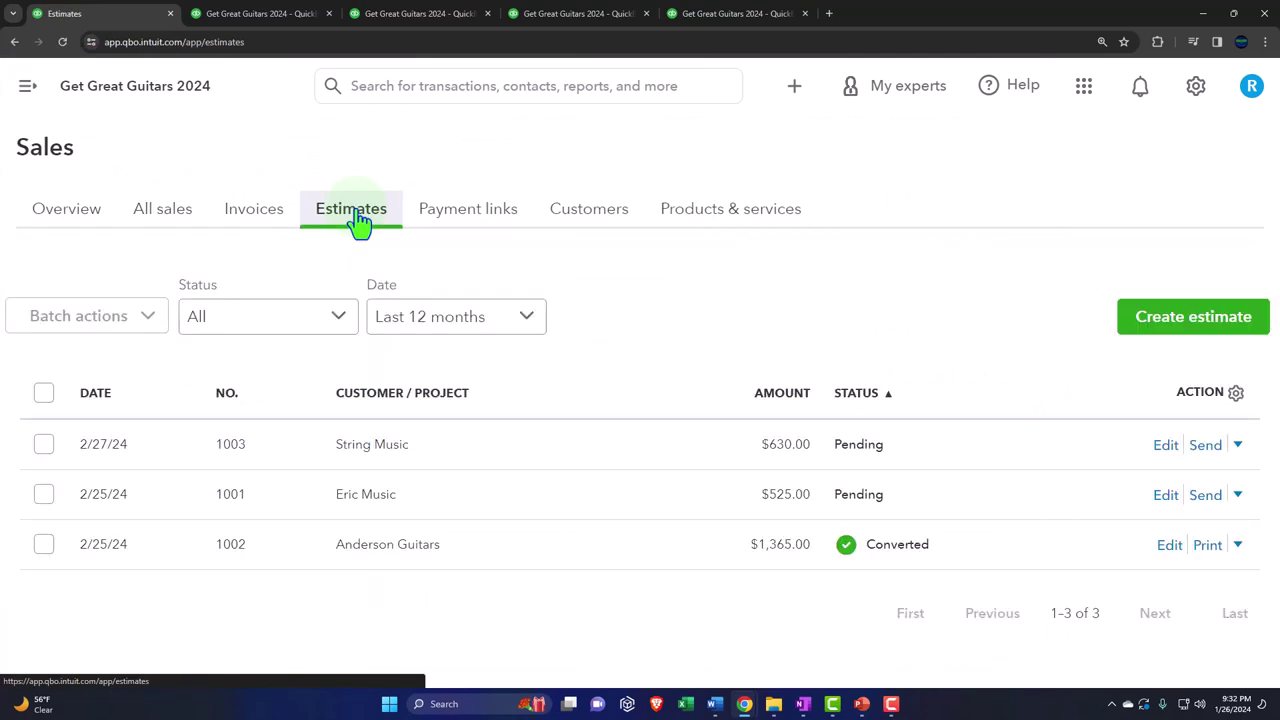
left_click(338, 316)
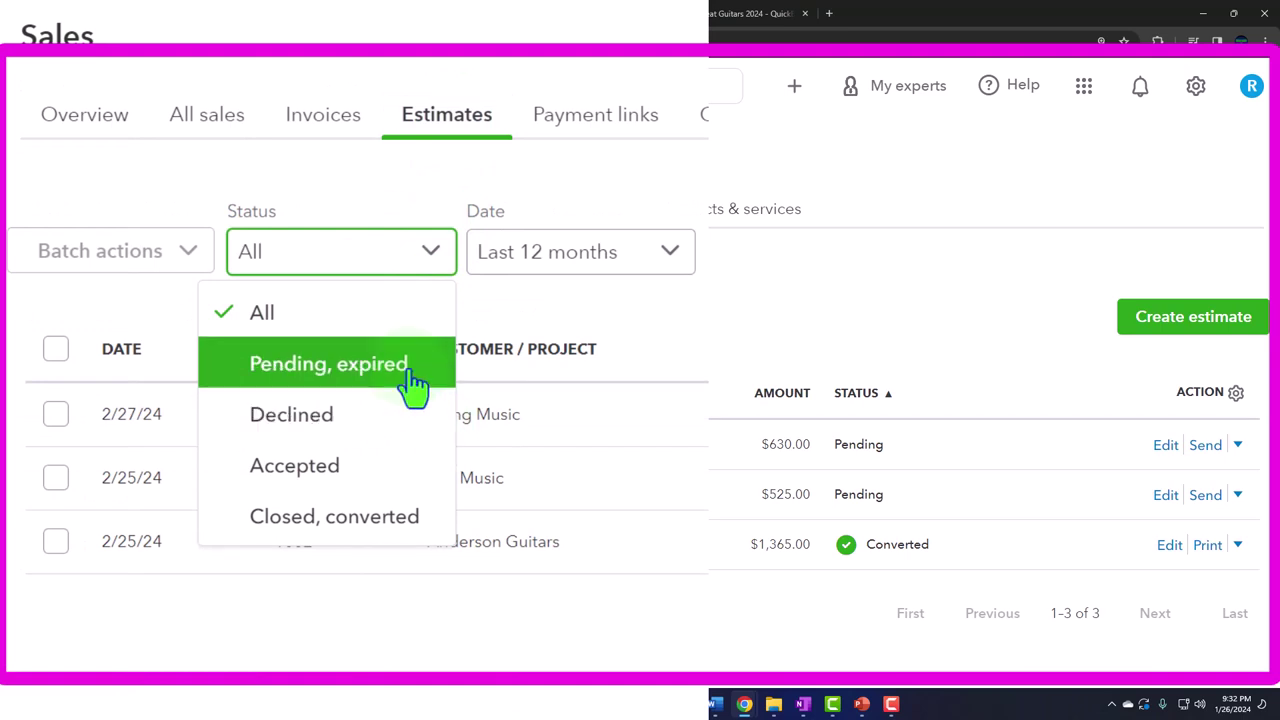
left_click(405, 472)
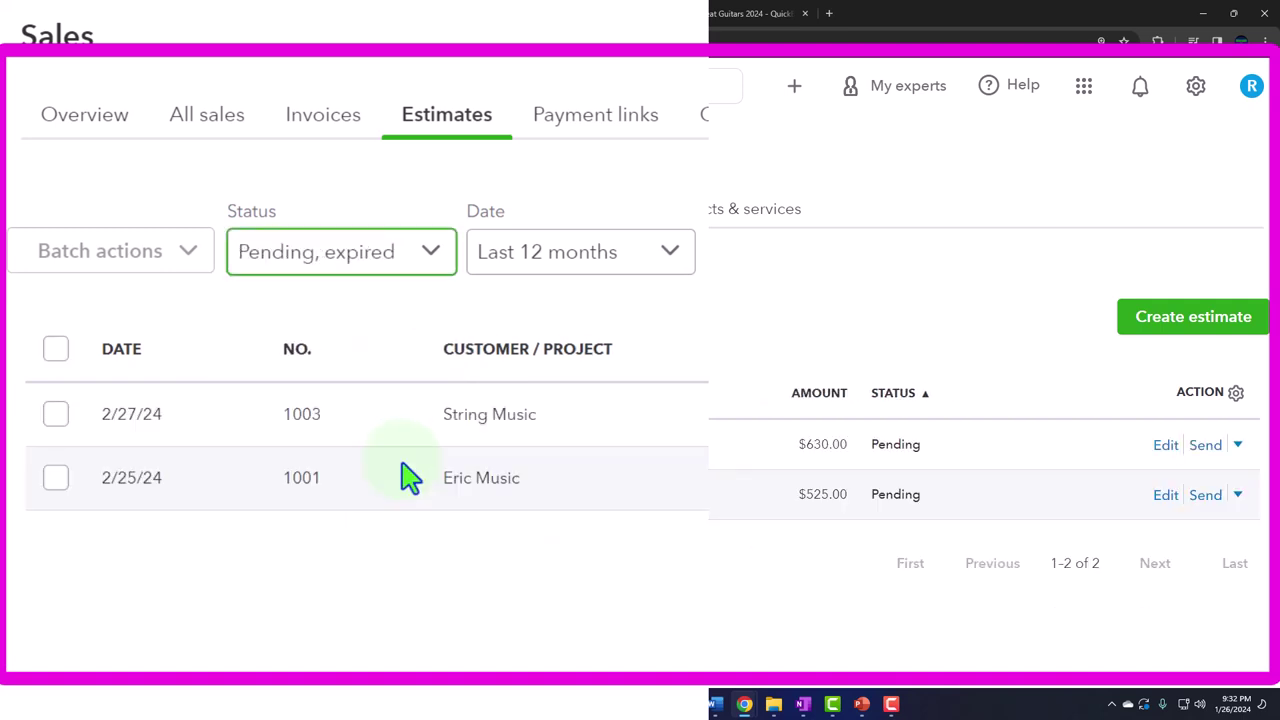
left_click(430, 268)
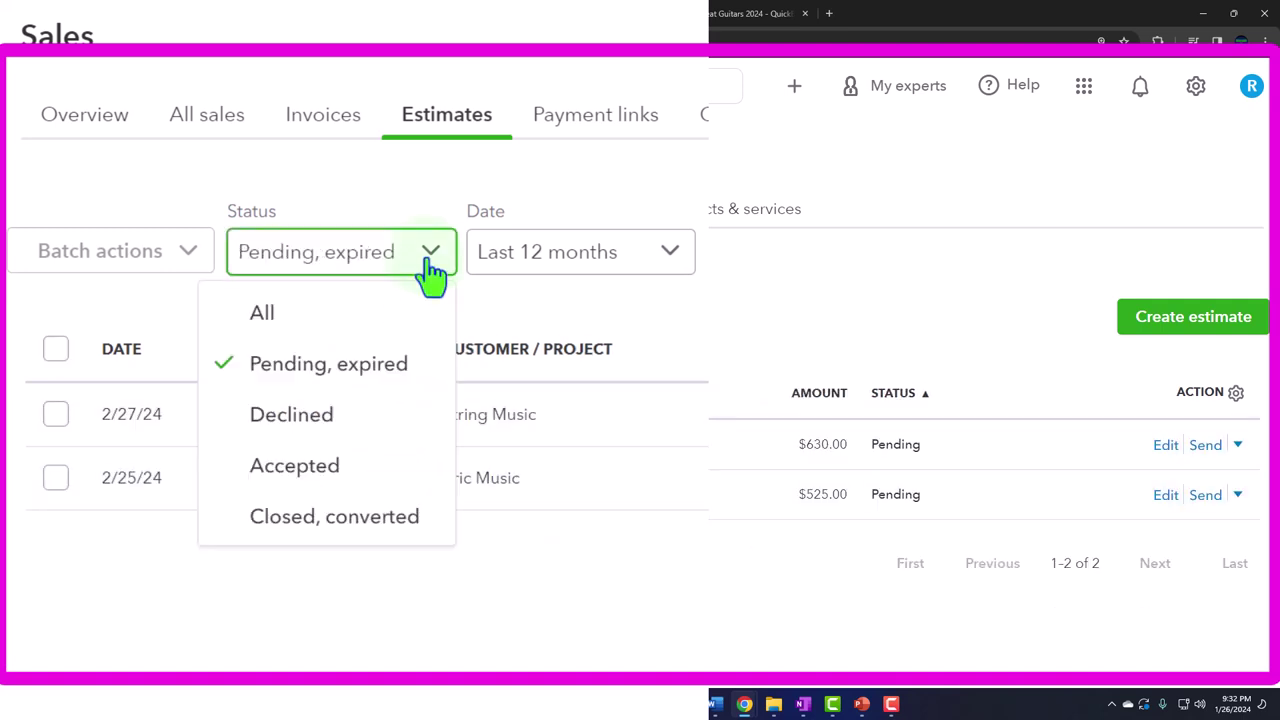
left_click(404, 370)
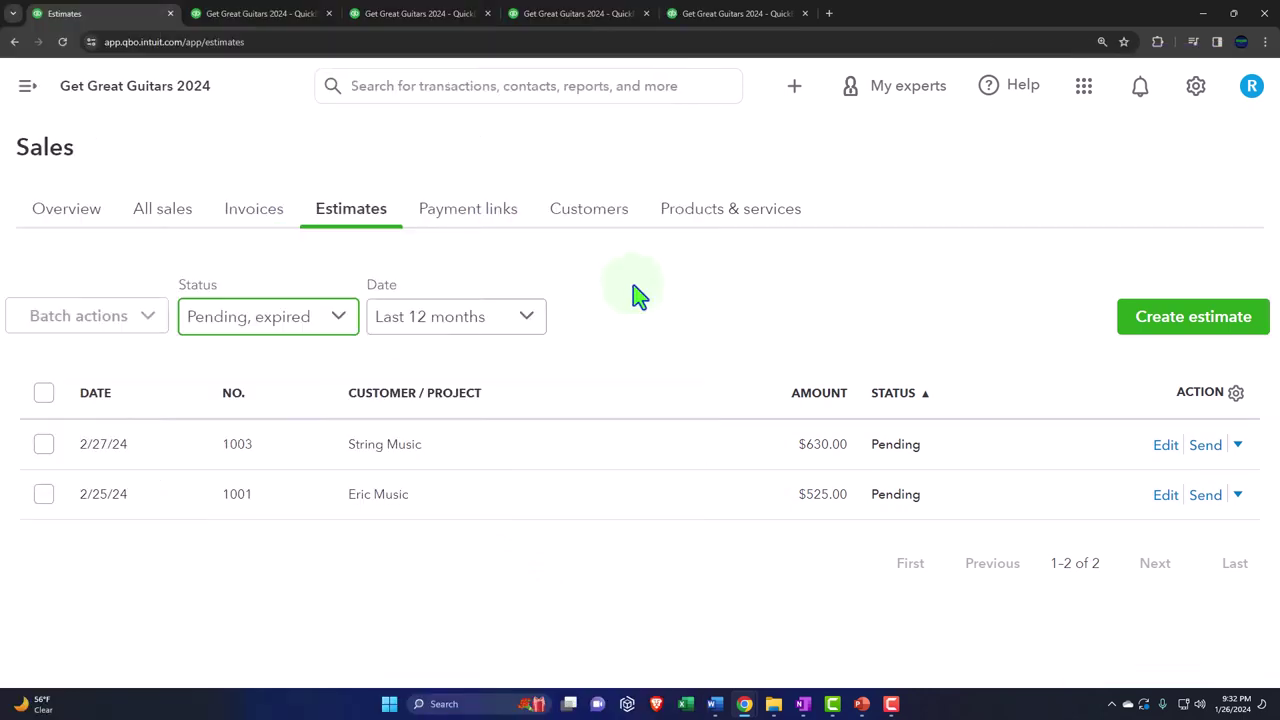
left_click(586, 212)
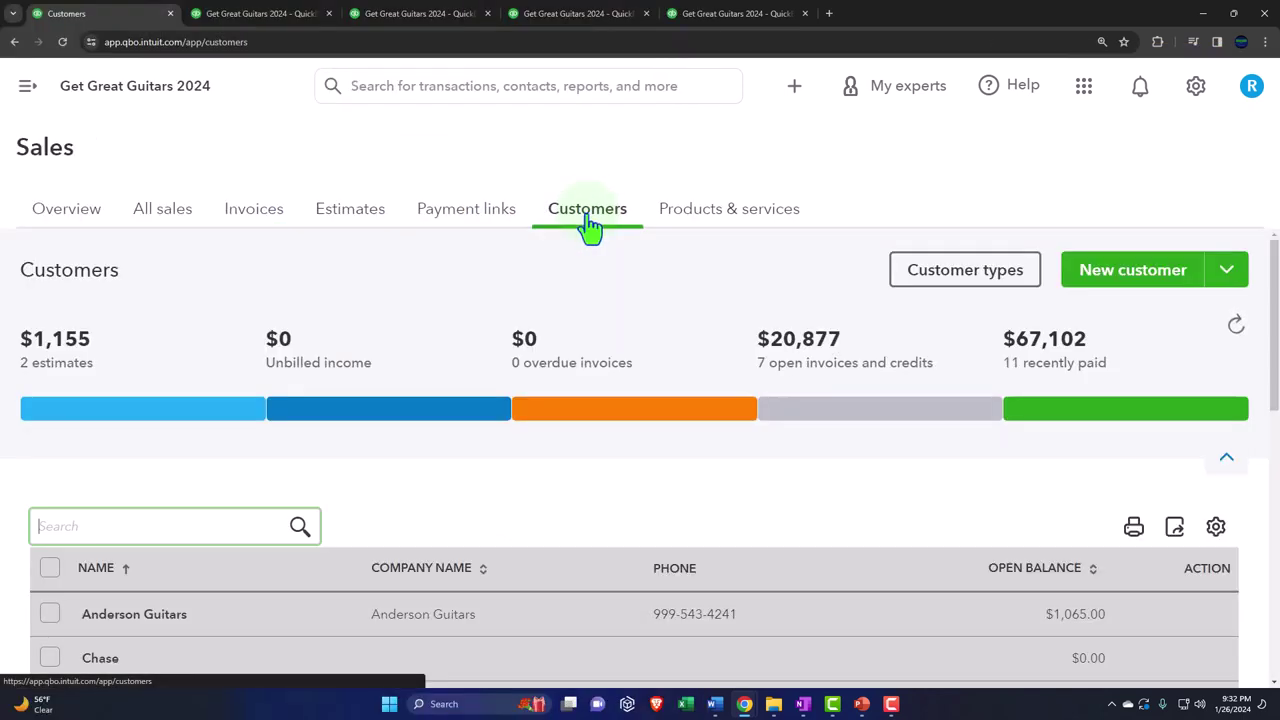
scroll(517, 520, "down", 2)
scroll(517, 514, "up", 2)
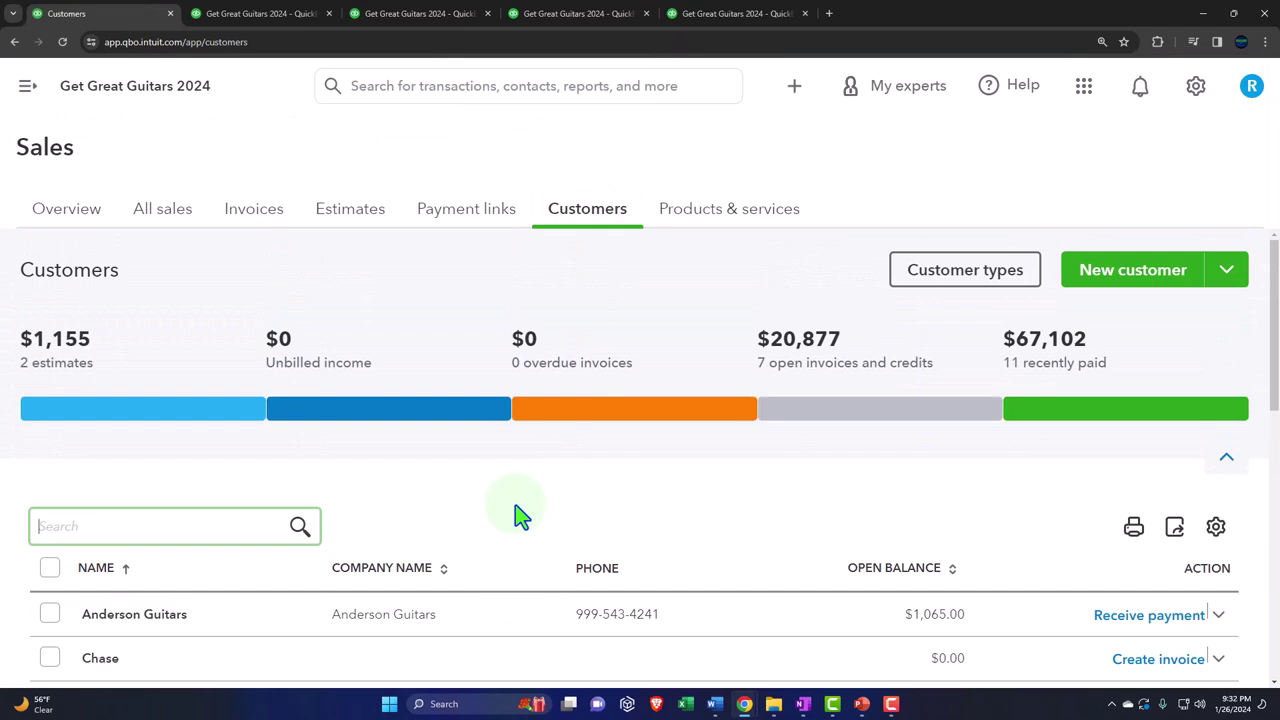
left_click(180, 414)
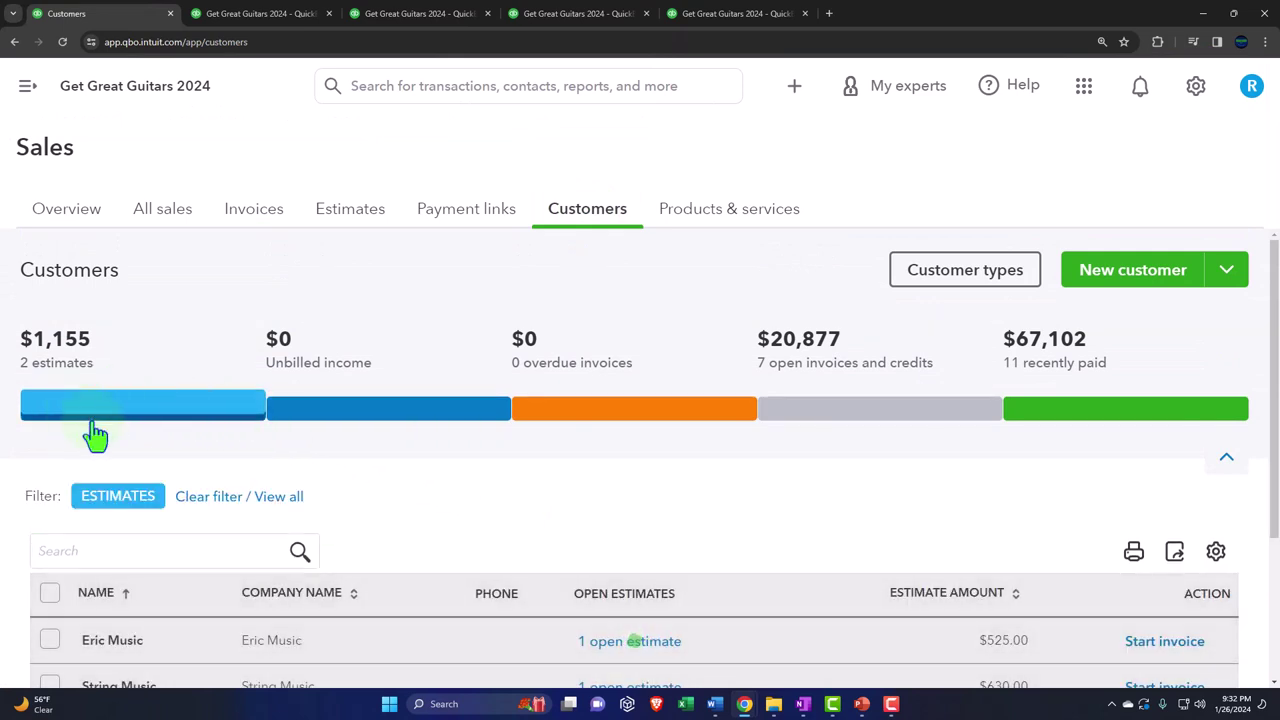
scroll(103, 398, "down", 1)
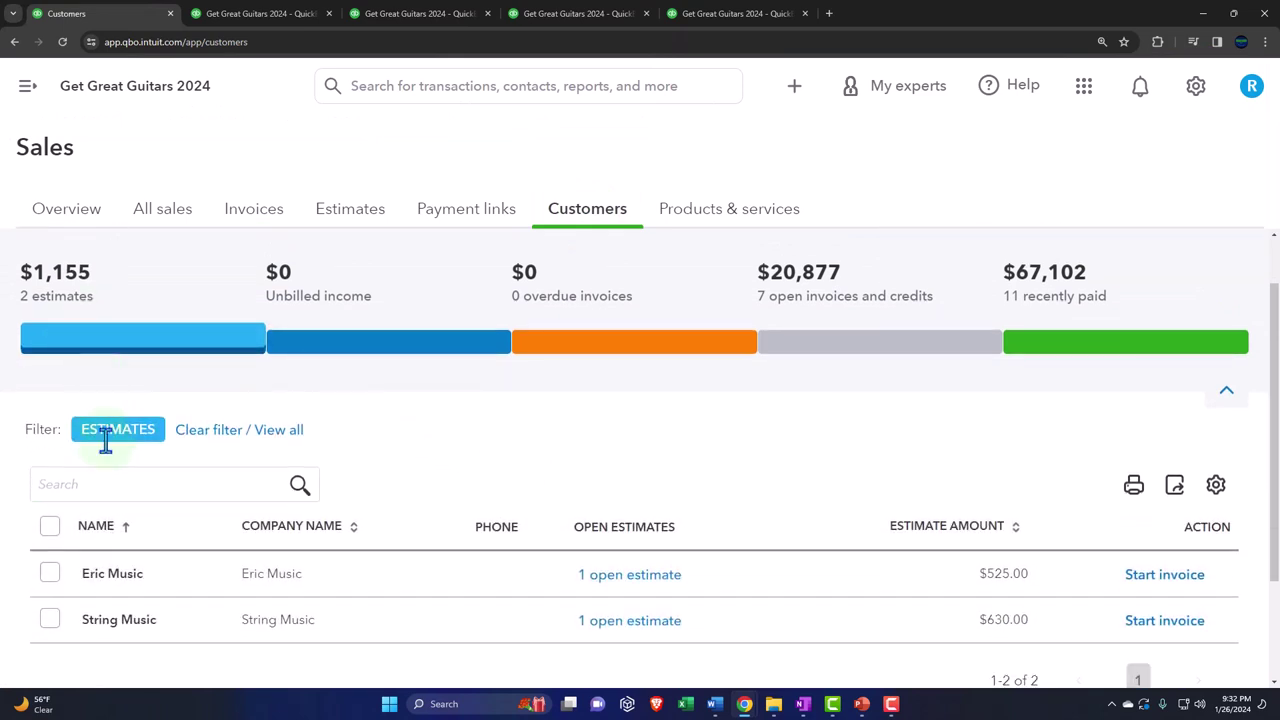
left_click(269, 570)
scroll(473, 402, "down", 5)
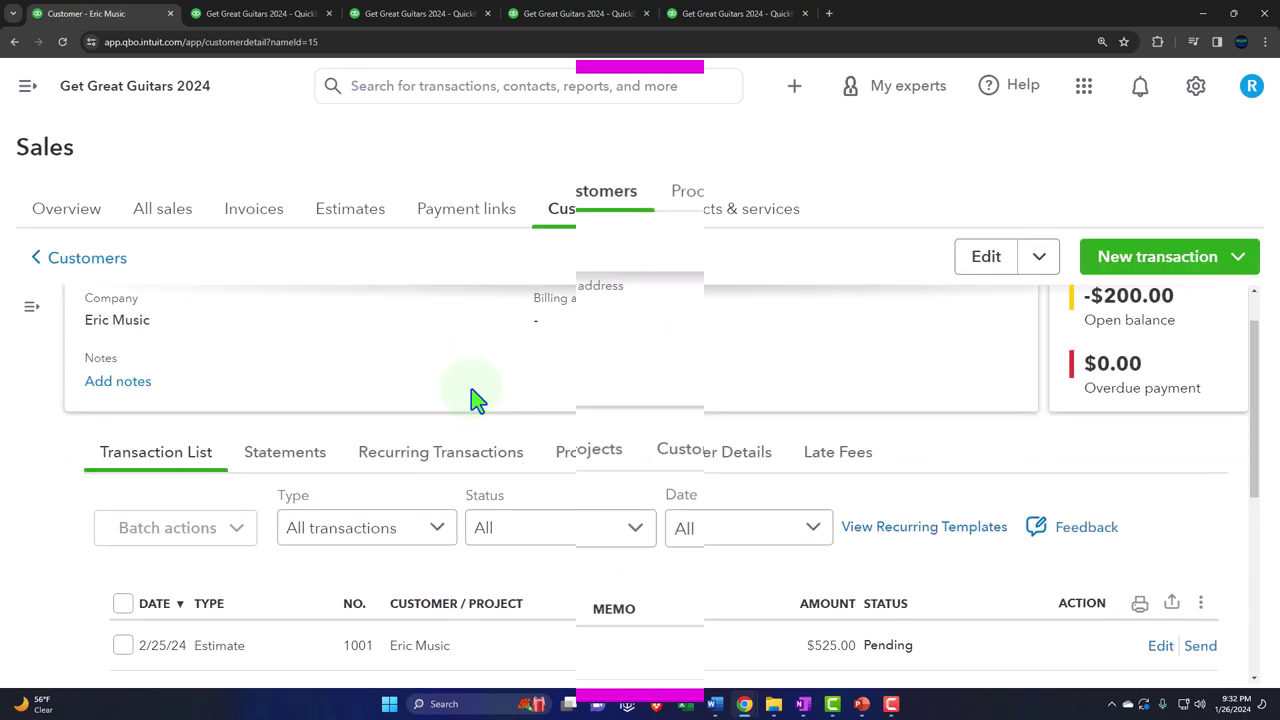
left_click(477, 395)
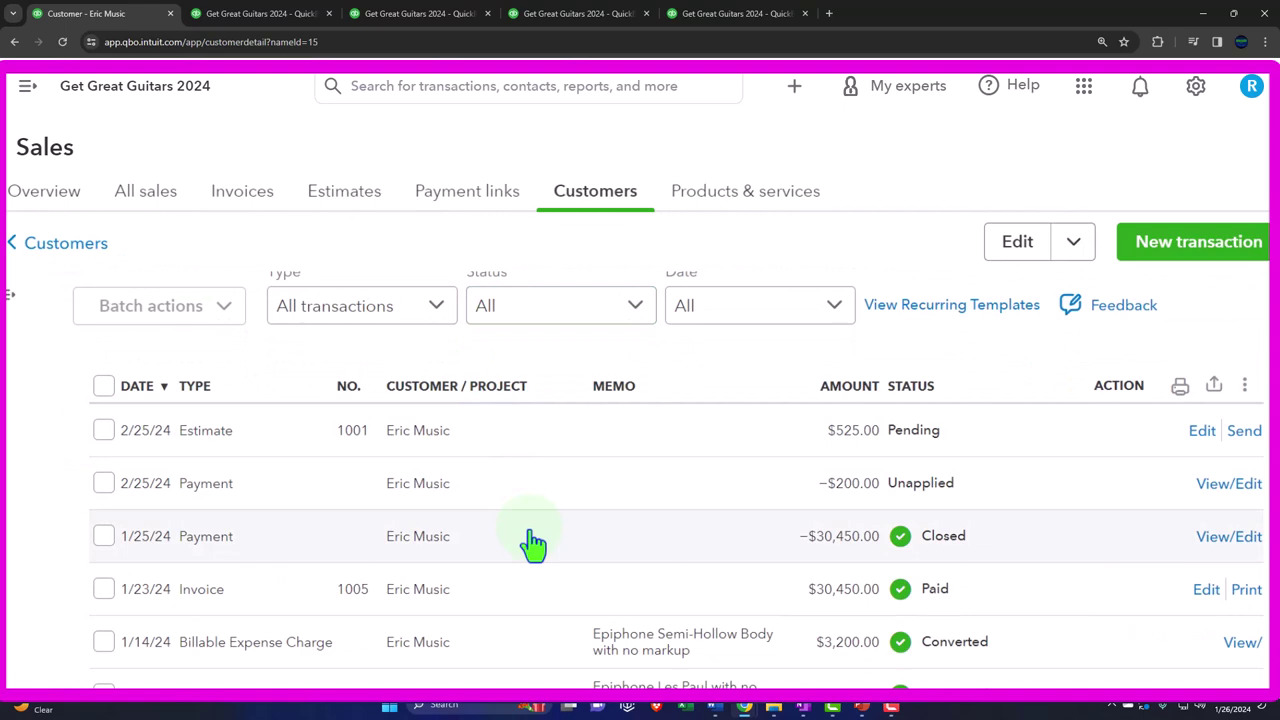
scroll(526, 543, "up", 3)
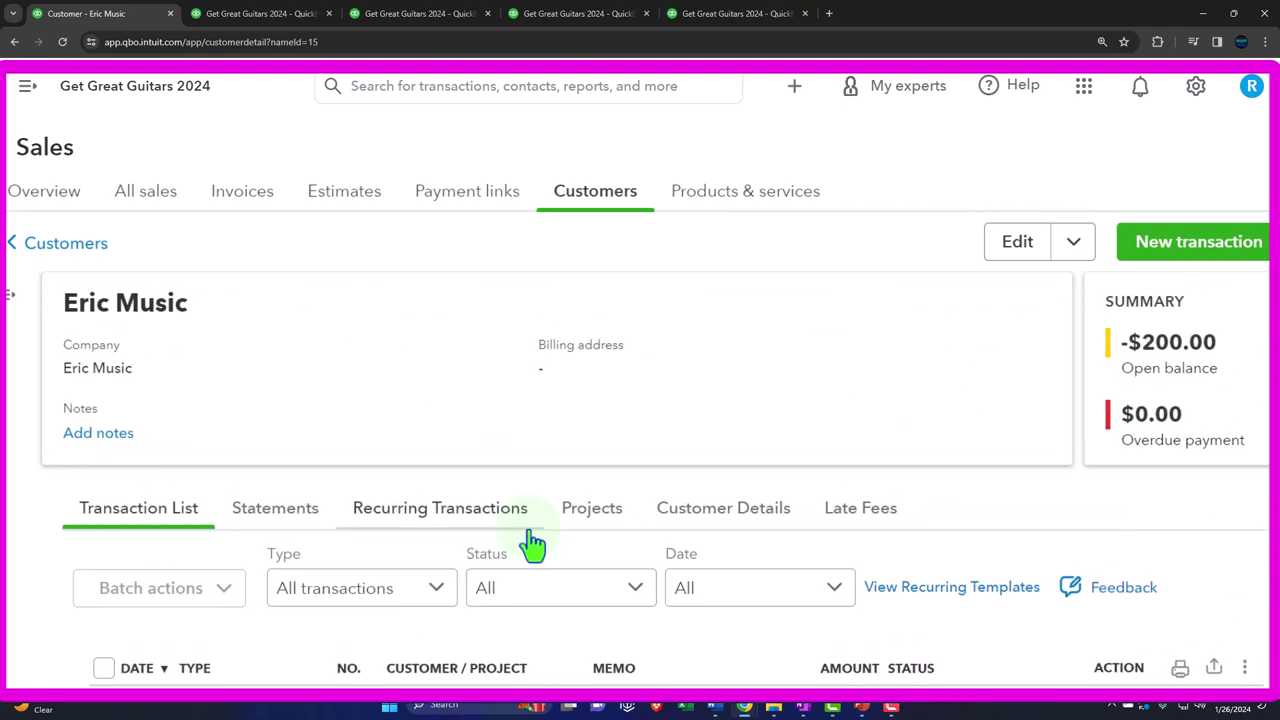
- Return to the customer list, filter it by estimates again, and open String Music's transaction list
left_click(74, 253)
scroll(223, 349, "down", 3)
scroll(226, 350, "up", 3)
left_click(163, 412)
scroll(160, 420, "down", 3)
left_click(246, 474)
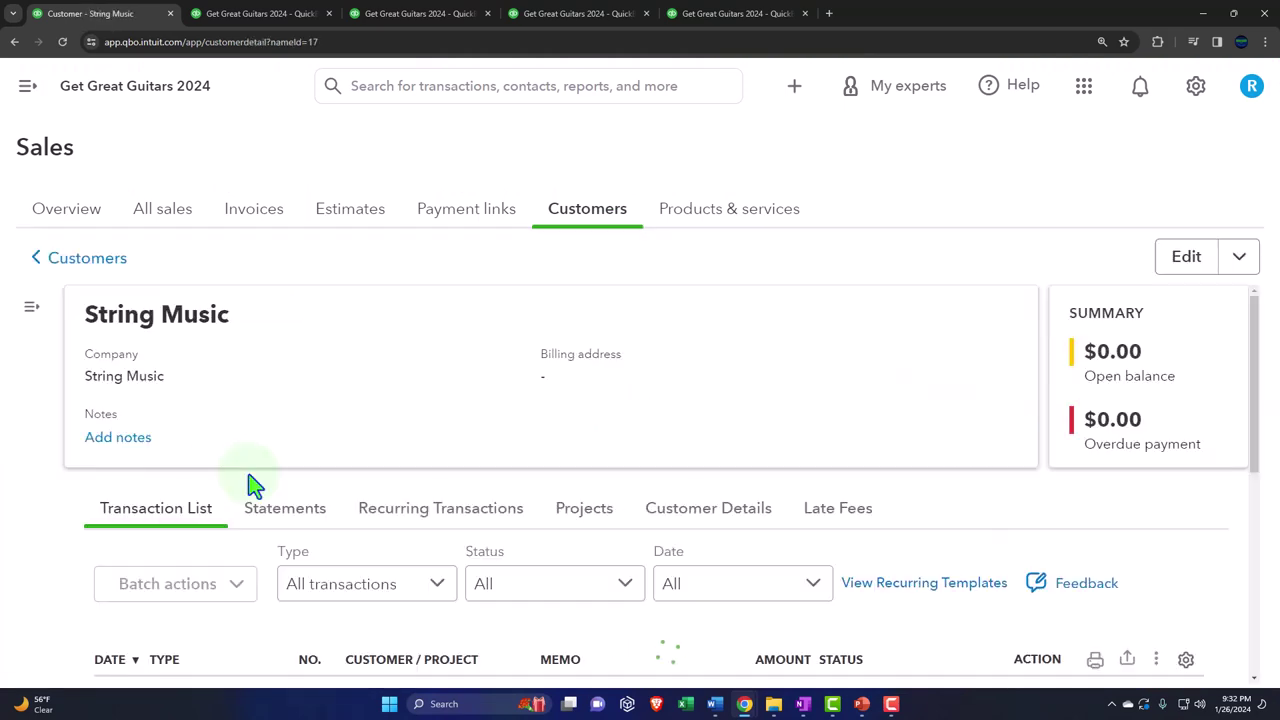
scroll(250, 485, "down", 3)
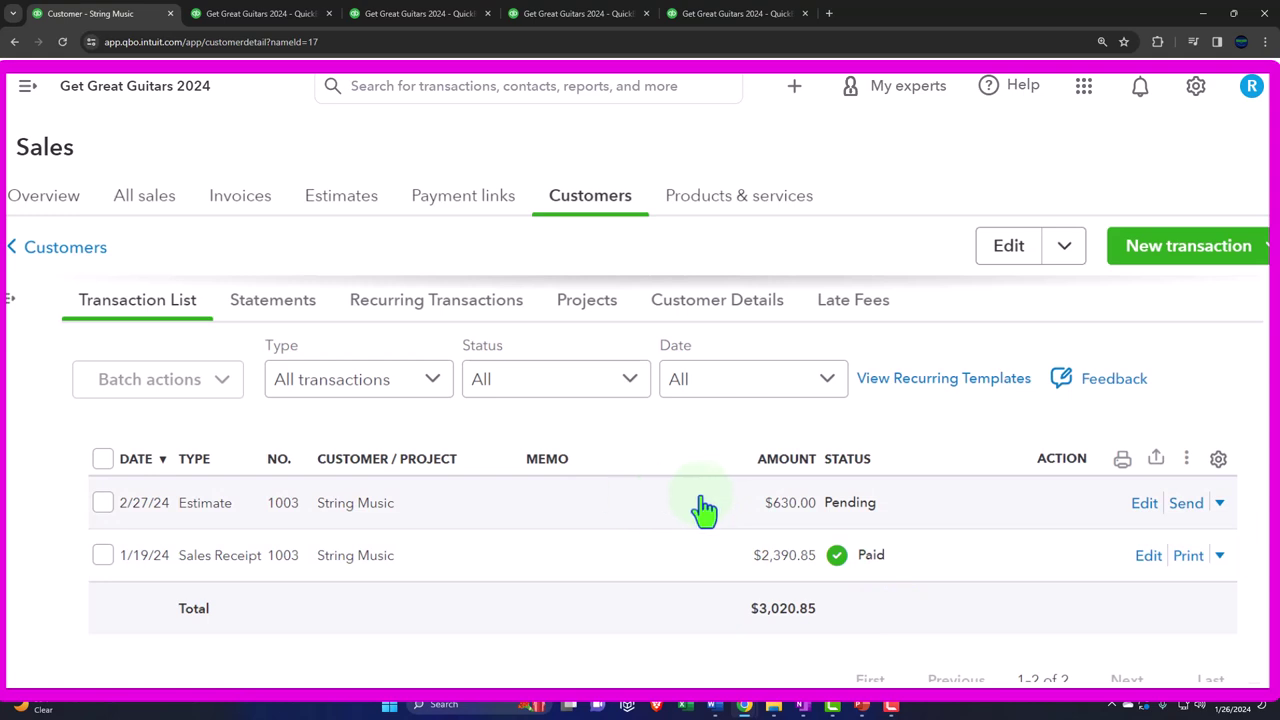
- Mark String Music's estimate 1003 as Accepted, leaving the acceptance name and date blank
left_click(1220, 505)
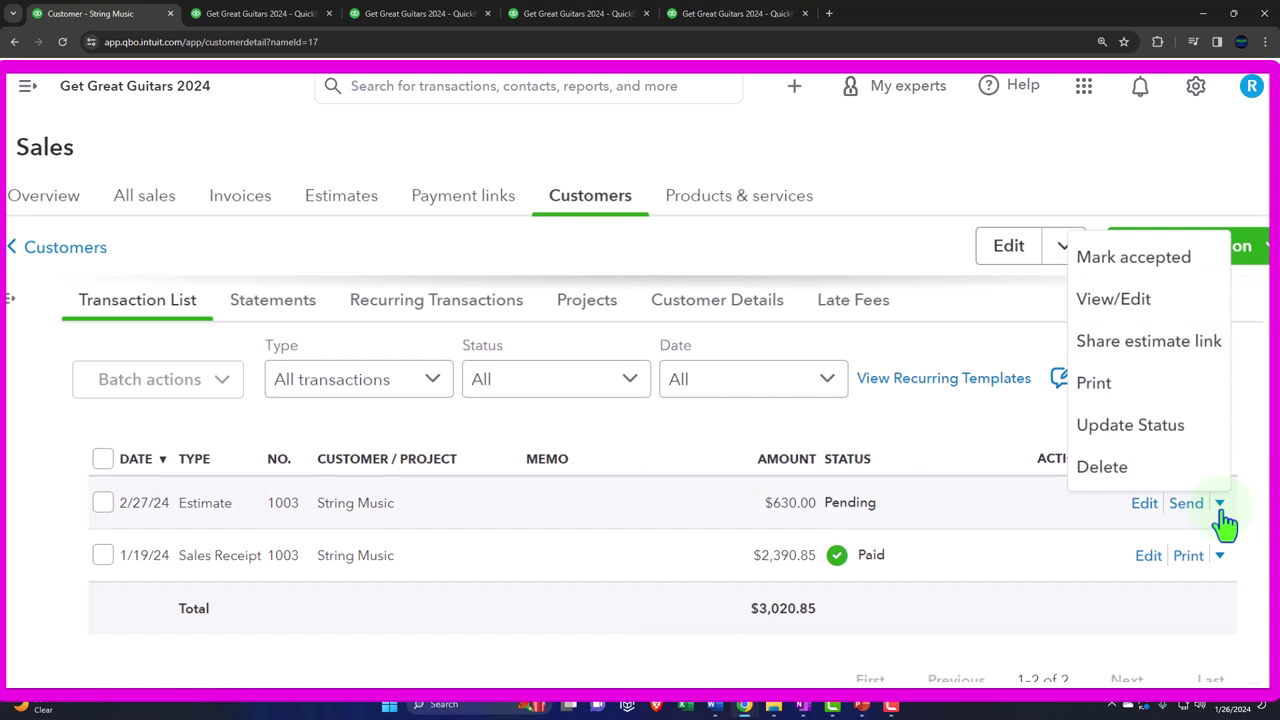
left_click(1130, 262)
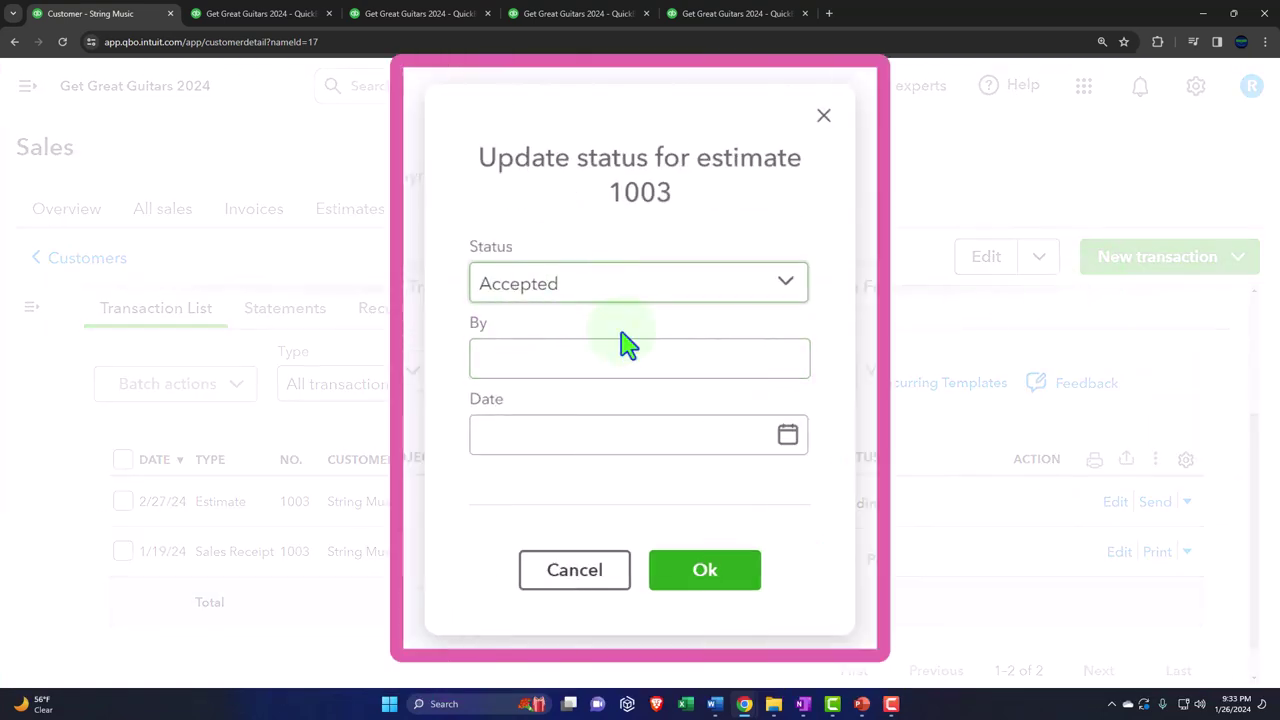
left_click(724, 568)
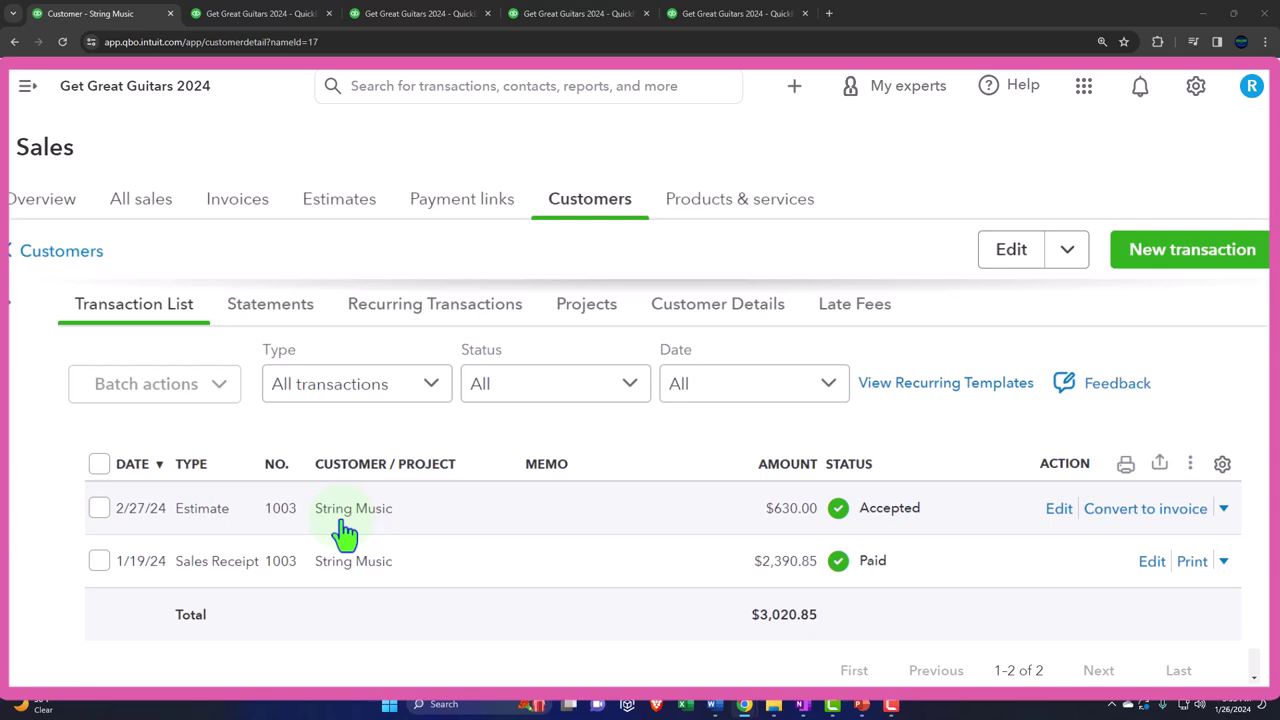
- Switch to OneNote to review the customer cycle in the QuickBooks Flow Chart, and return to the browser
left_click(802, 704)
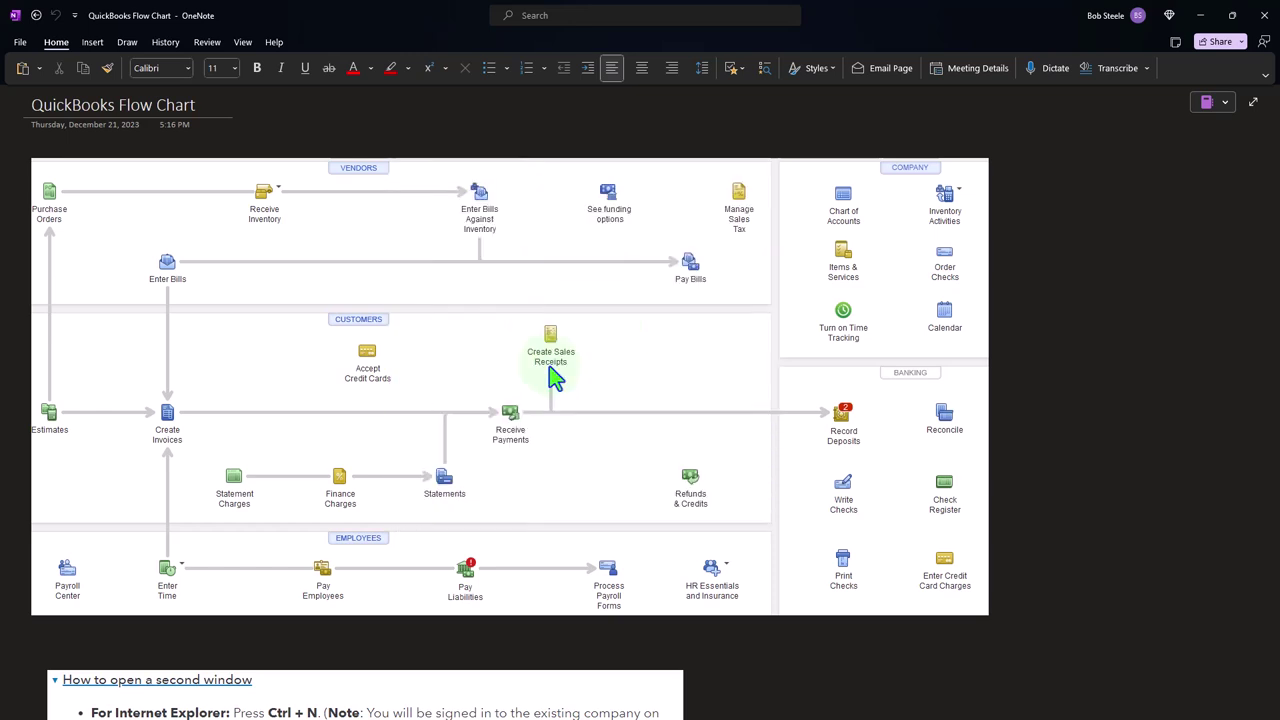
left_click(1201, 18)
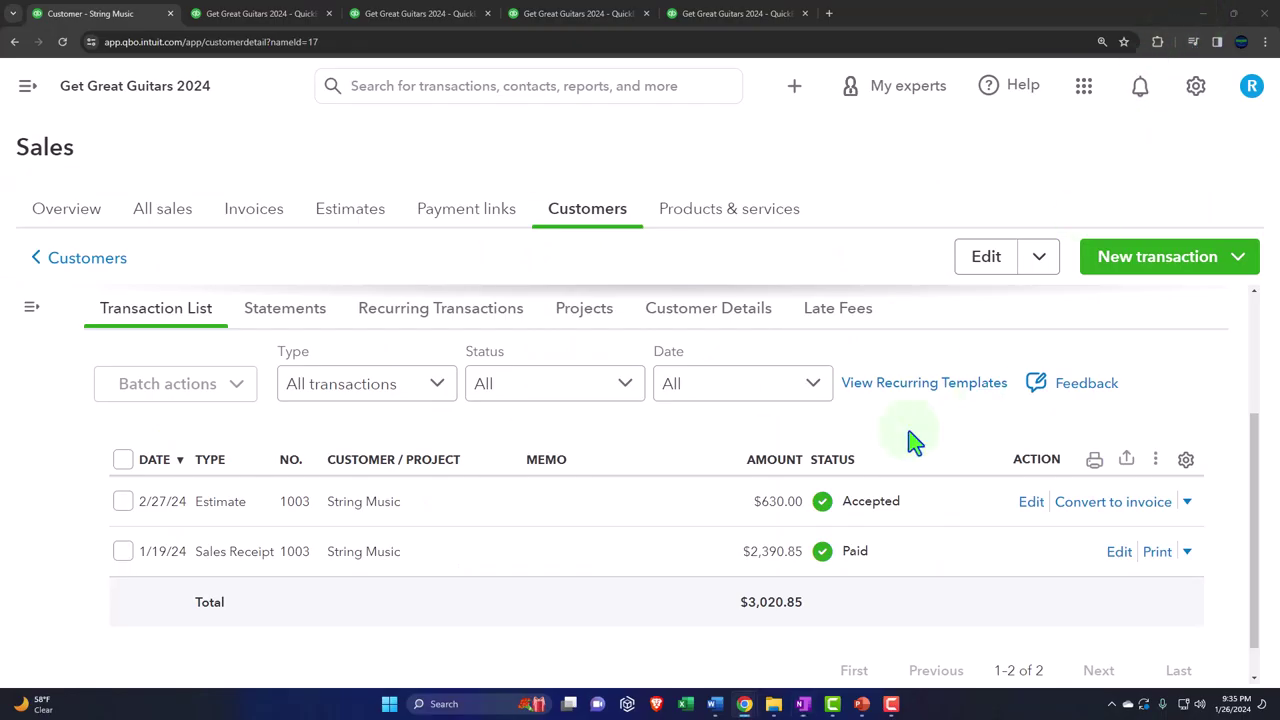
- Start a new sales receipt for String Music from its customer page
key("ctrl+plus")
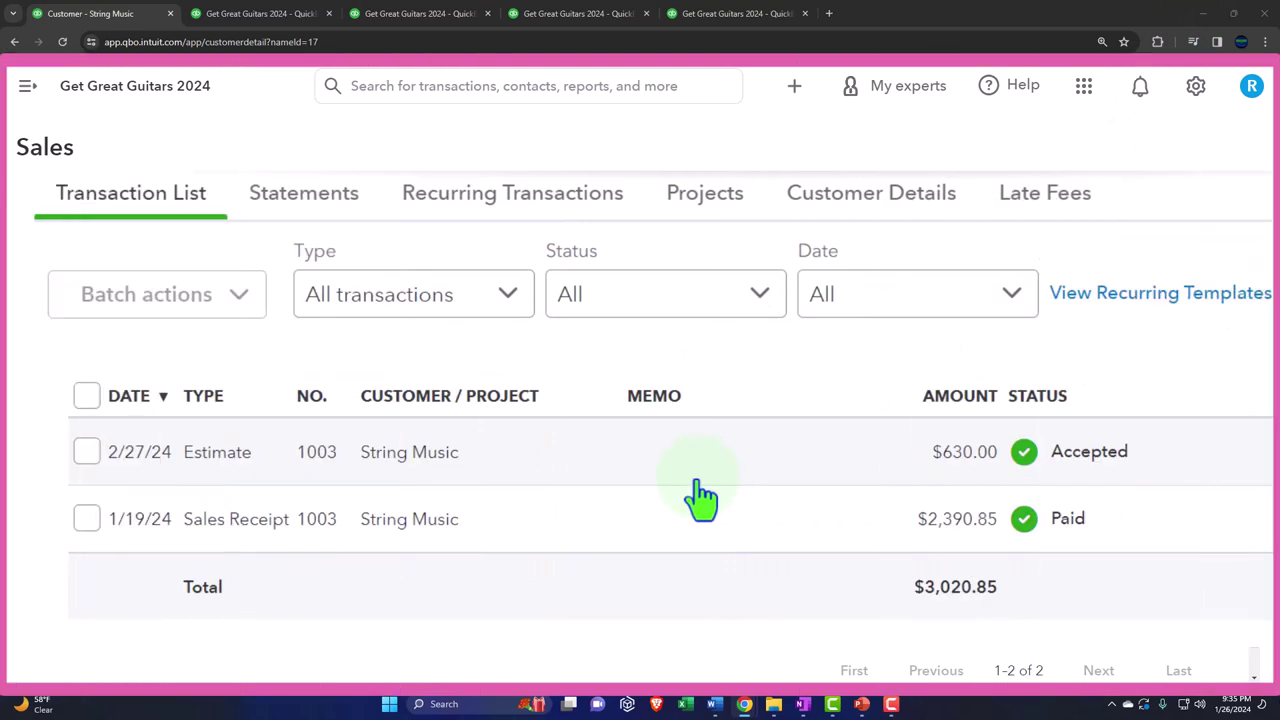
key("ctrl+minus")
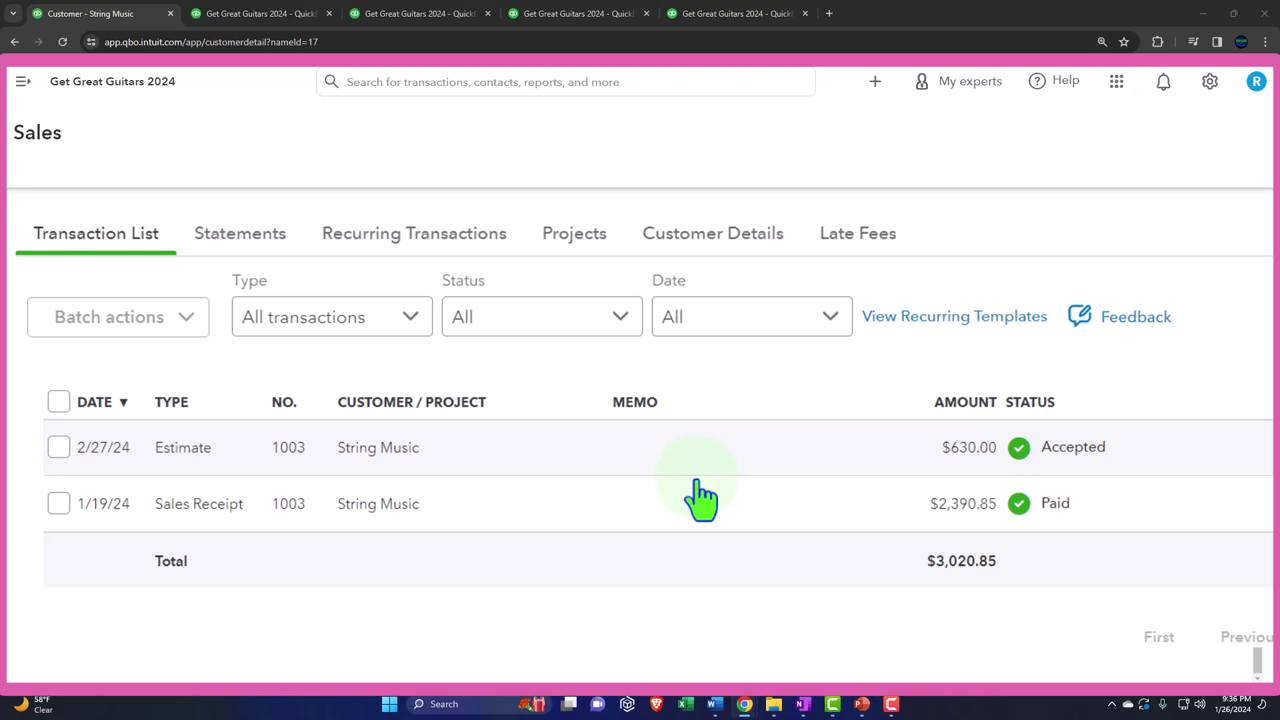
key("ctrl+minus")
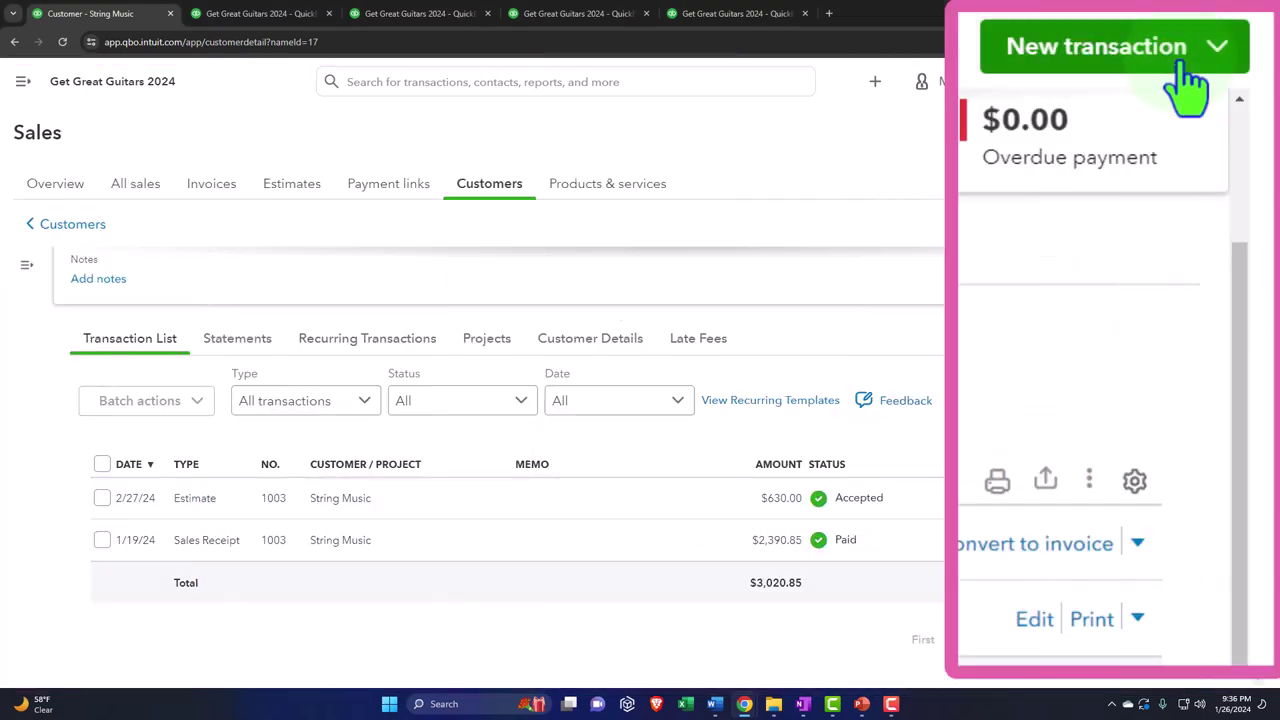
left_click(1217, 230)
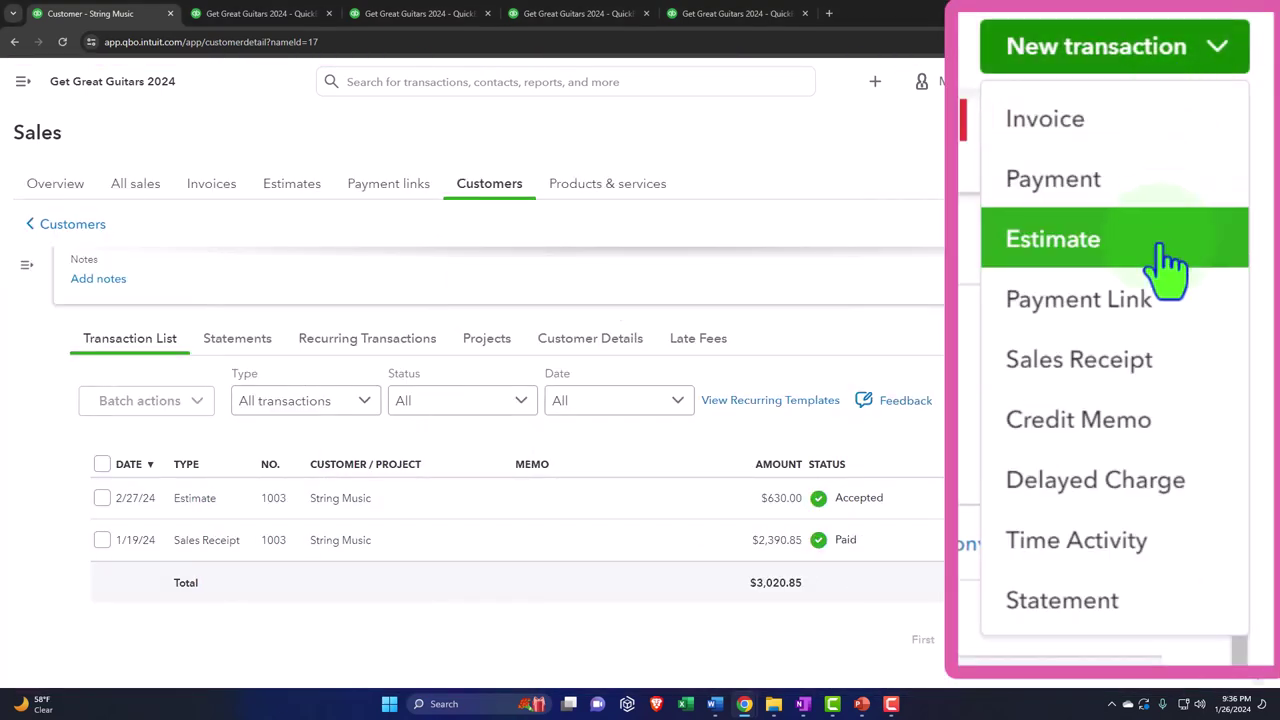
left_click(1080, 362)
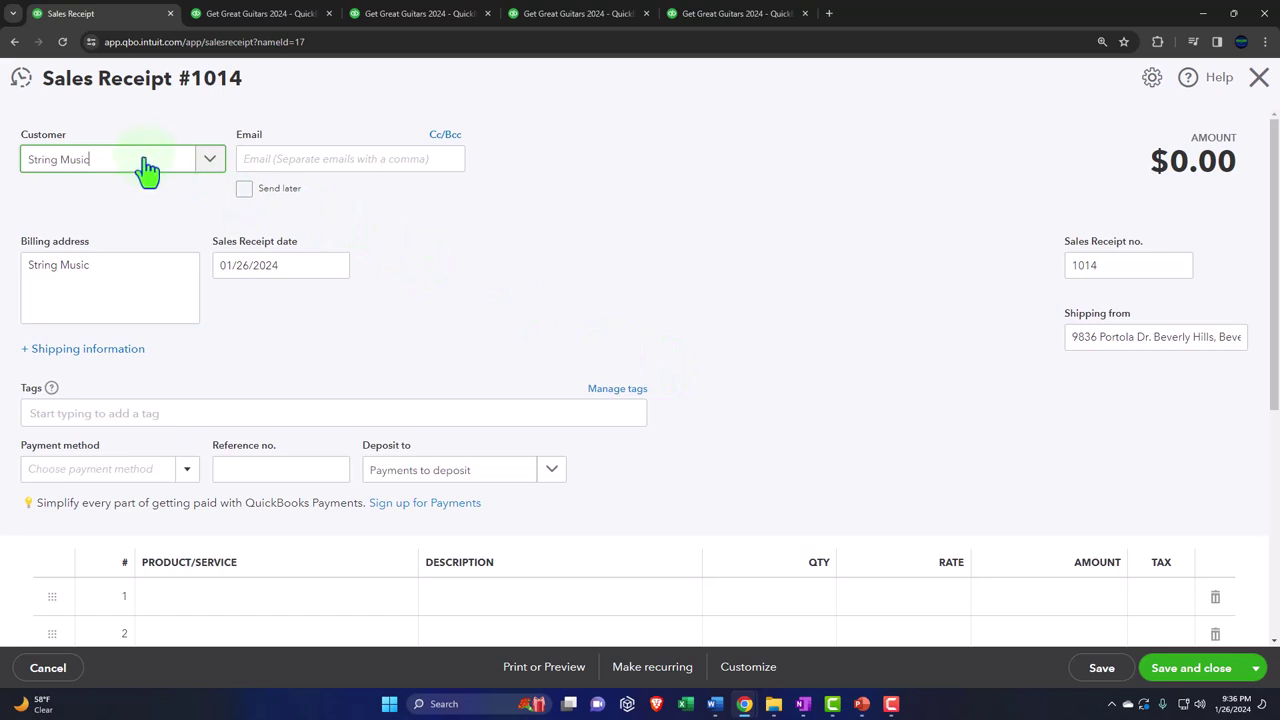
- Set the sales receipt date to 02/27/2024 and advance to the payment method
key("Tab")
key("Tab")
key("Tab")
key("Tab")
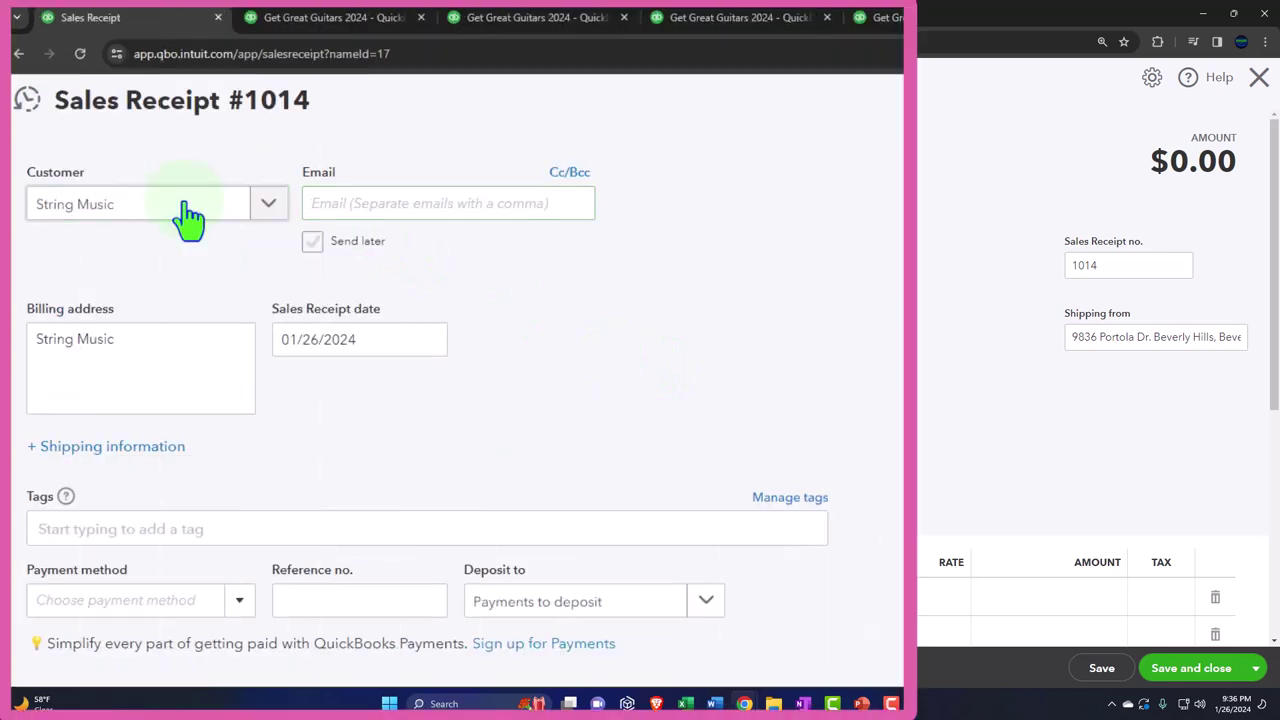
key("Tab")
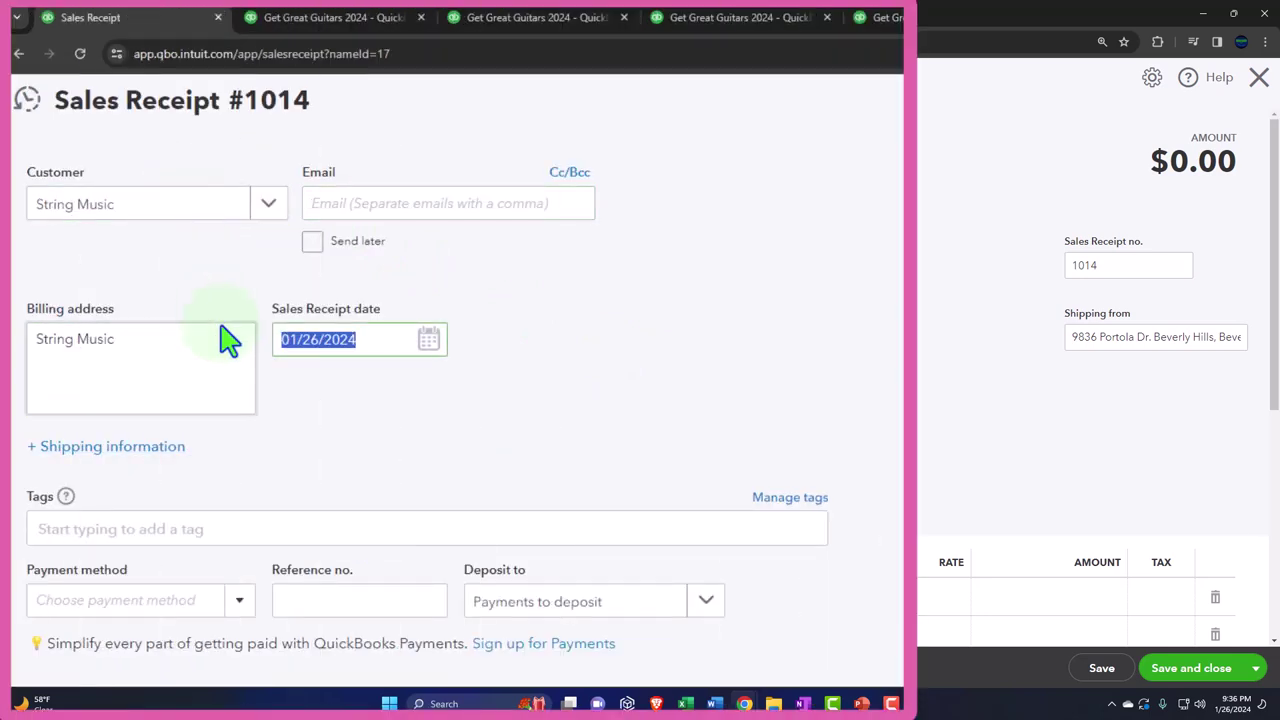
type("02/27/2024")
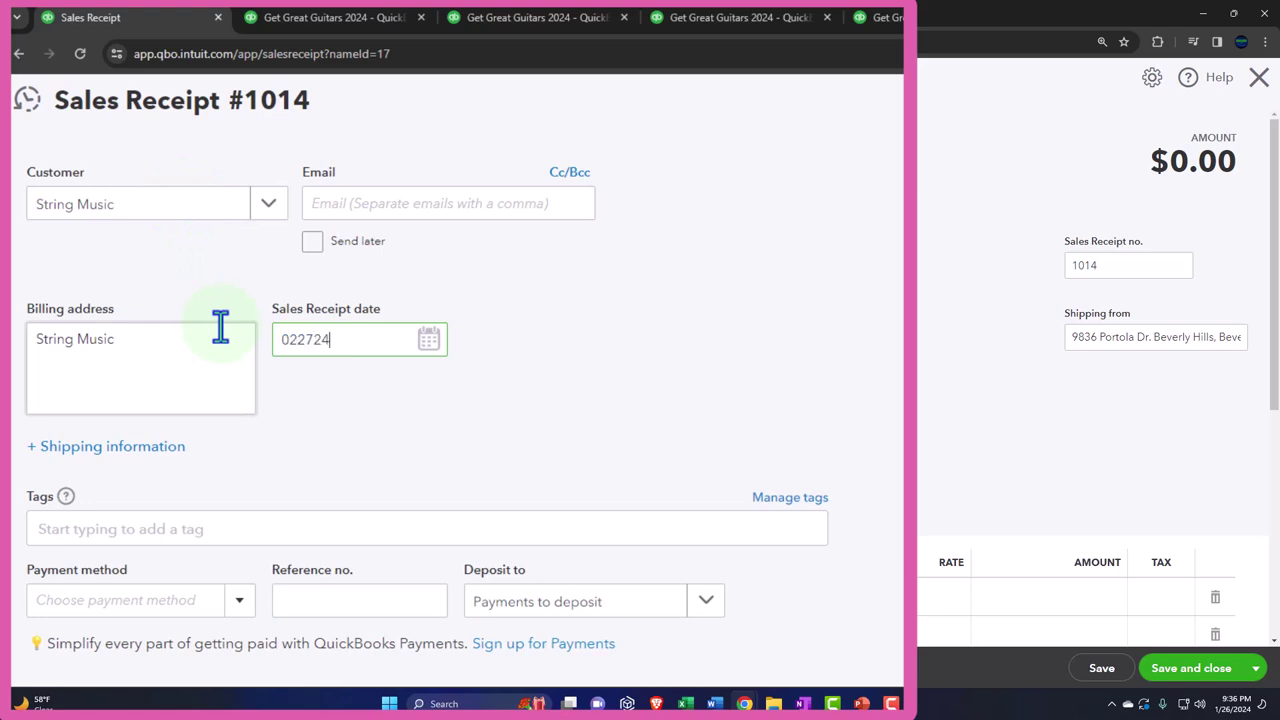
key("Tab")
key("Tab")
key("Tab")
key("Tab")
key("Tab")
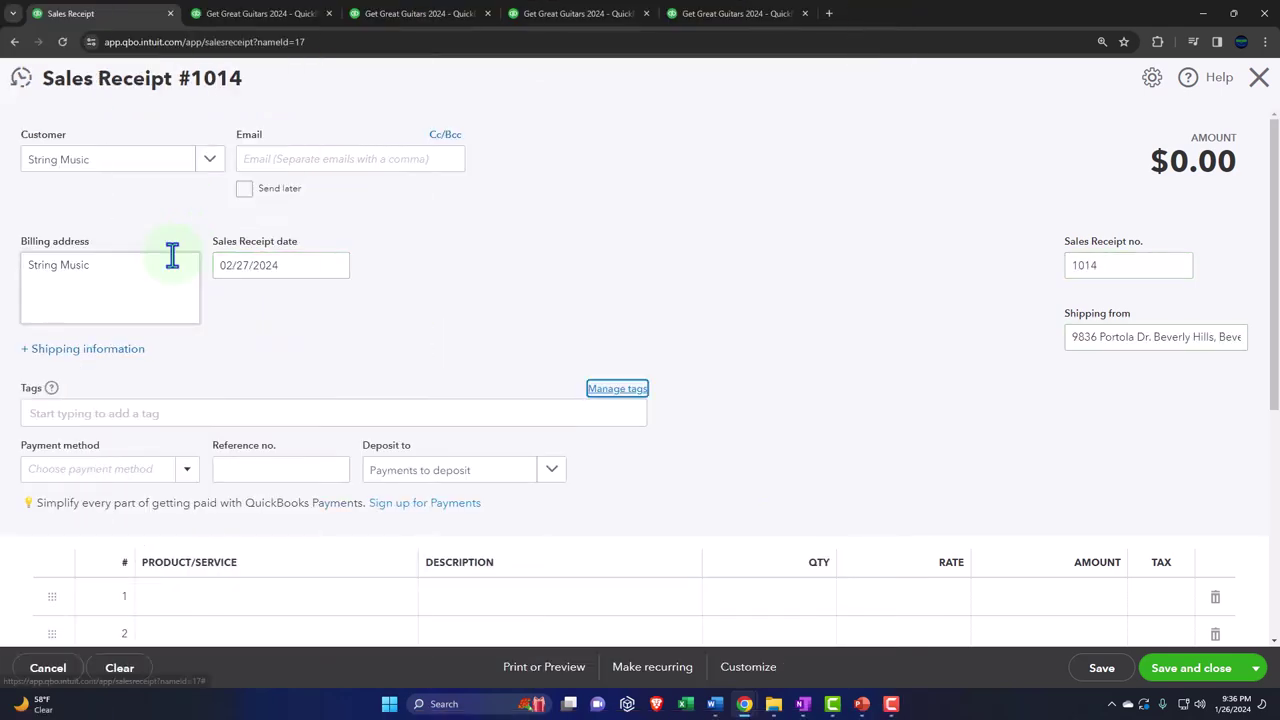
scroll(180, 320, "down", 1)
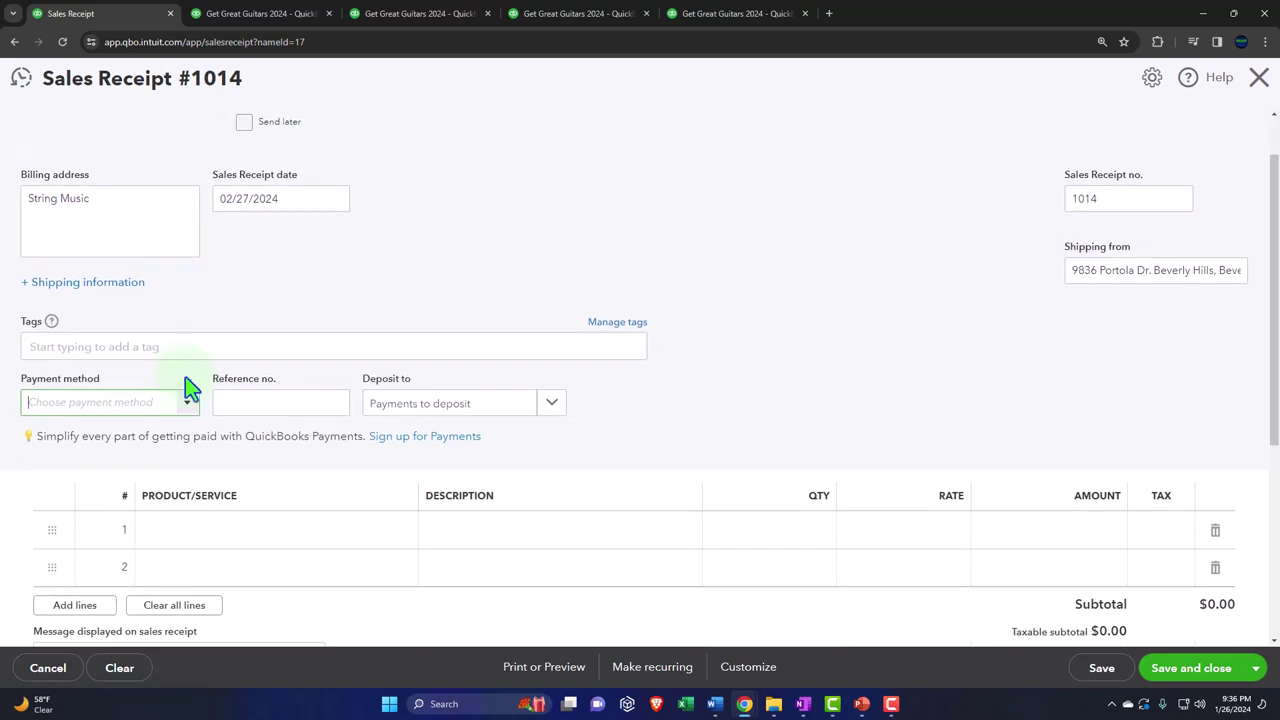
- Set the sales receipt's payment method to Cash, leave the reference number blank, and keep the deposit account as Payments to deposit
left_click(186, 410)
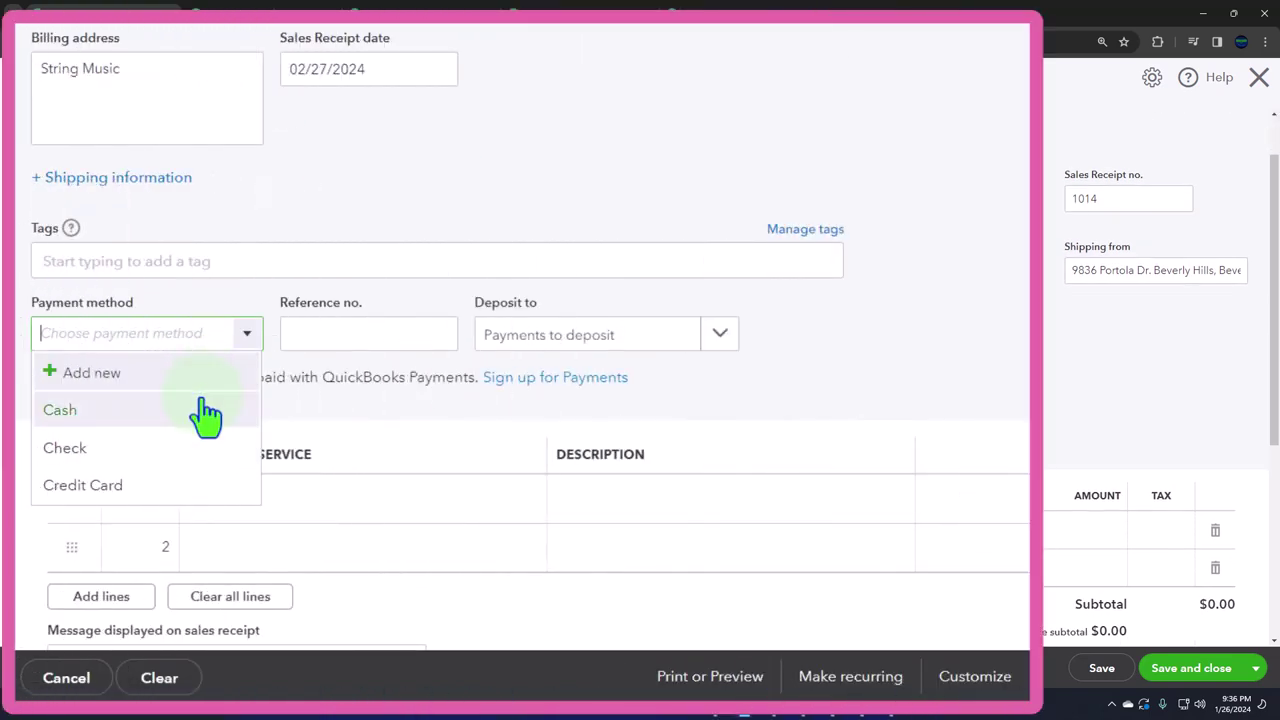
left_click(155, 462)
key("Tab")
key("Tab")
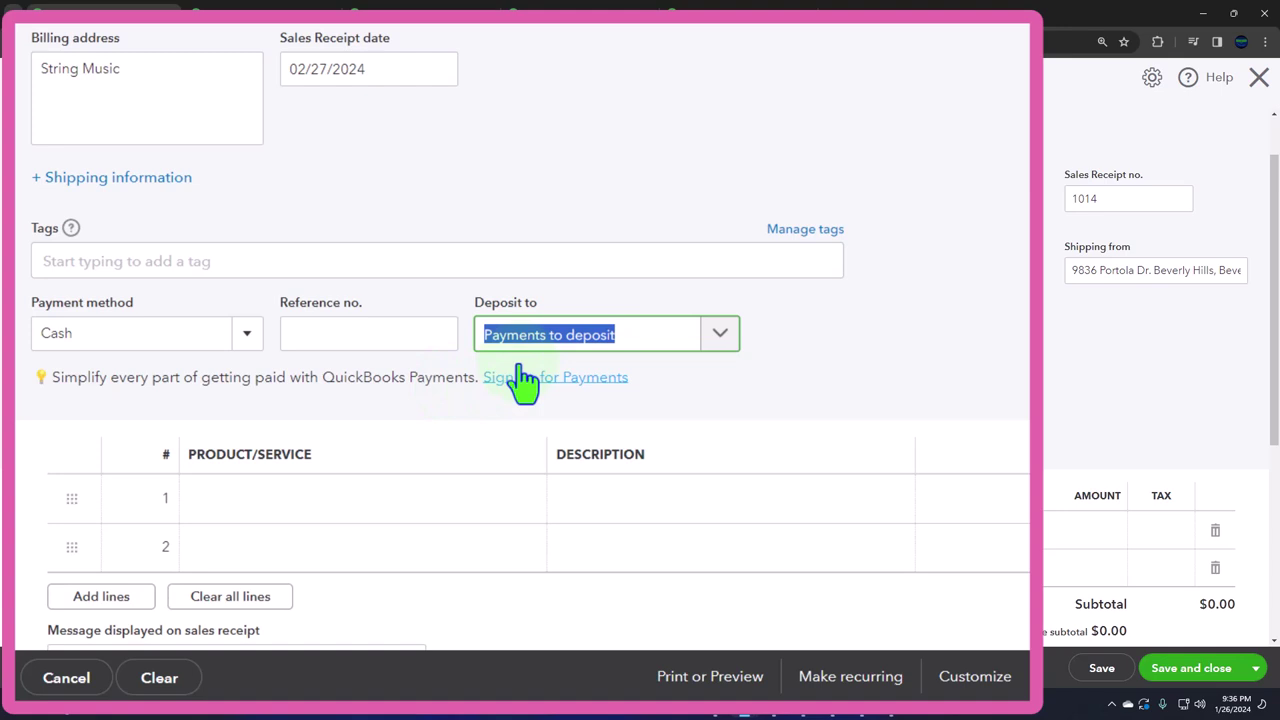
left_click(718, 335)
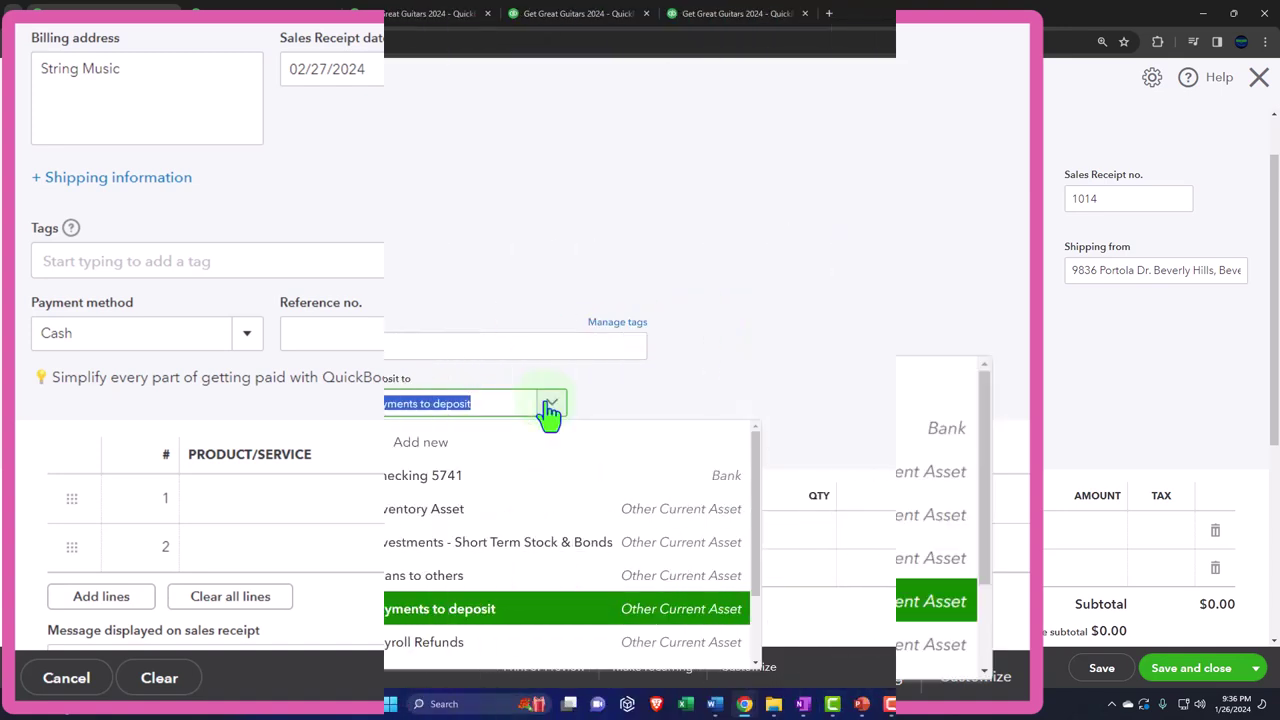
left_click(722, 380)
scroll(722, 380, "down", 1)
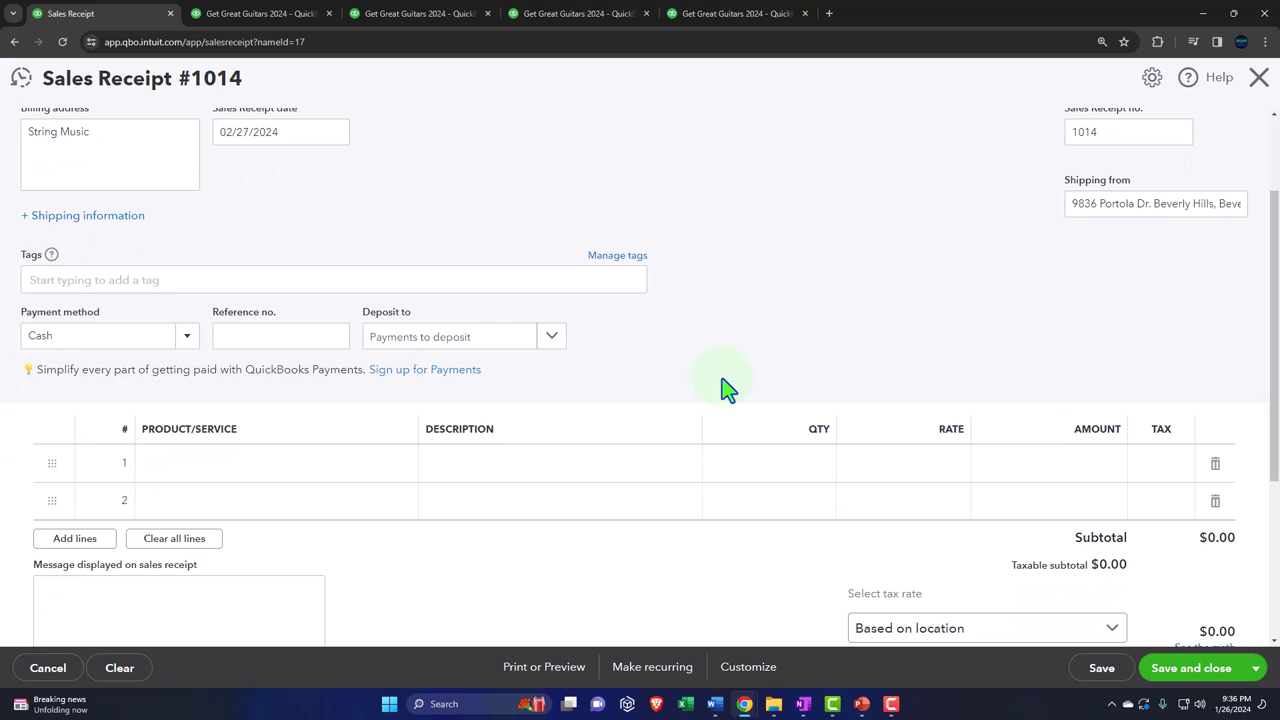
scroll(724, 385, "down", 1)
left_click(185, 400)
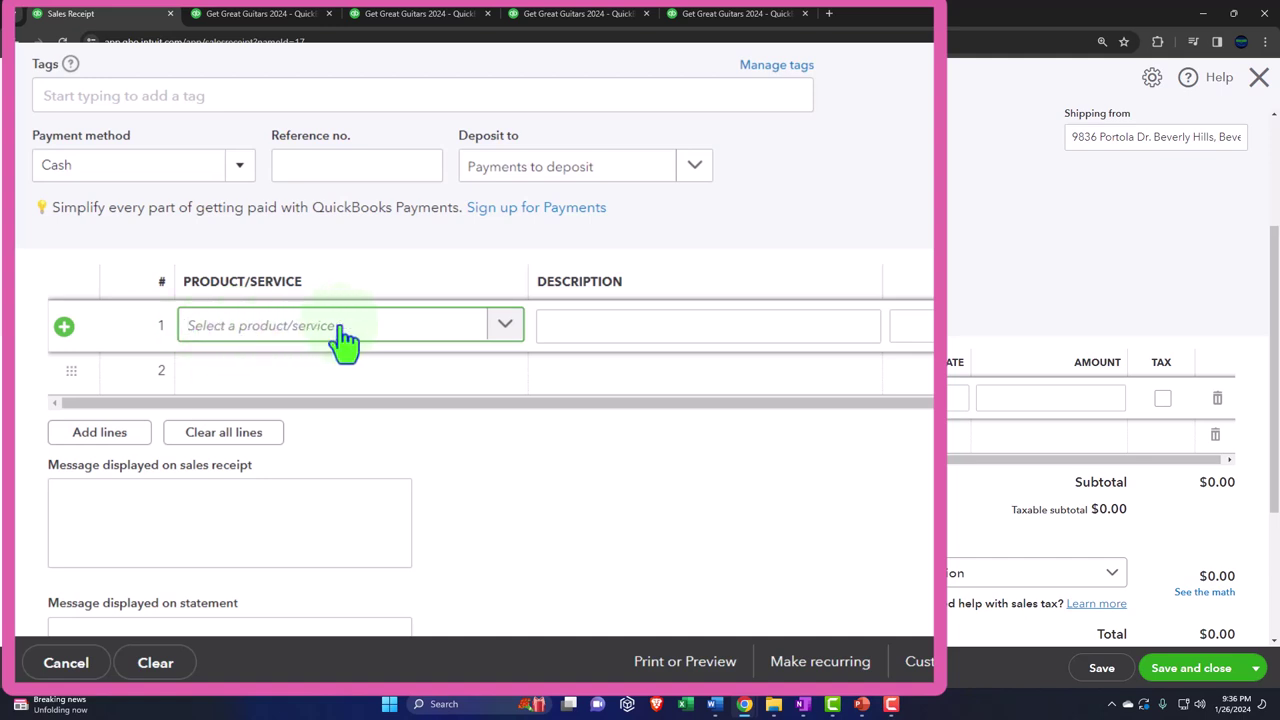
left_click(506, 328)
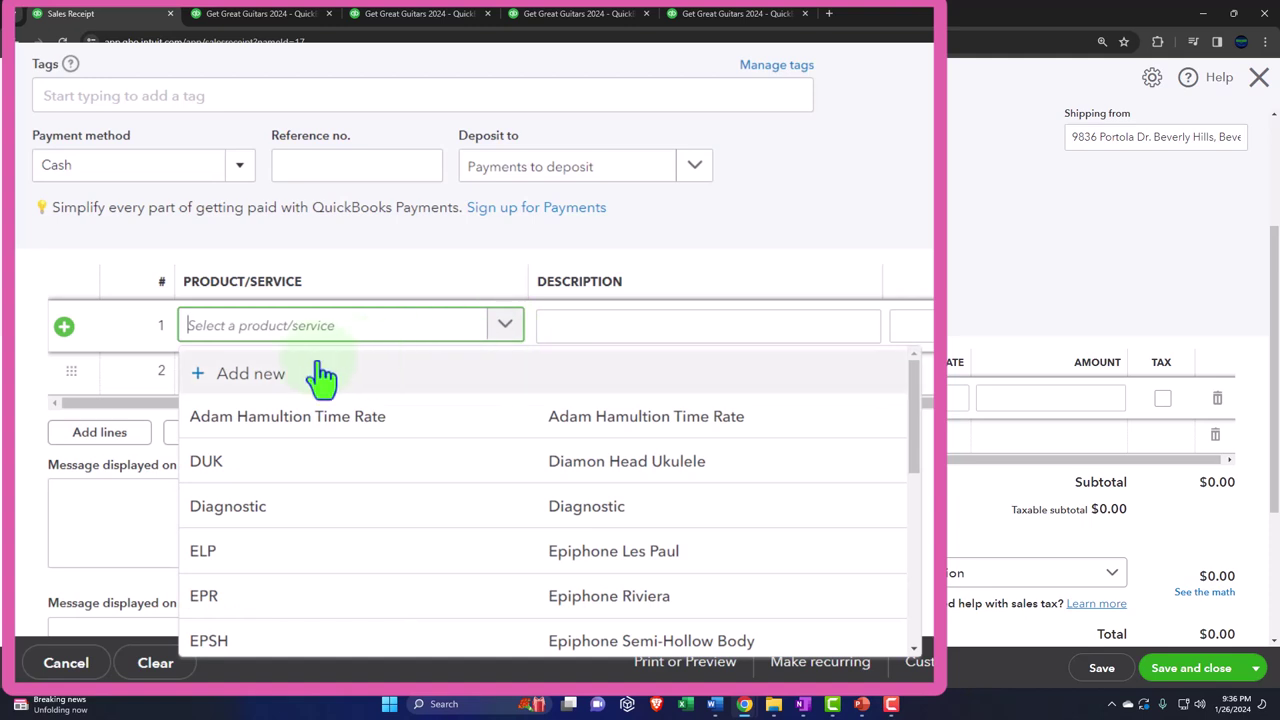
key("Escape")
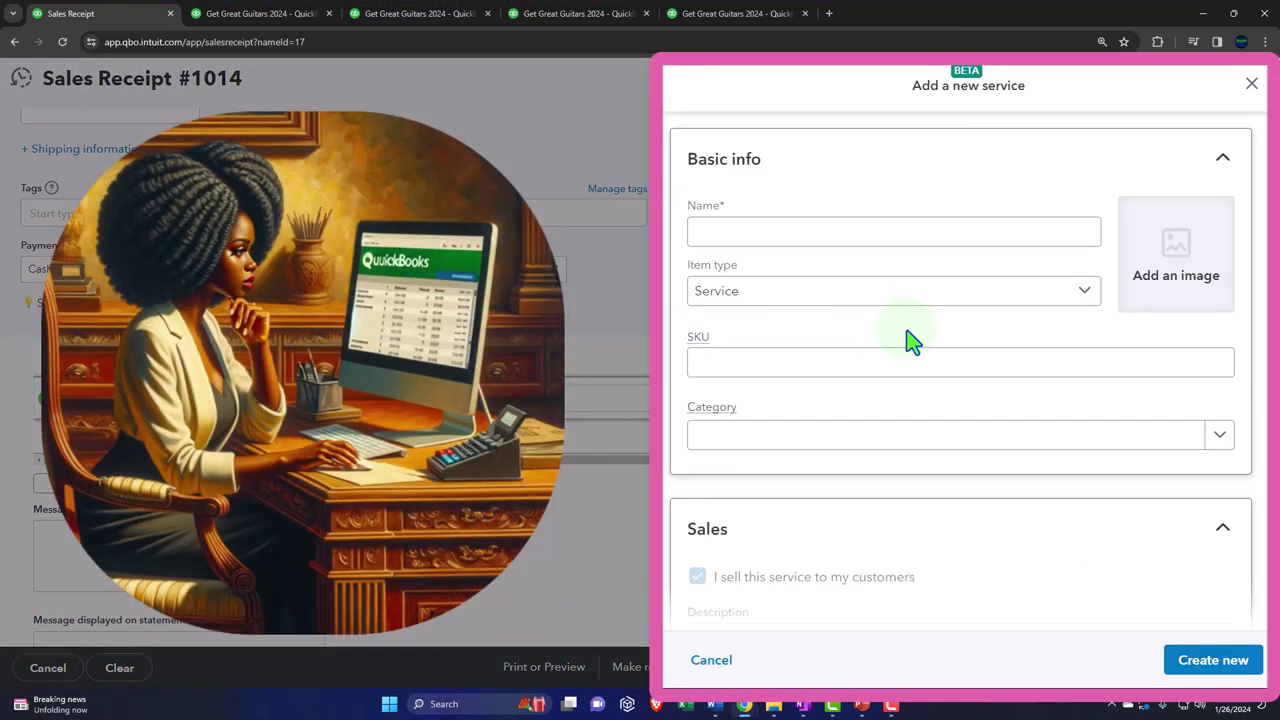
left_click(724, 228)
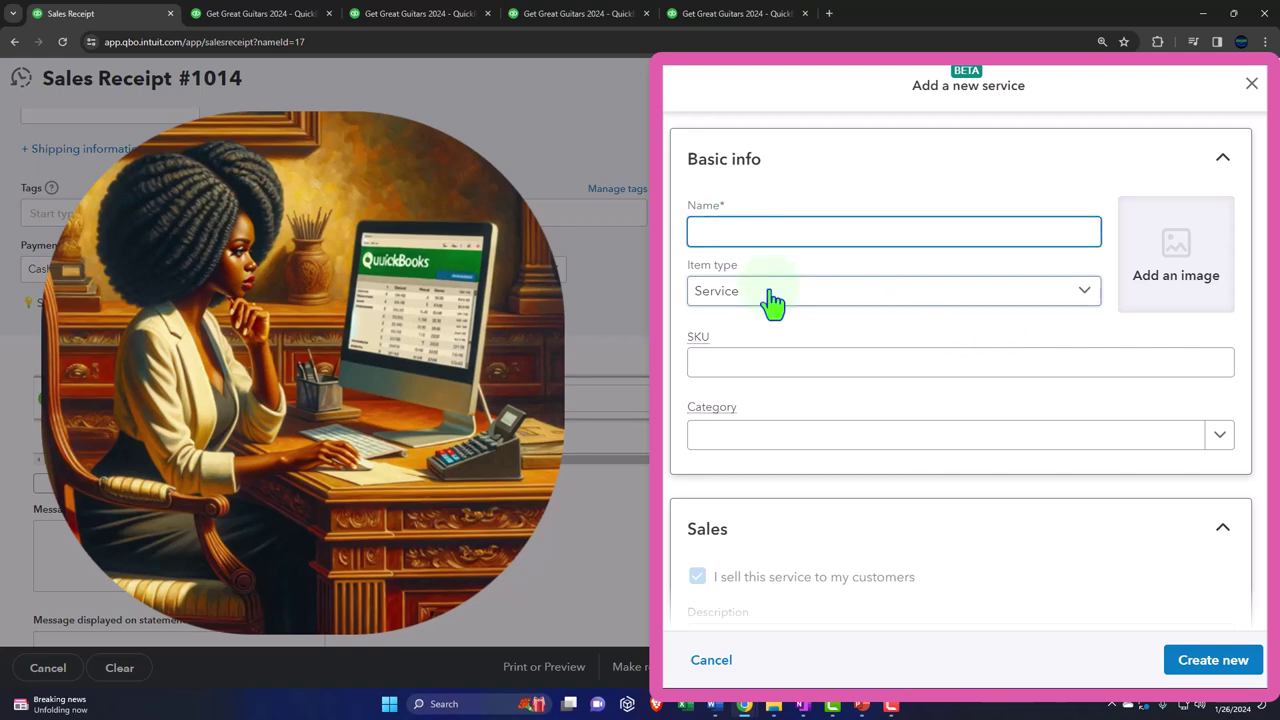
scroll(766, 331, "down", 5)
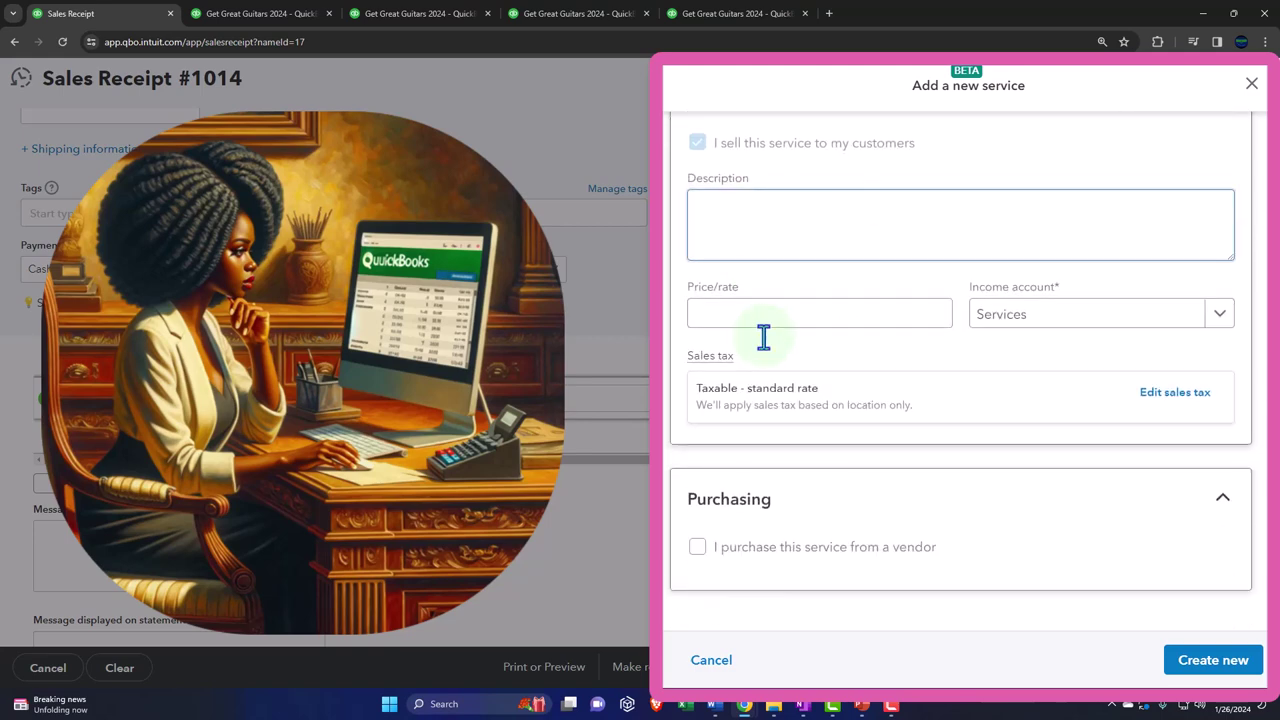
scroll(840, 355, "up", 4)
left_click(1251, 83)
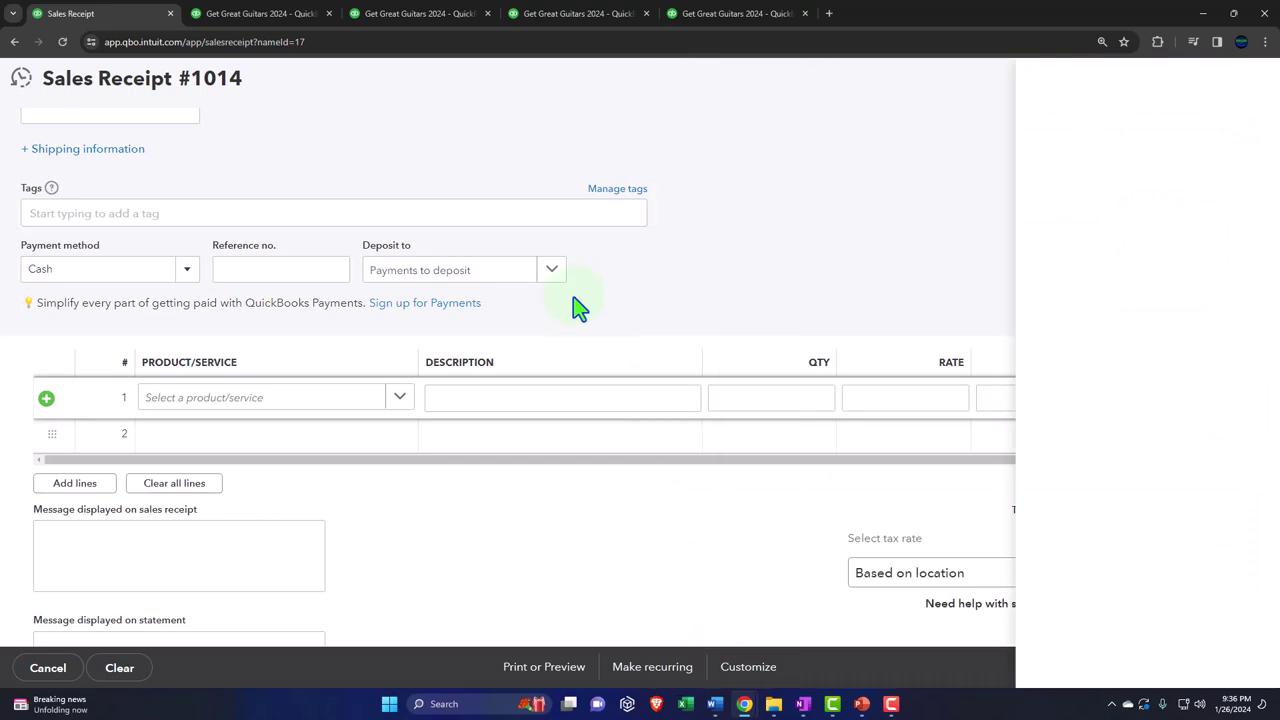
- Start a new item from the receipt's first line, name it Customer Deposit, and keep the item type Service
left_click(399, 404)
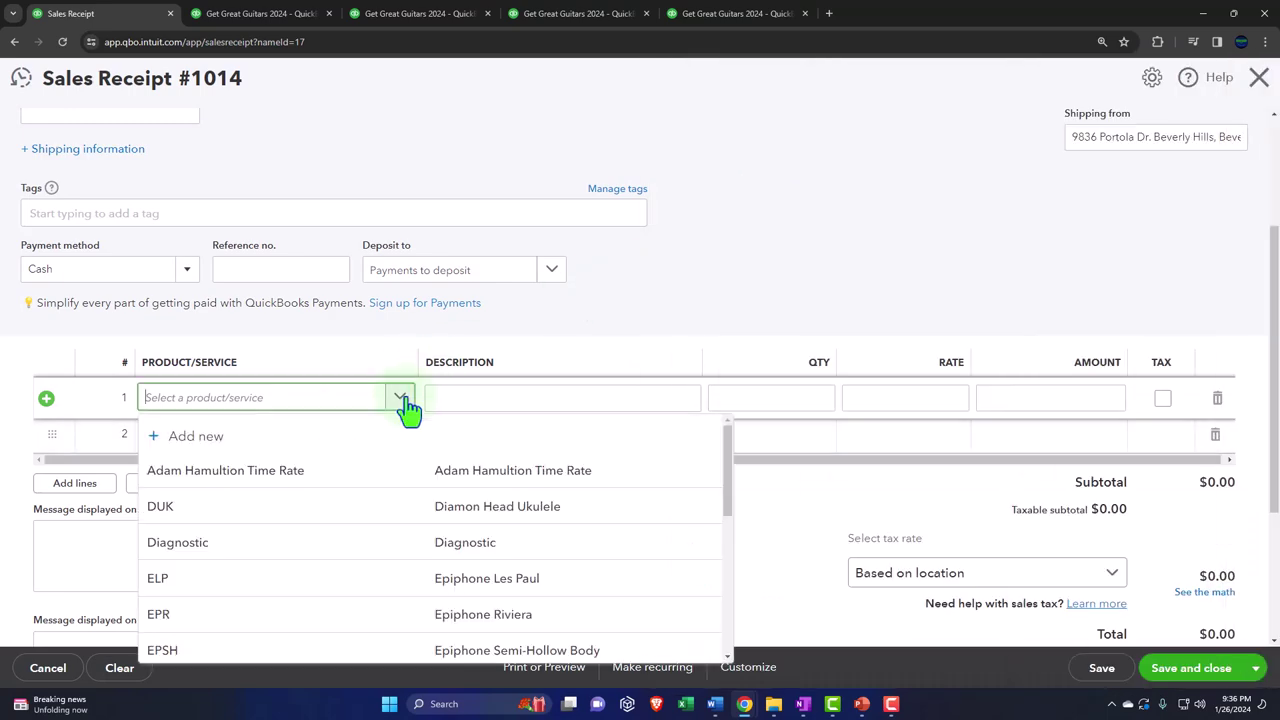
left_click(283, 447)
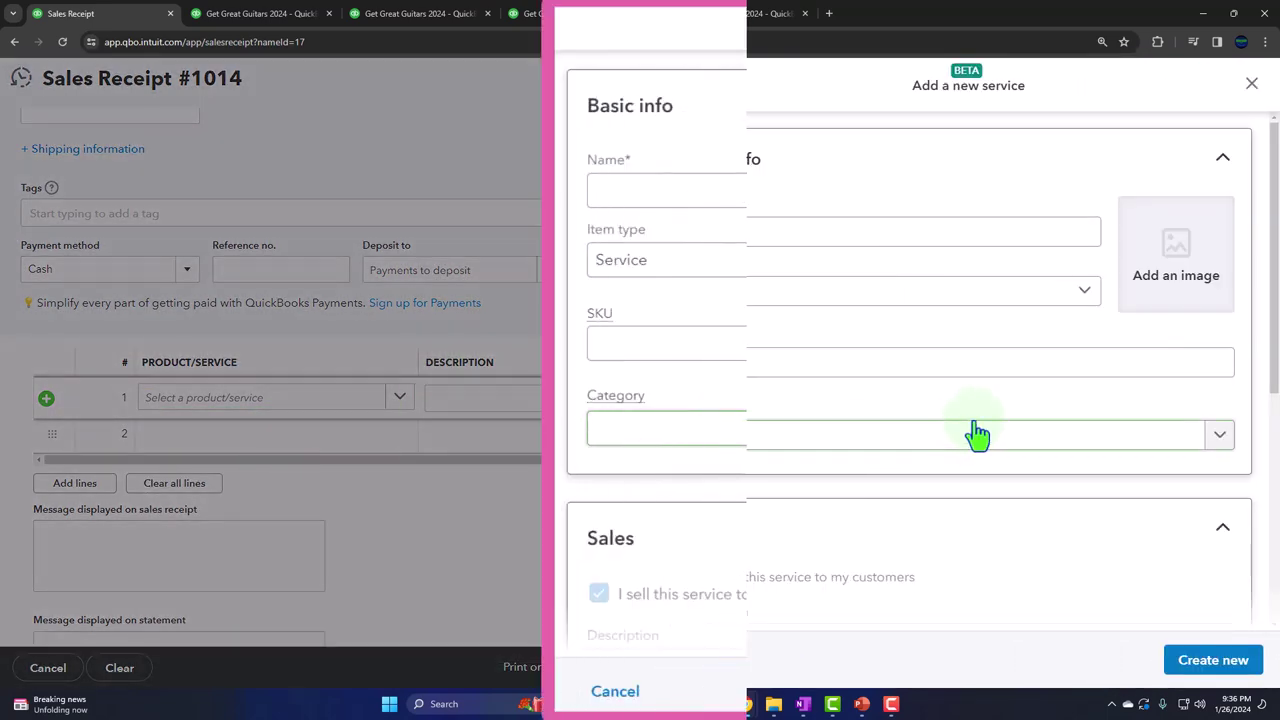
type("Customer")
type(" Deposti")
type("it")
key("shift+Left")
key("shift+Left")
key("shift+Left")
key("shift+Left")
key("shift+Left")
key("shift+Left")
key("shift+Left")
key("shift+Left")
key("shift+Left")
key("shift+Left")
key("shift+Left")
key("shift+Left")
key("shift+Left")
key("shift+Left")
key("shift+Left")
key("shift+Left")
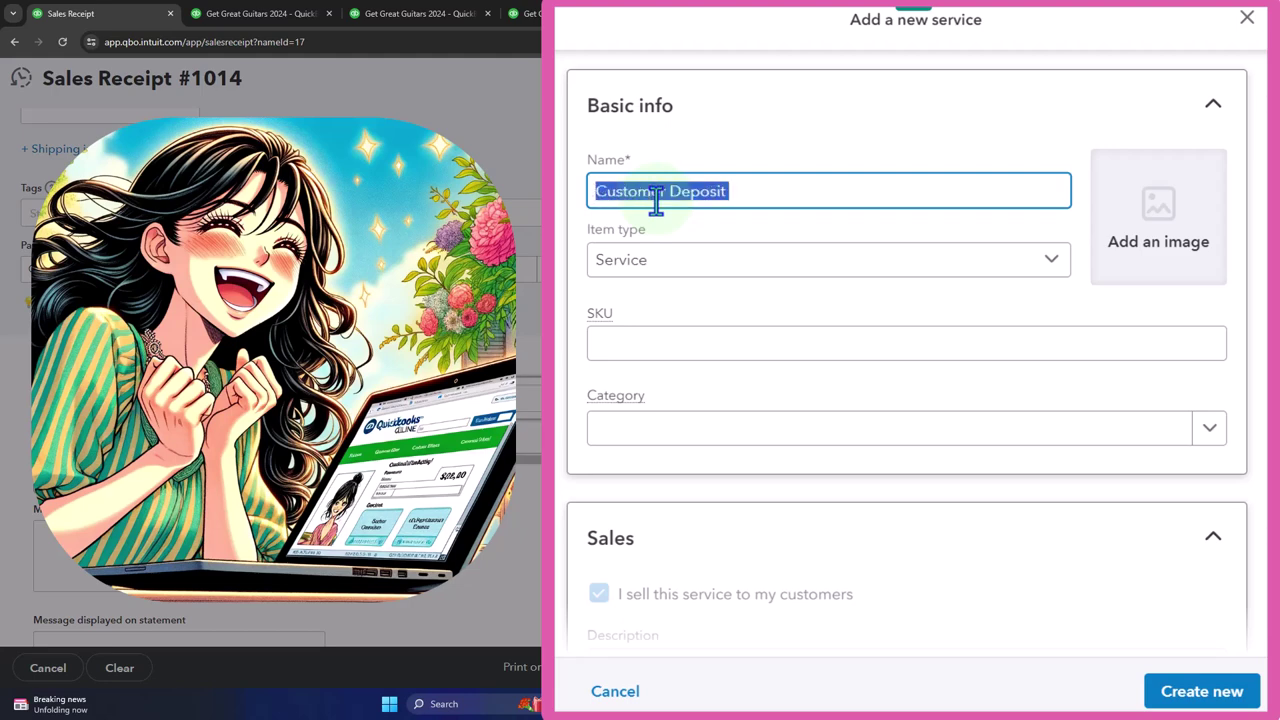
left_click(985, 271)
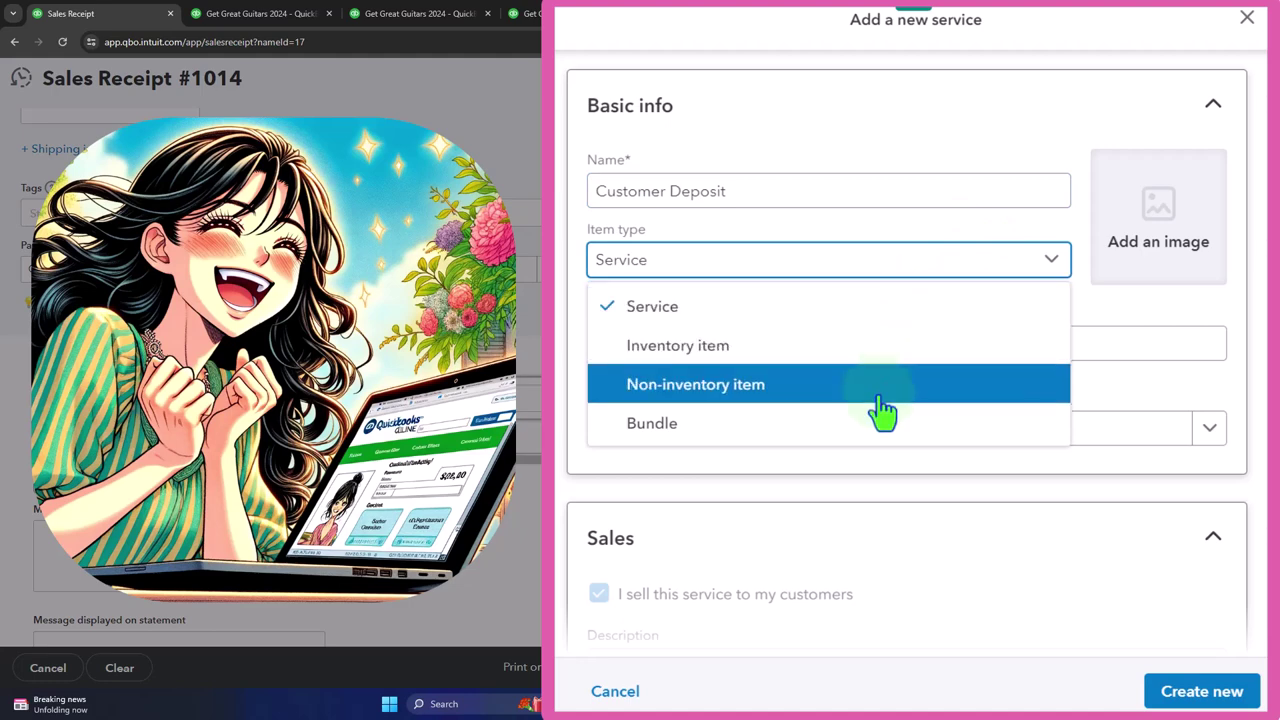
left_click(815, 320)
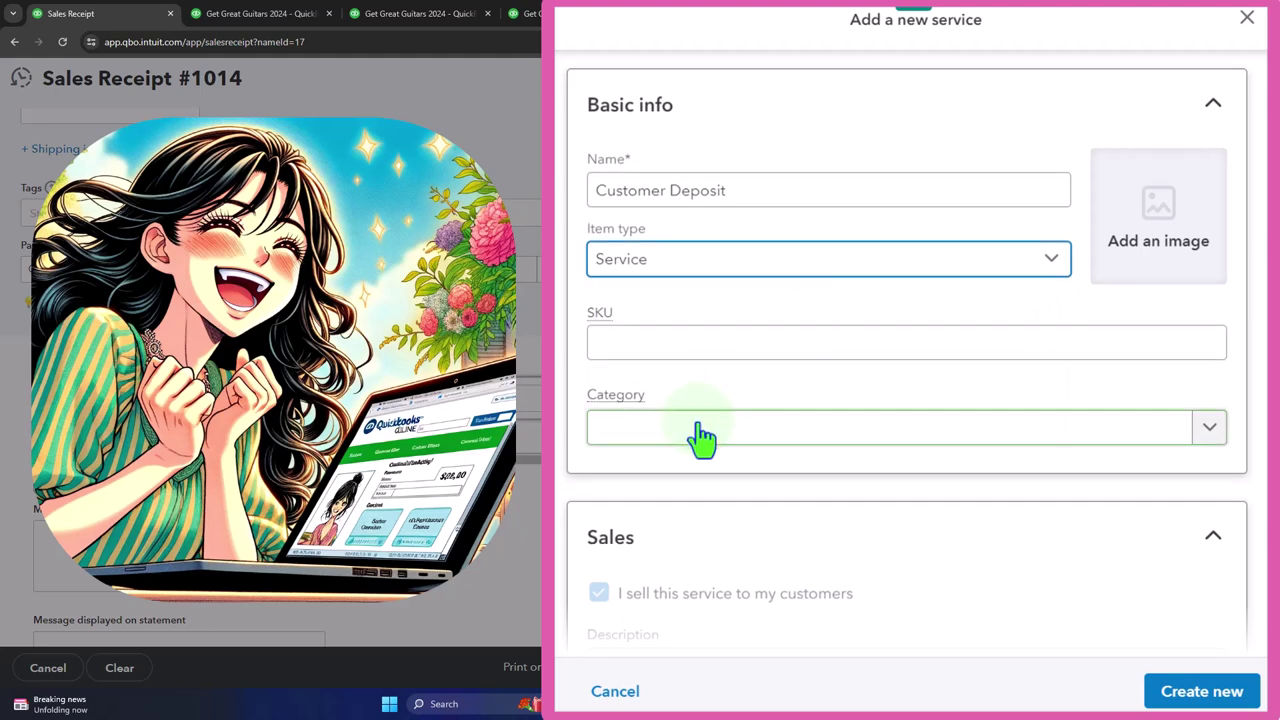
- Enter Customer Deposit as the new service's sales description
scroll(700, 434, "down", 3)
left_click(662, 440)
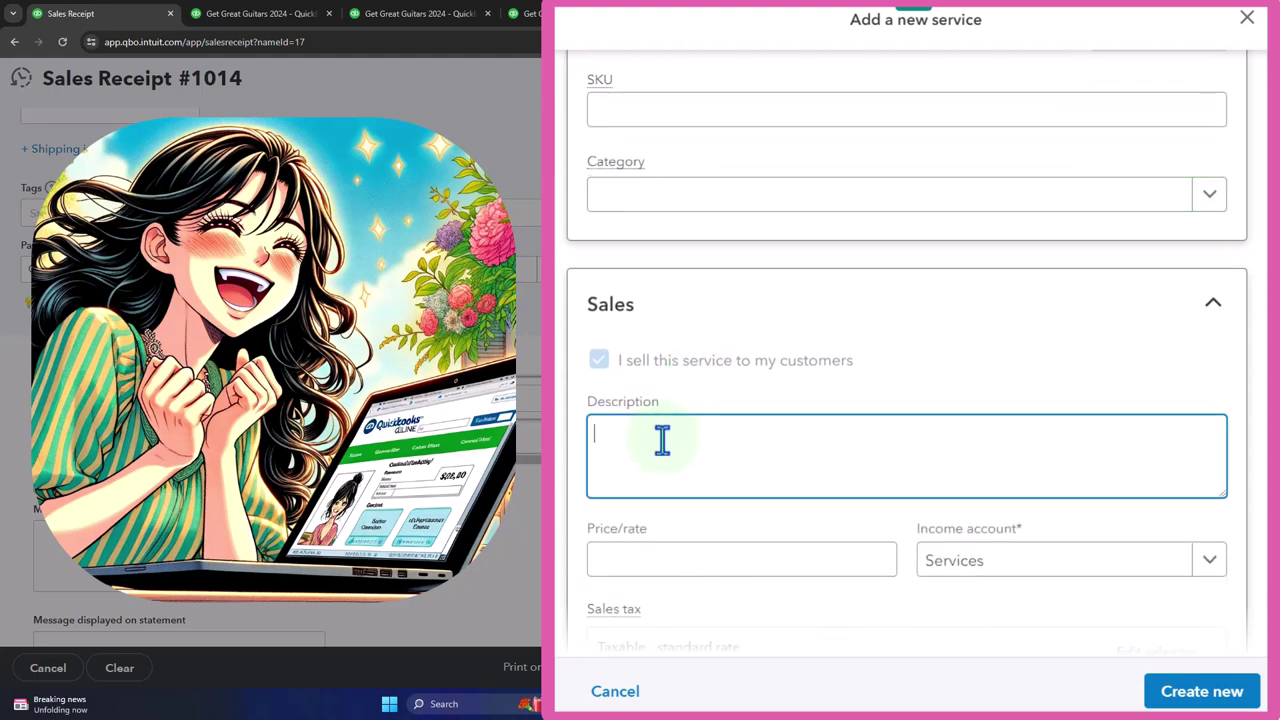
type("Customer Deposit")
- Start a new account for the service's income account, with type Other Current Liabilities and detail type Deferred Revenue
scroll(768, 425, "down", 2)
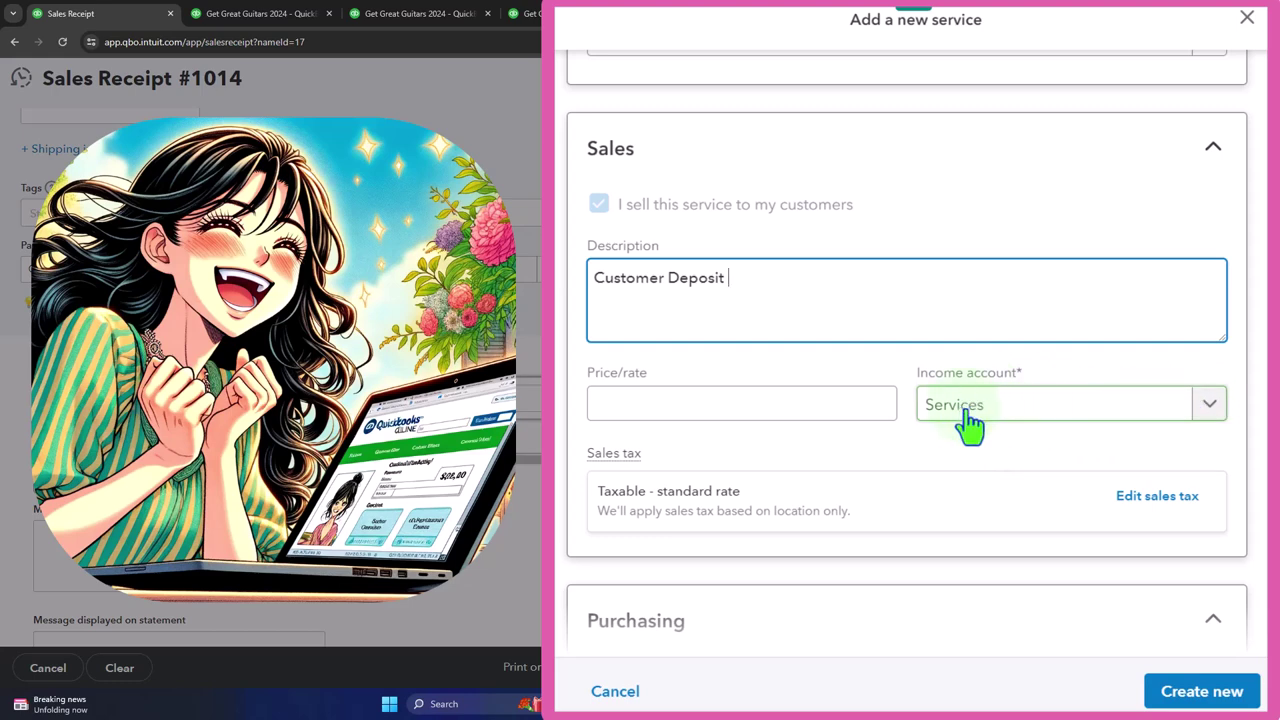
left_click(1209, 406)
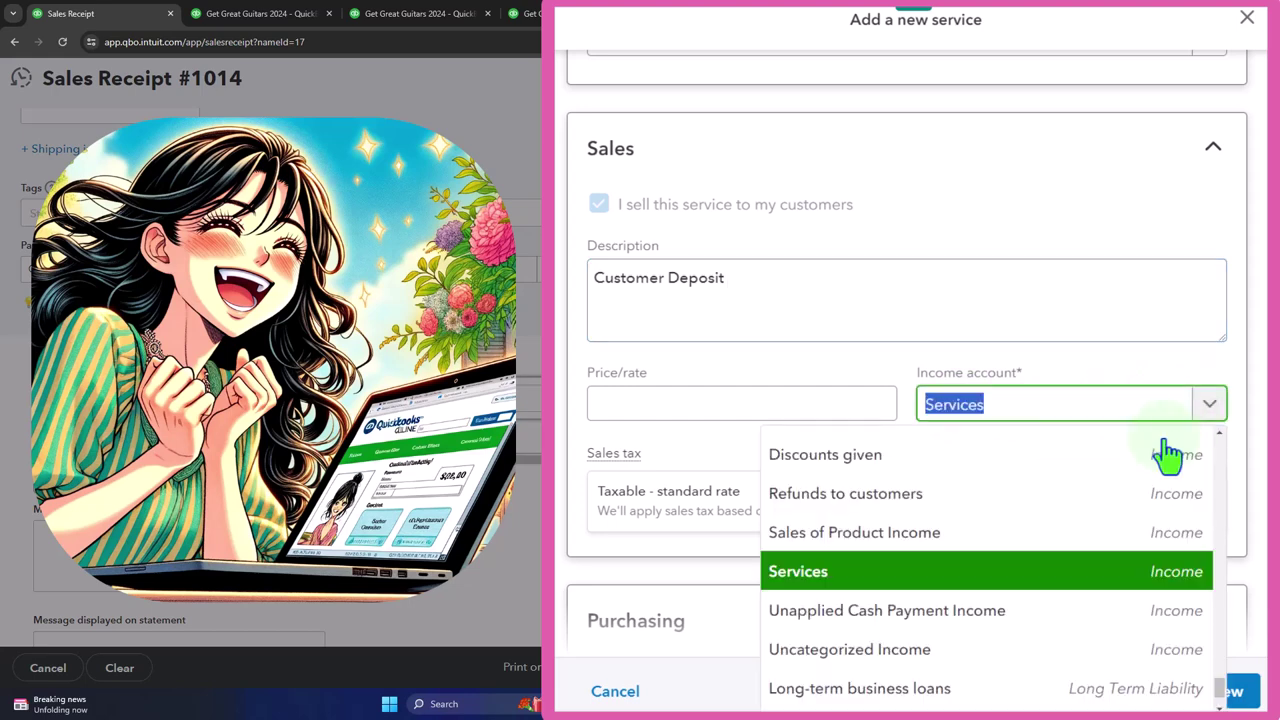
scroll(1115, 505, "up", 20)
scroll(1120, 500, "up", 10)
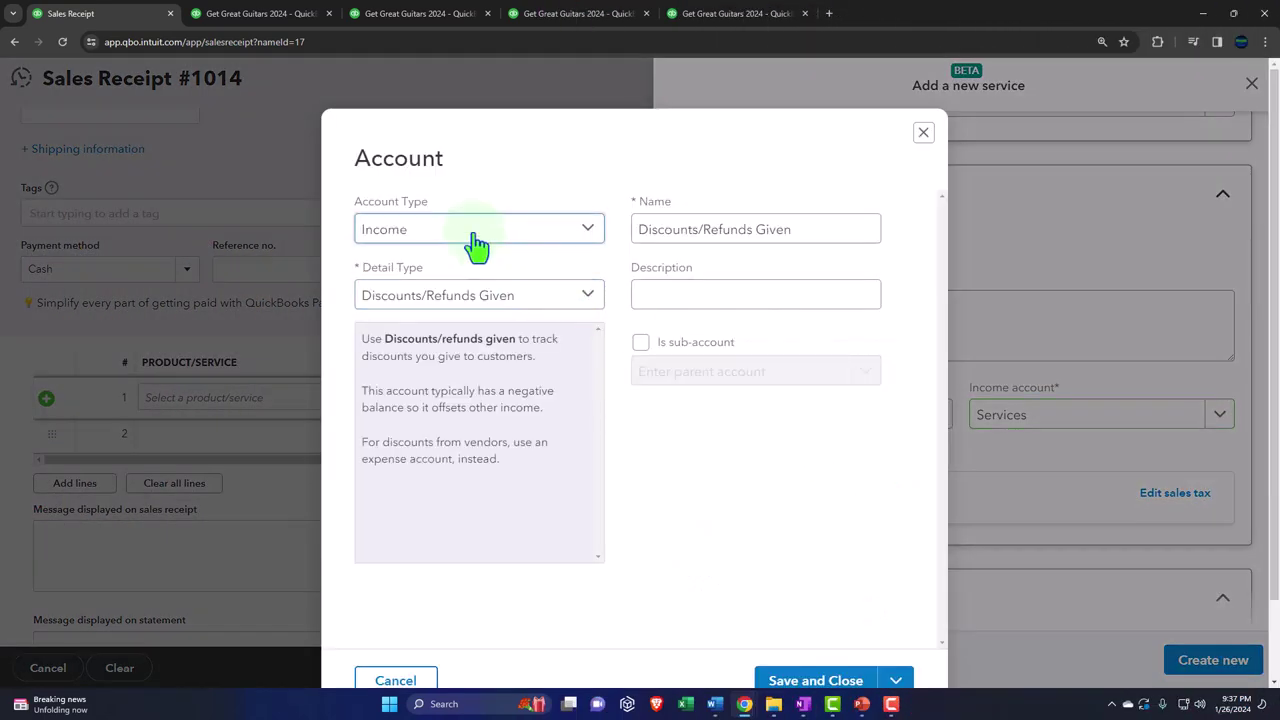
left_click(477, 240)
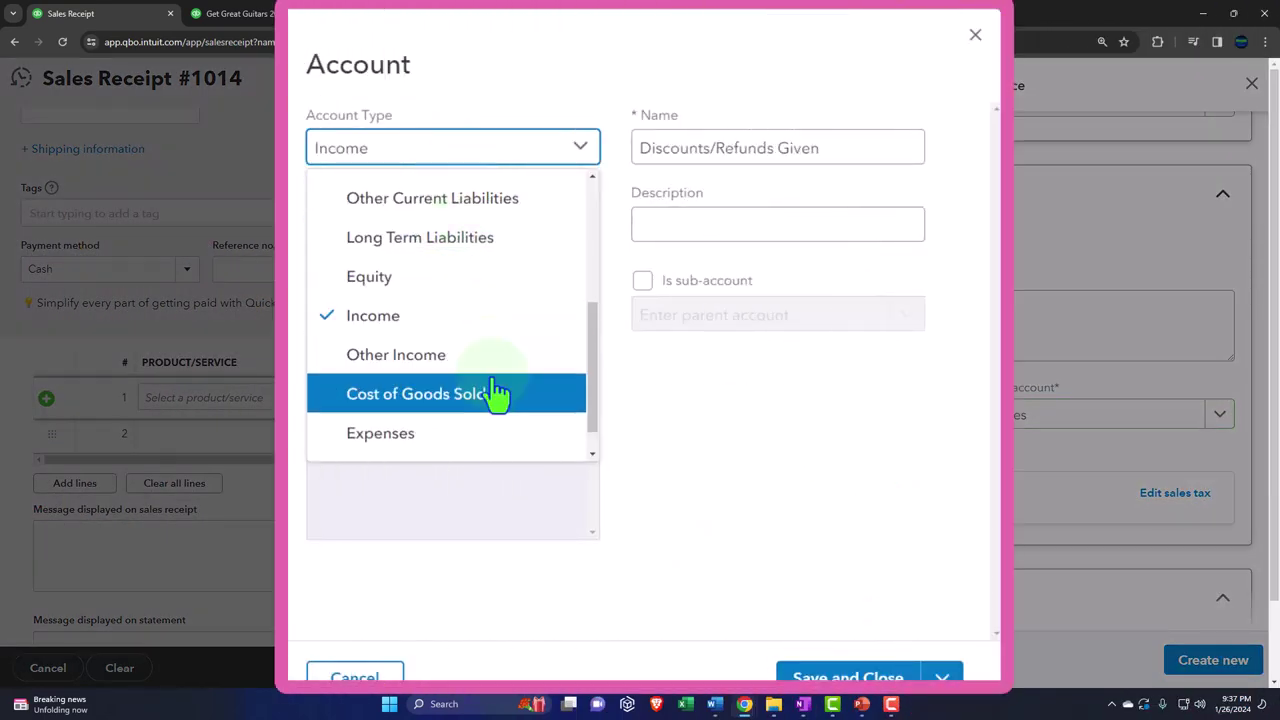
scroll(498, 405, "up", 2)
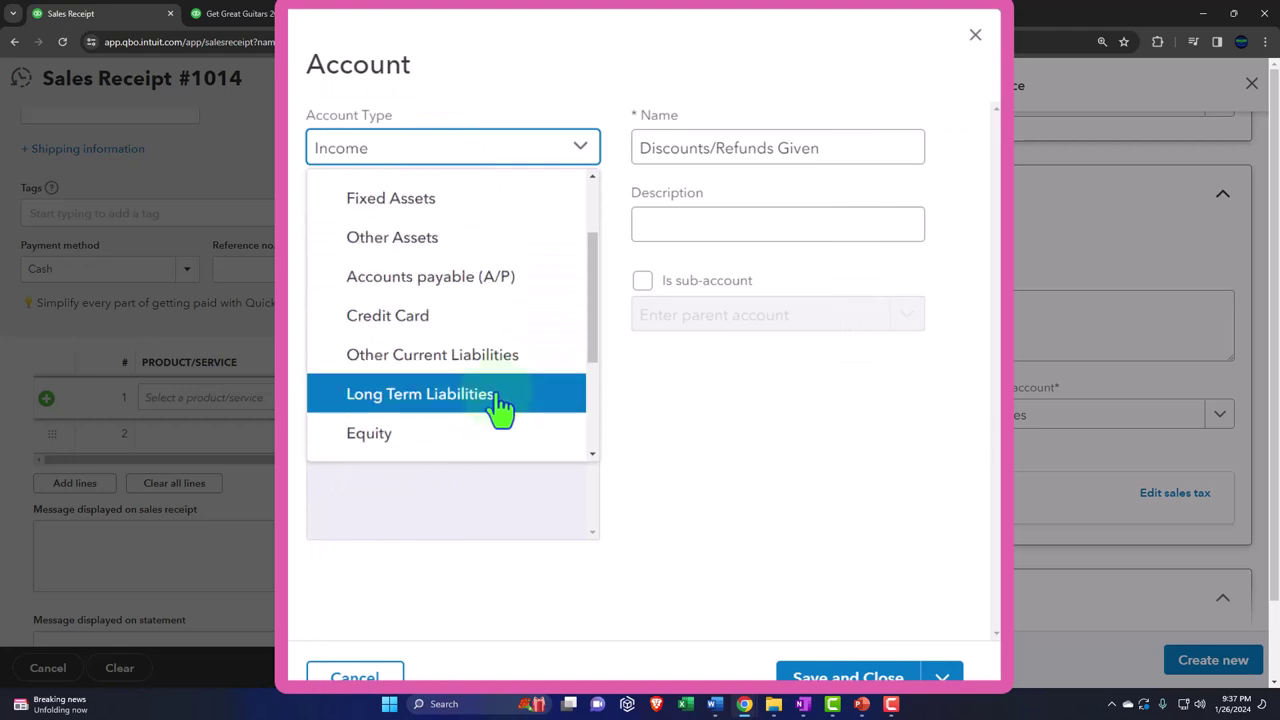
left_click(500, 374)
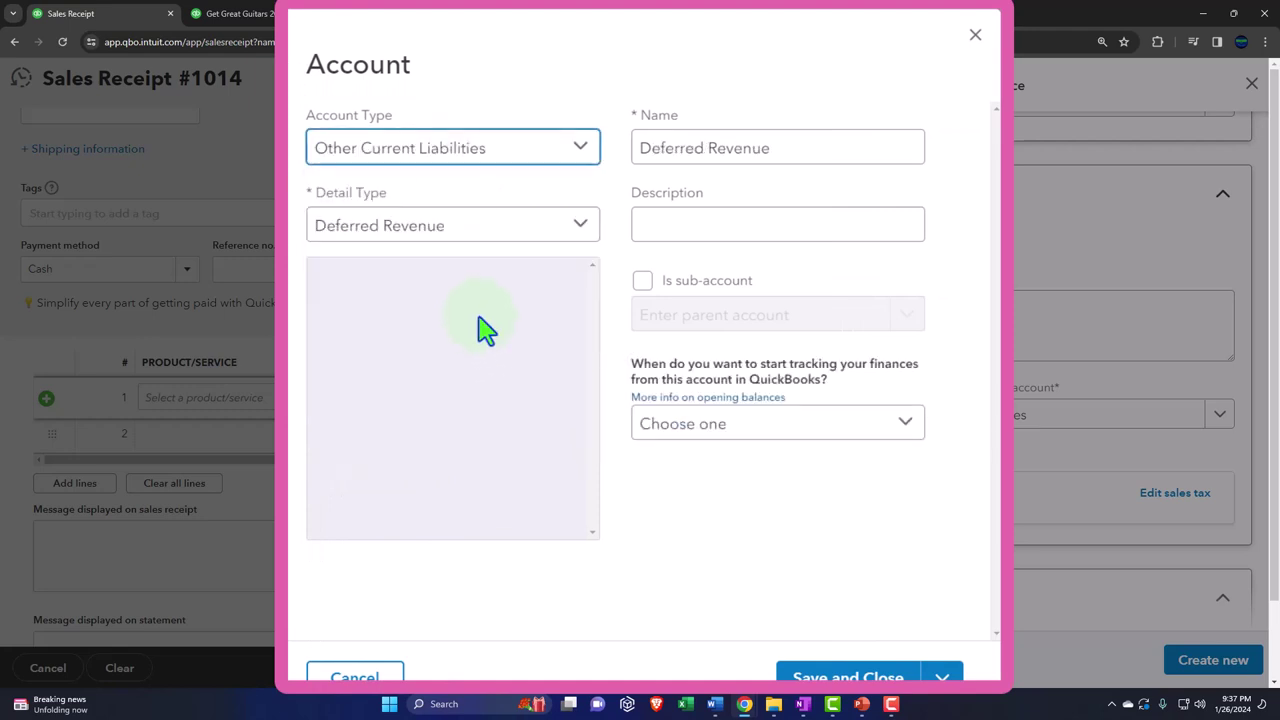
left_click(478, 239)
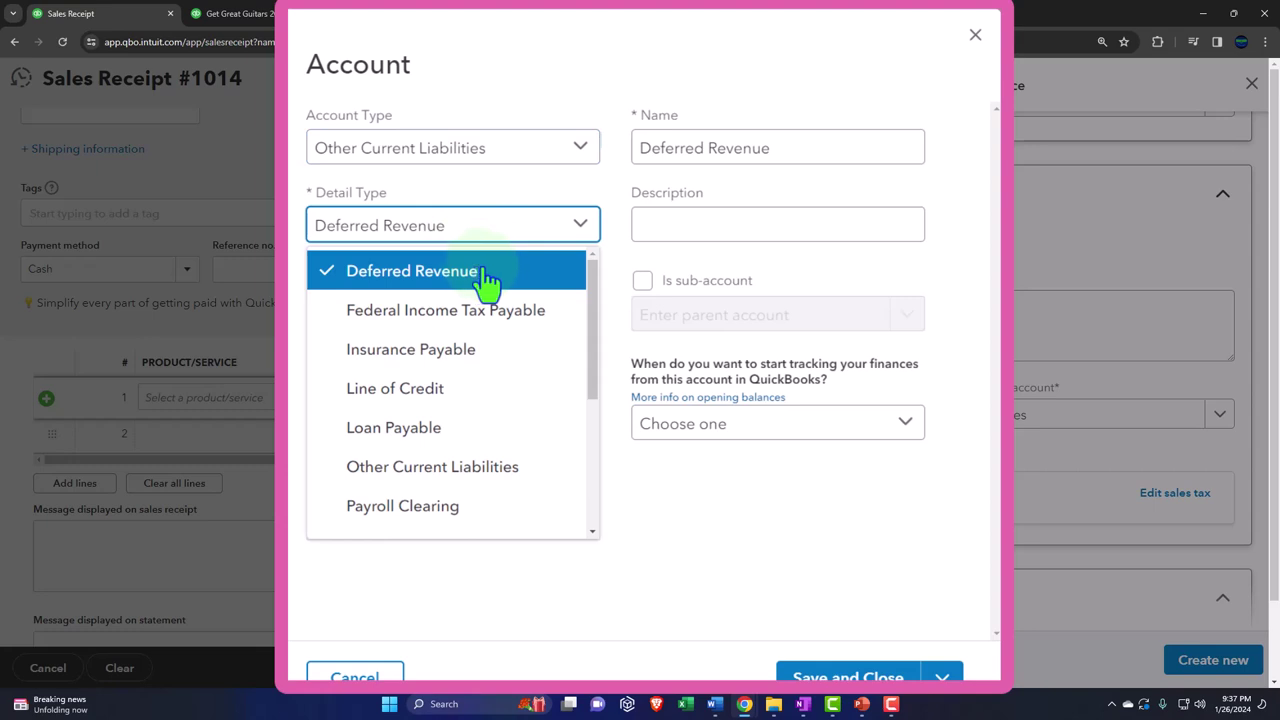
left_click(480, 285)
- Rename the new liability account Unearned Revenue
left_click(791, 146)
double_click(791, 146)
left_click_drag(791, 146, 615, 150)
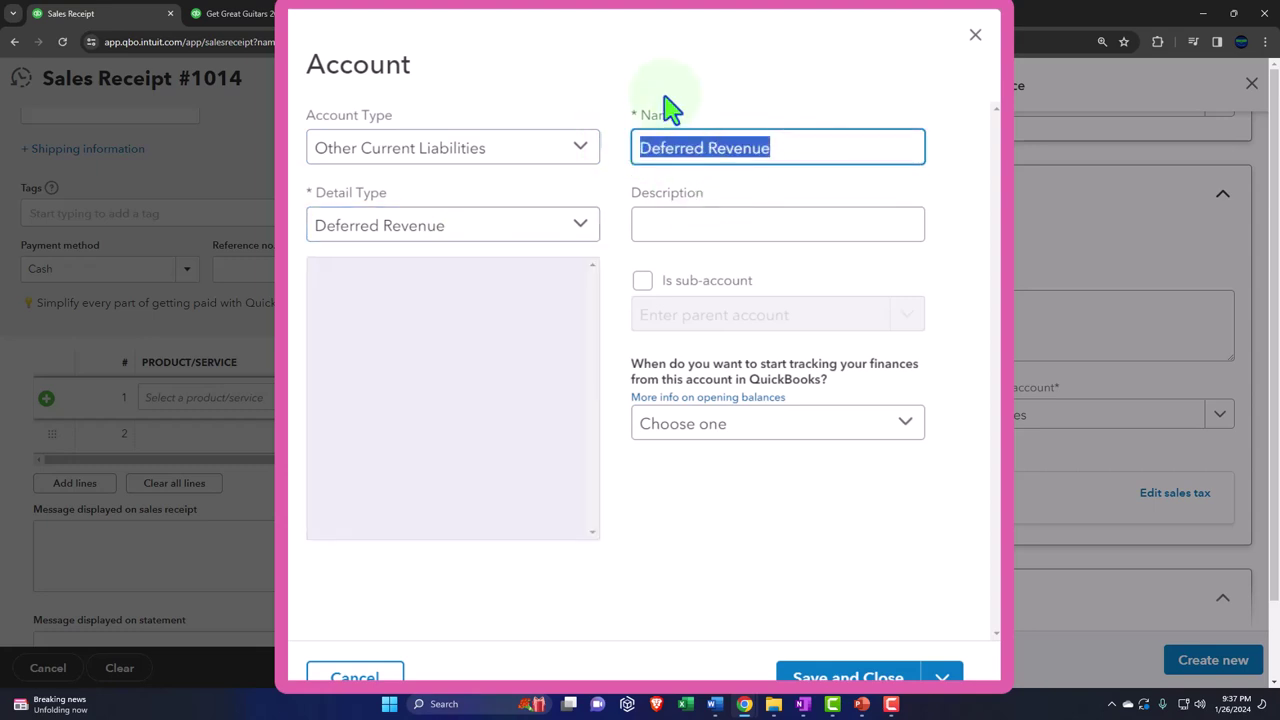
type("Unearned re")
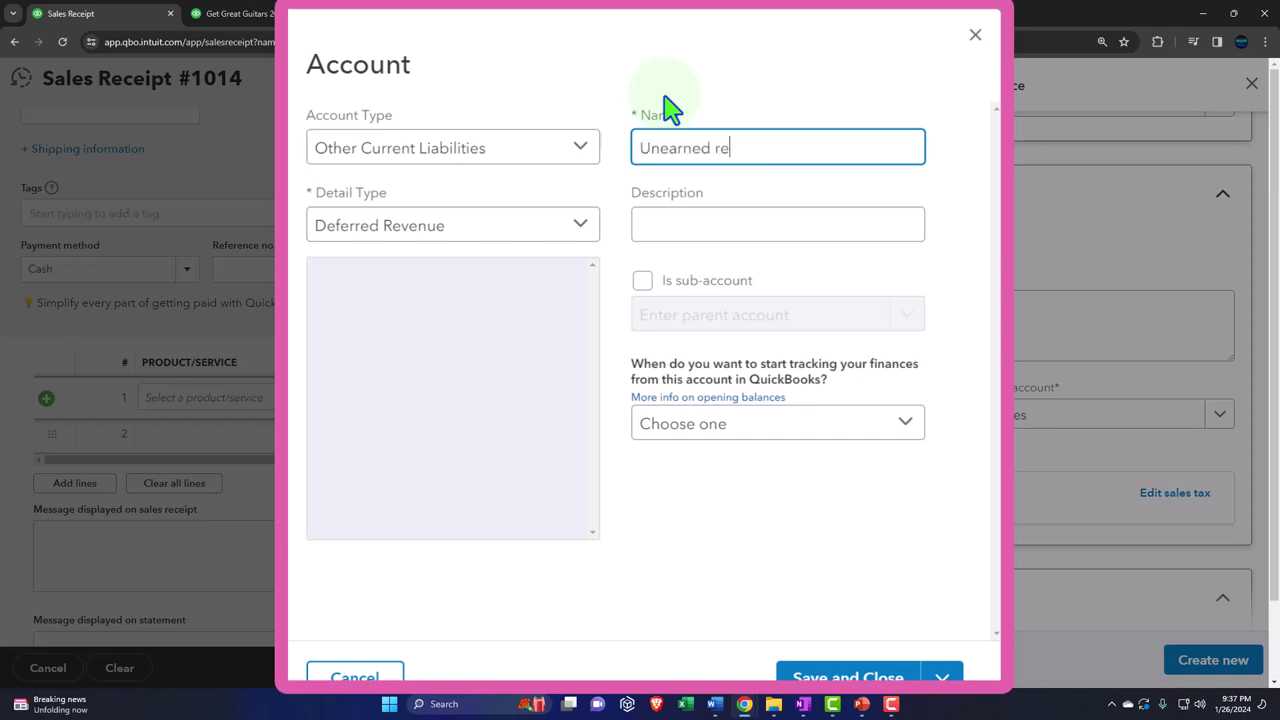
key("BackSpace")
key("BackSpace")
type("Revneu")
right_click(745, 140)
left_click(770, 172)
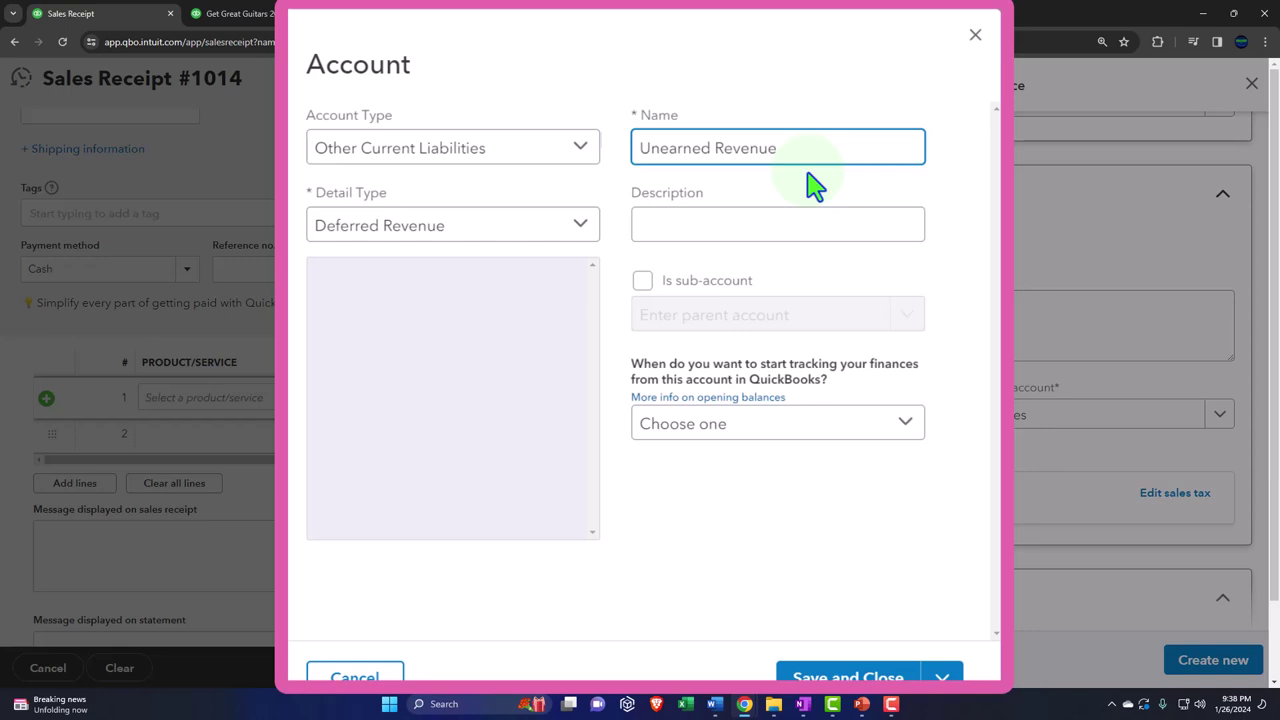
- Save the Unearned Revenue account and create the Customer Deposit service with it as the income account
left_click_drag(797, 148, 606, 145)
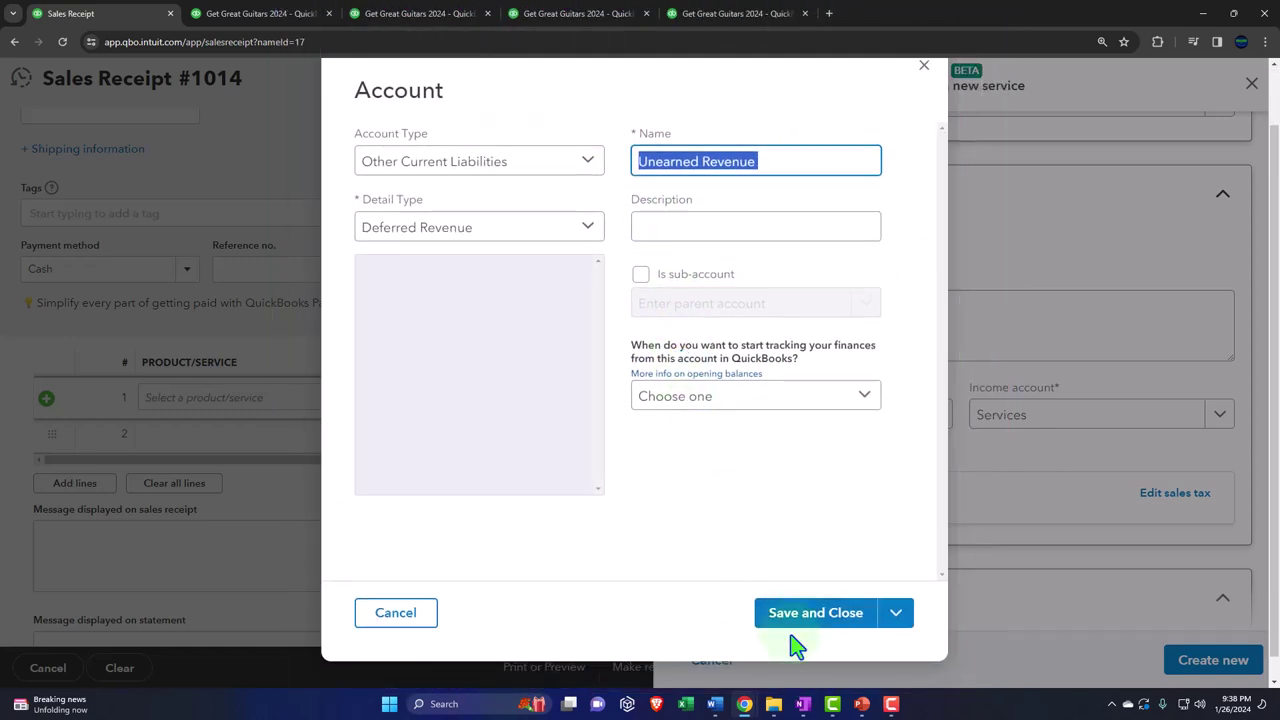
left_click(805, 616)
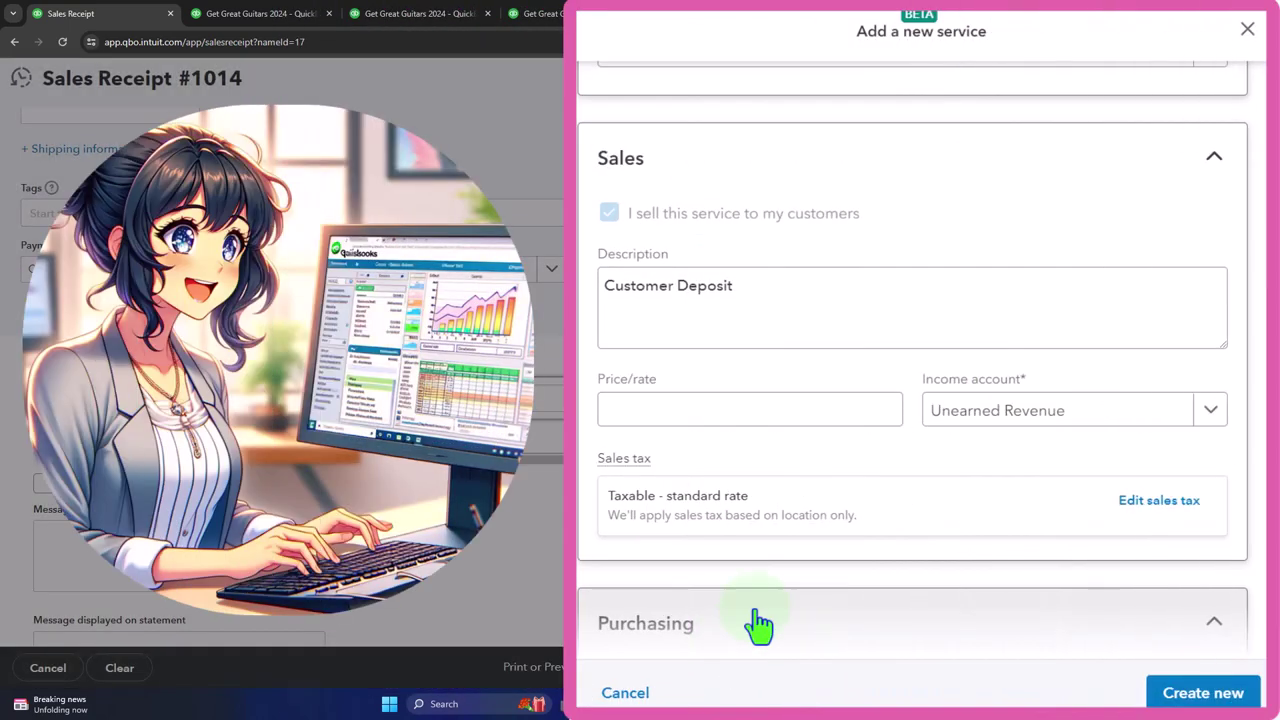
scroll(843, 478, "down", 2)
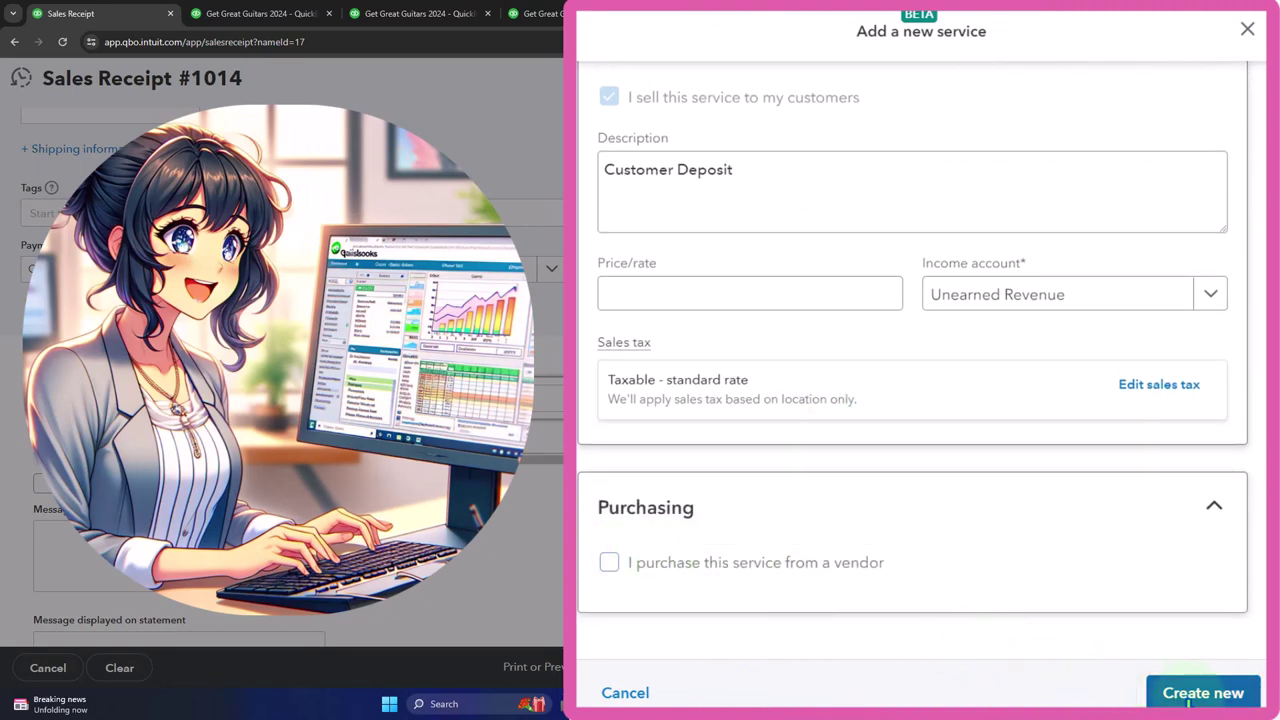
left_click(1190, 700)
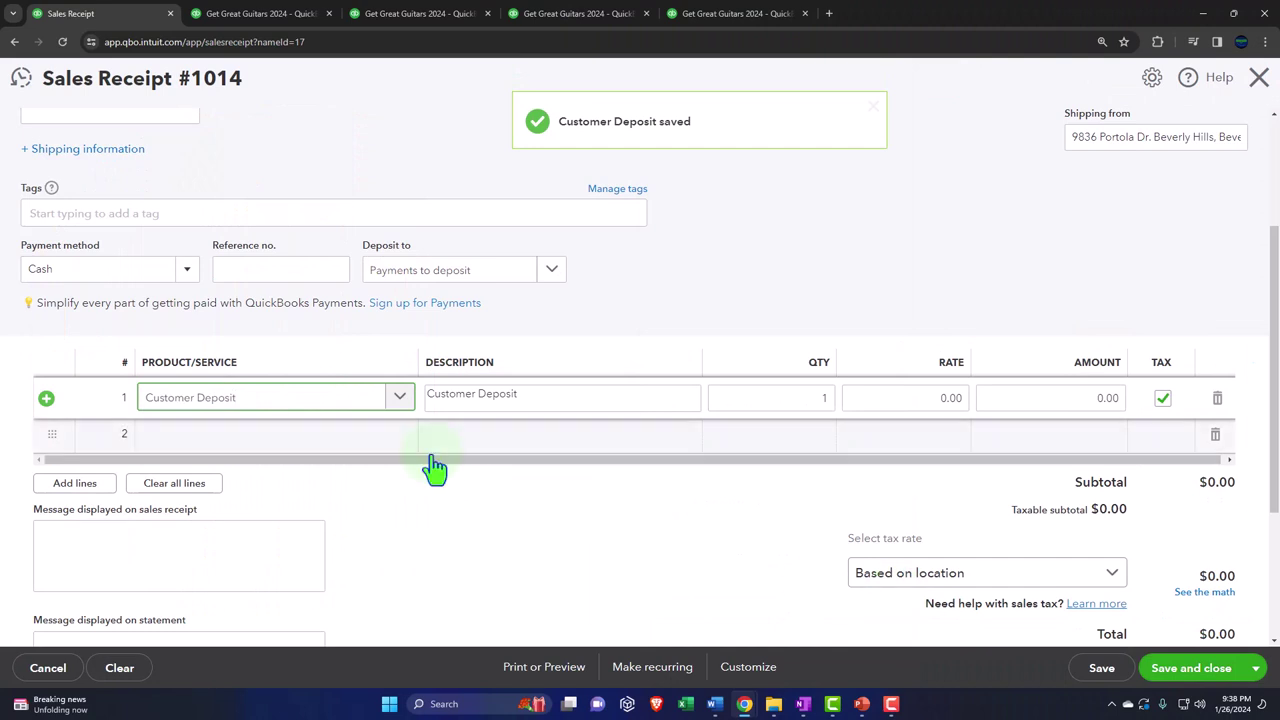
- Make the Customer Deposit line non-taxable and enter 1000 as its amount
key("Tab")
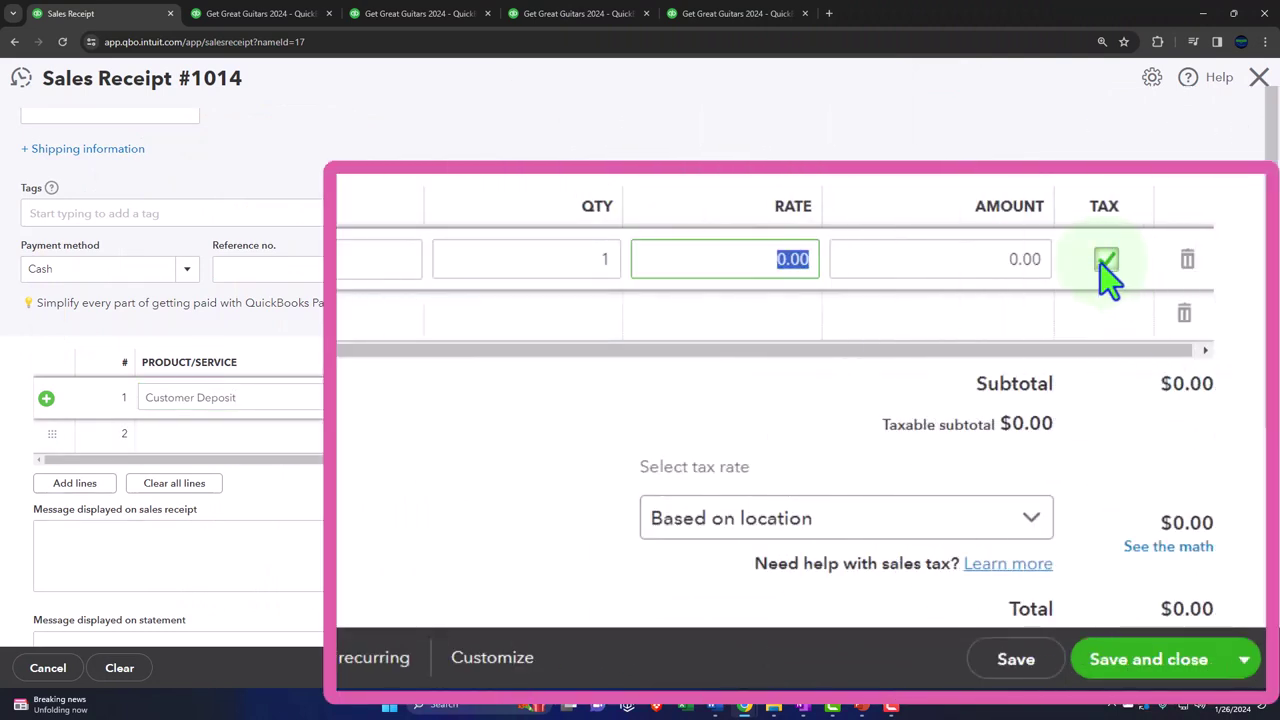
left_click(1163, 399)
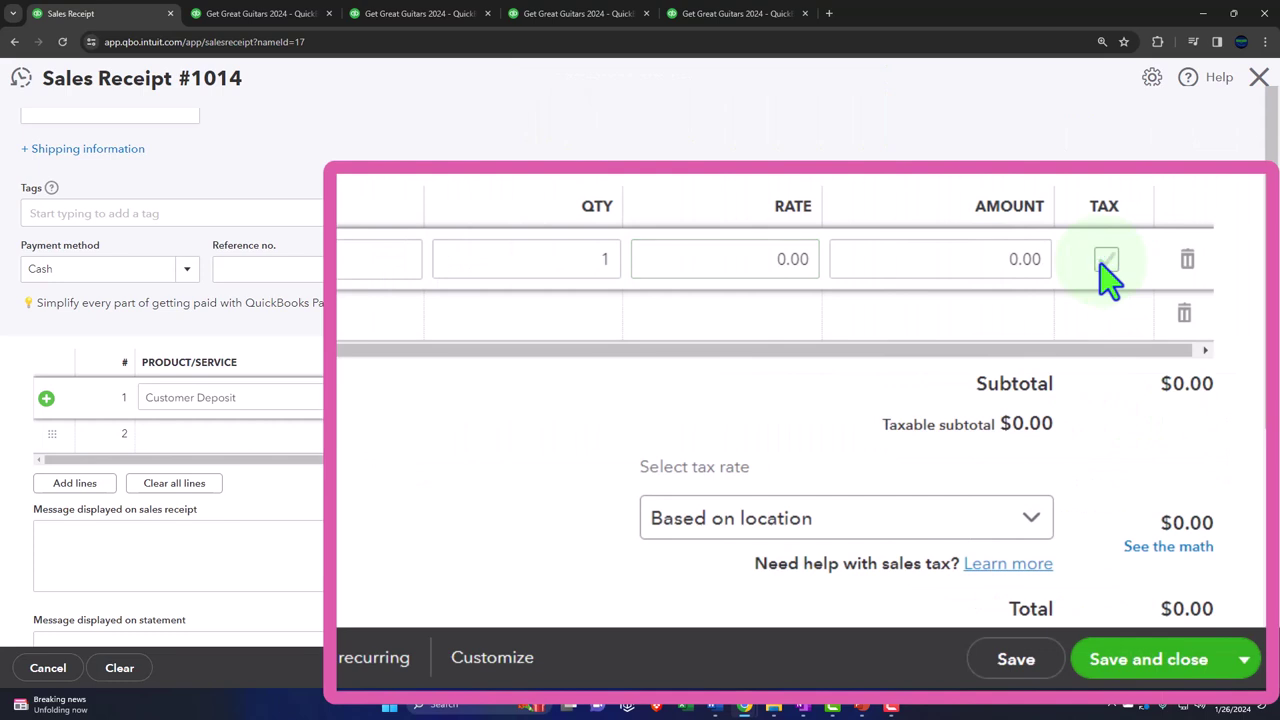
left_click(688, 258)
key("Tab")
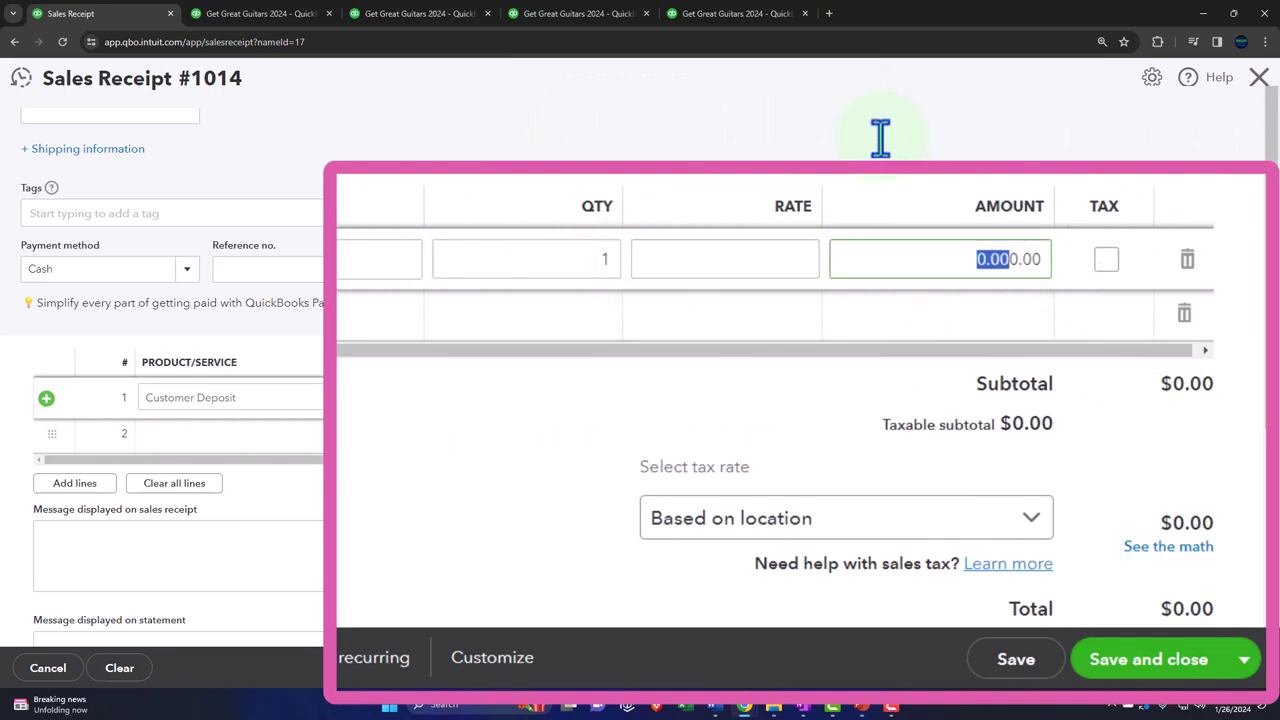
type("1000")
key("Tab")
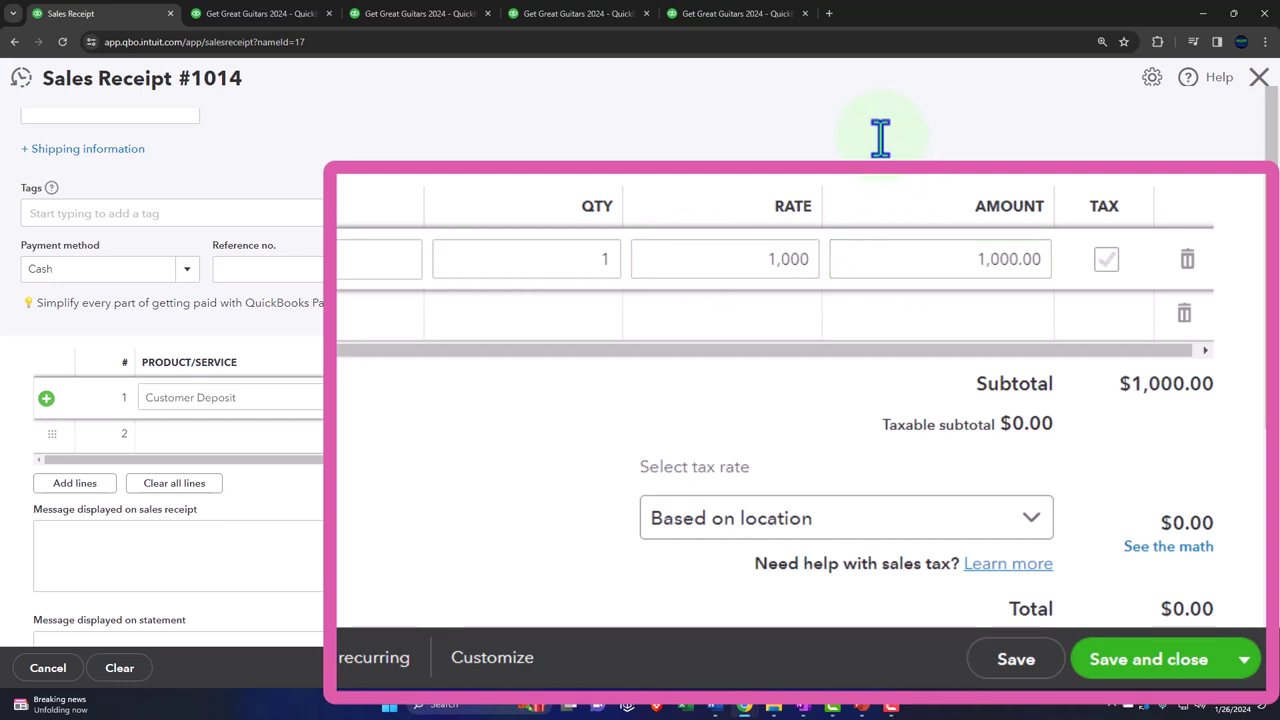
- Set the Customer Deposit line's rate to 100
left_click(763, 260)
type("100")
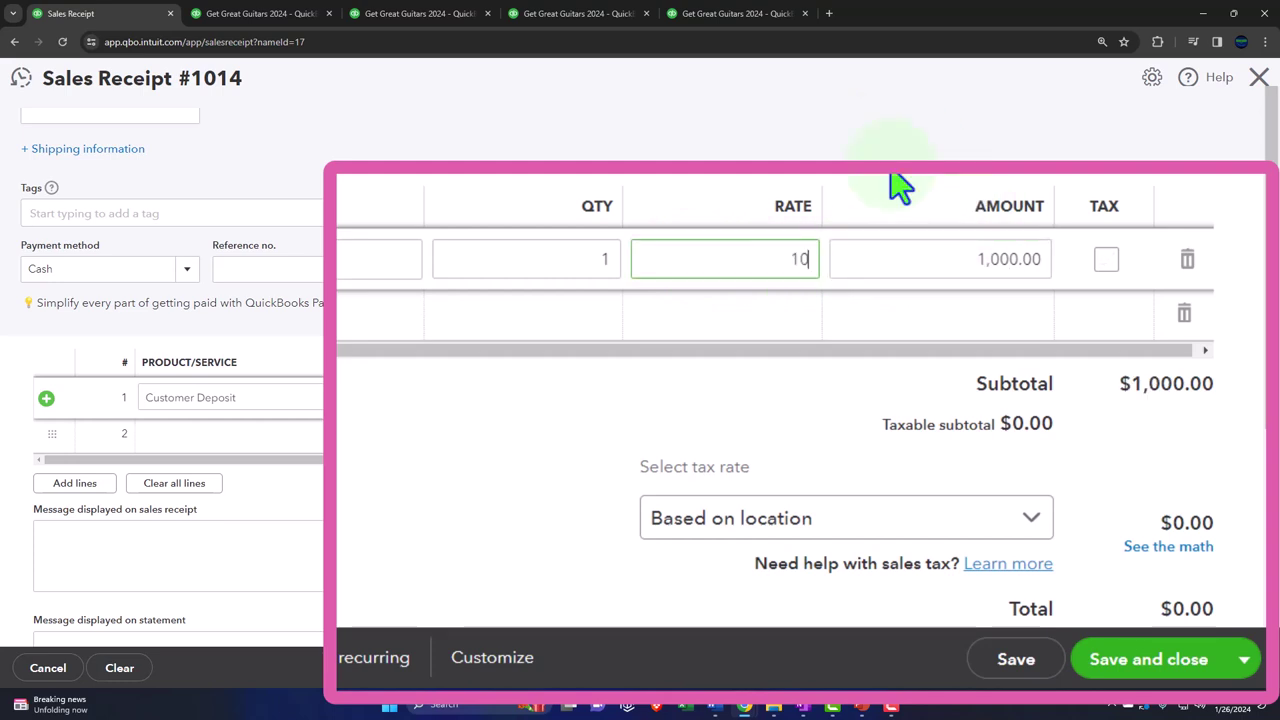
key("Tab")
key("Tab")
key("Tab")
key("Tab")
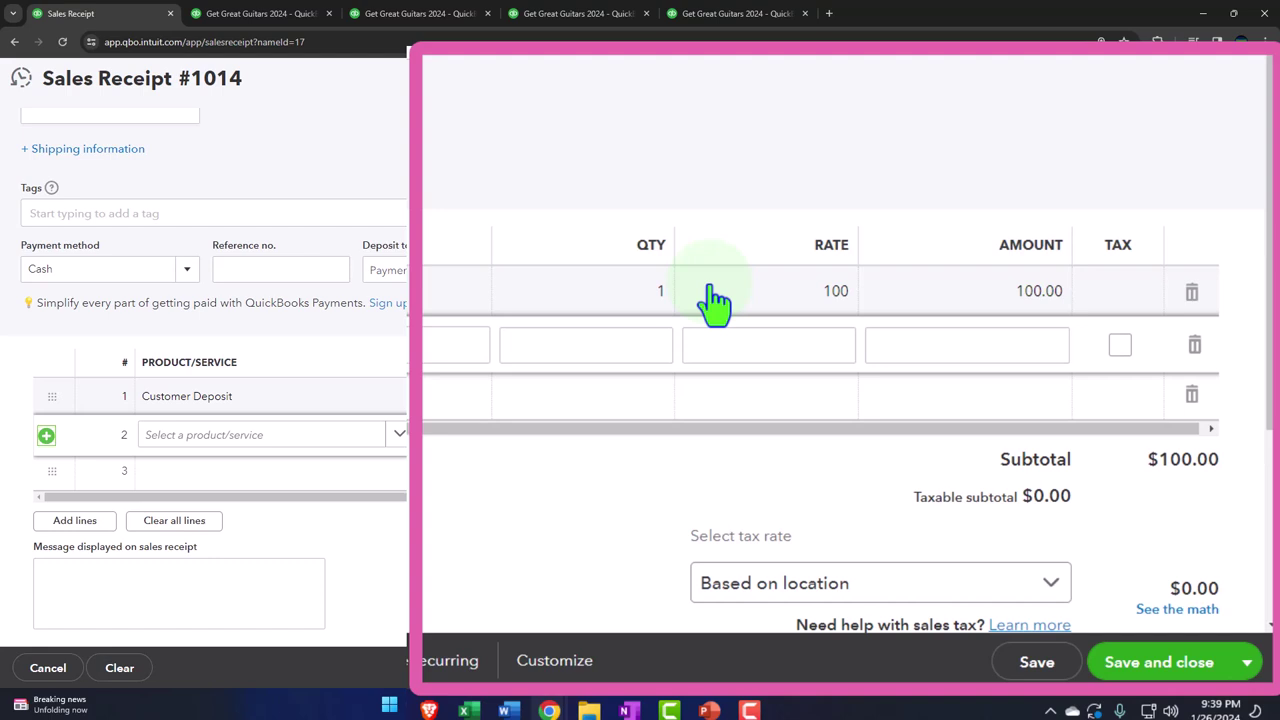
- Check the sales receipt's totals, then save and close the receipt
scroll(632, 333, "down", 1)
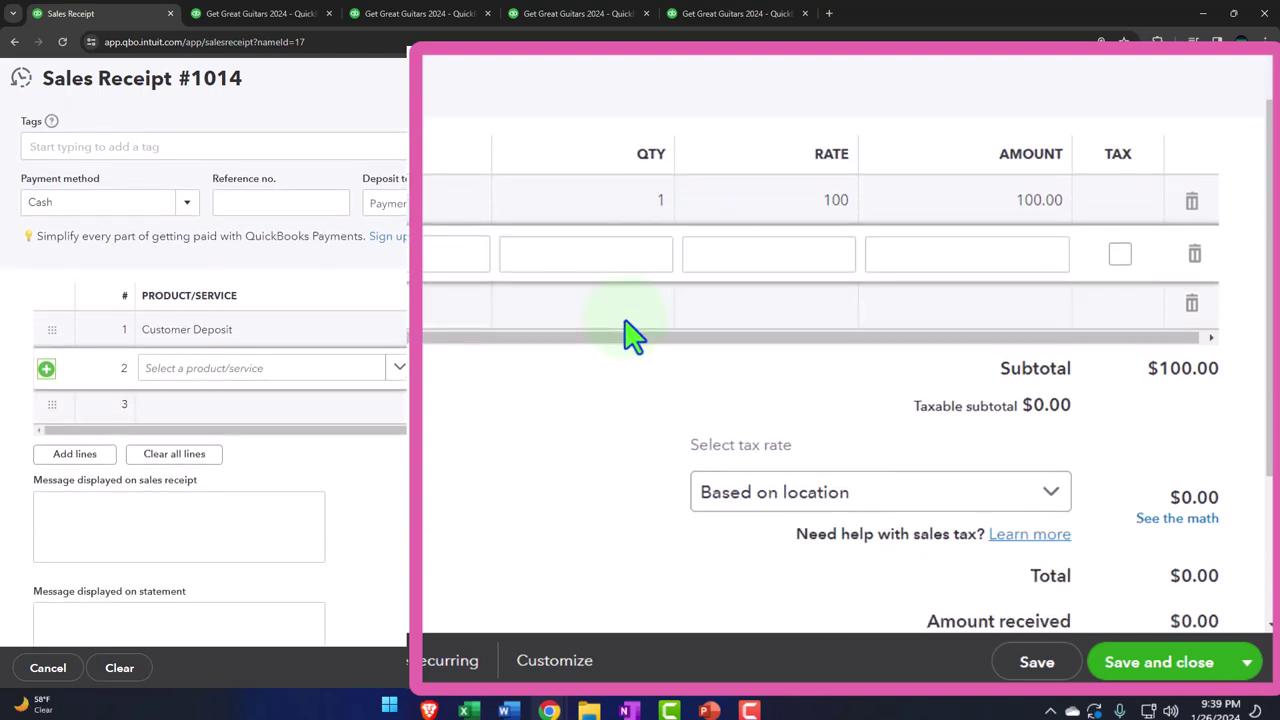
scroll(632, 335, "down", 3)
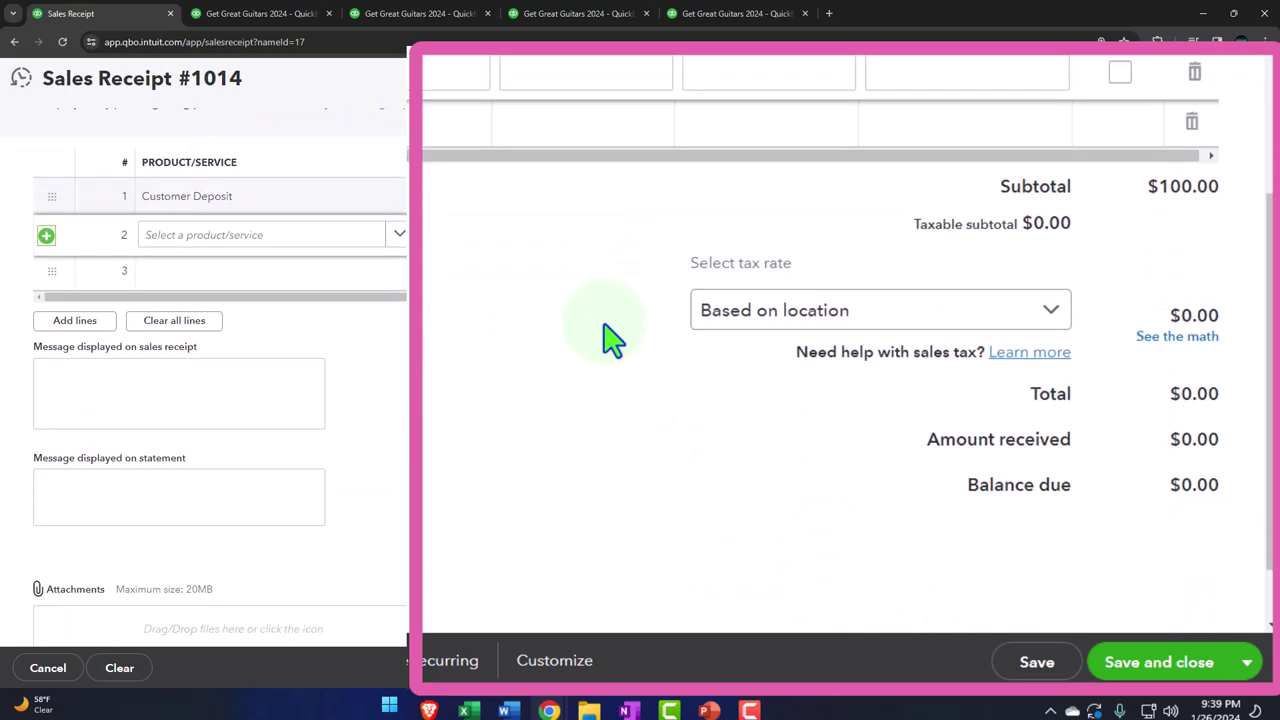
left_click(611, 337)
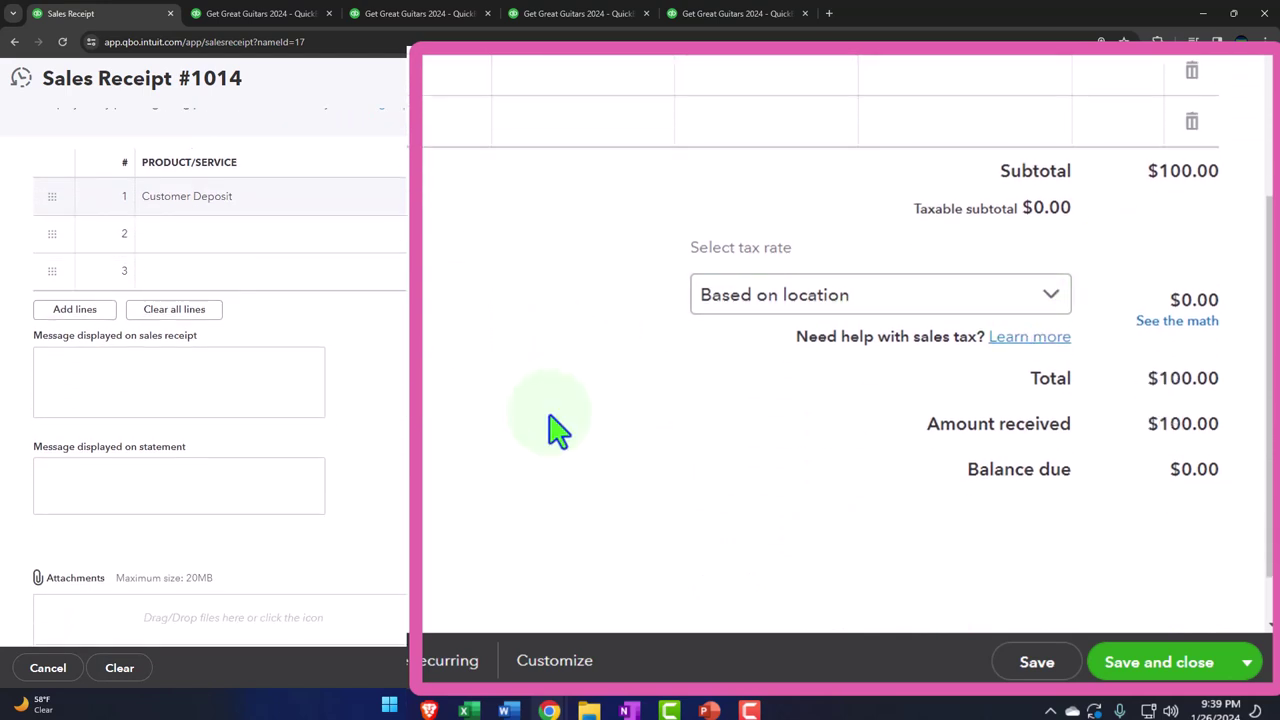
left_click(1158, 665)
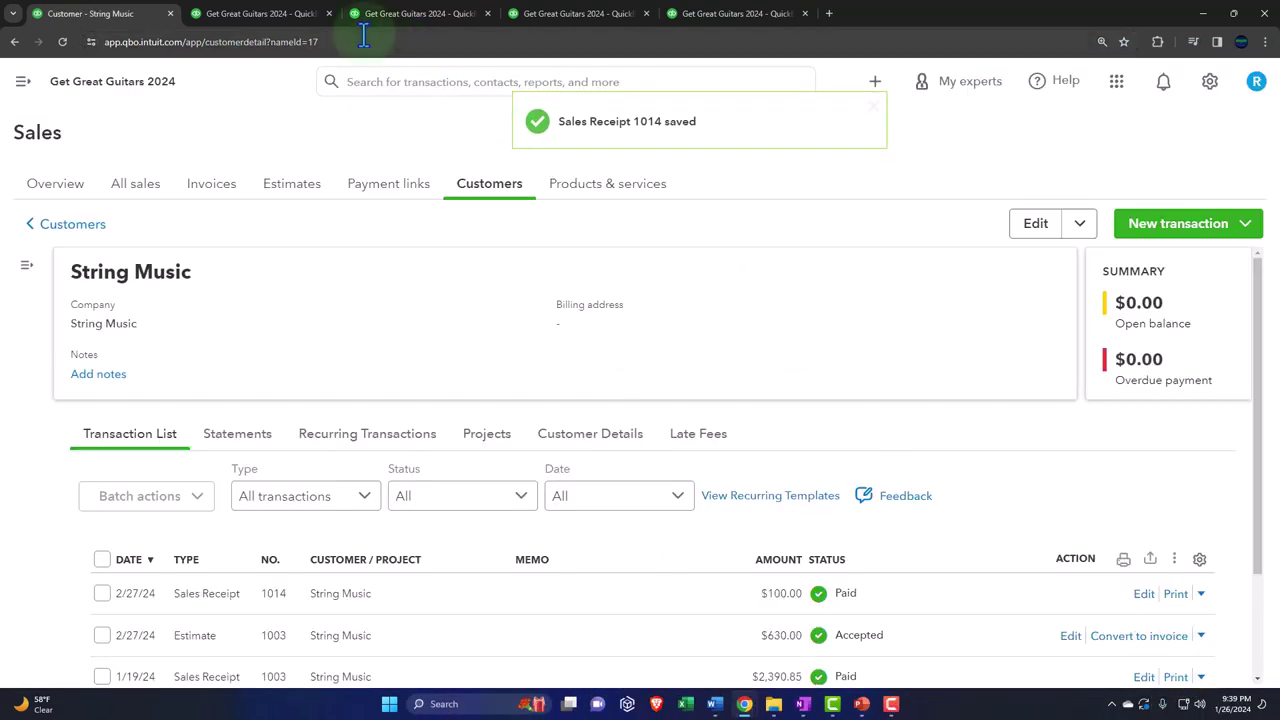
- Rerun the Balance Sheet for 01/01/2024 to 02/28/2024 and examine its current assets
left_click(260, 13)
scroll(390, 400, "up", 5)
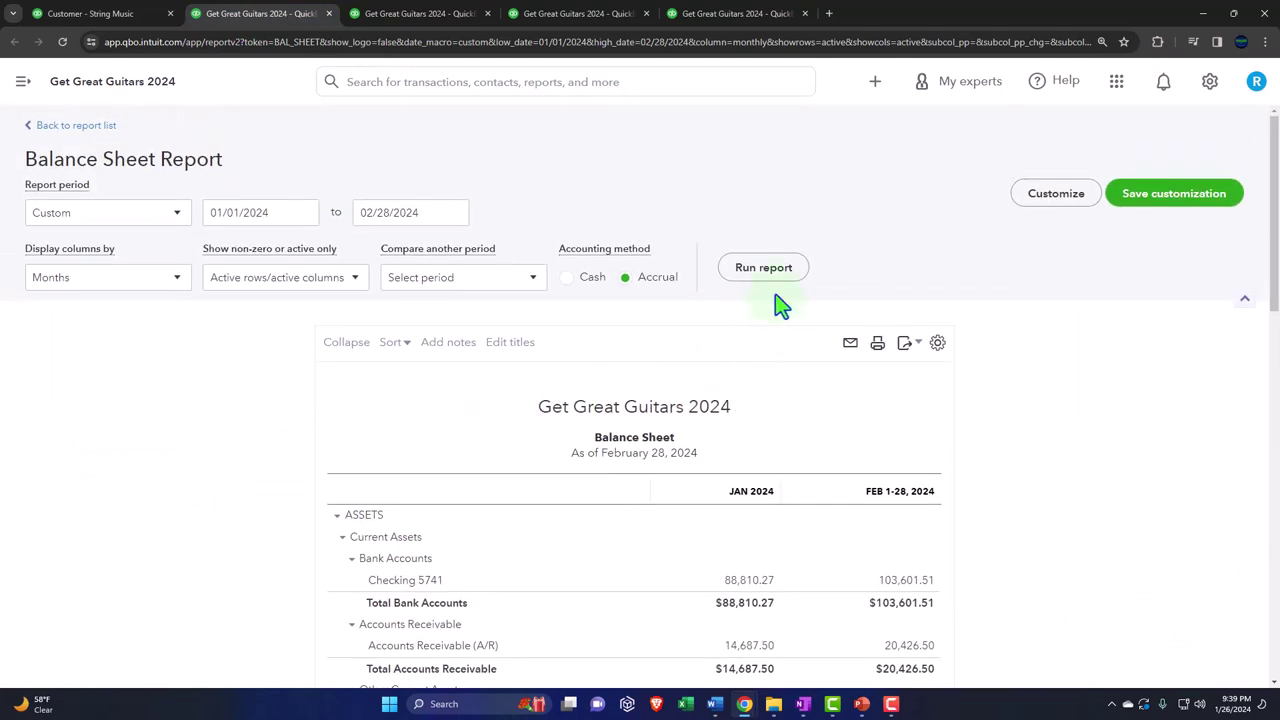
left_click(760, 268)
scroll(757, 330, "down", 2)
key("ctrl+plus")
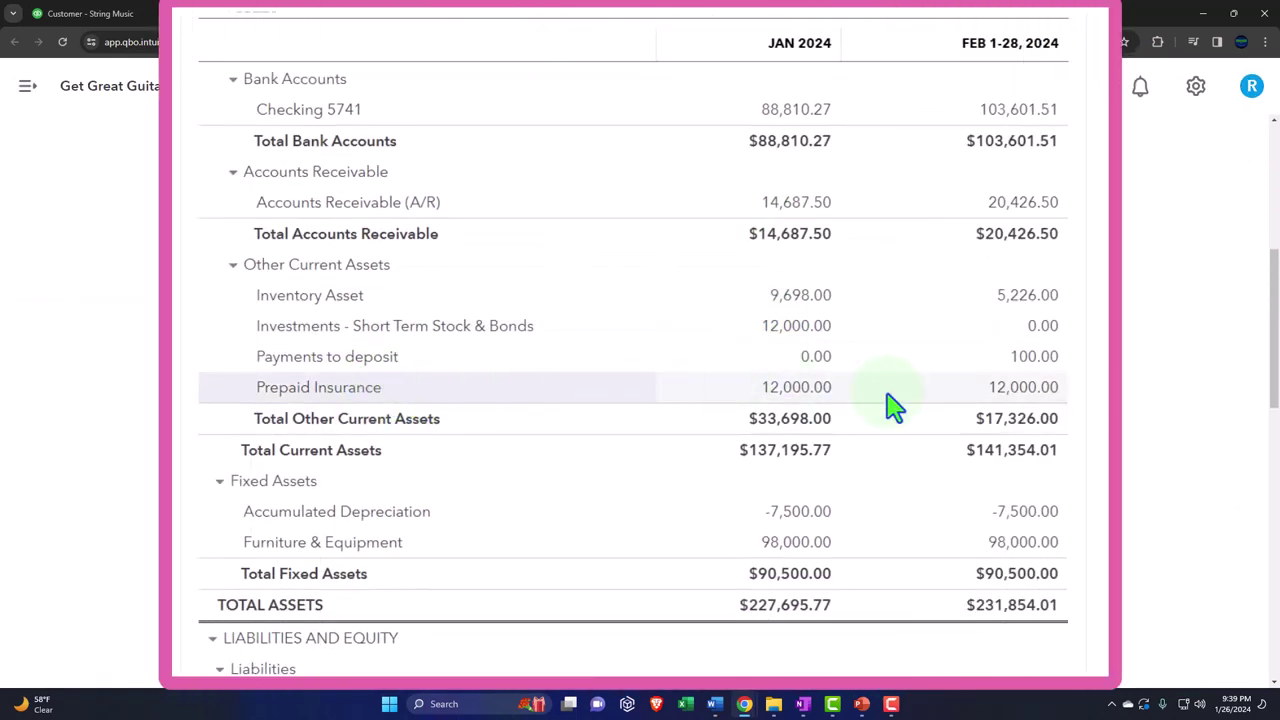
- Open the transactions behind February's Payments to deposit balance, examine the String Music receipt entry, and return to the Balance Sheet
scroll(1031, 372, "up", 1)
left_click(1029, 366)
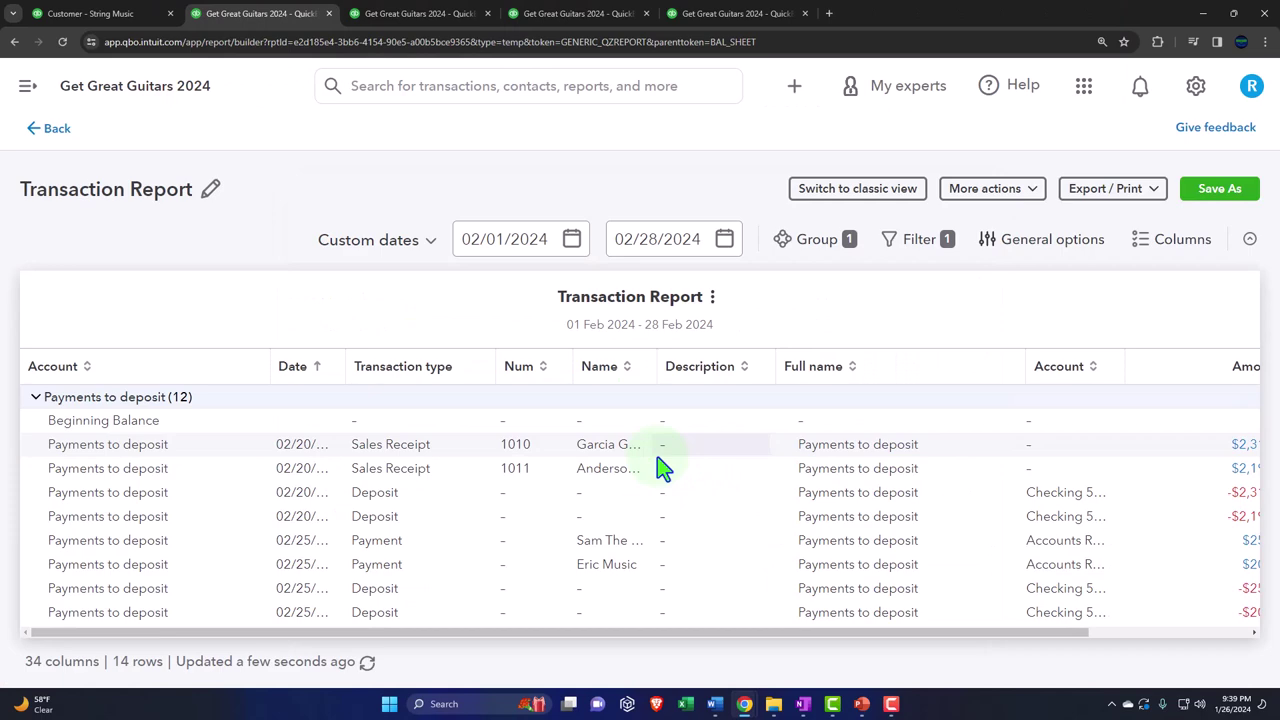
key("ctrl+minus")
key("ctrl+minus")
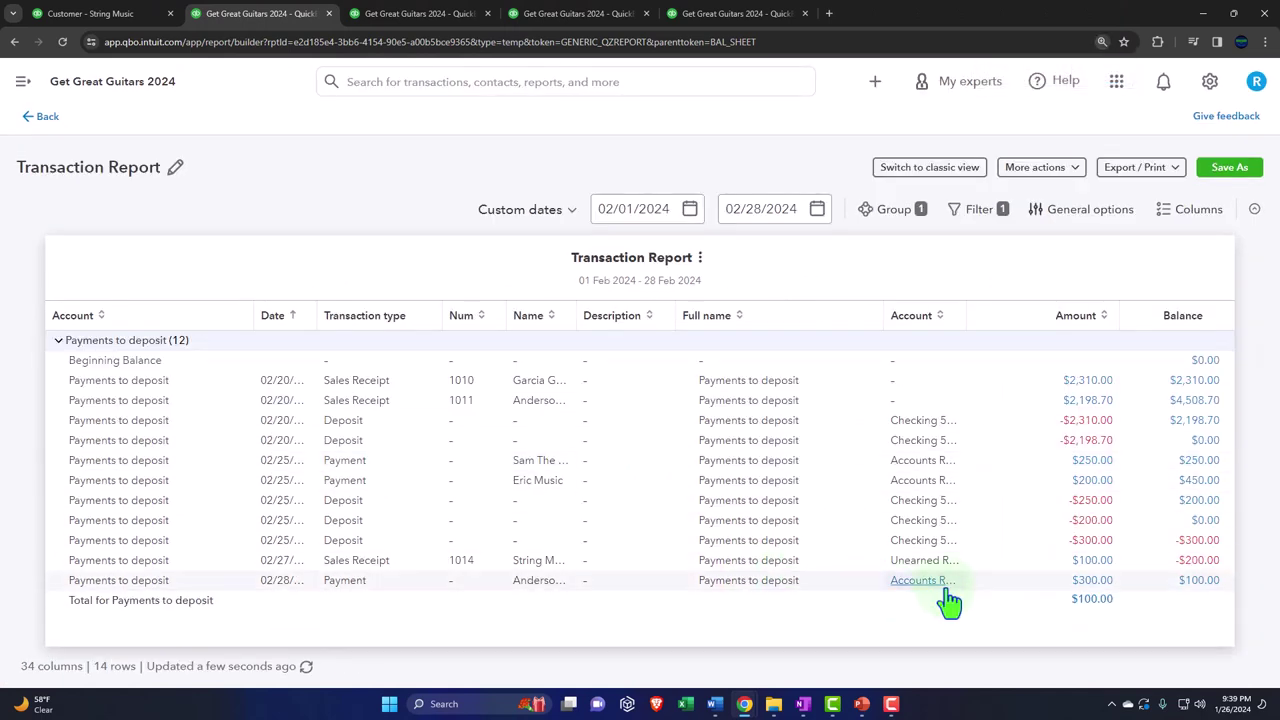
left_click(44, 118)
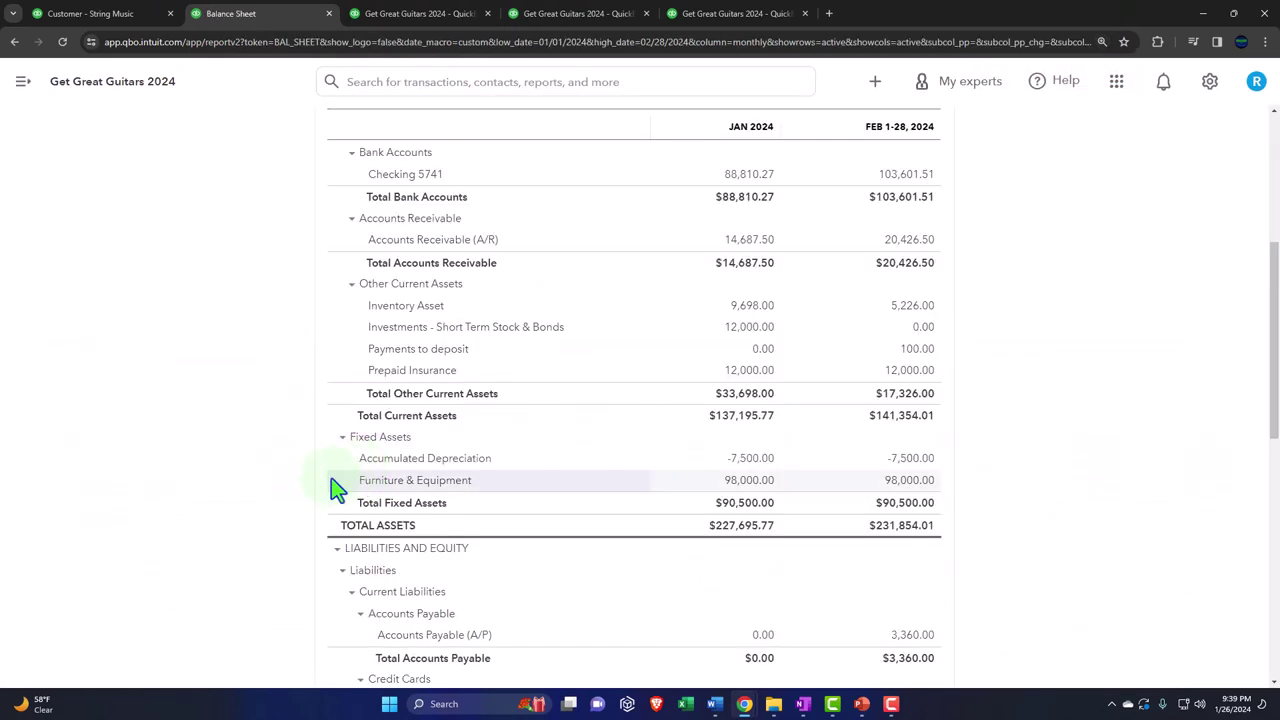
- Check the Profit and Loss income section, then examine Unearned Revenue among the Balance Sheet's other current liabilities
left_click(395, 13)
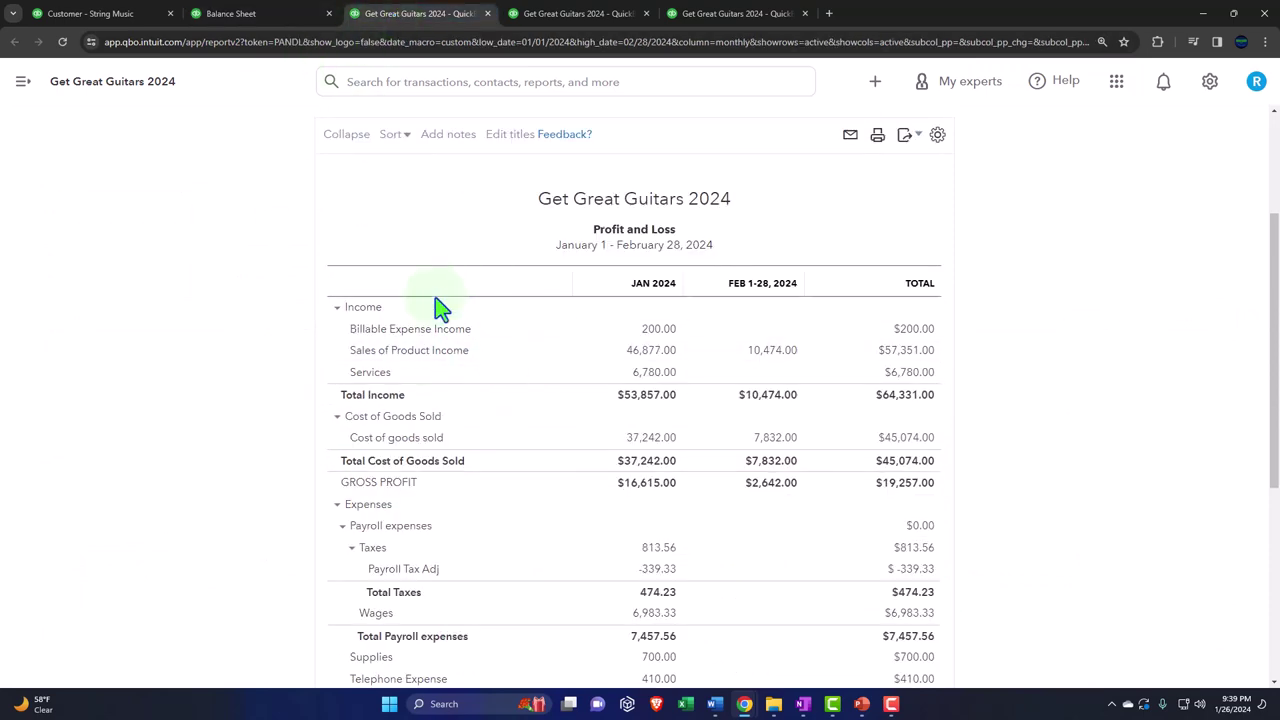
left_click(292, 13)
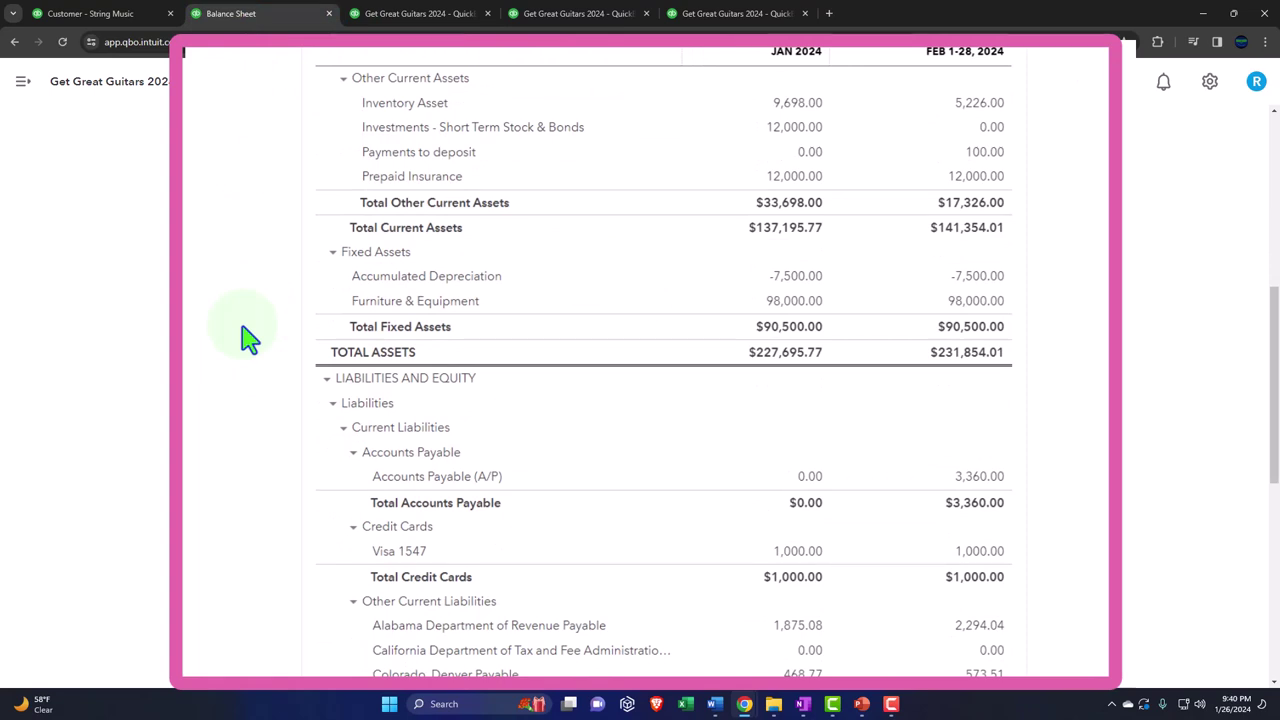
scroll(248, 338, "down", 5)
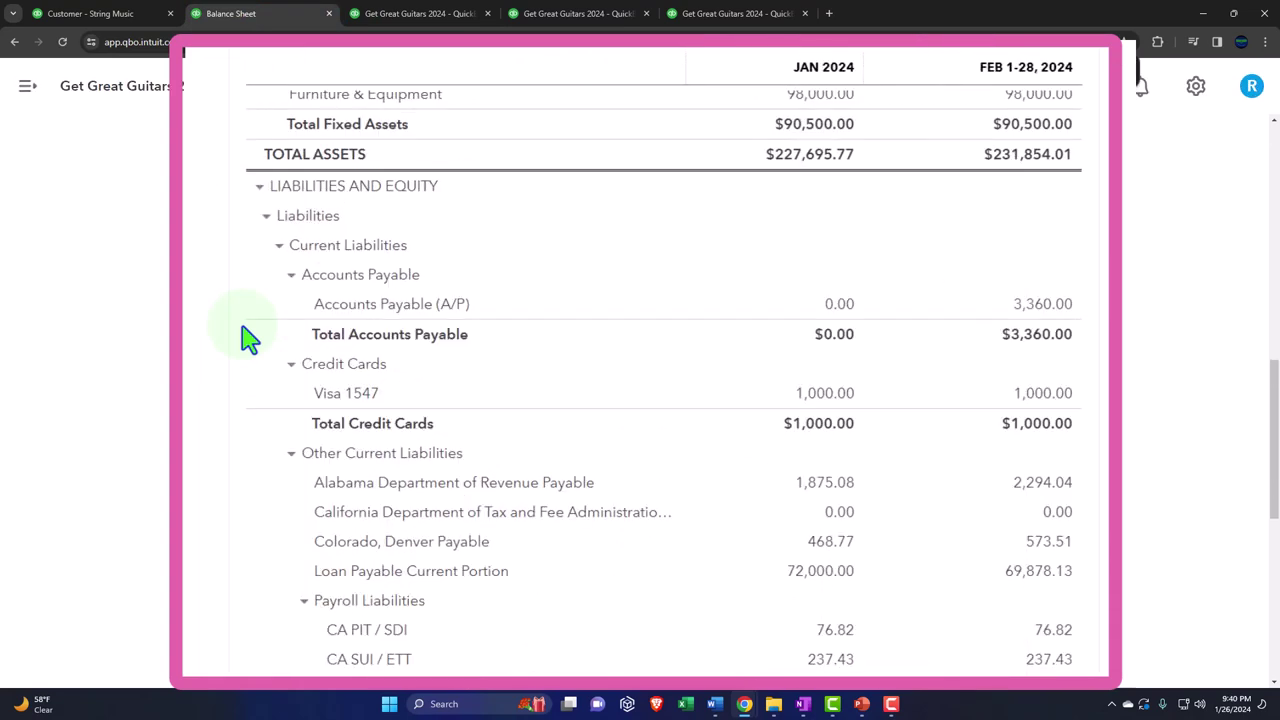
scroll(248, 338, "down", 3)
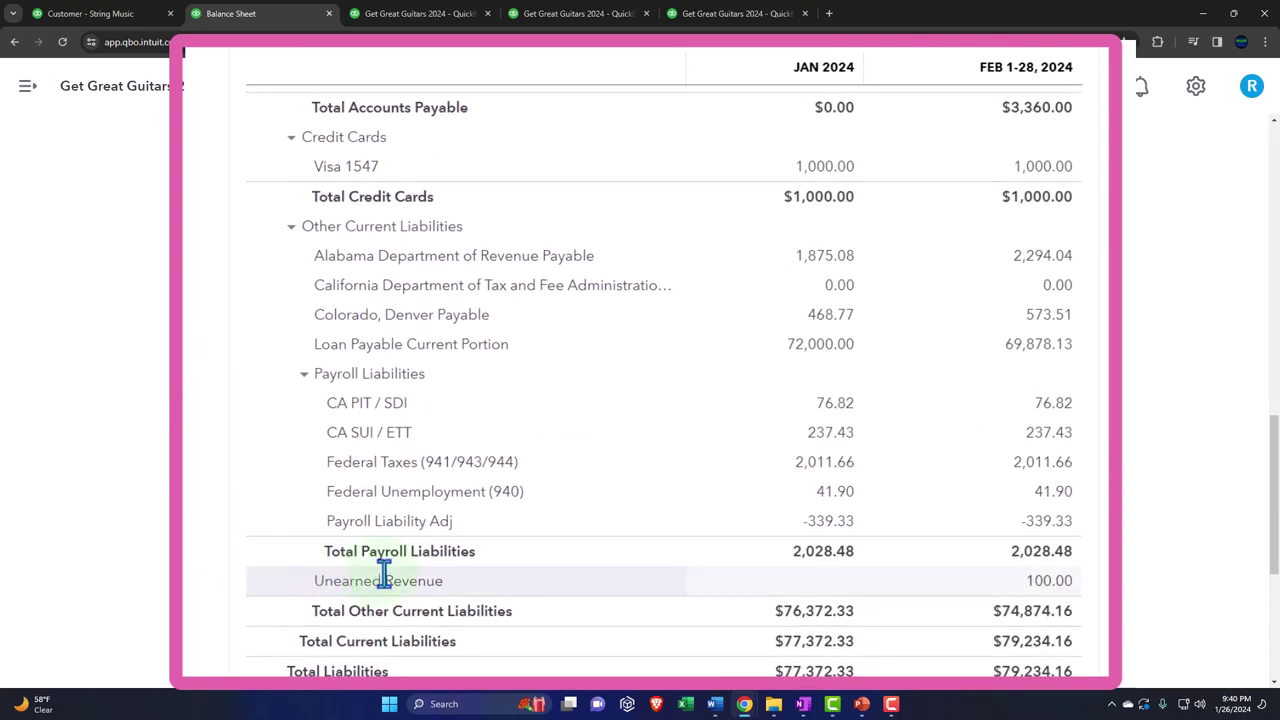
scroll(385, 571, "down", 1)
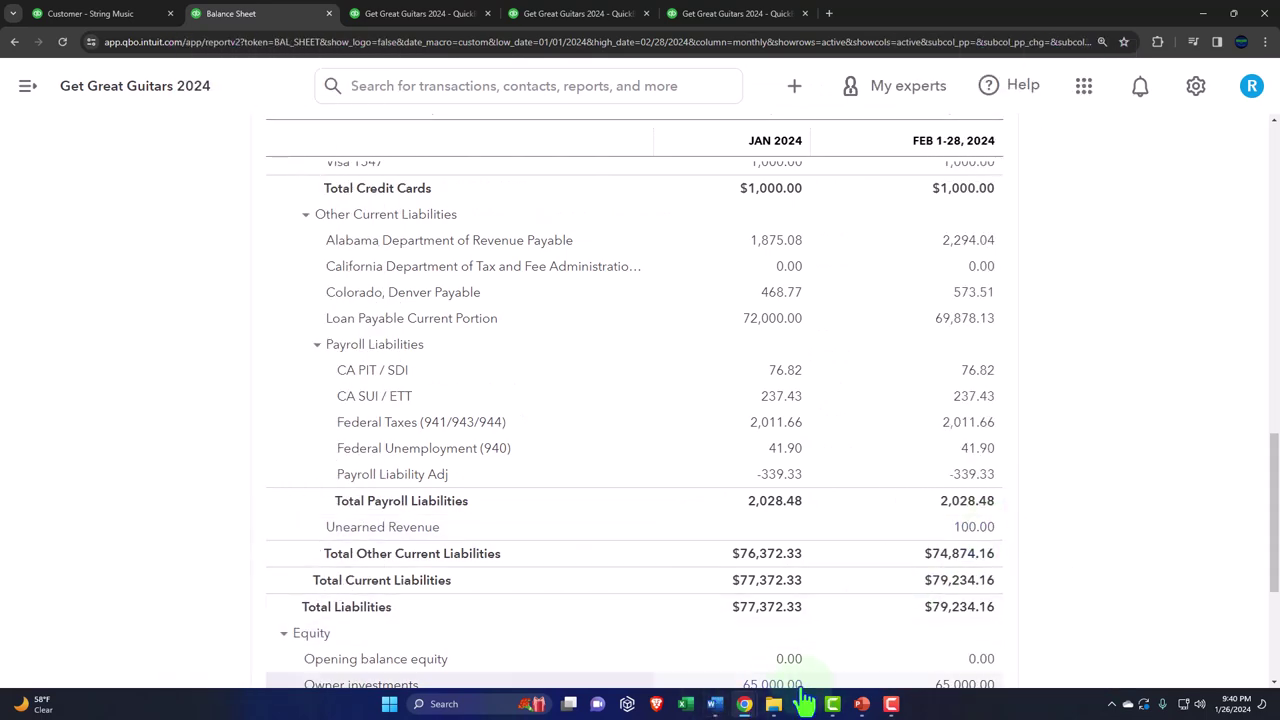
- Consult the QuickBooks Flow Chart in OneNote, then return to the Balance Sheet and compare Accounts Receivable with Unearned Revenue
left_click(800, 703)
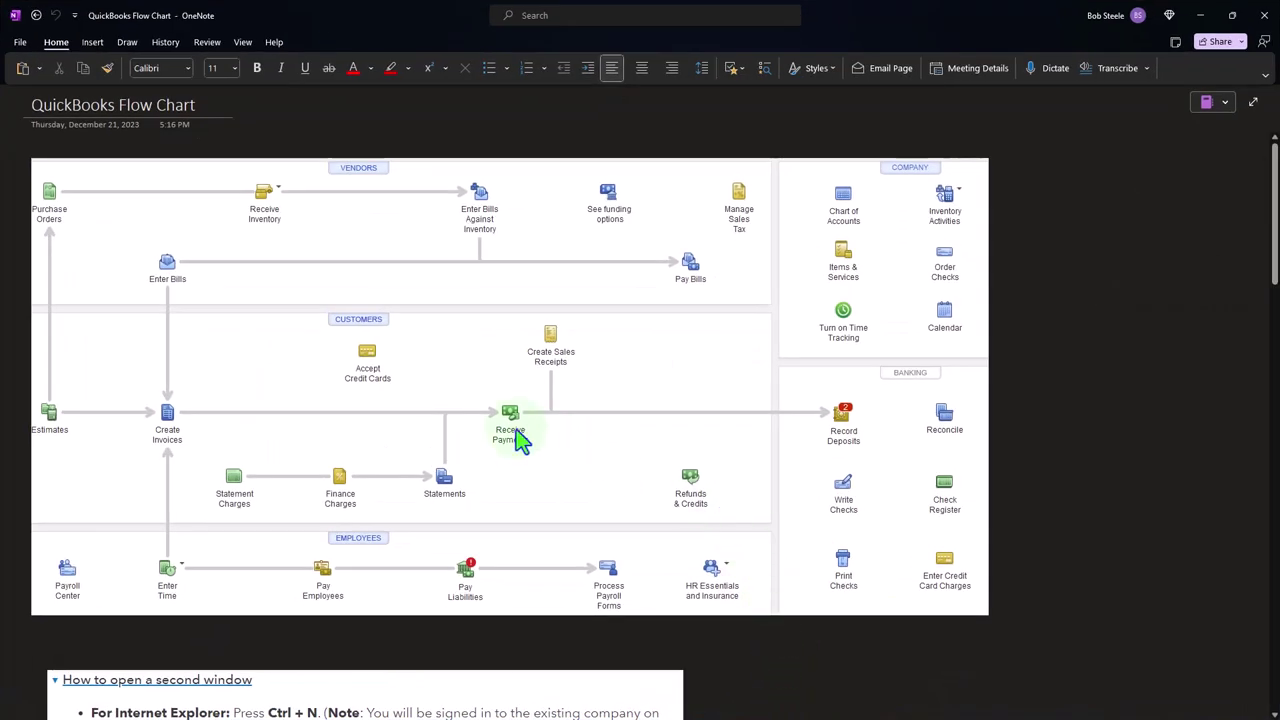
left_click(1201, 18)
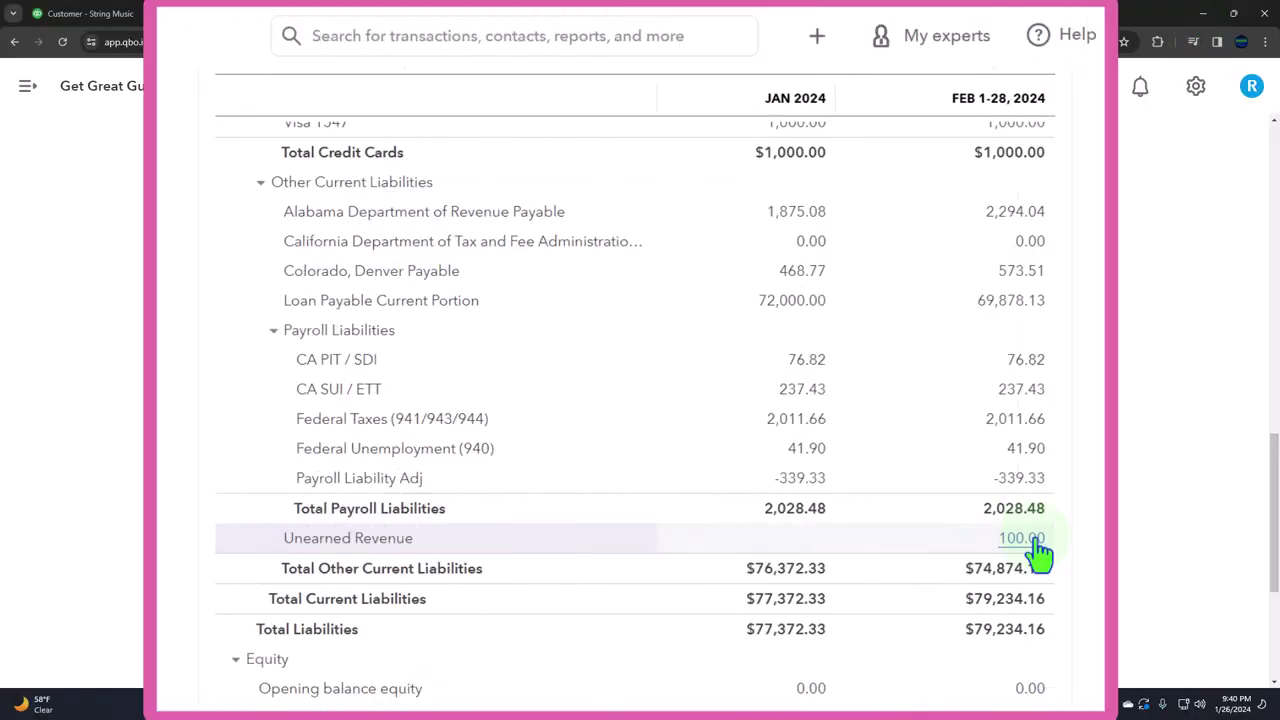
scroll(1040, 550, "up", 10)
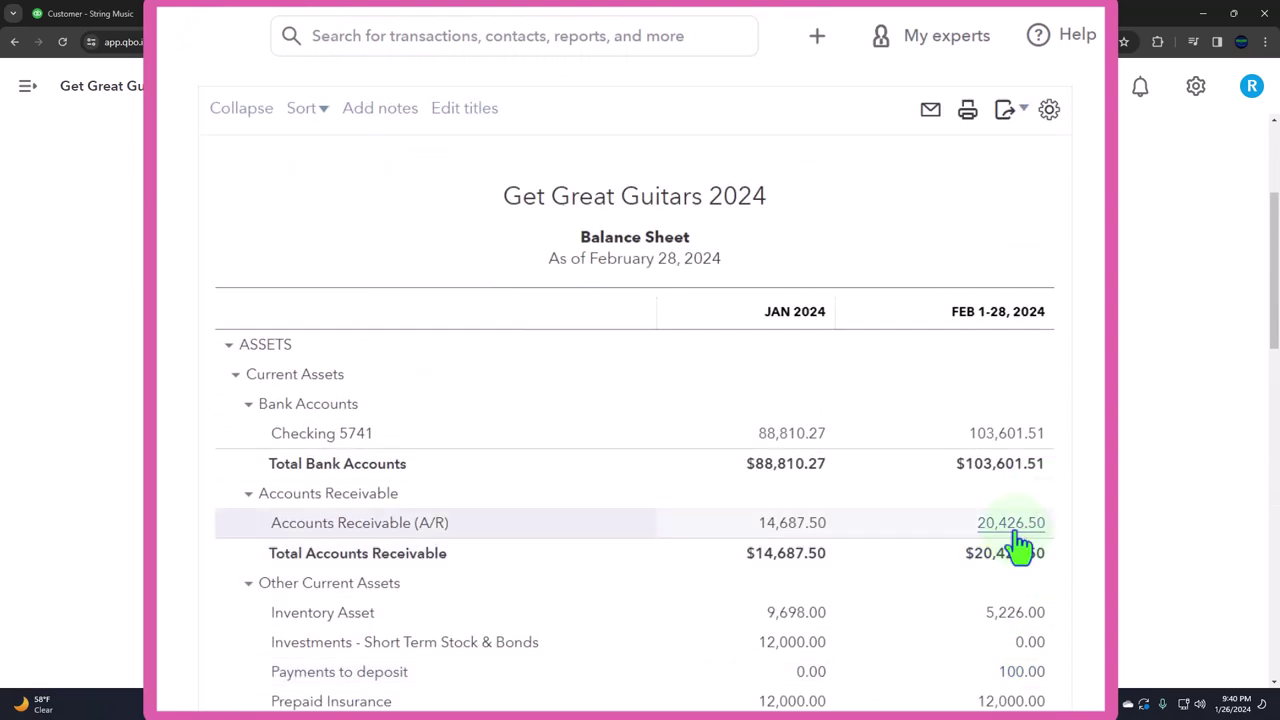
scroll(1020, 545, "down", 7)
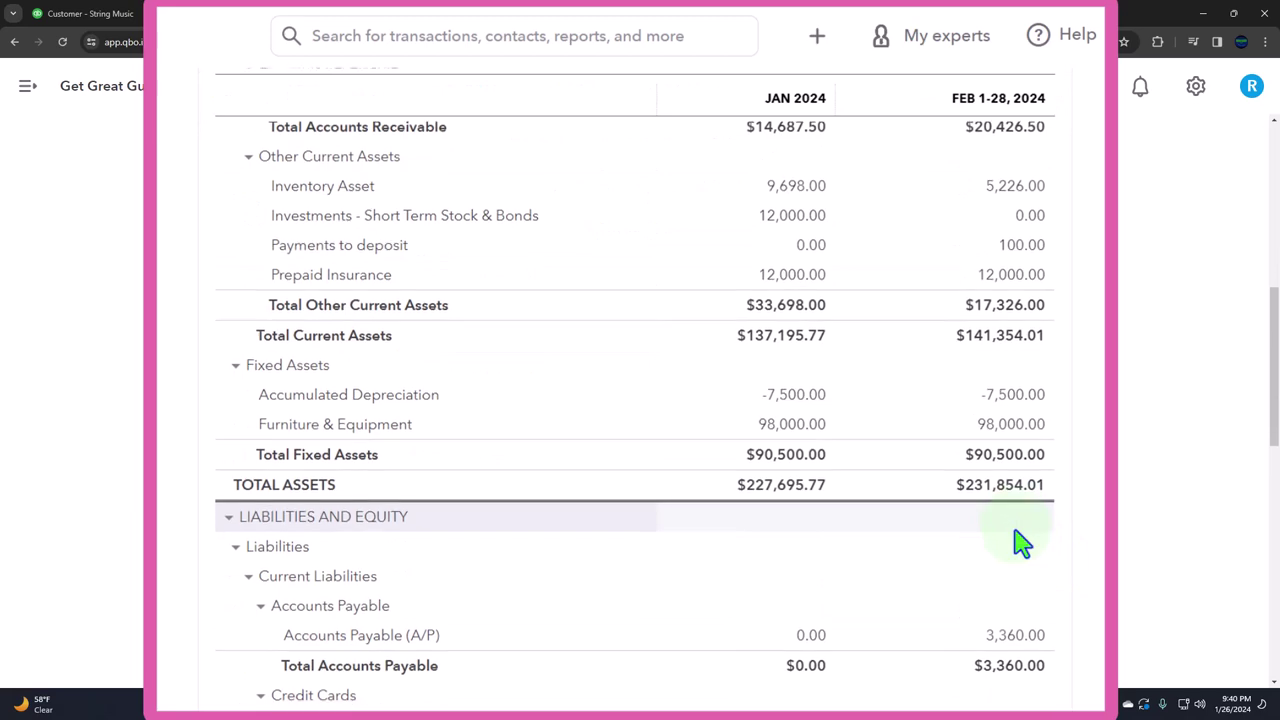
scroll(1020, 543, "down", 3)
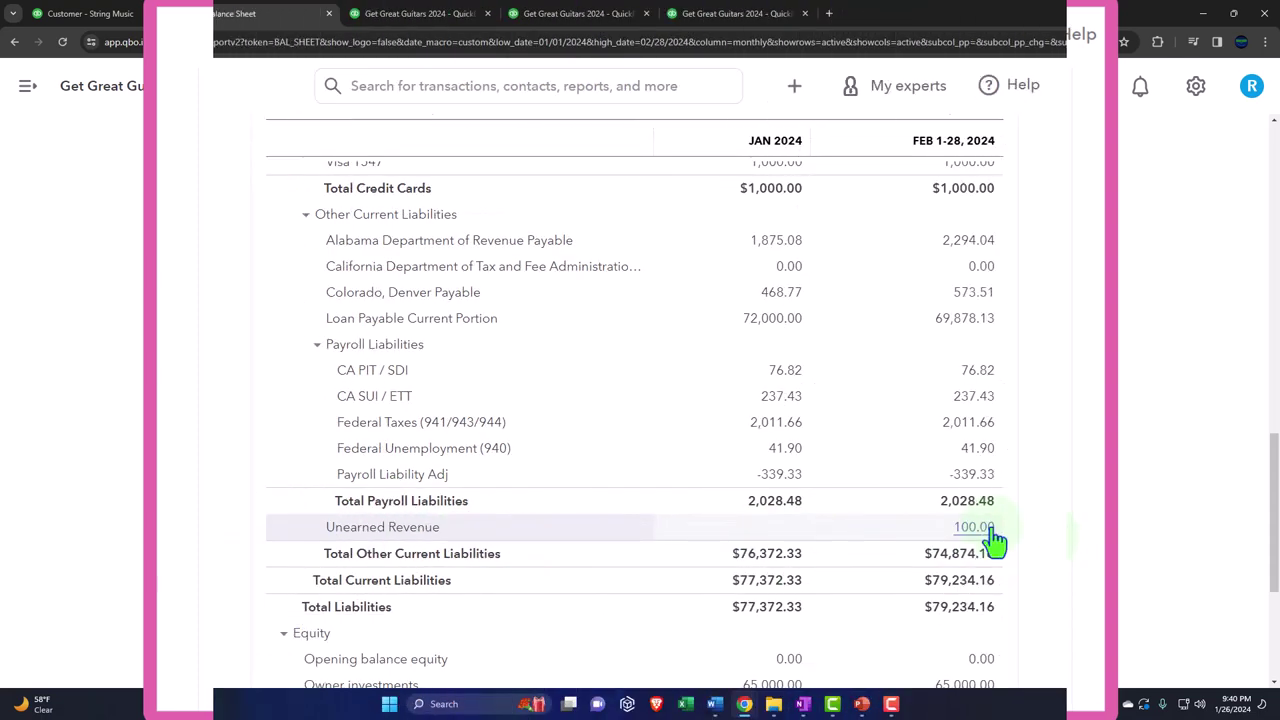
- Refresh the Customer Balance Detail report and review the customers' open balances through to the total
left_click(745, 14)
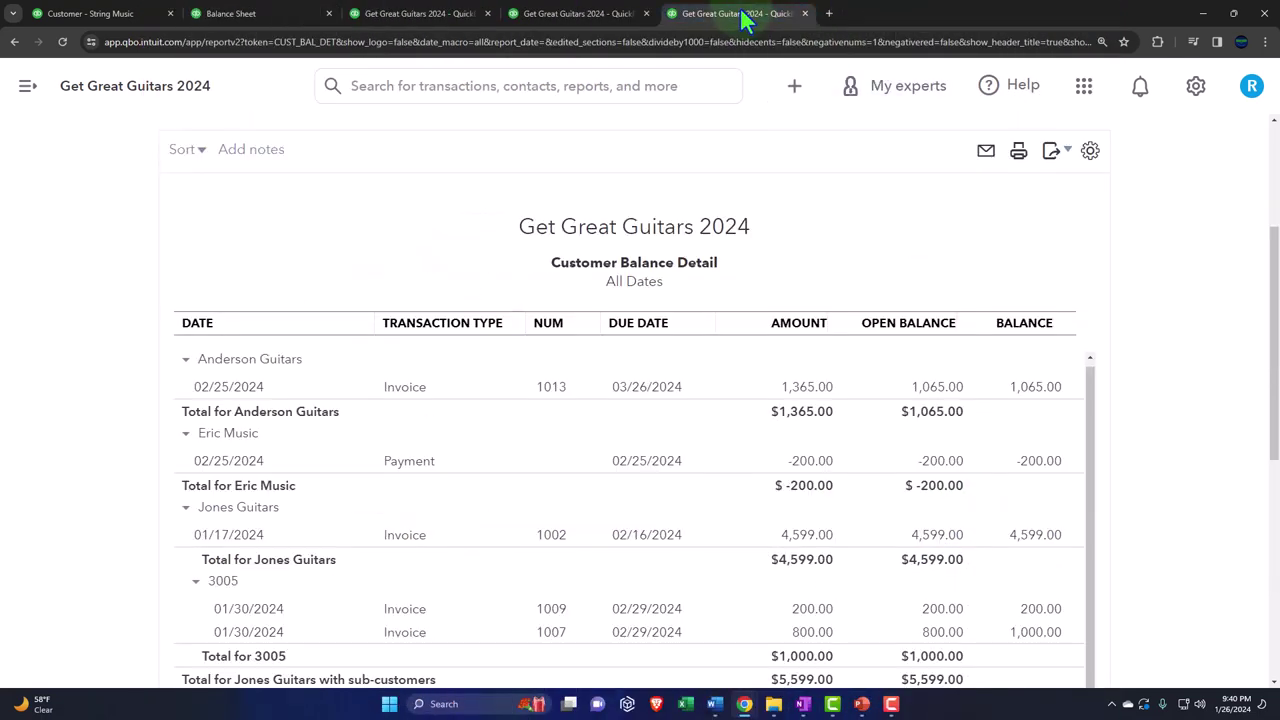
left_click(312, 321)
scroll(86, 400, "down", 3)
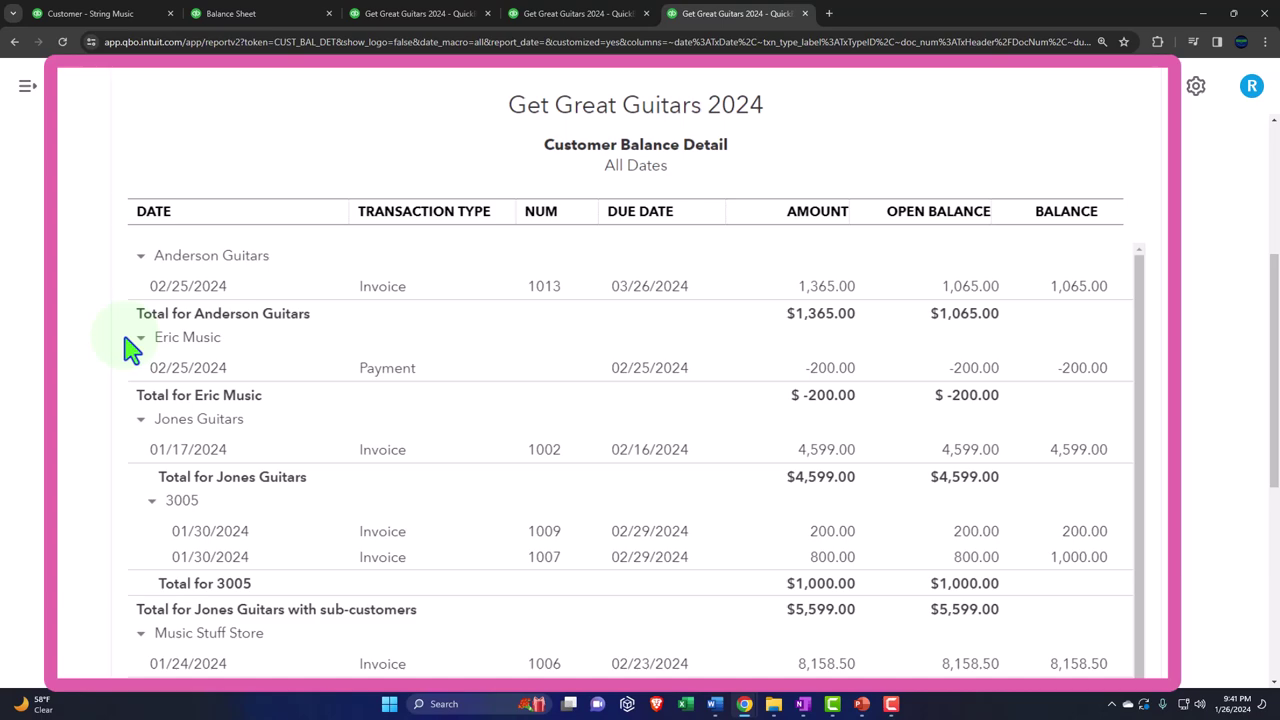
scroll(229, 494, "down", 5)
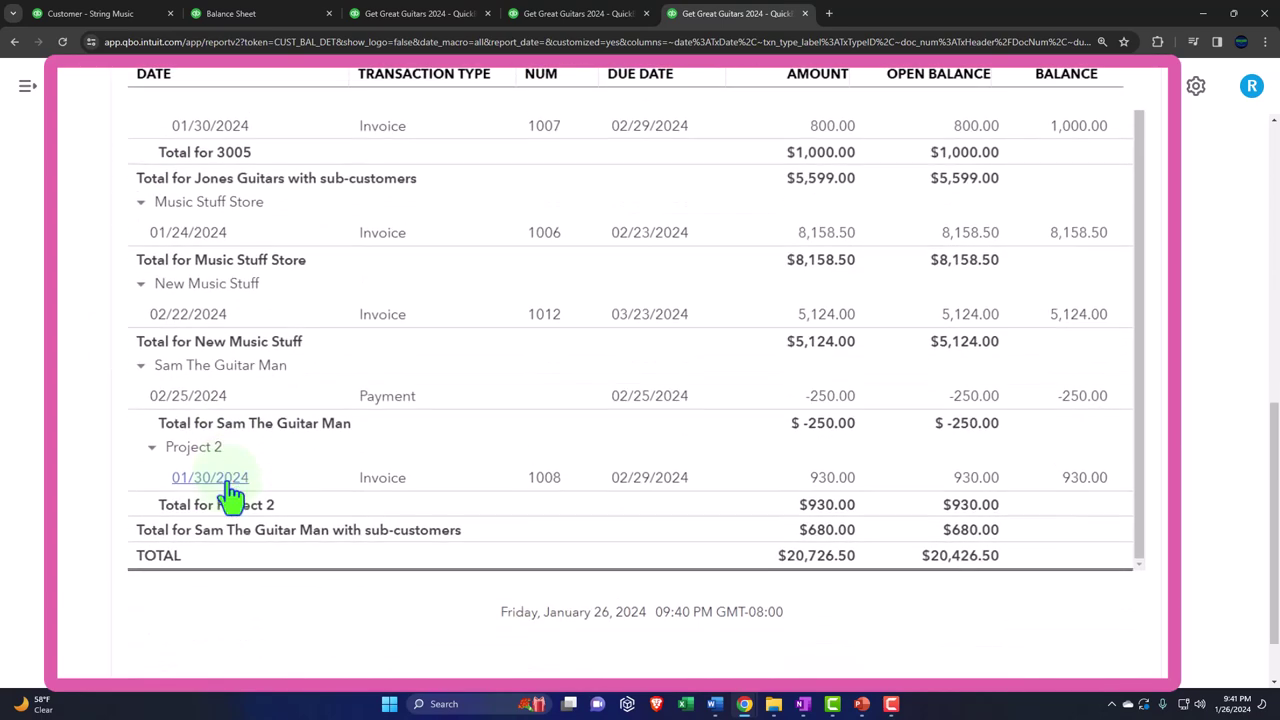
scroll(229, 494, "down", 1)
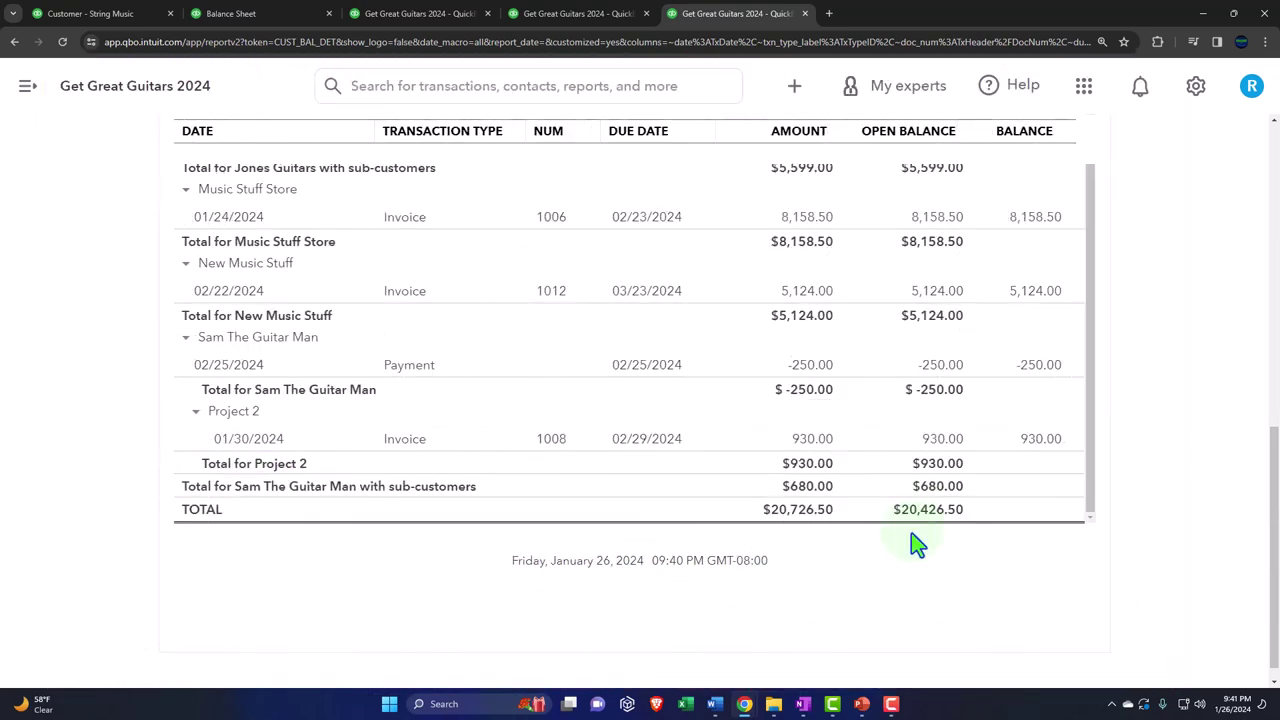
- Look over the Trial Balance and Profit and Loss reports, then return to the Balance Sheet's liabilities
left_click(537, 18)
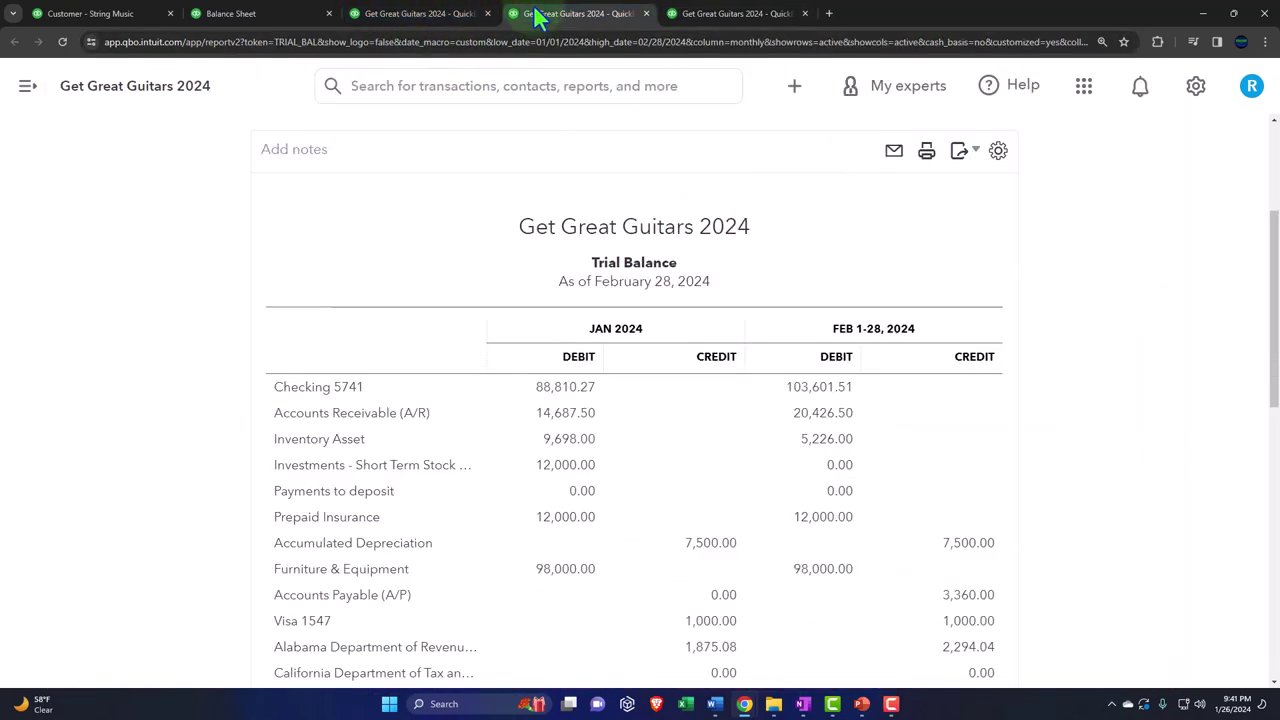
left_click(420, 14)
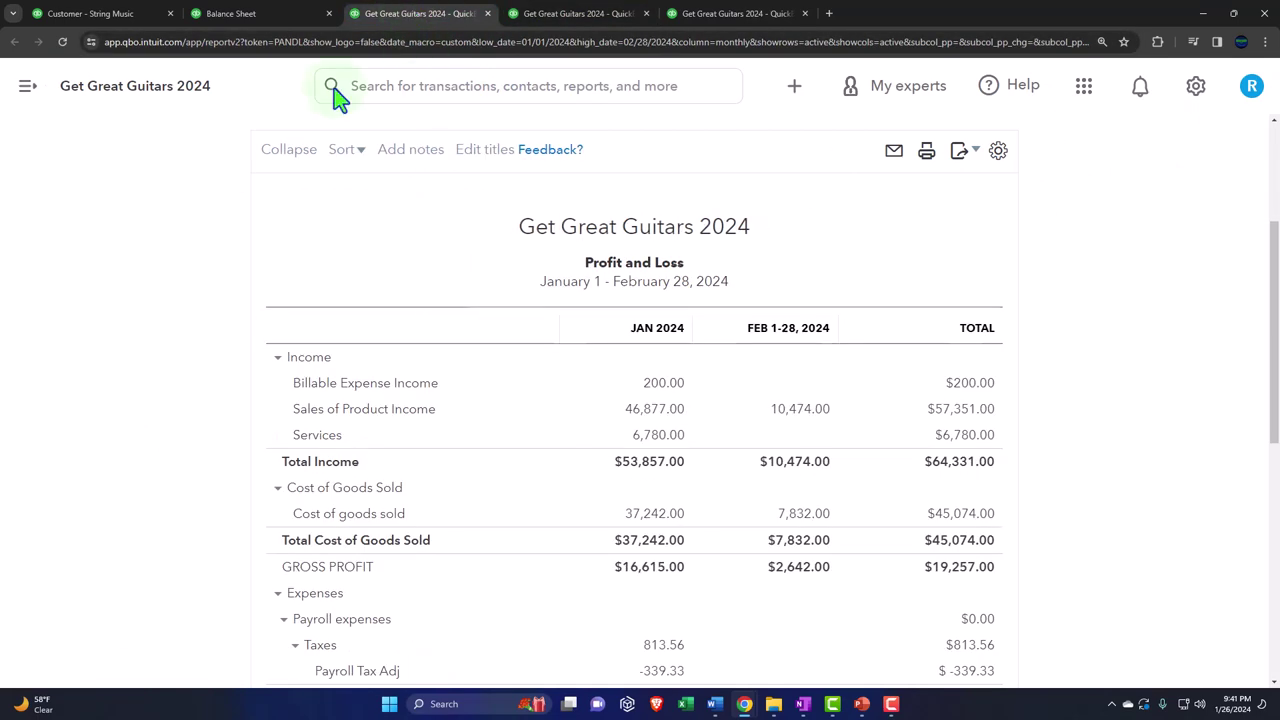
left_click(231, 13)
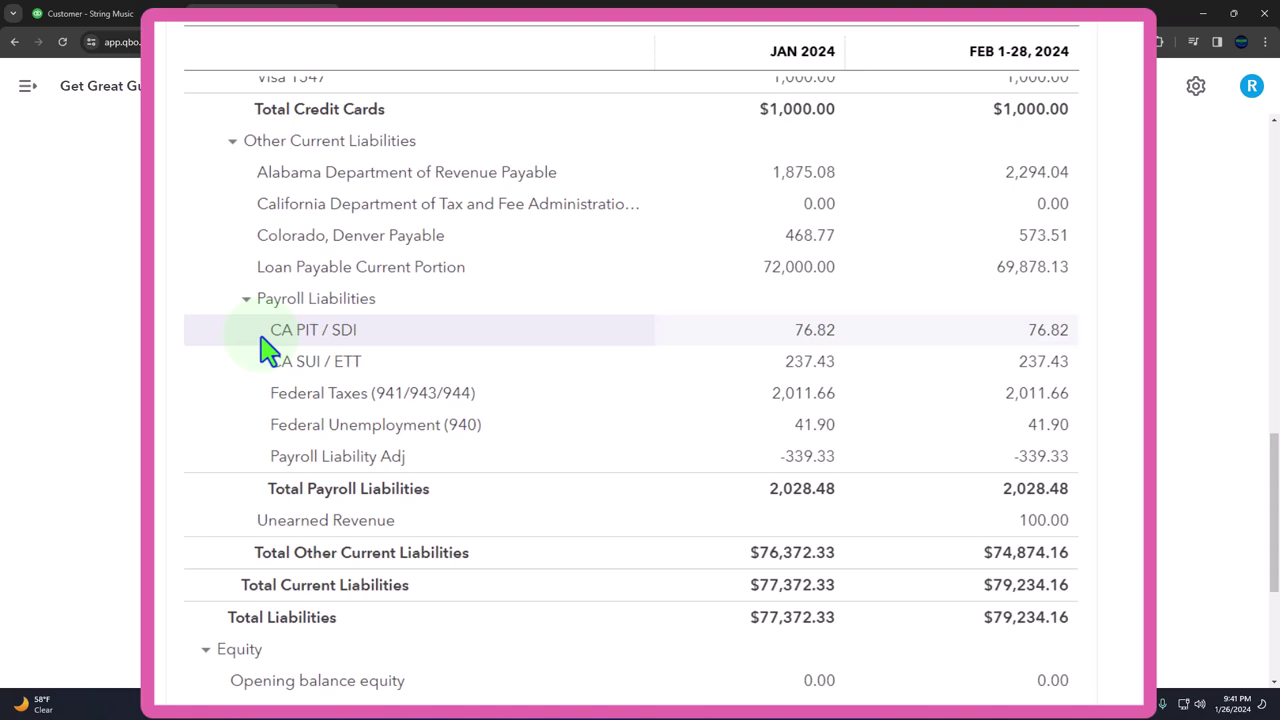
- Review the open balances in the full customer list, then open String Music's record to examine its transactions
left_click(120, 13)
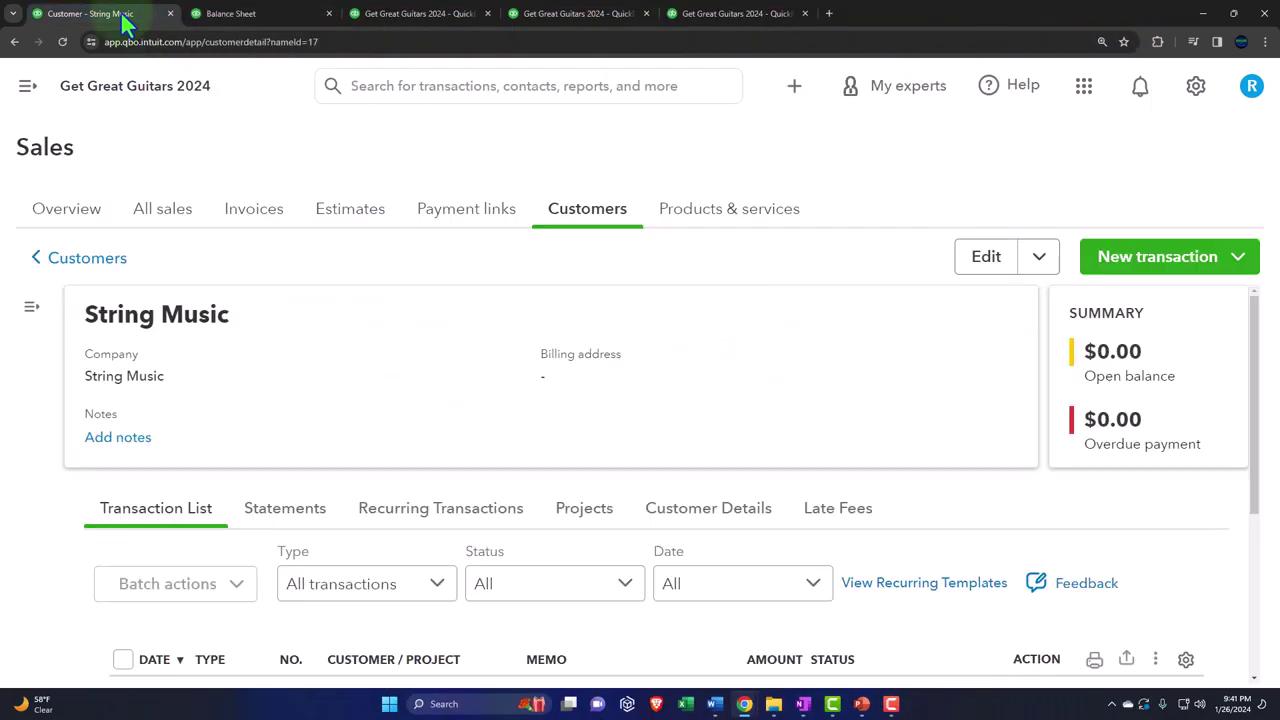
left_click(84, 260)
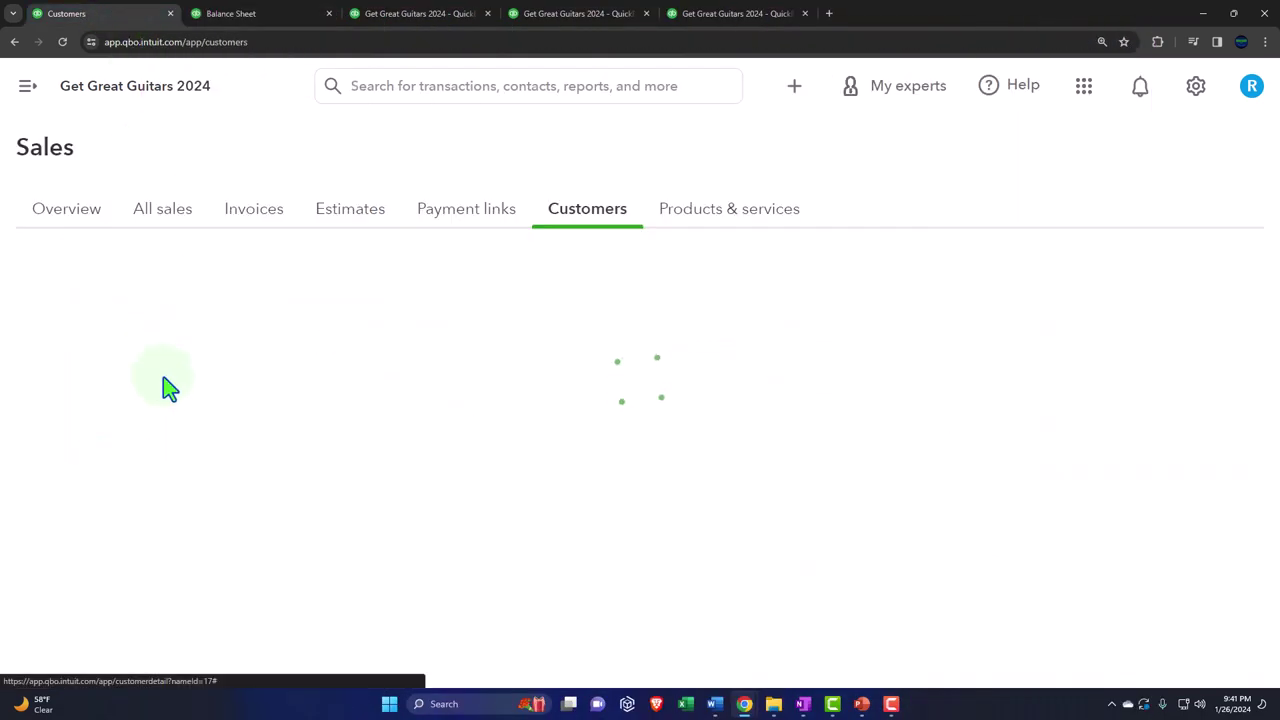
key("ctrl+minus")
scroll(163, 377, "down", 1)
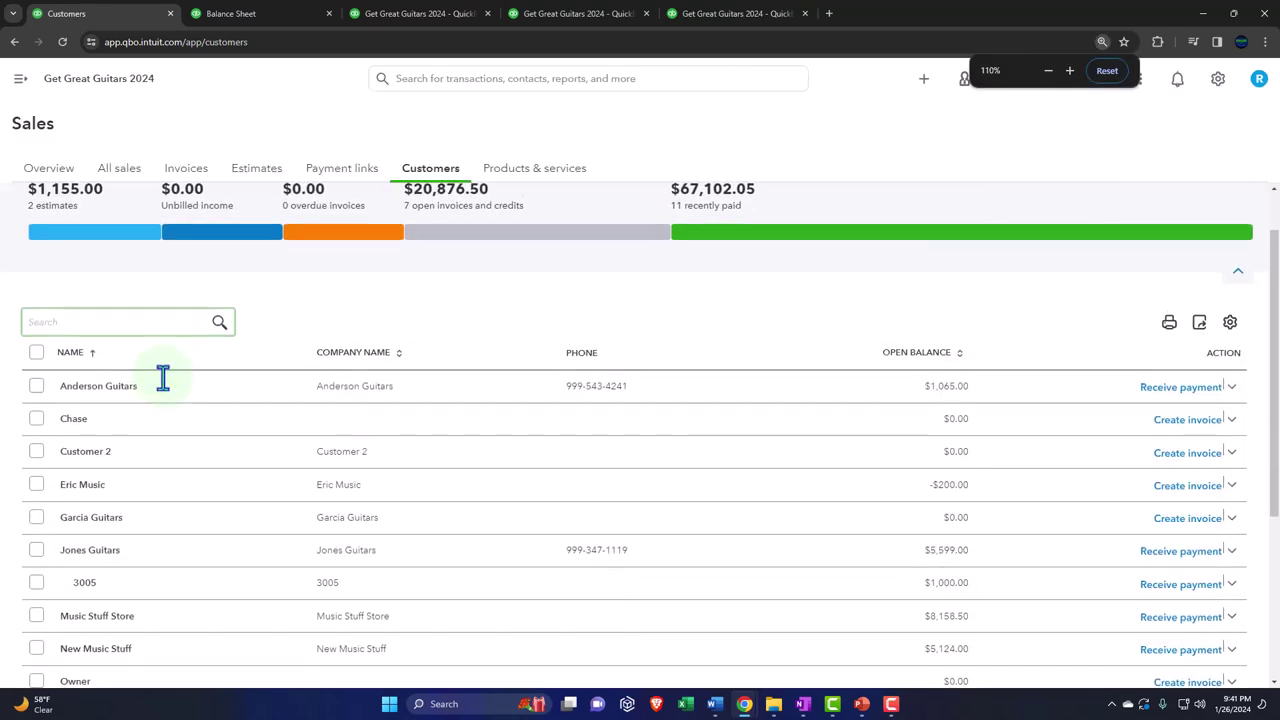
scroll(163, 377, "down", 3)
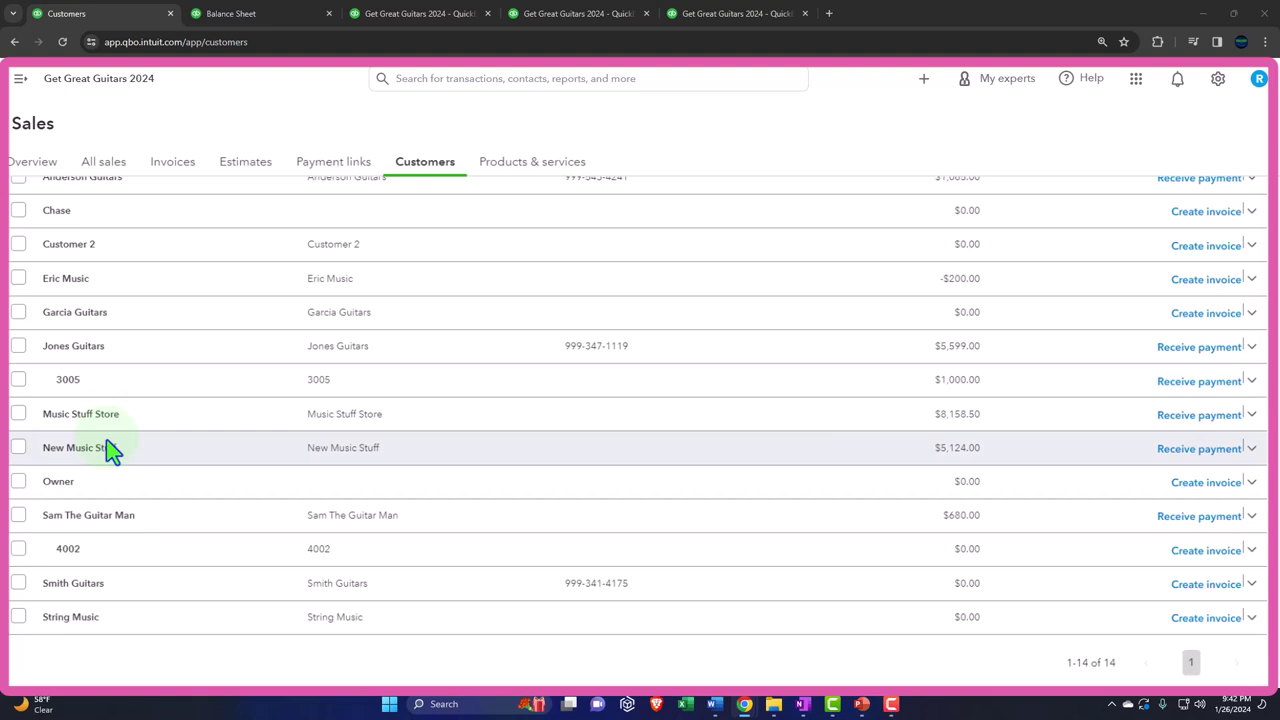
scroll(110, 452, "up", 1)
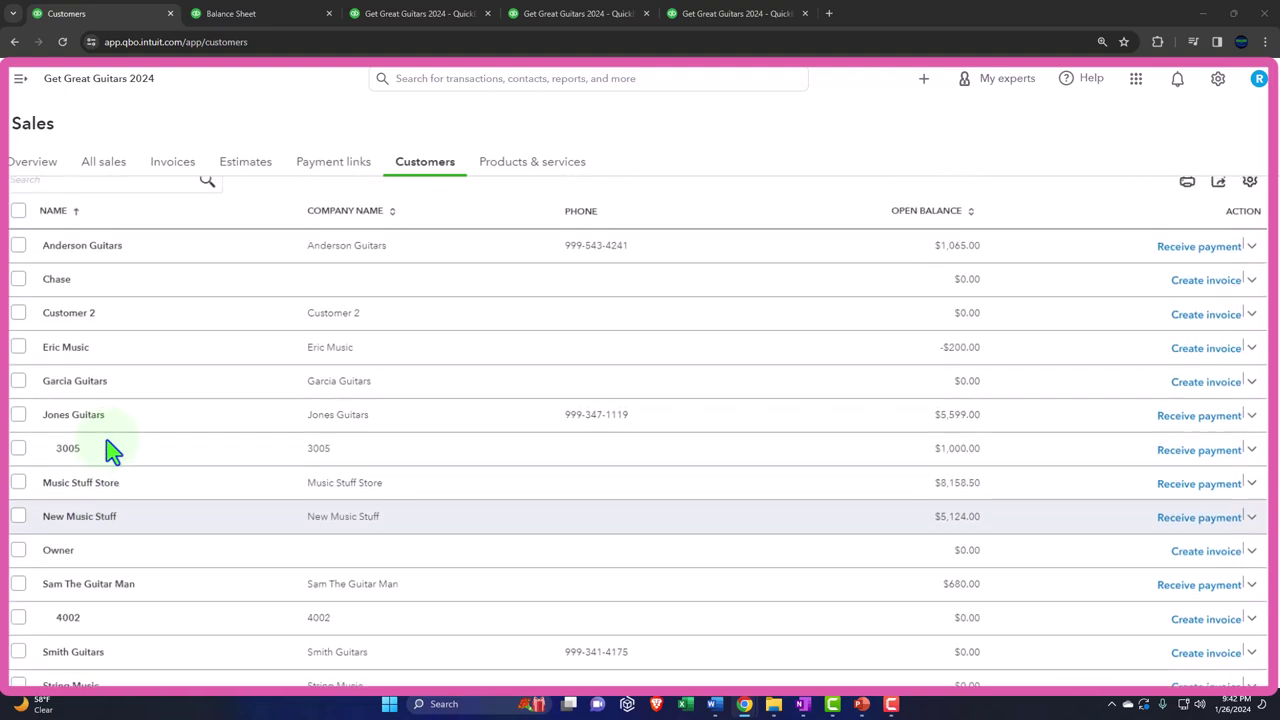
scroll(110, 452, "down", 1)
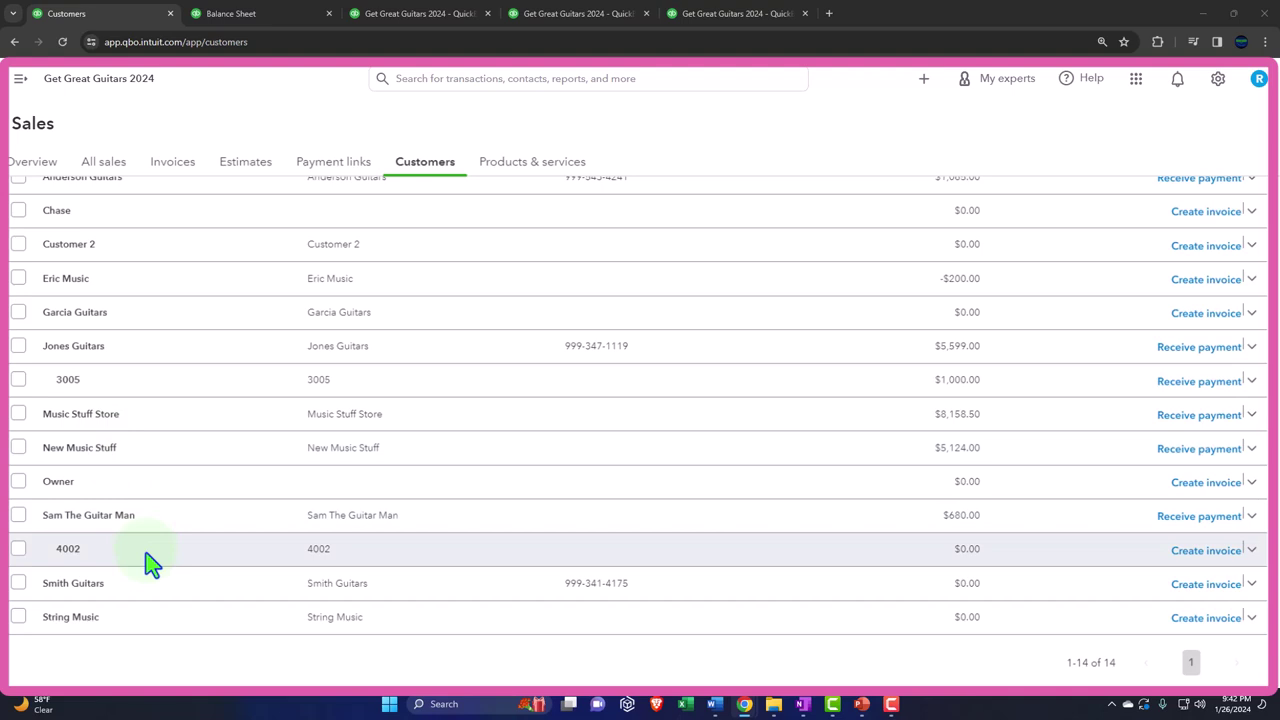
scroll(150, 563, "down", 1)
left_click(105, 546)
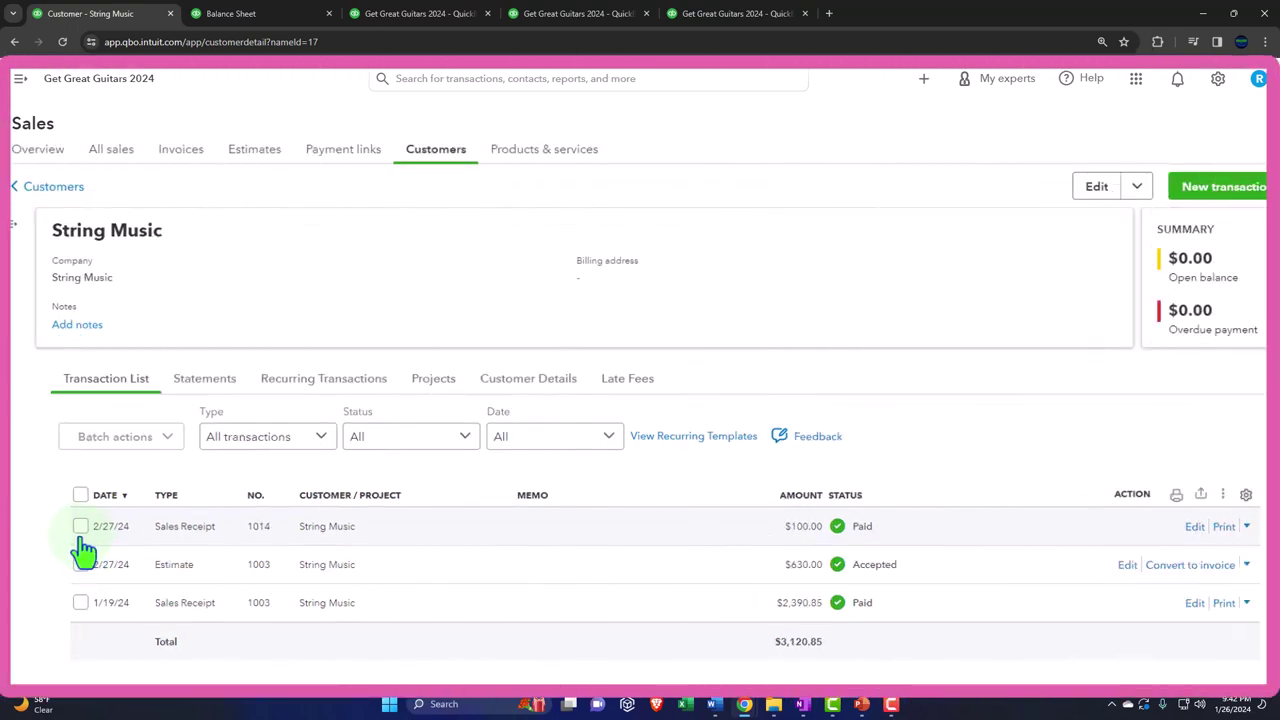
- Review Eric Music's transactions for comparison, including the unapplied payment, then return to String Music's transaction list
scroll(88, 535, "down", 1)
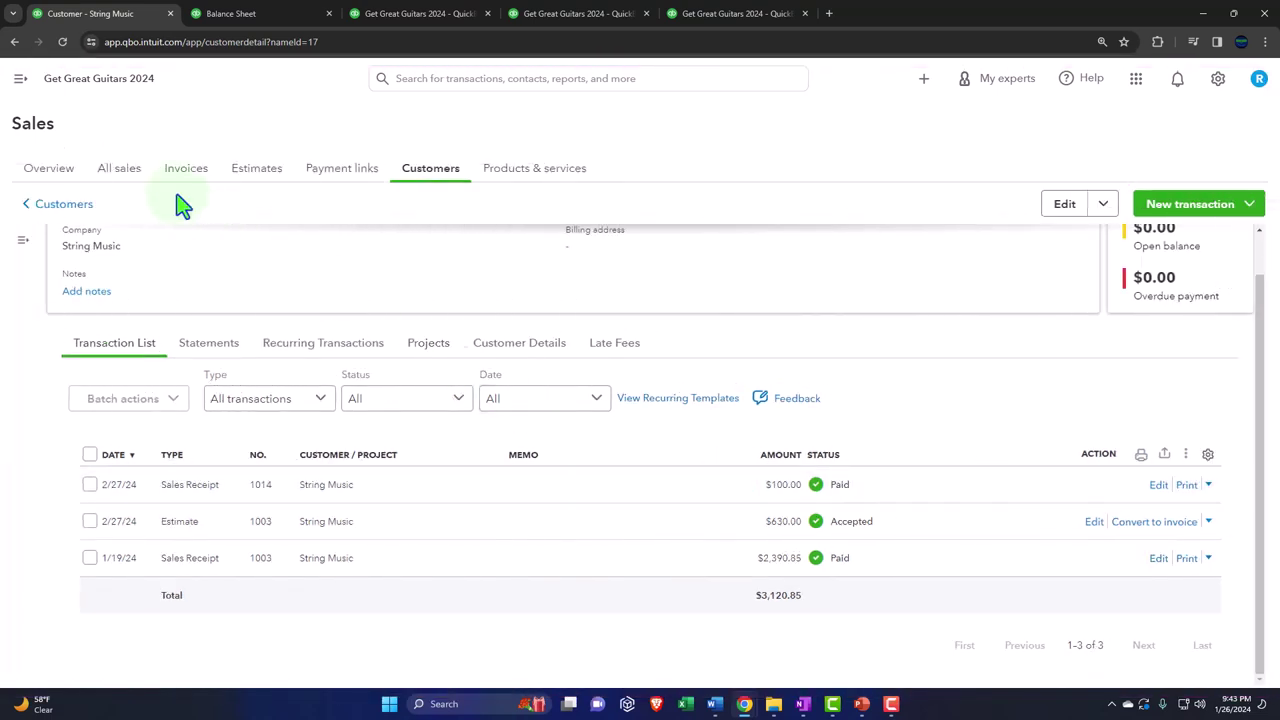
left_click(56, 204)
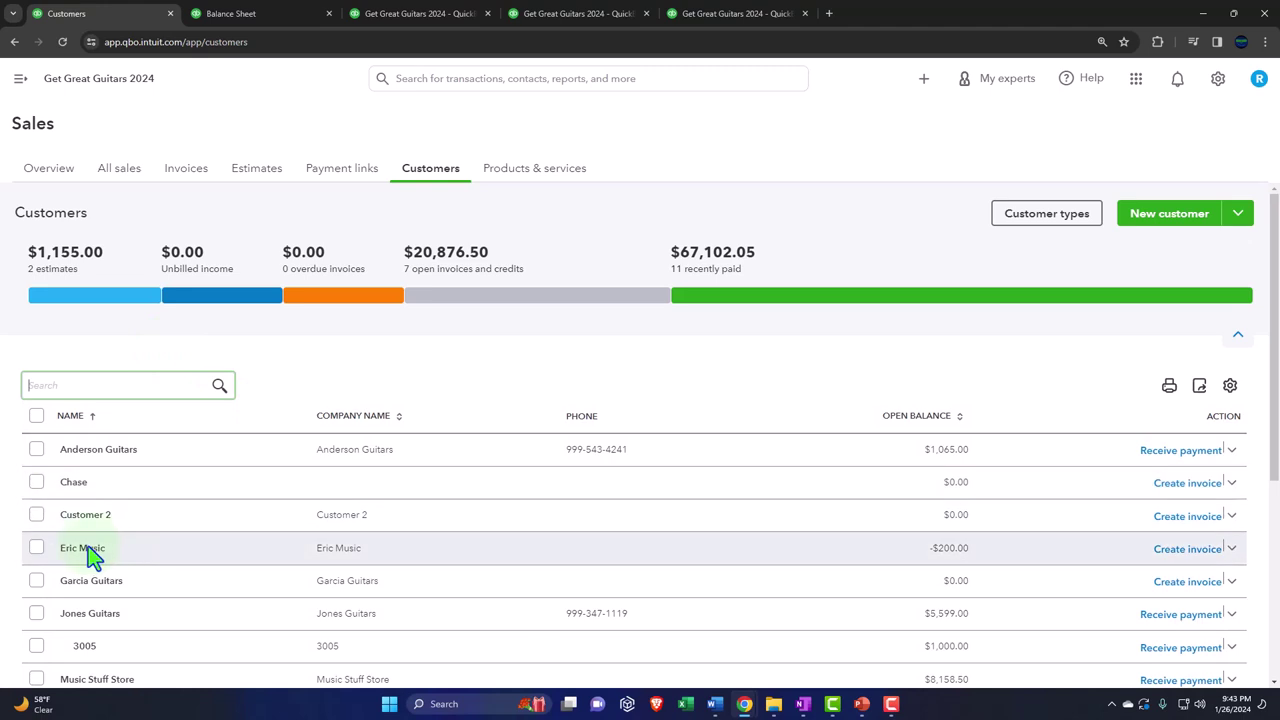
left_click(87, 546)
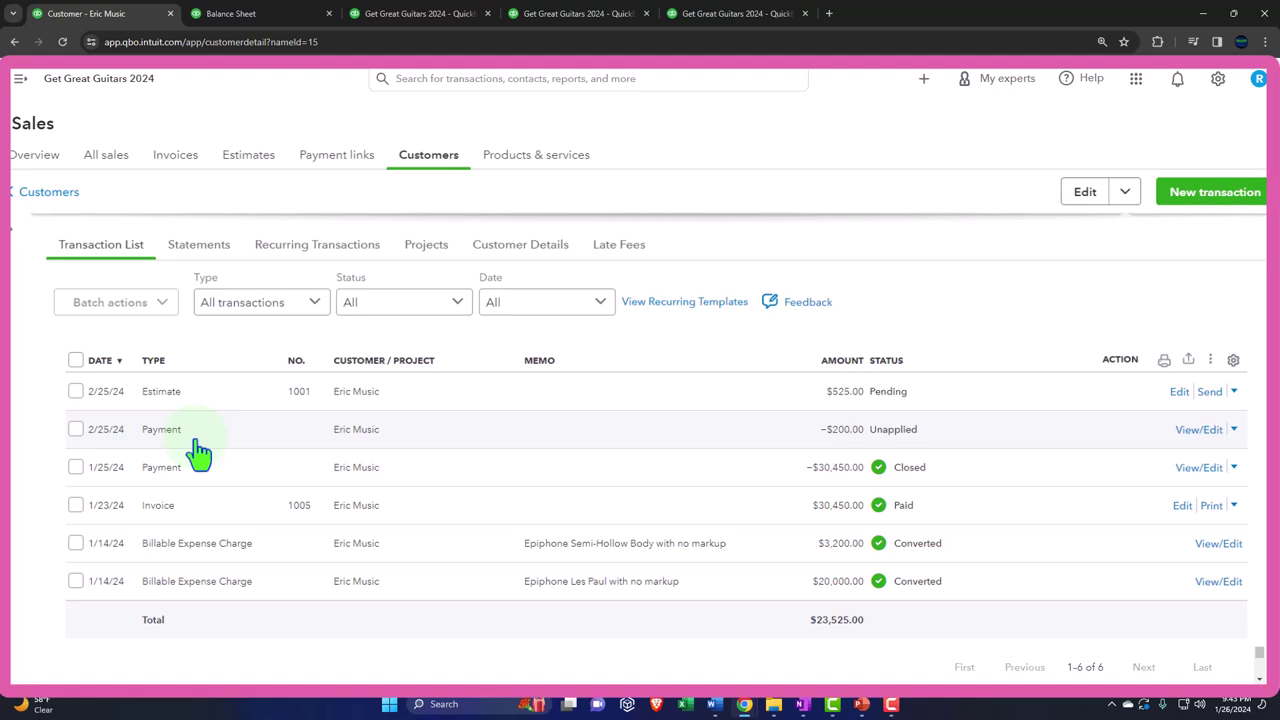
left_click(45, 195)
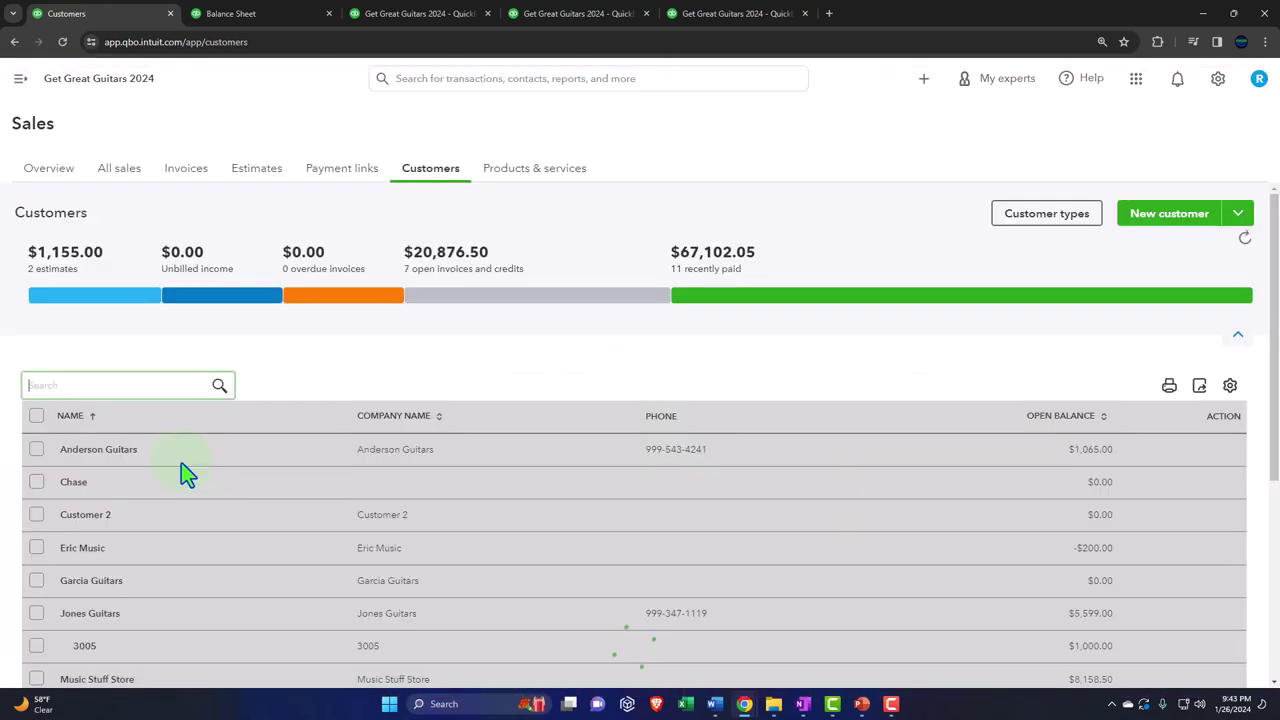
scroll(181, 464, "down", 4)
left_click(128, 543)
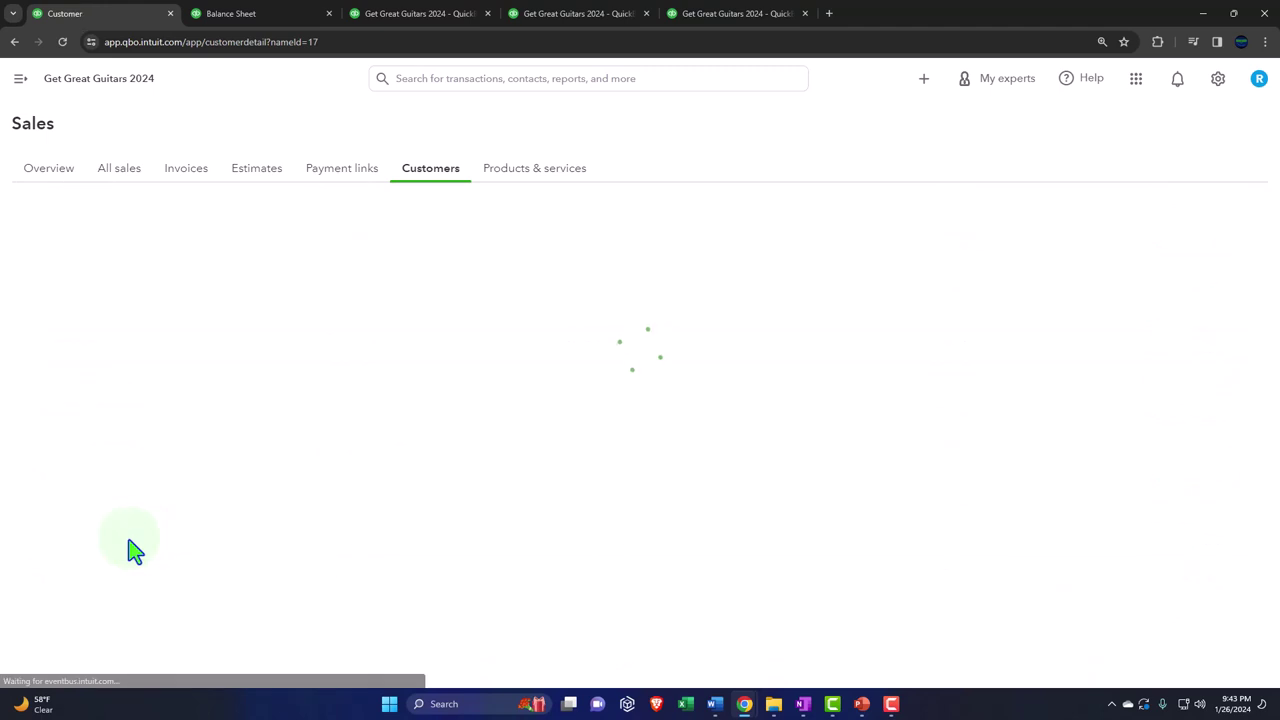
scroll(208, 528, "down", 1)
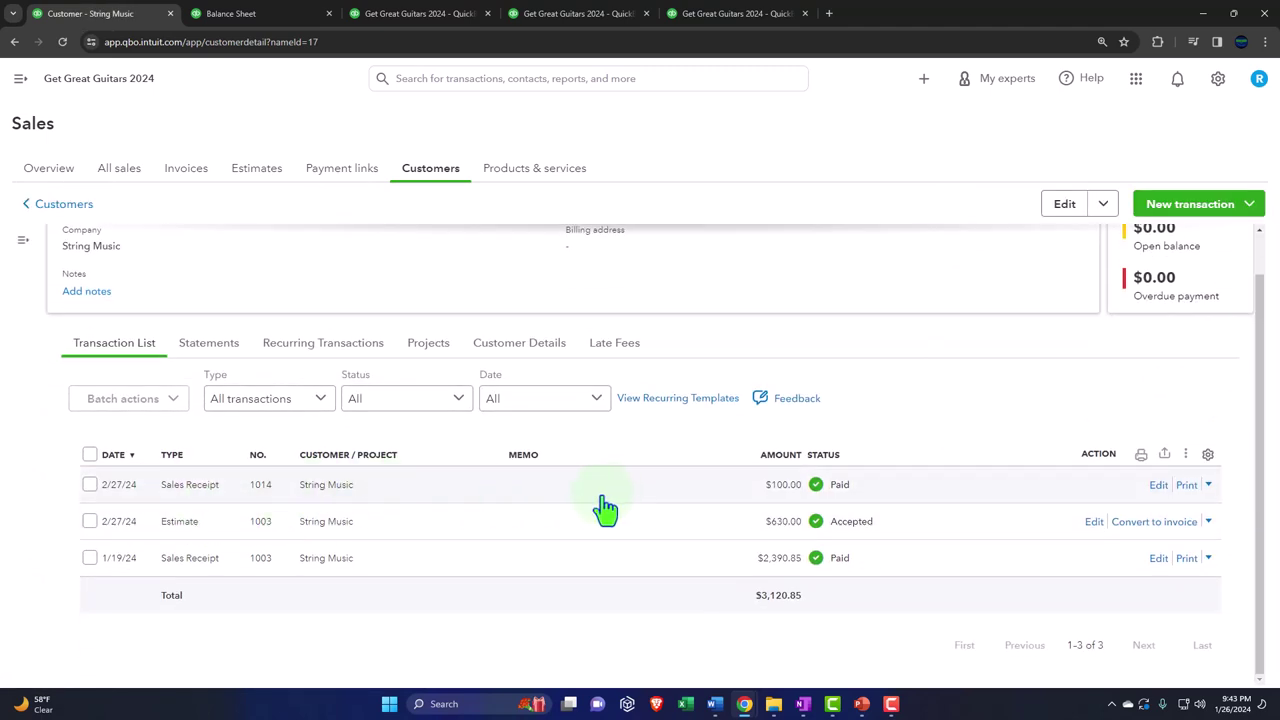
- Open String Music's sales receipt 1014 in full, examine its Customer Deposit line, and close it unchanged
left_click(413, 493)
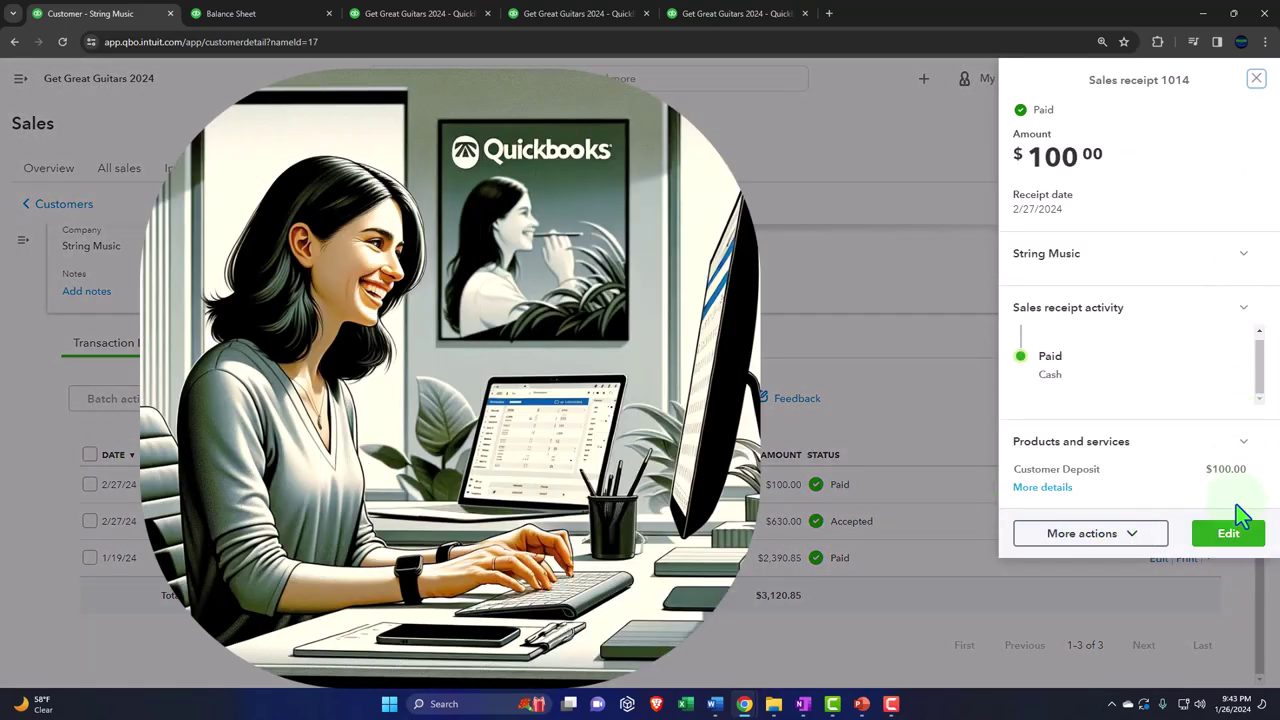
left_click(1228, 533)
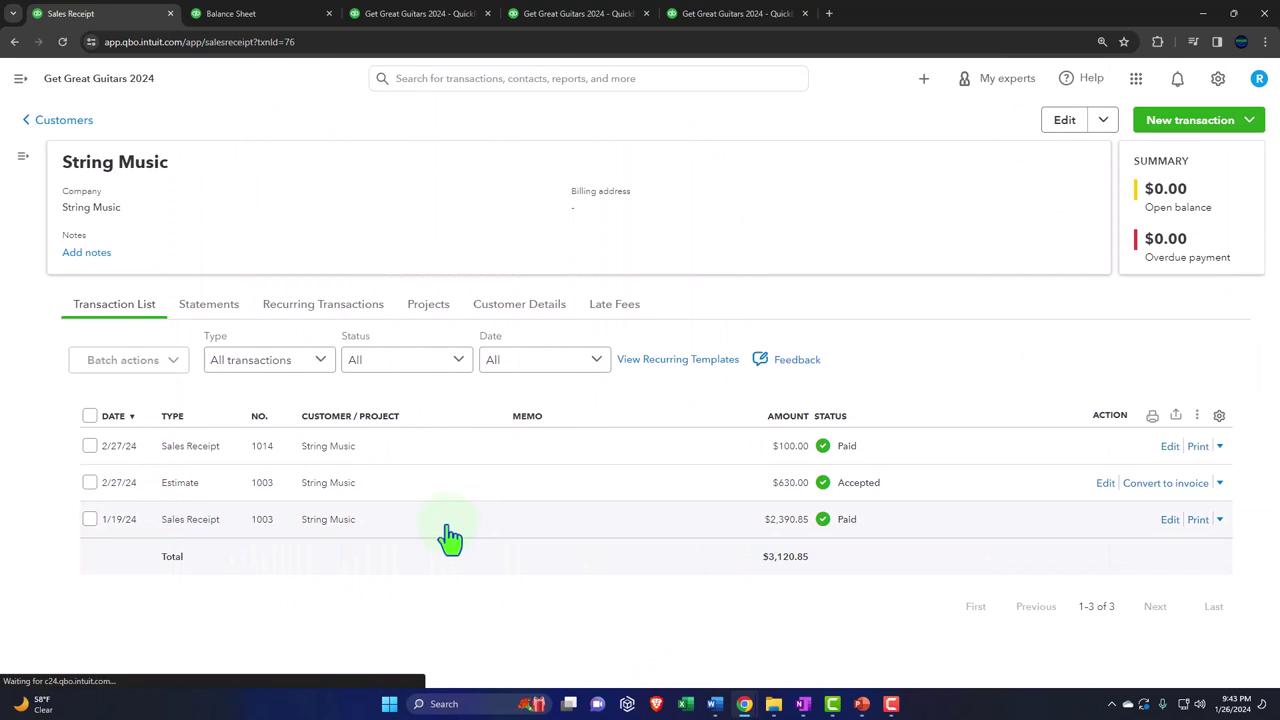
scroll(228, 540, "down", 1)
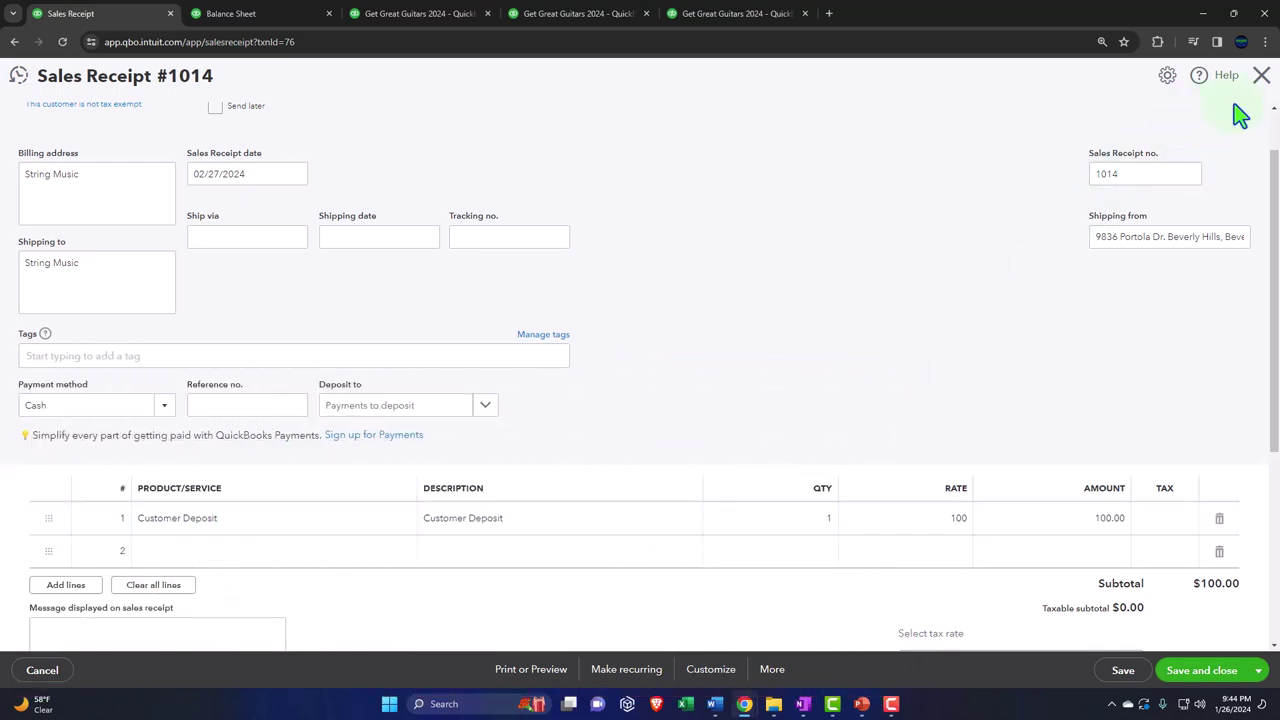
left_click(1260, 77)
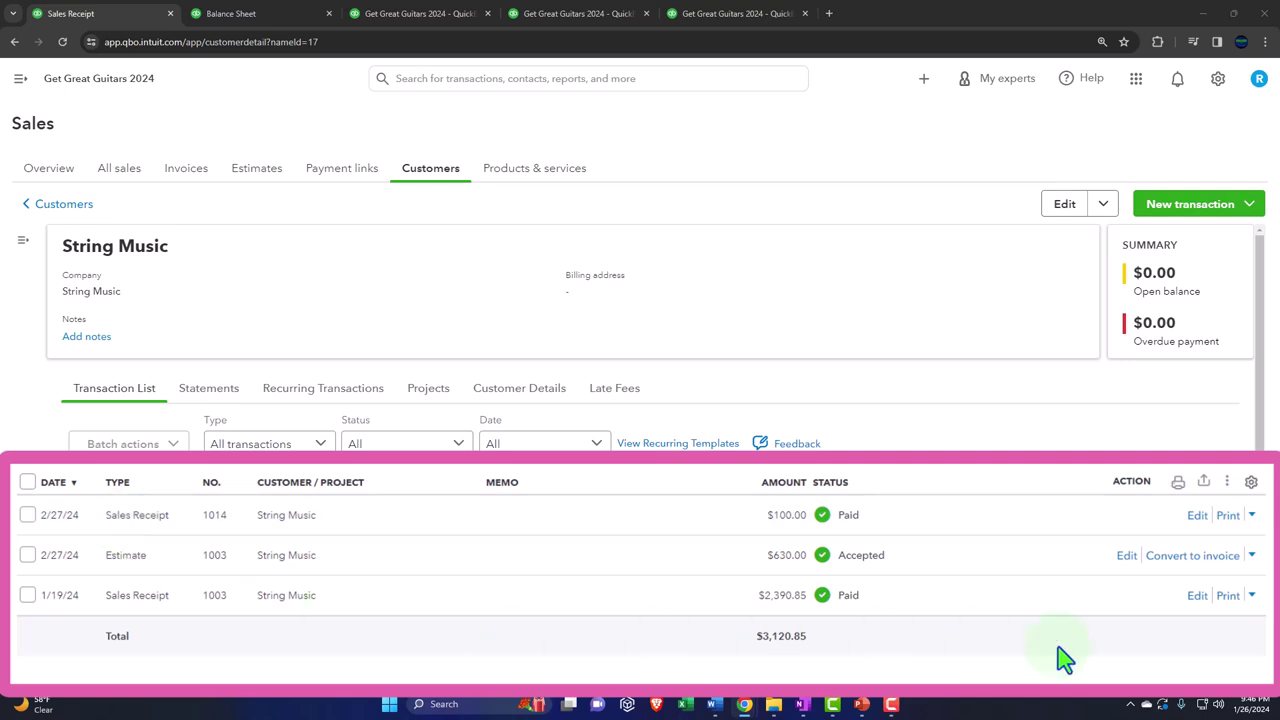
- Convert String Music's Estimate 1003 to an invoice and dismiss the suggested transactions
left_click(1191, 563)
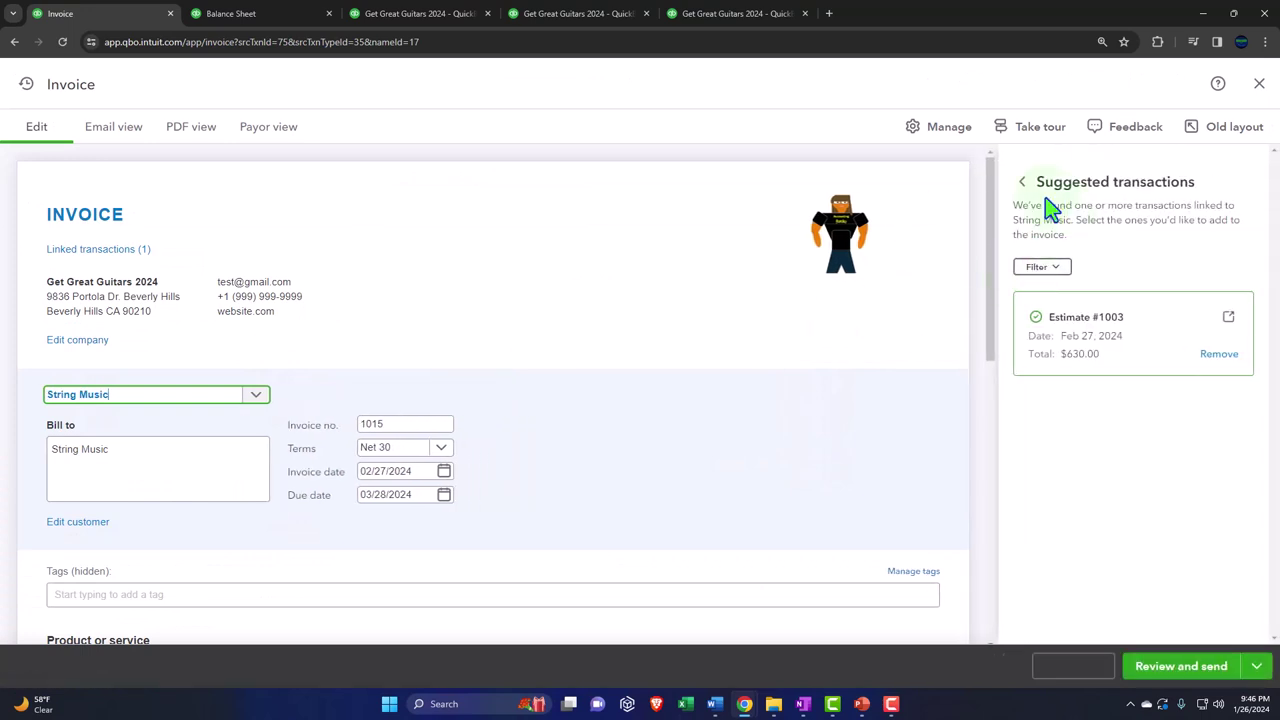
left_click(1022, 184)
left_click(1248, 176)
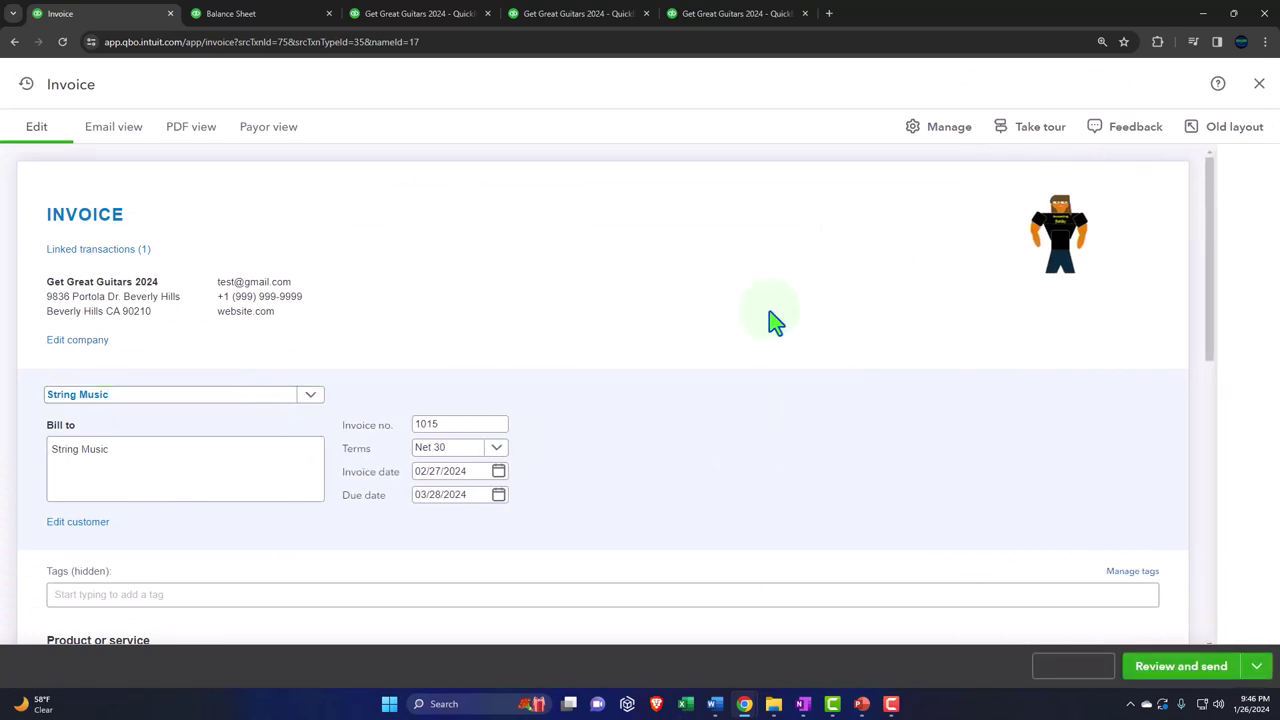
- Look over the new invoice's number, terms, dates, EPSP line and totals, ending at the empty second line
left_click(477, 424)
key("Tab")
key("Tab")
key("Tab")
key("Tab")
scroll(477, 428, "down", 2)
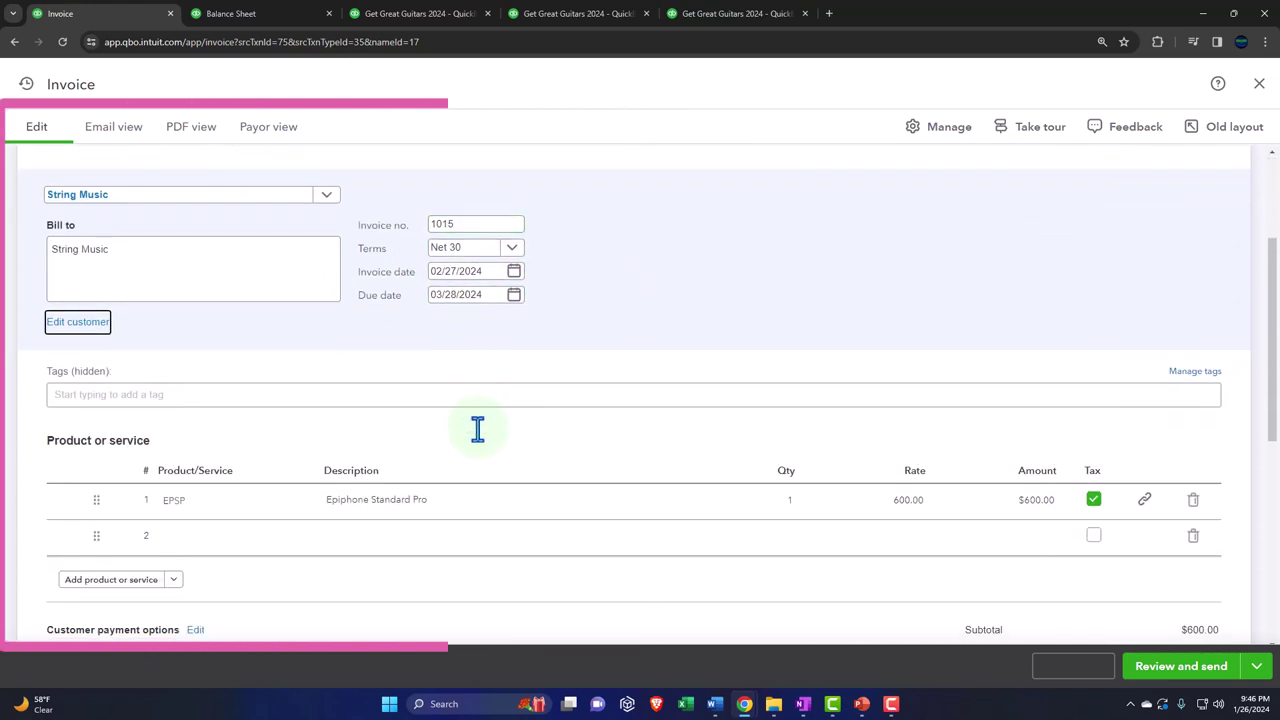
key("Tab")
key("Tab")
key("Tab")
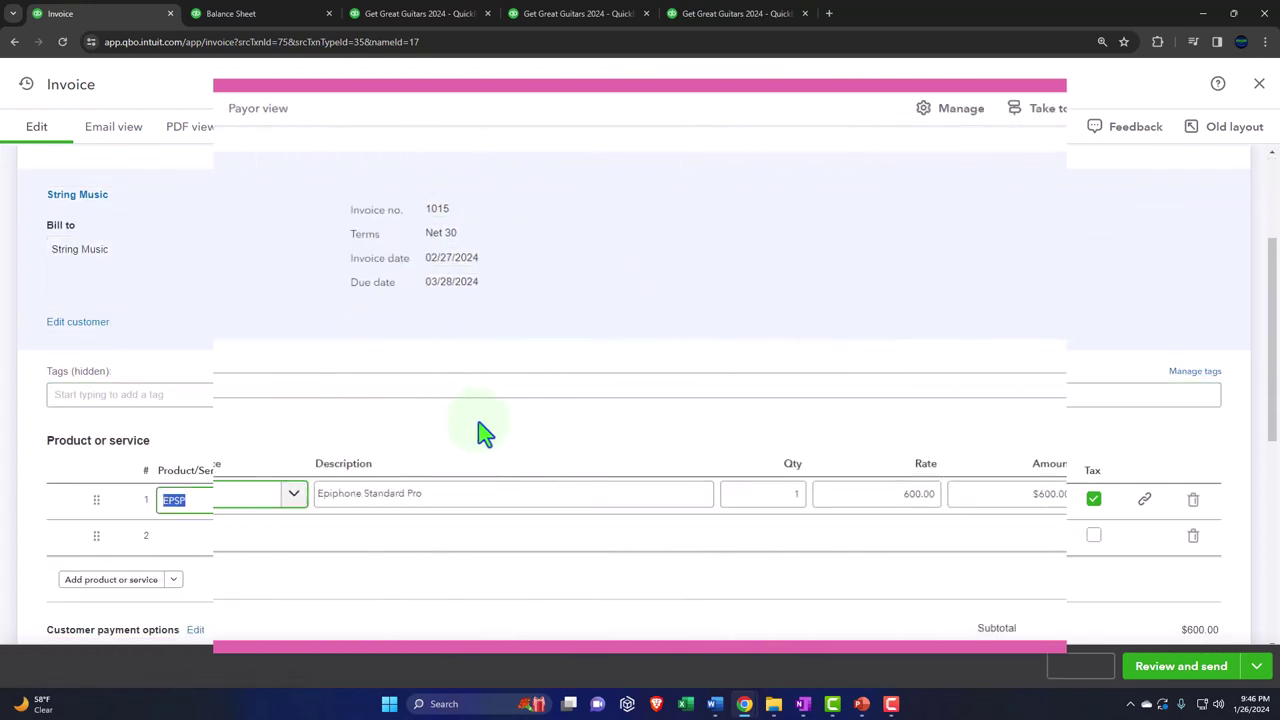
scroll(908, 437, "down", 2)
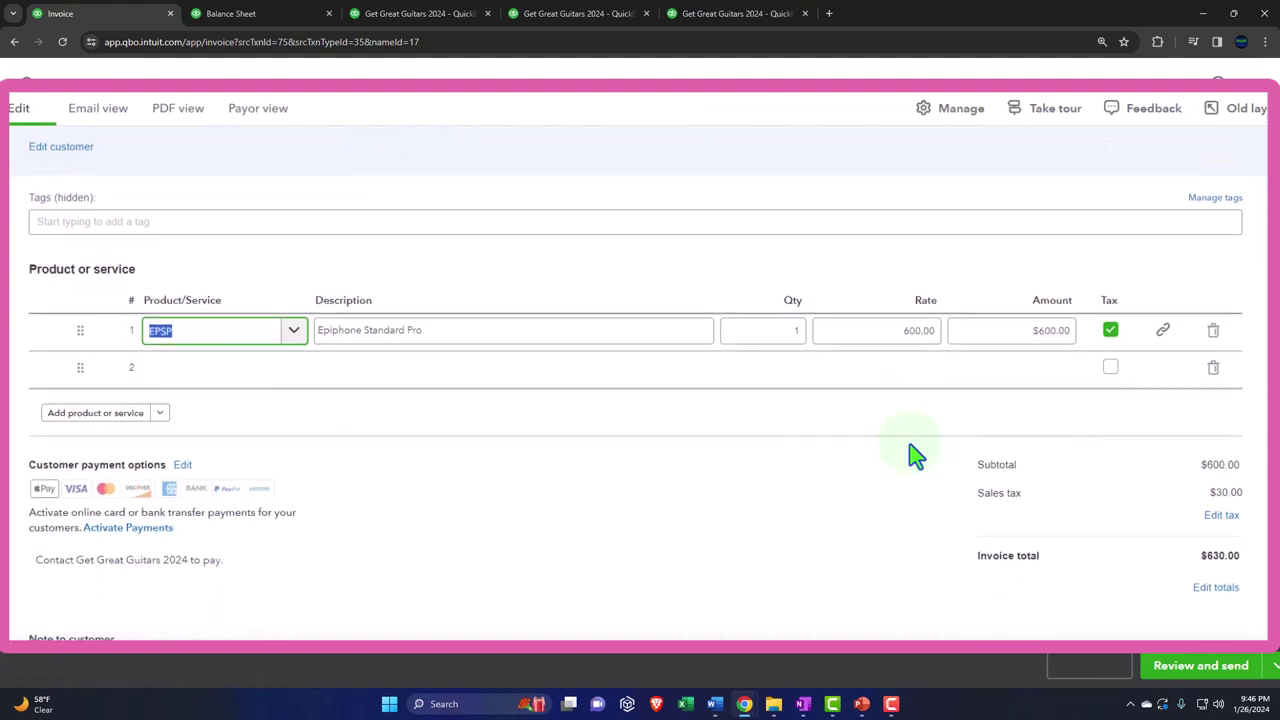
key("Tab")
key("Tab")
key("Tab")
key("Tab")
key("Tab")
key("Tab")
key("Tab")
key("Tab")
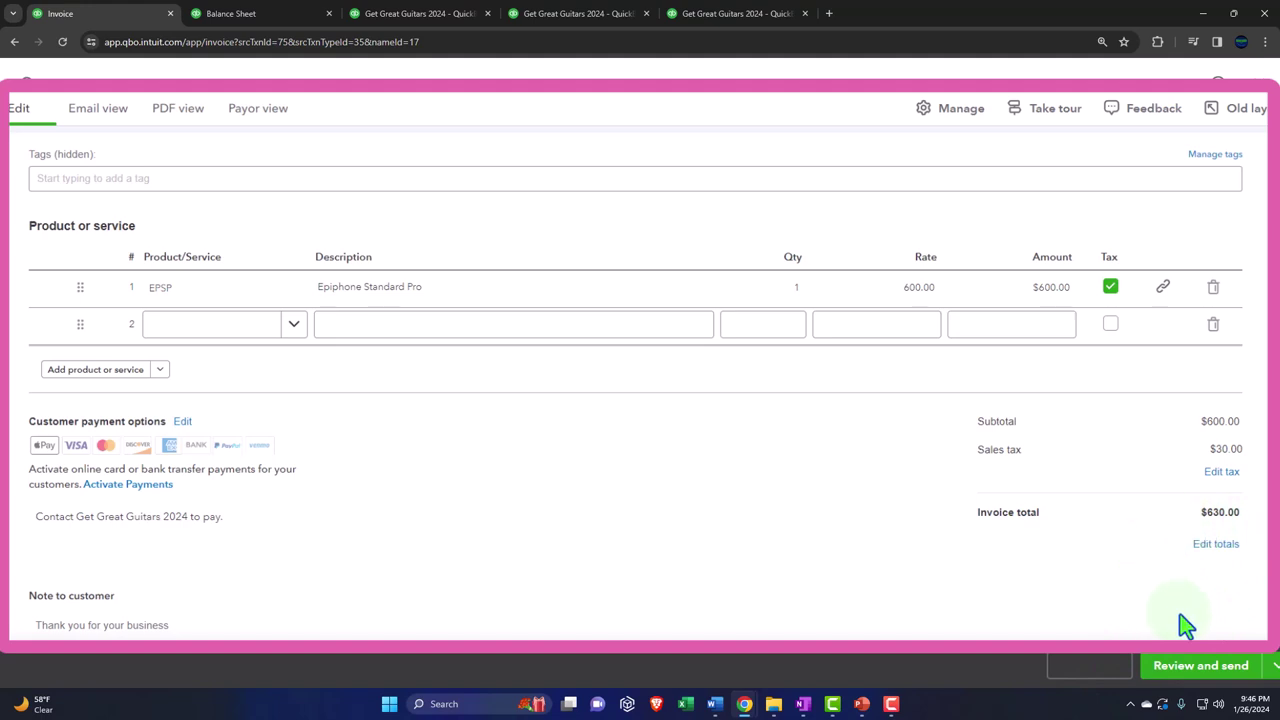
- Add the Customer Deposit item as the invoice's second line
left_click(200, 328)
type("cus")
left_click(208, 393)
key("Tab")
key("Tab")
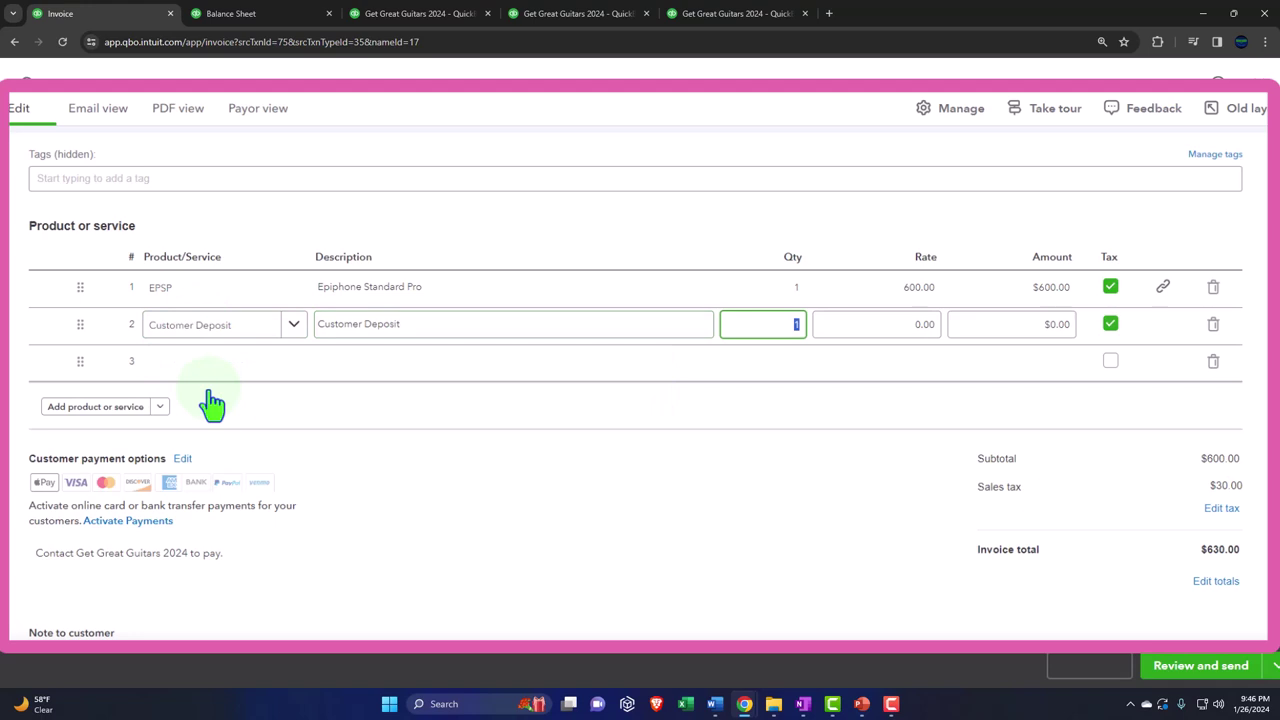
- Try to deduct the deposit by giving the Customer Deposit line a rate of -100
type("-1")
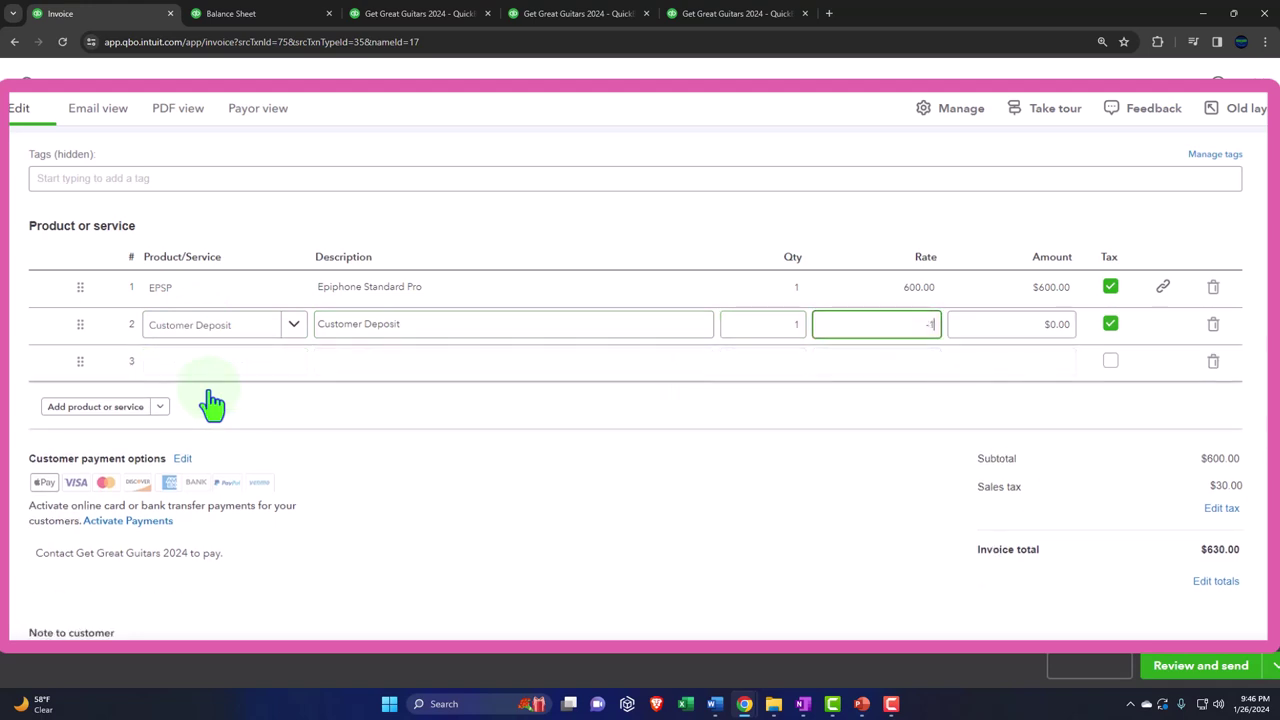
type("00")
key("Tab")
key("Tab")
key("Tab")
key("Tab")
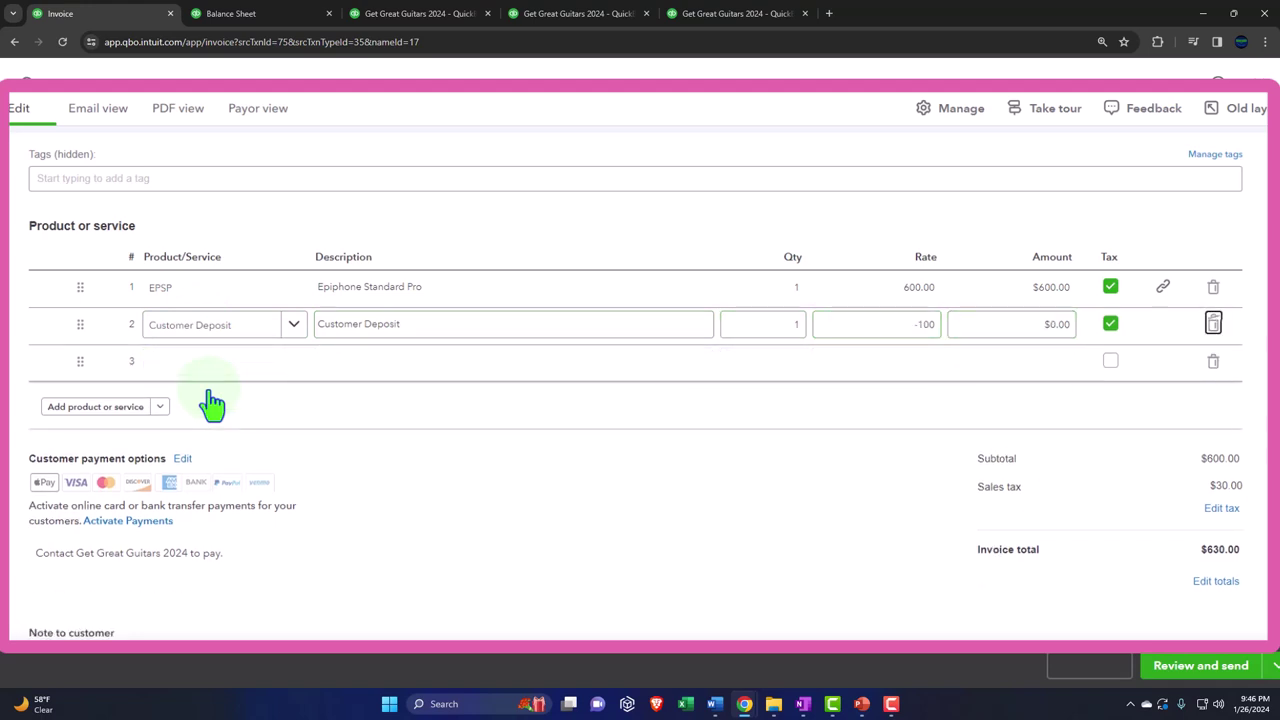
key("Tab")
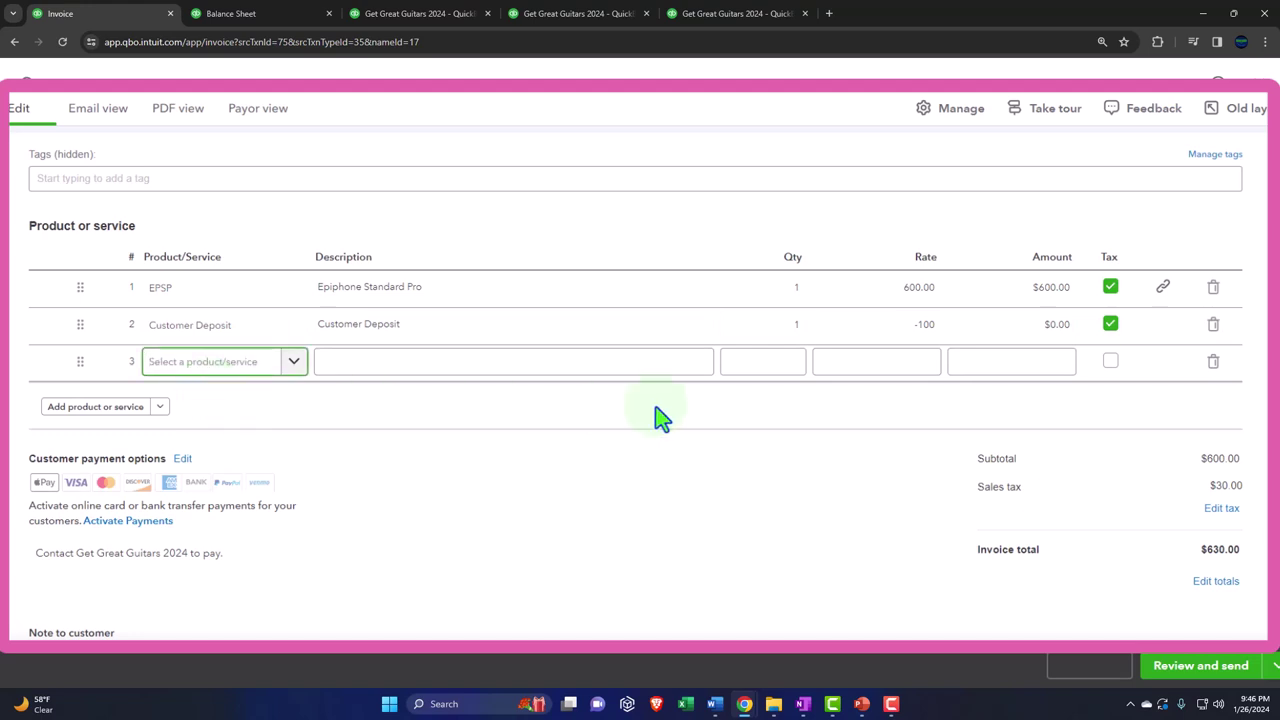
- Set the Customer Deposit line to a quantity of -1 and a rate of 100
left_click(918, 325)
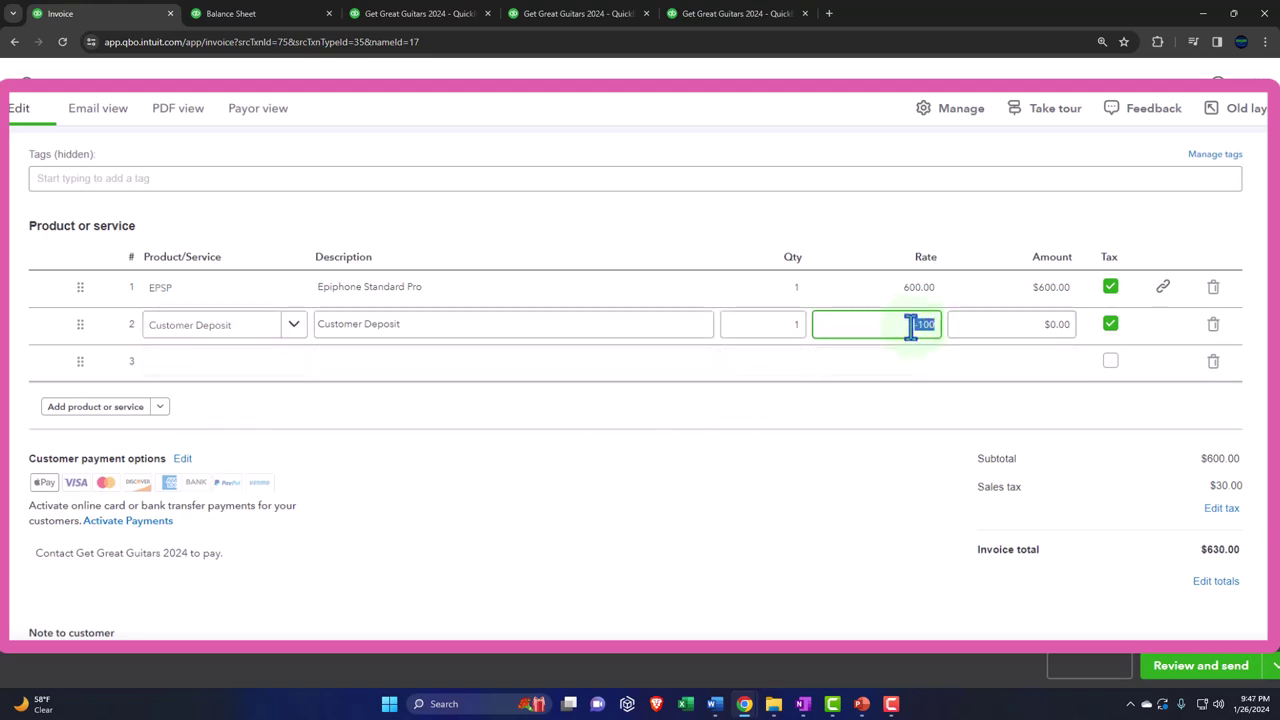
key("Tab")
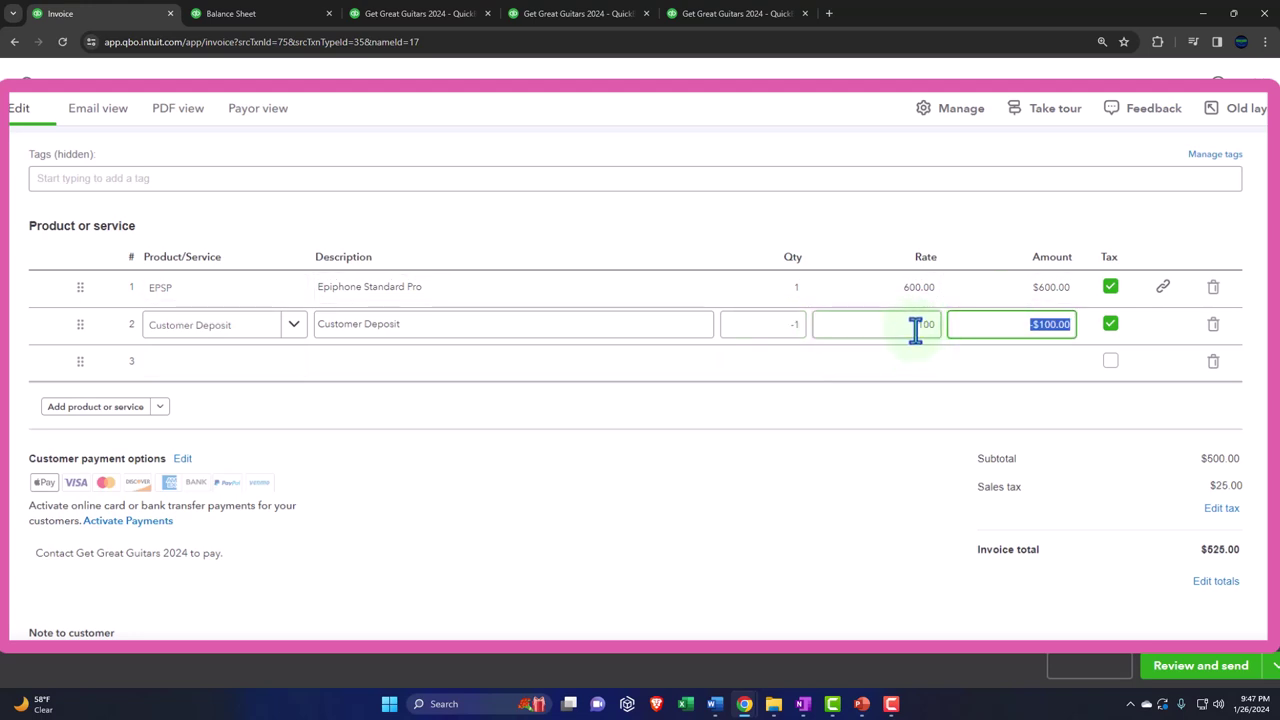
key("Tab")
key("Tab")
key("Tab")
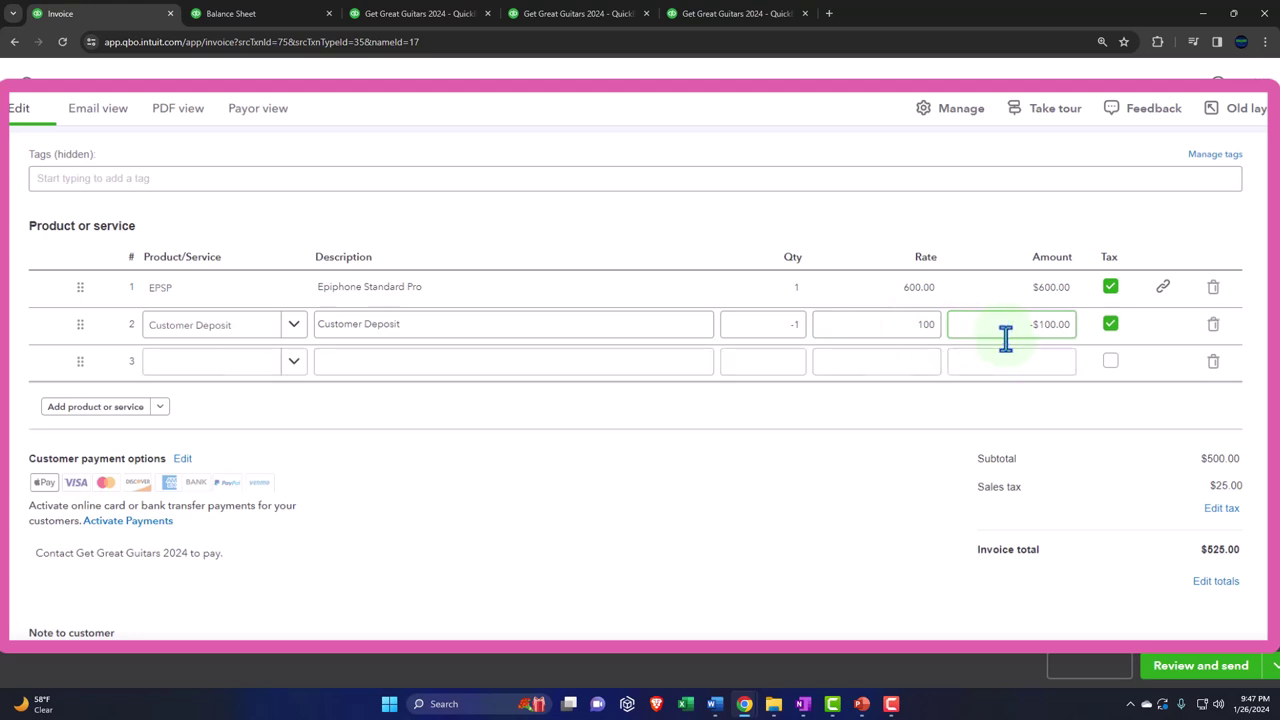
left_click(991, 356)
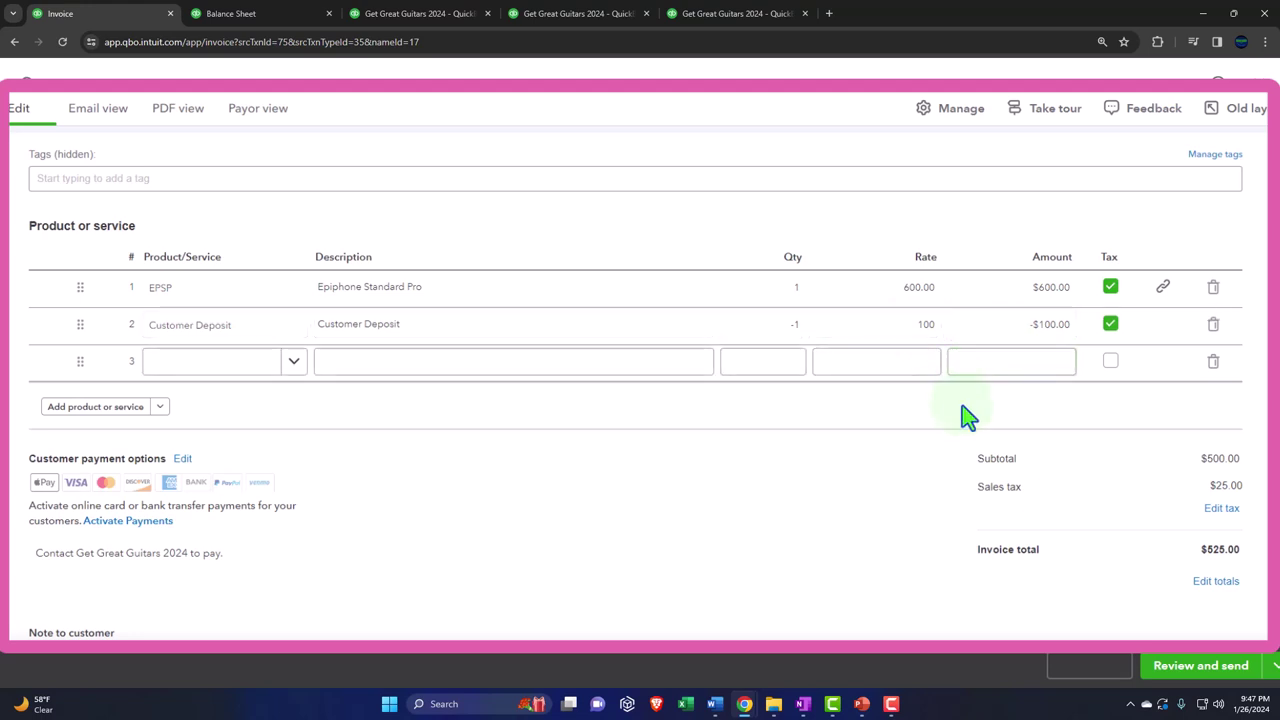
- Make the Customer Deposit line non-taxable
mouse_move(1076, 308)
left_click(994, 357)
left_click(1112, 328)
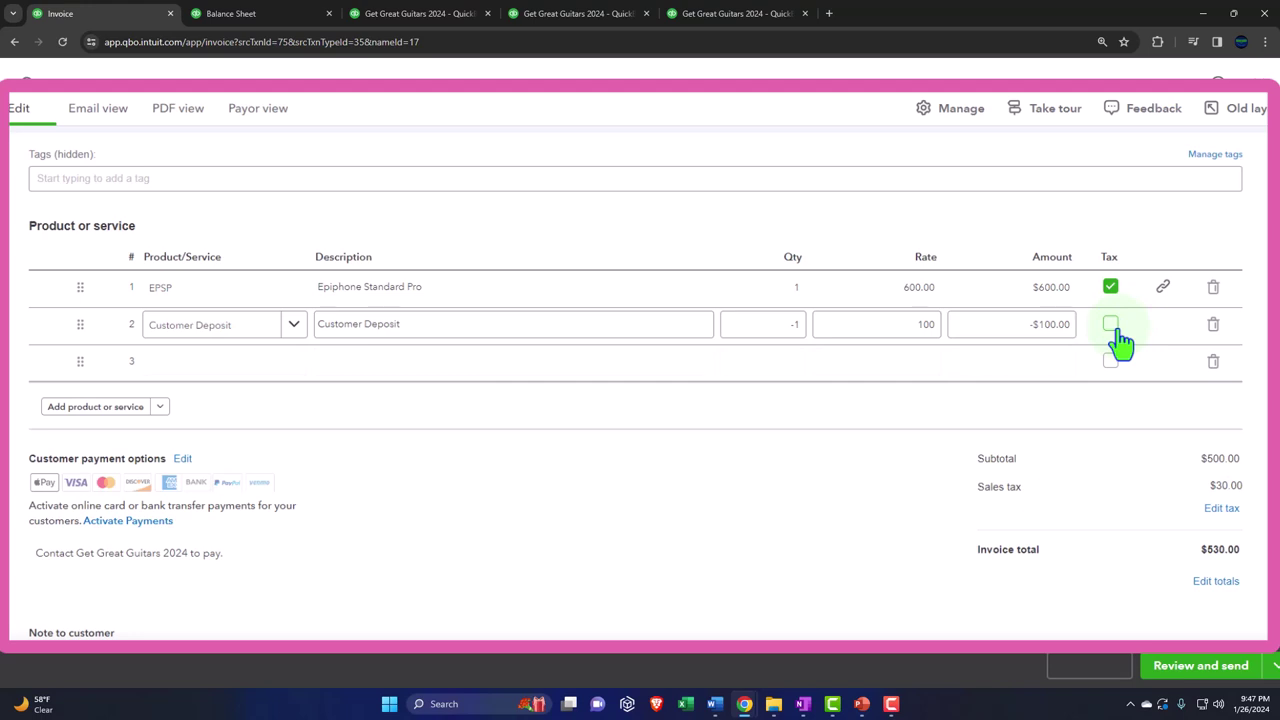
- Examine the EPSP and Customer Deposit lines against the invoice's subtotal, sales tax and invoice total
left_click(1221, 508)
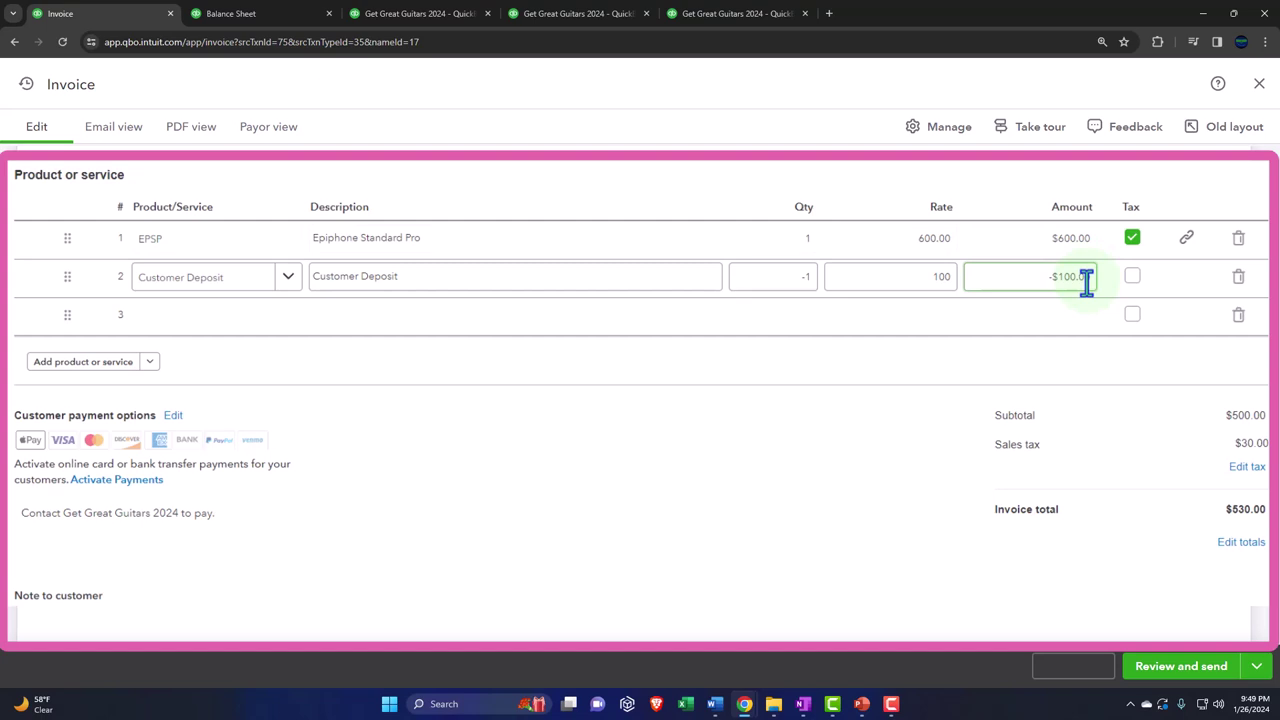
left_click(1077, 245)
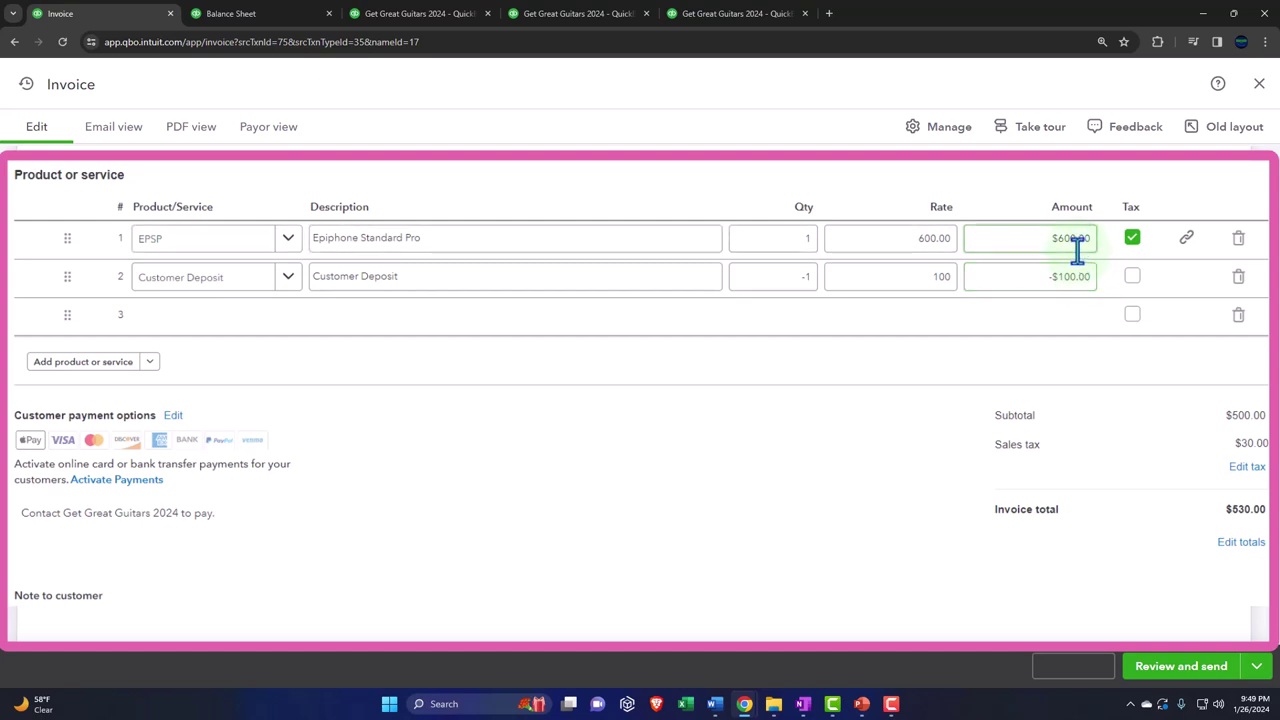
left_click(1048, 268)
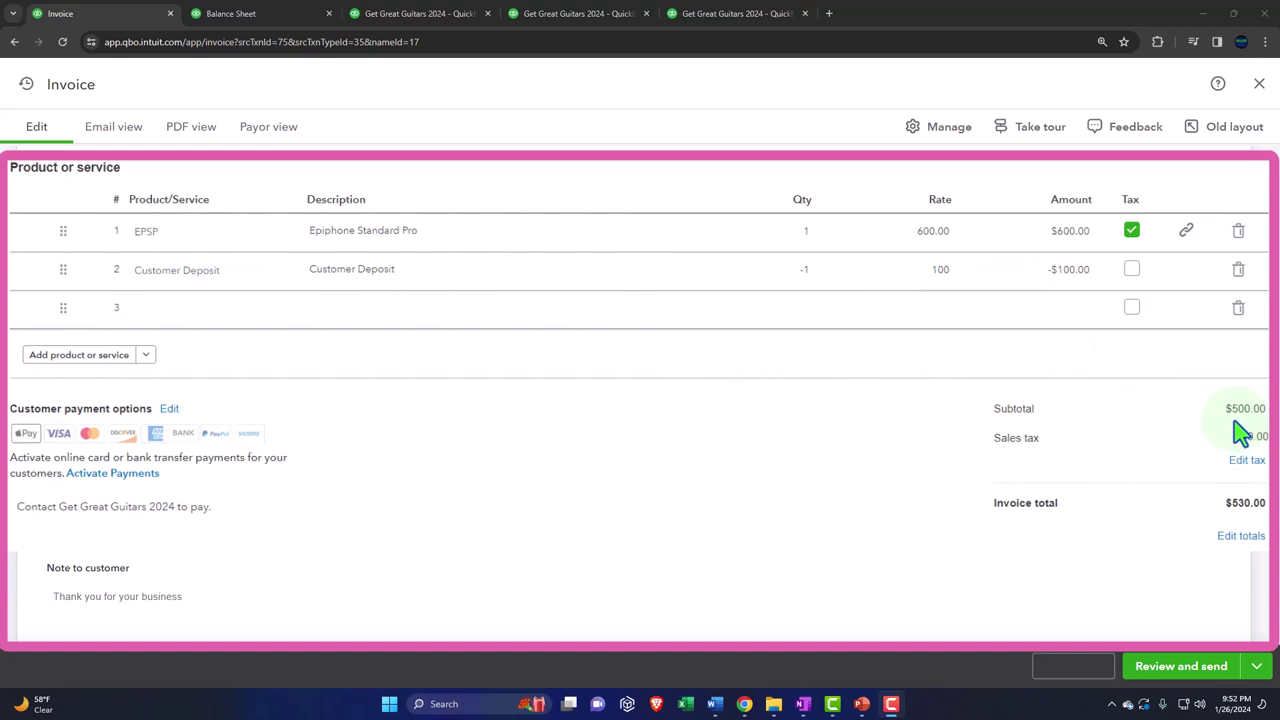
left_click(1068, 238)
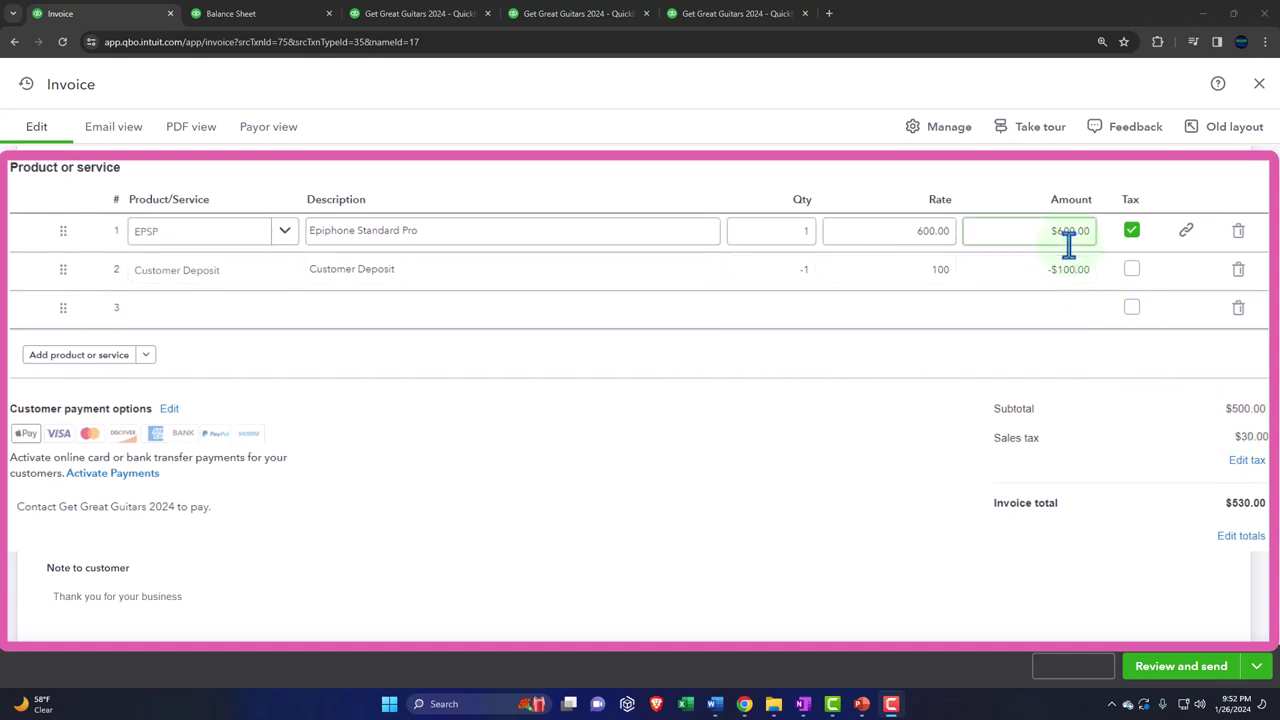
left_click(687, 236)
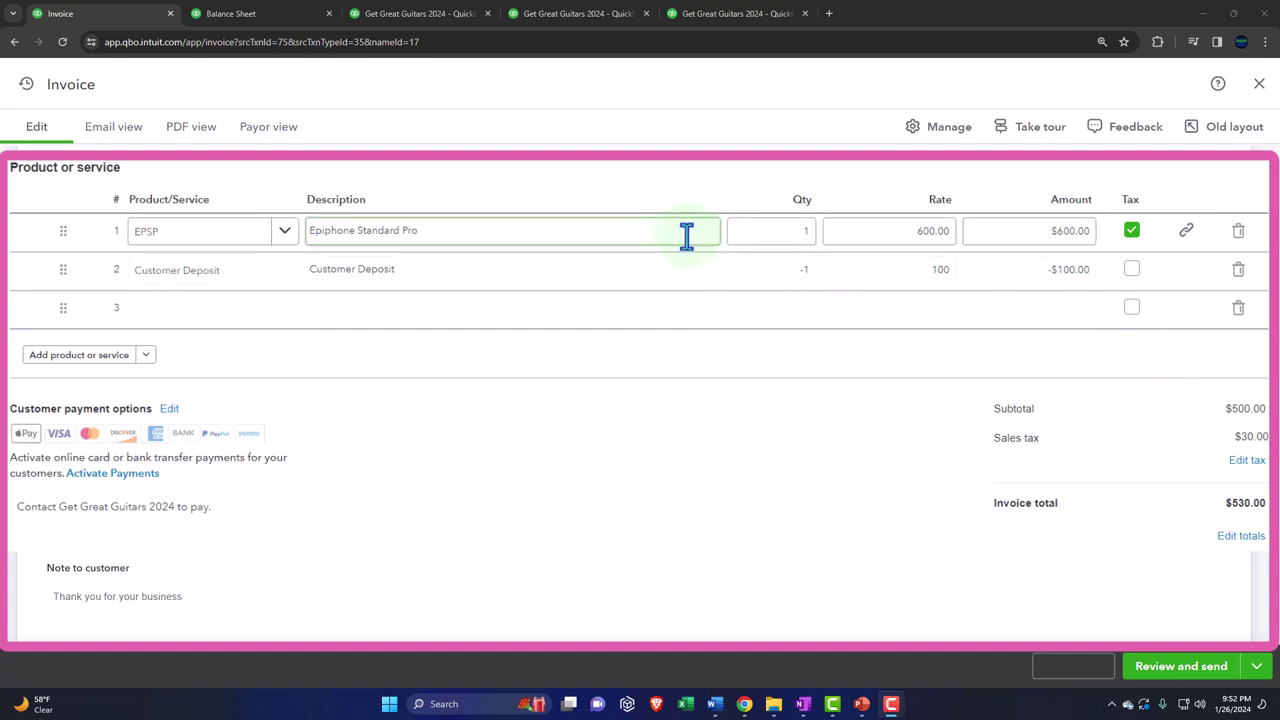
left_click(670, 272)
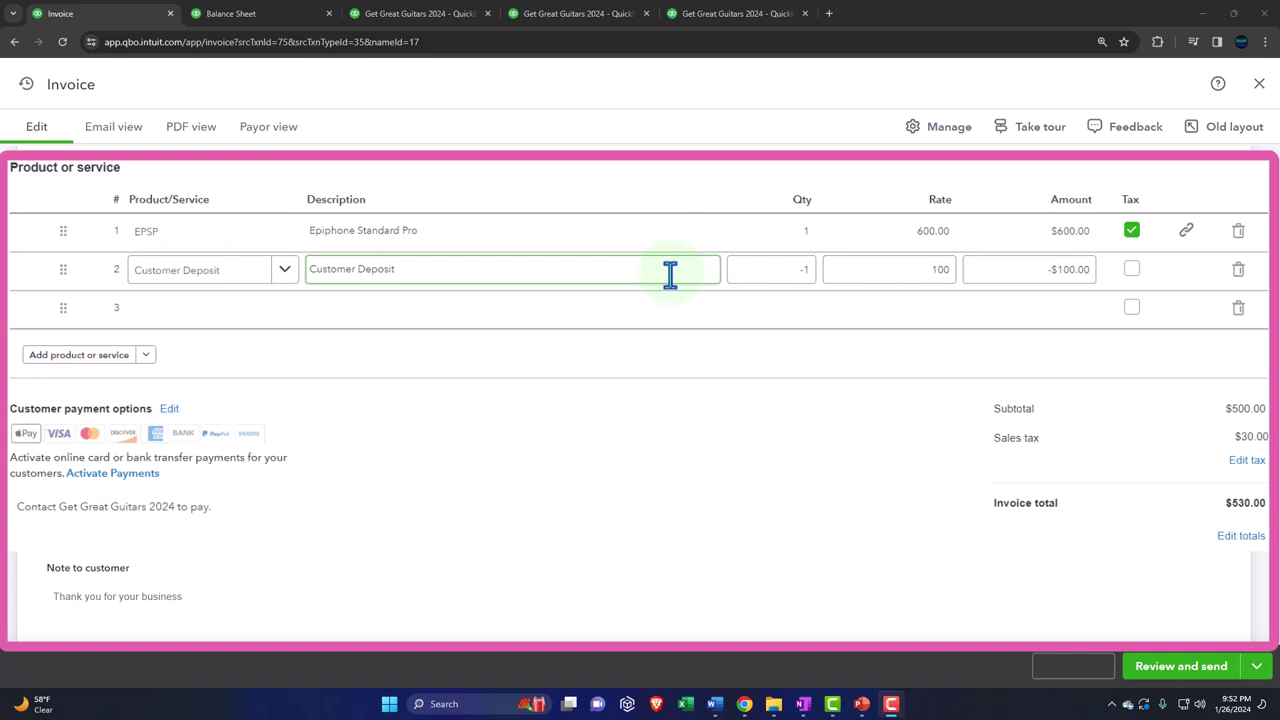
left_click(943, 386)
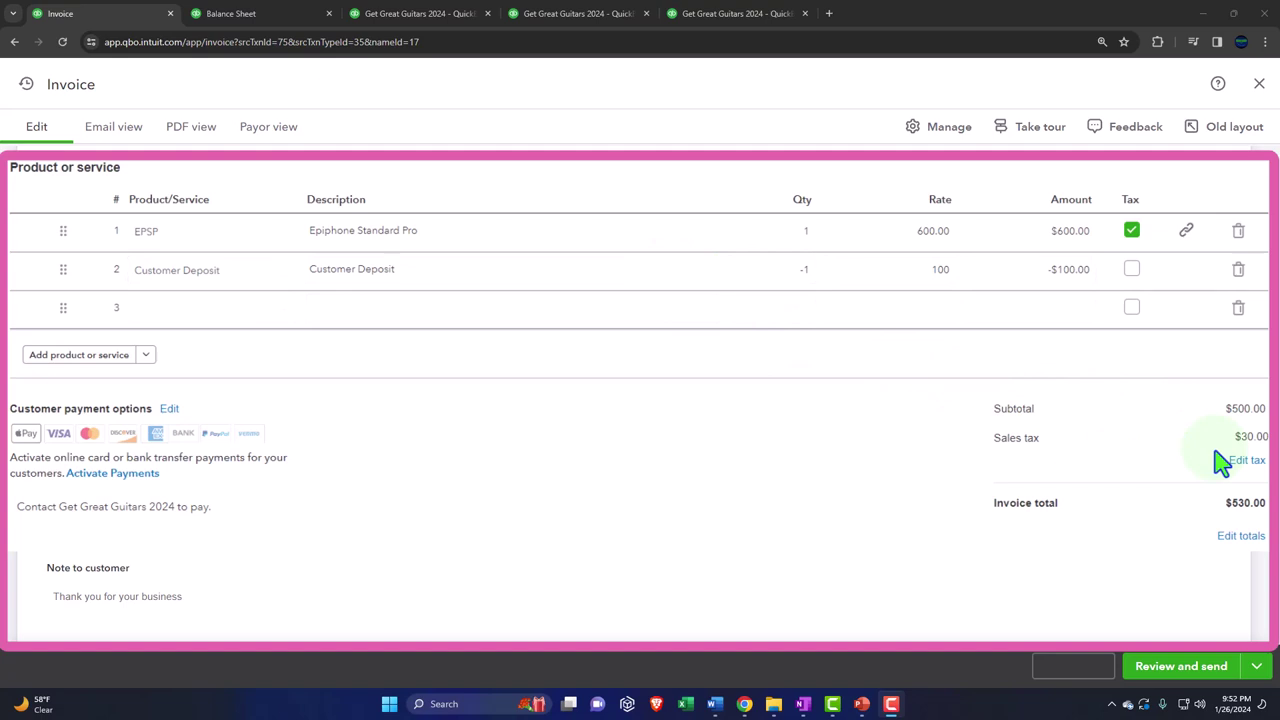
left_click(666, 262)
left_click(620, 231)
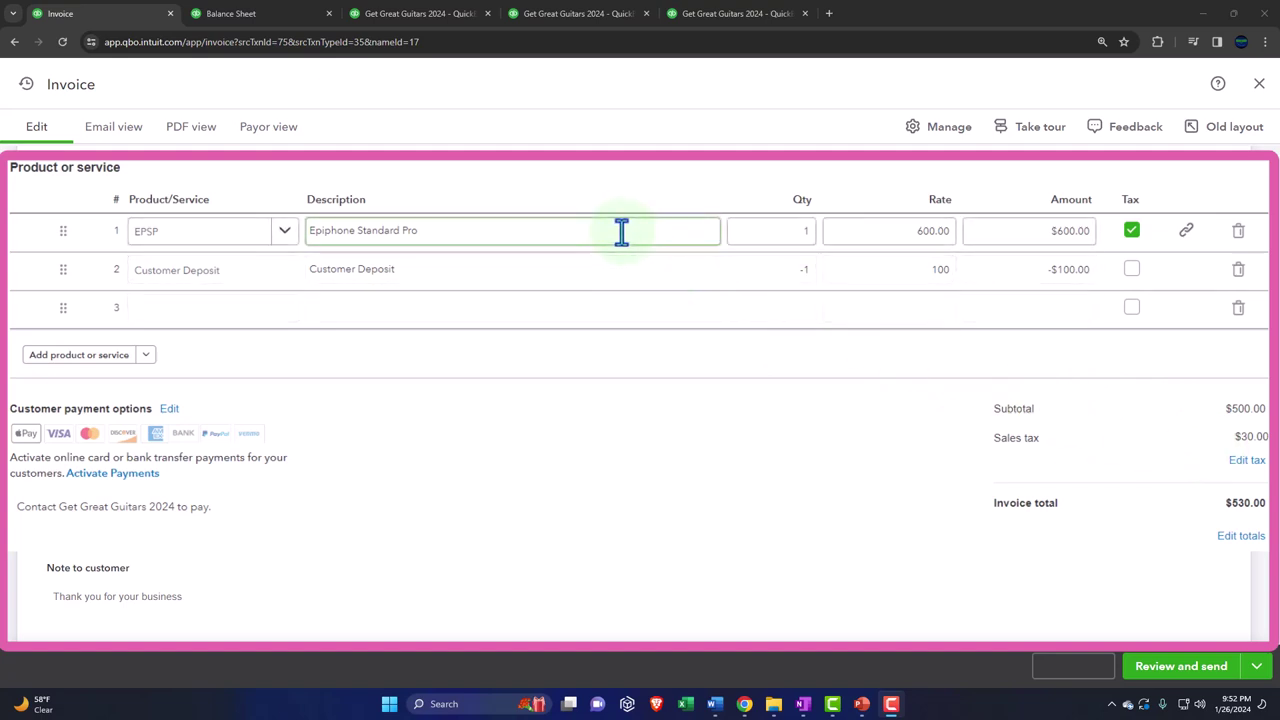
left_click(870, 237)
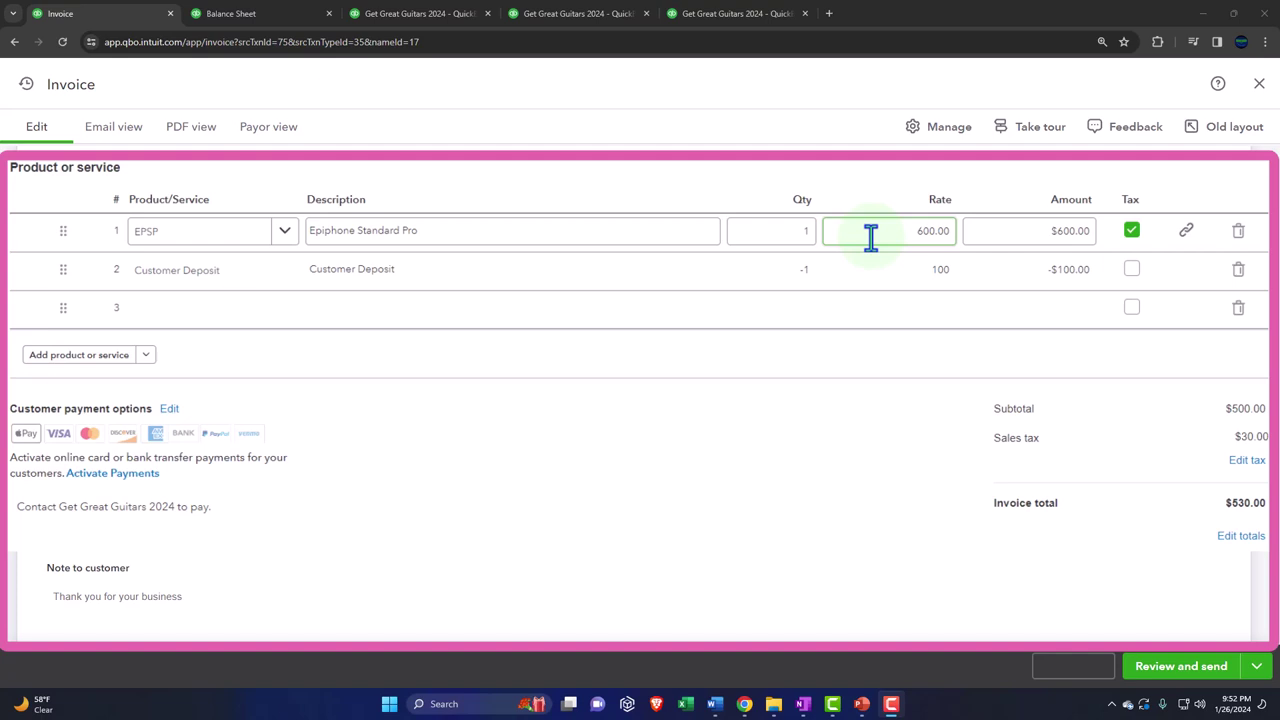
left_click(1057, 234)
left_click(1128, 386)
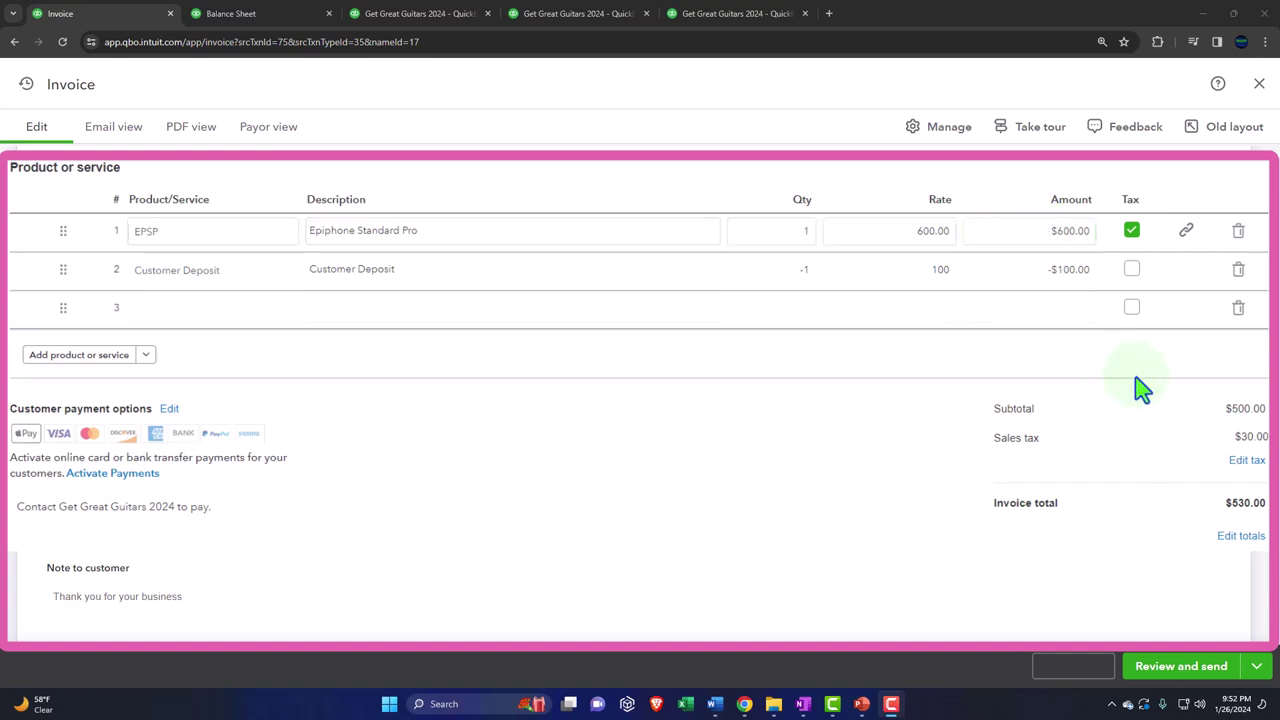
- Review String Music's invoice from its header and dates down to the EPSP and Customer Deposit lines
left_click(988, 236)
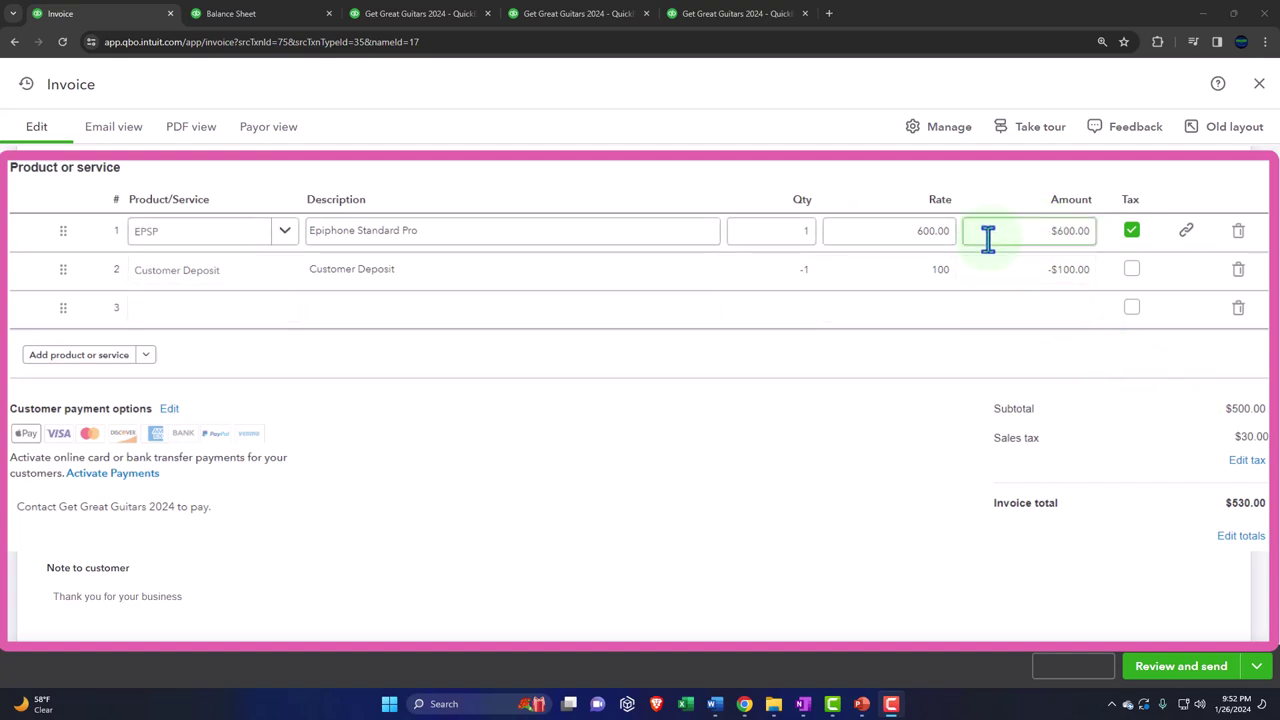
left_click(829, 451)
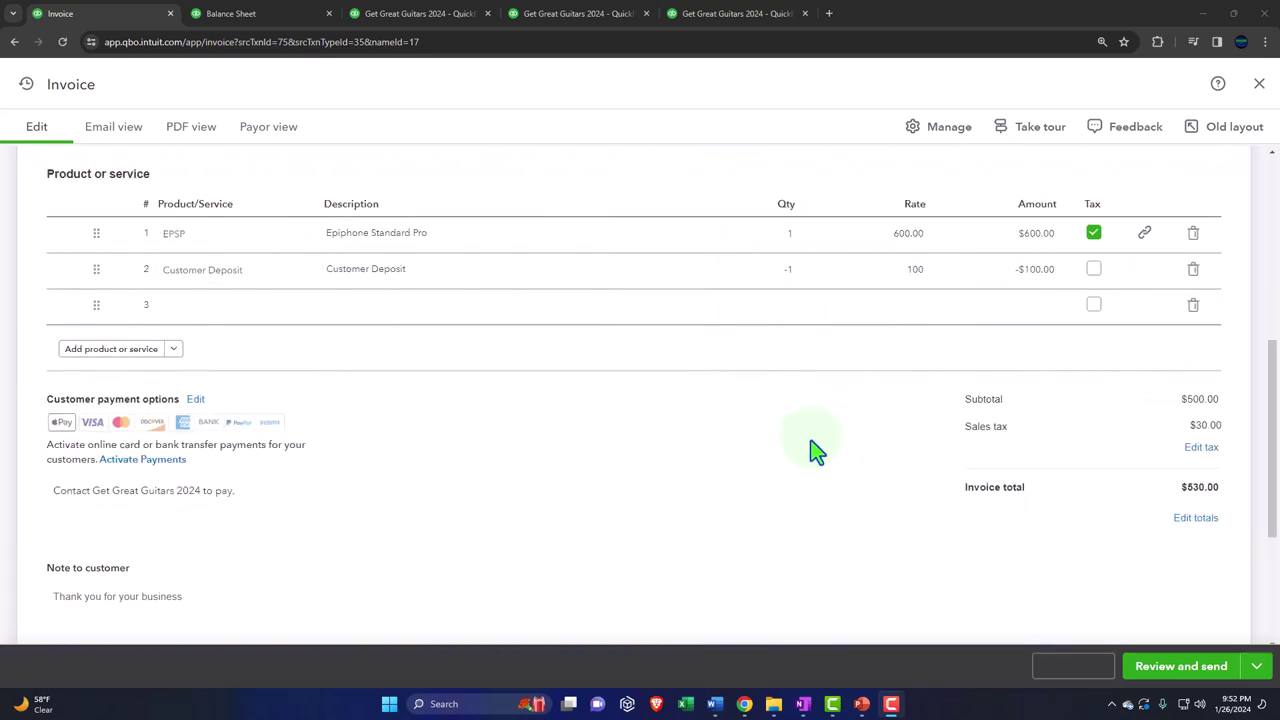
scroll(816, 452, "up", 4)
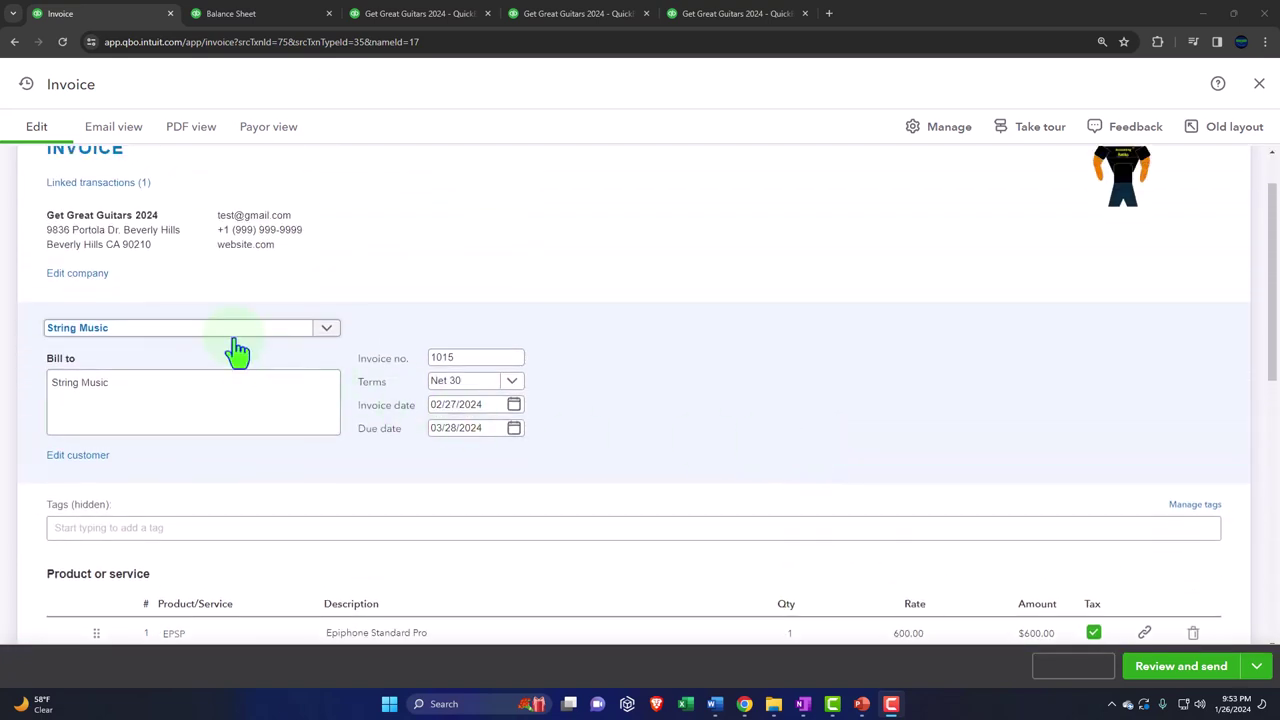
scroll(240, 348, "up", 1)
scroll(237, 350, "down", 5)
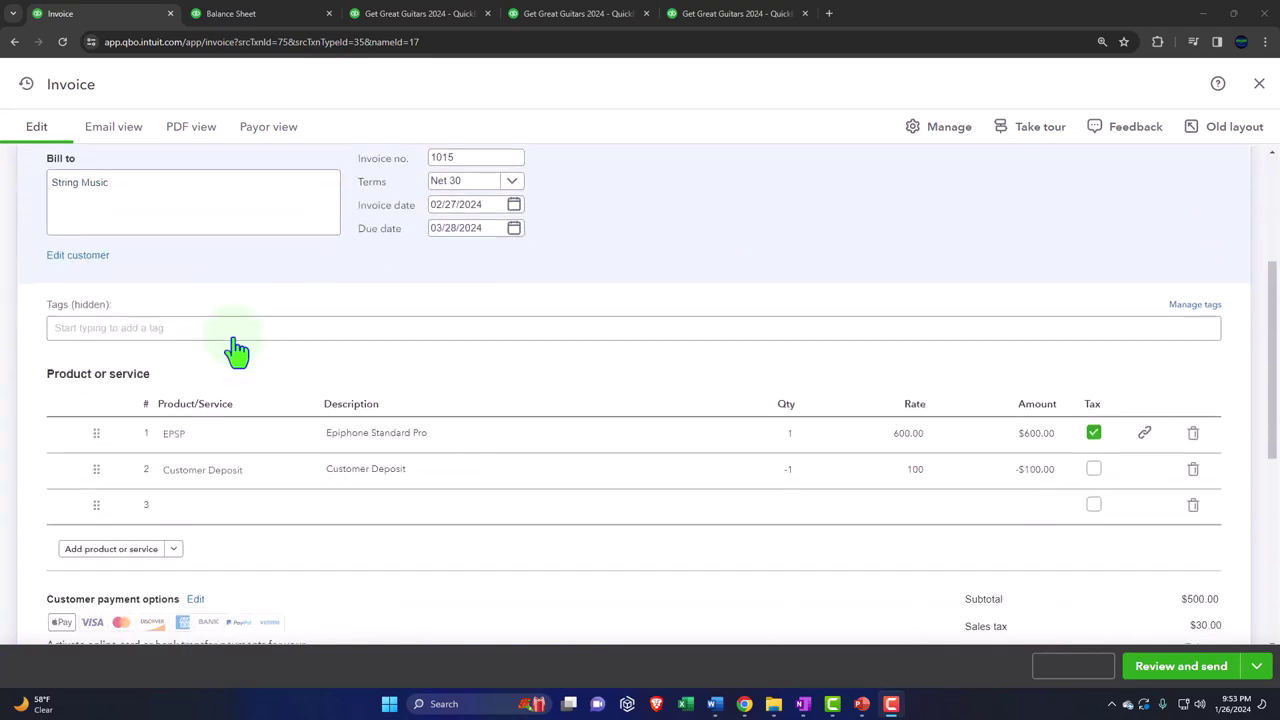
left_click(237, 350)
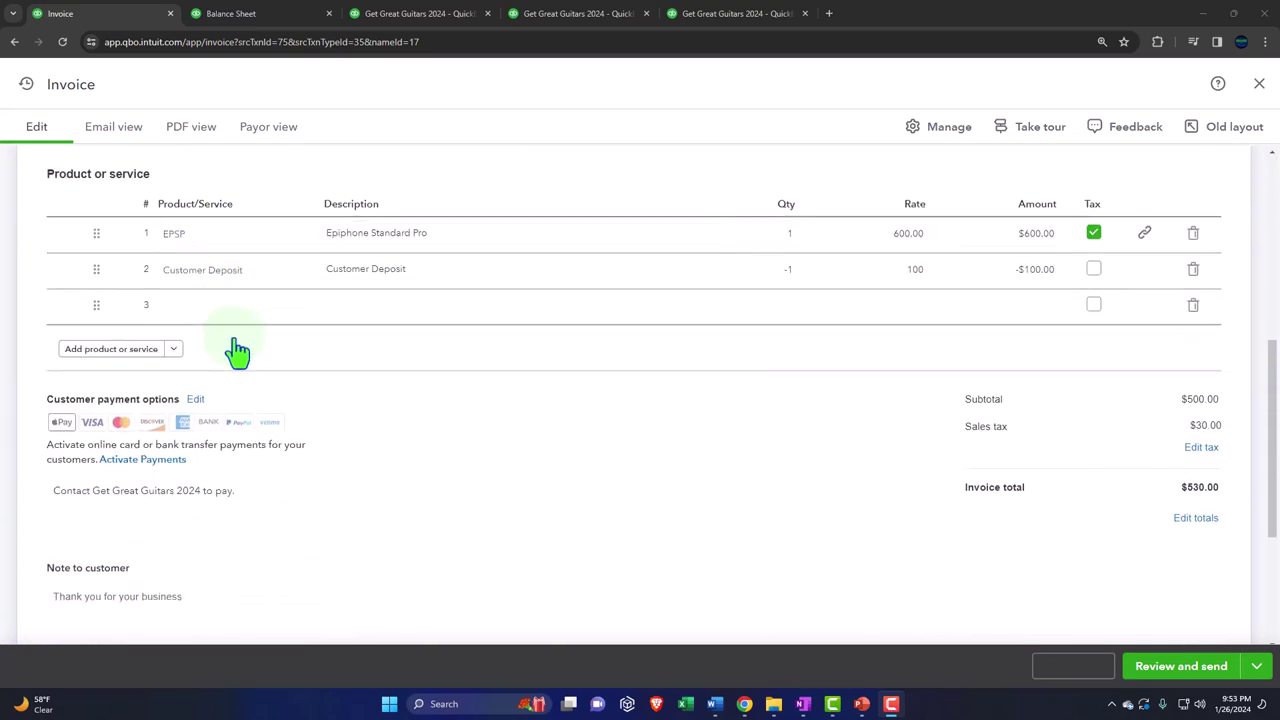
left_click(466, 276)
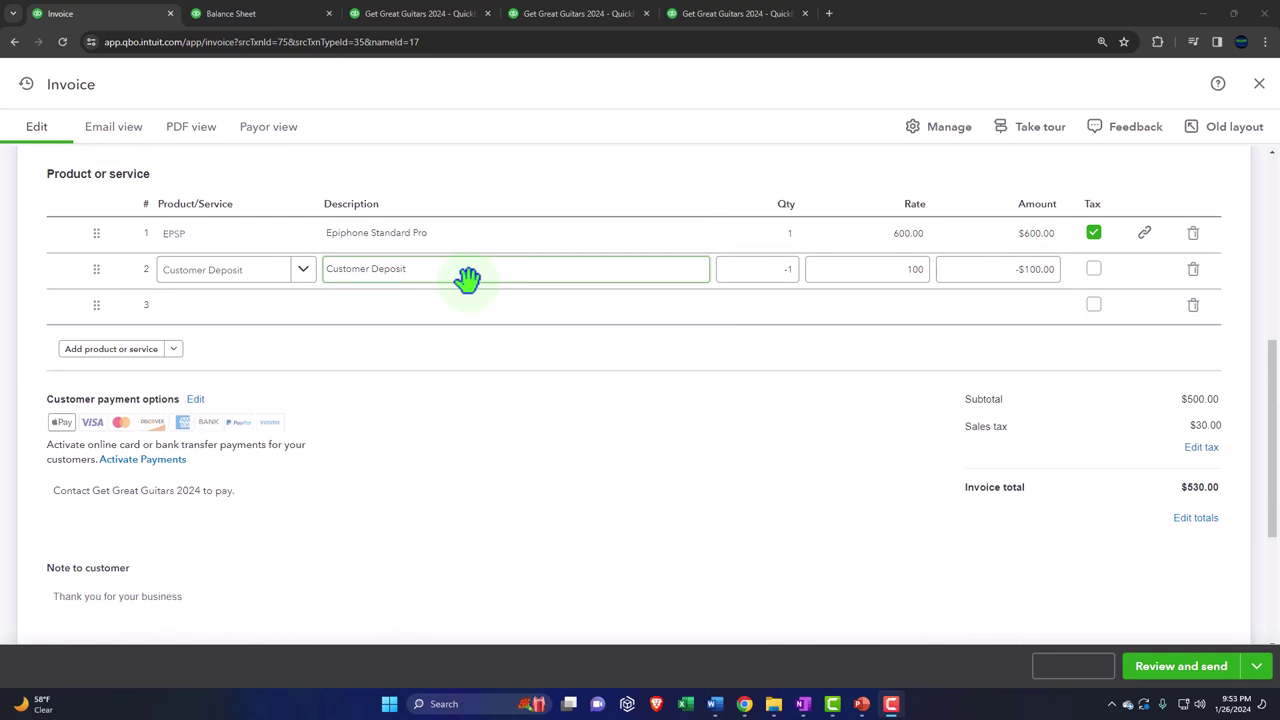
left_click(766, 434)
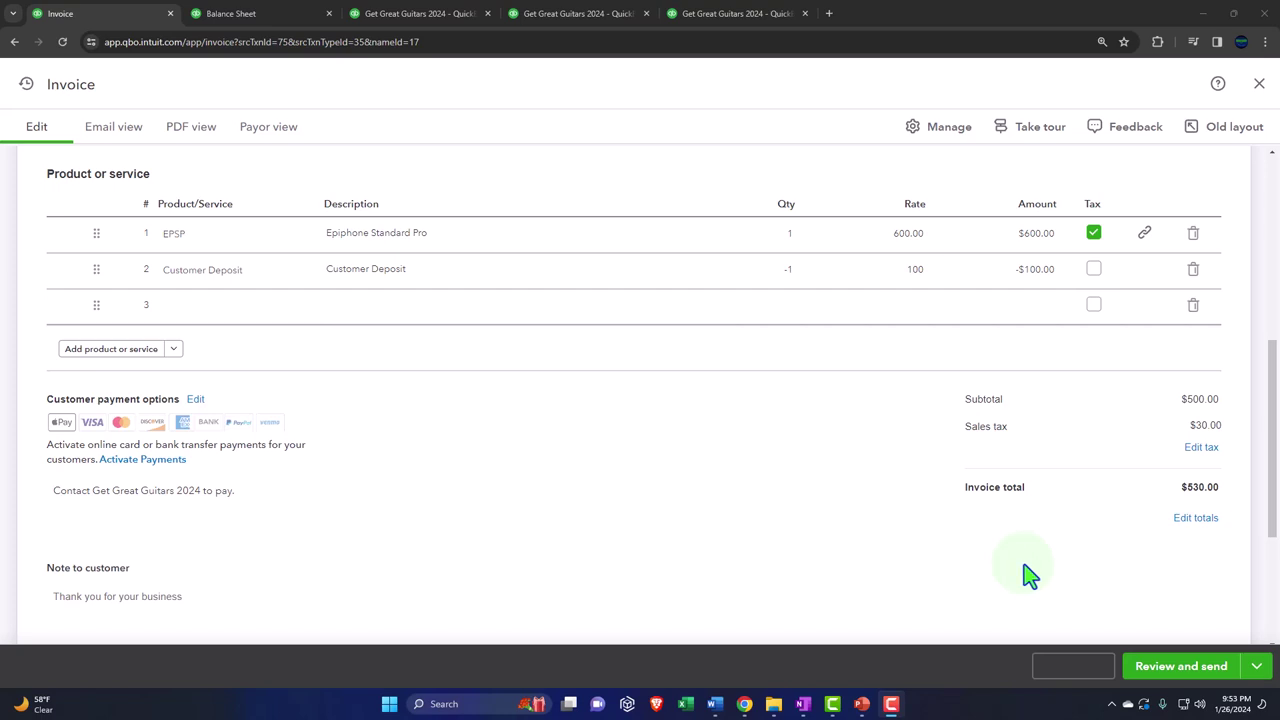
- Save and close the String Music invoice
left_click(1236, 622)
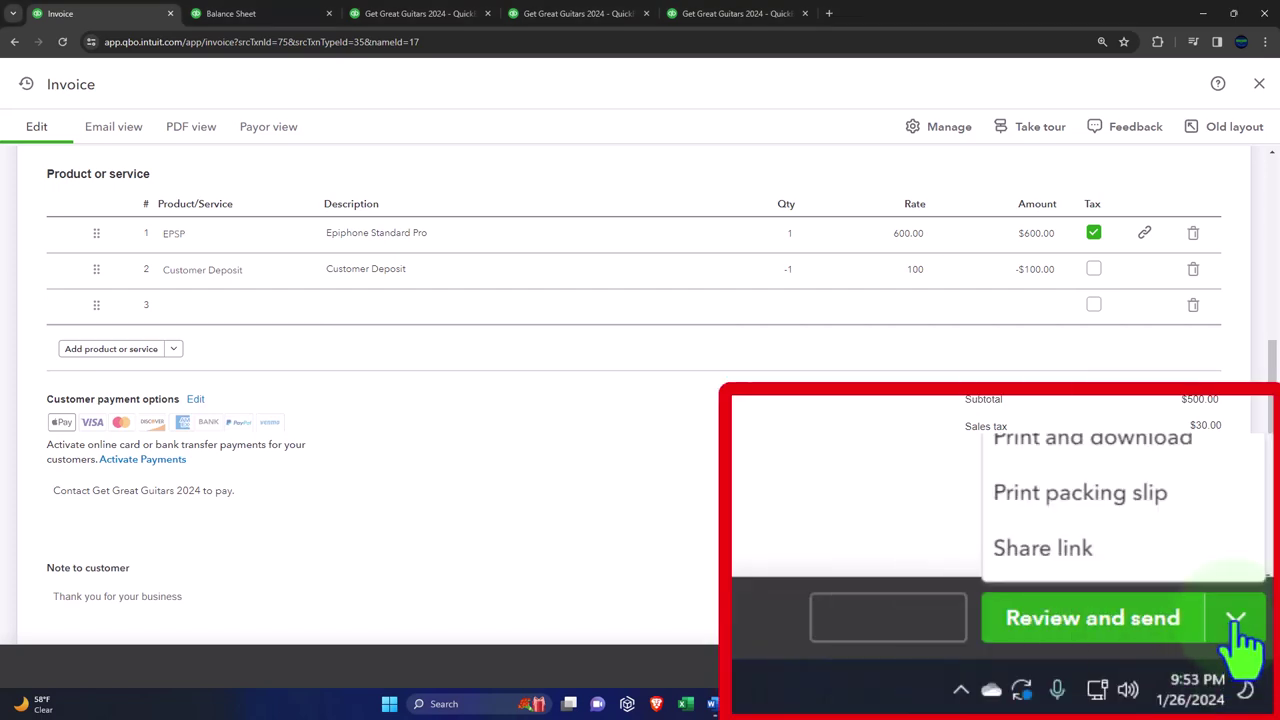
left_click(955, 617)
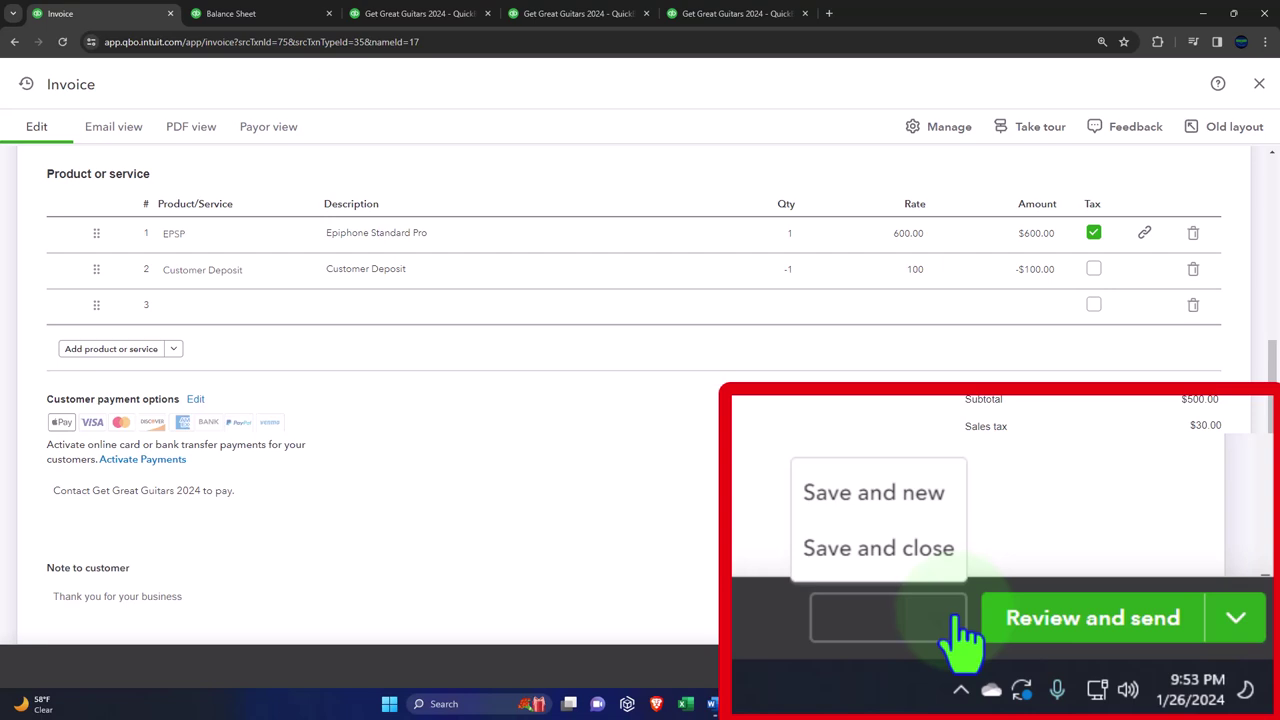
left_click(903, 566)
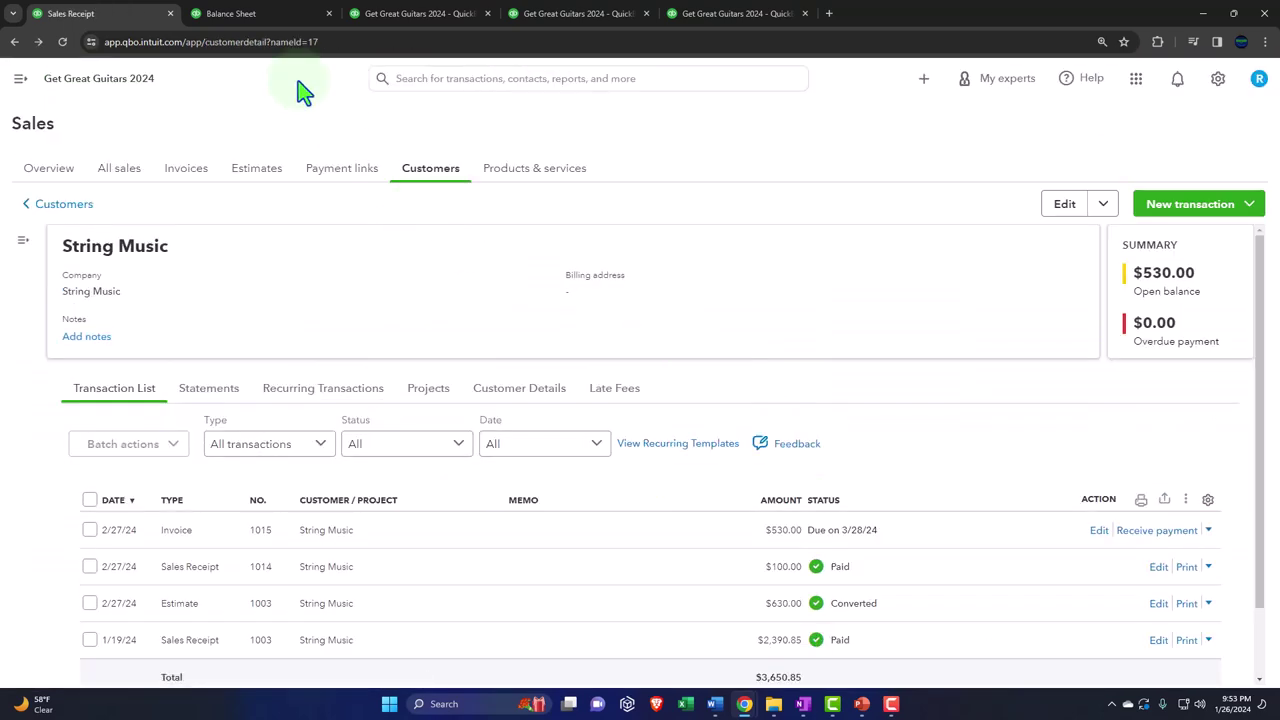
- Rerun the Balance Sheet report for 01/01/2024 to 02/28/2024 with the new invoice included
left_click(228, 13)
scroll(630, 360, "up", 10)
scroll(645, 368, "up", 2)
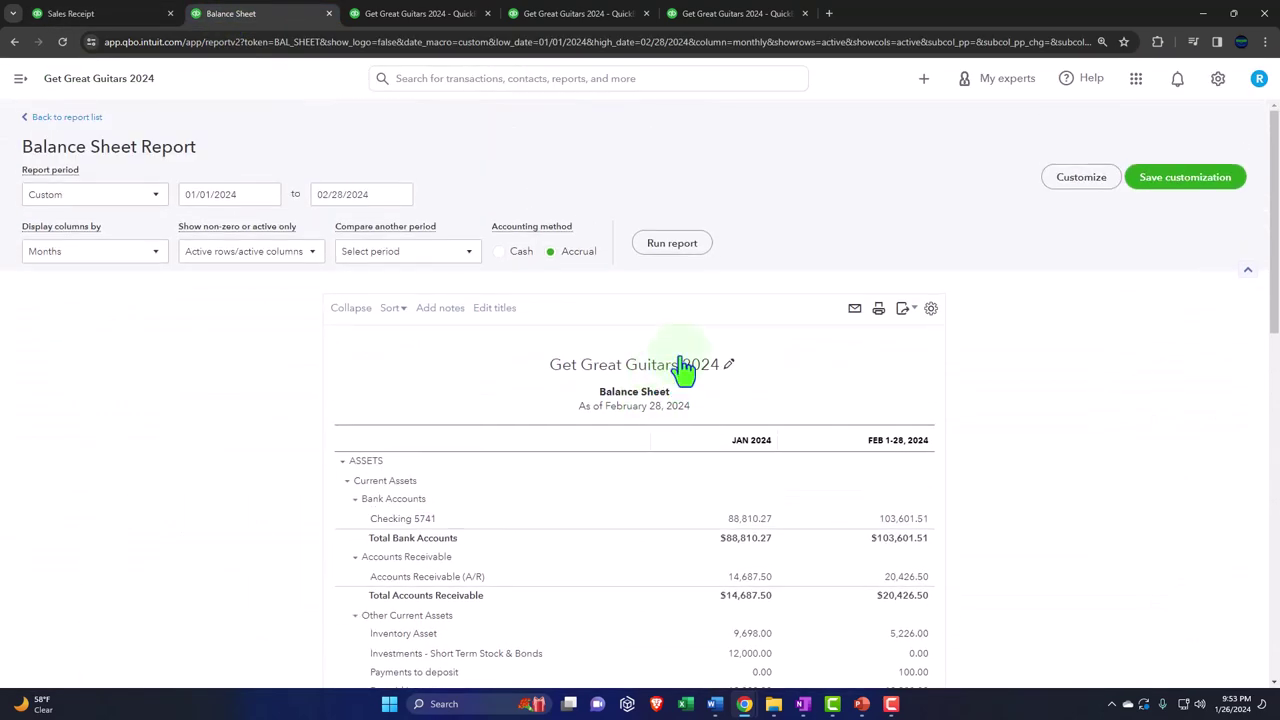
left_click(695, 250)
scroll(611, 437, "down", 2)
key("ctrl+plus")
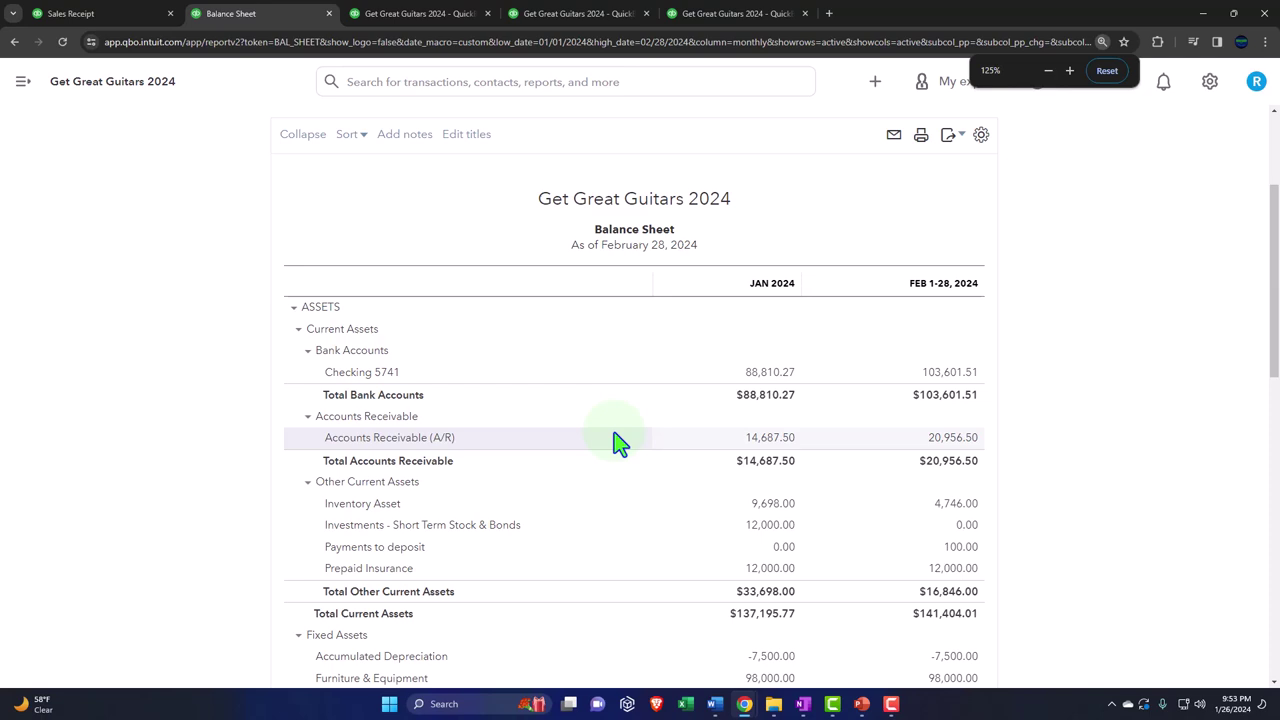
- Trace February's Accounts Receivable balance to invoice 1015, check the invoice's total, and return to the Balance Sheet
left_click(948, 438)
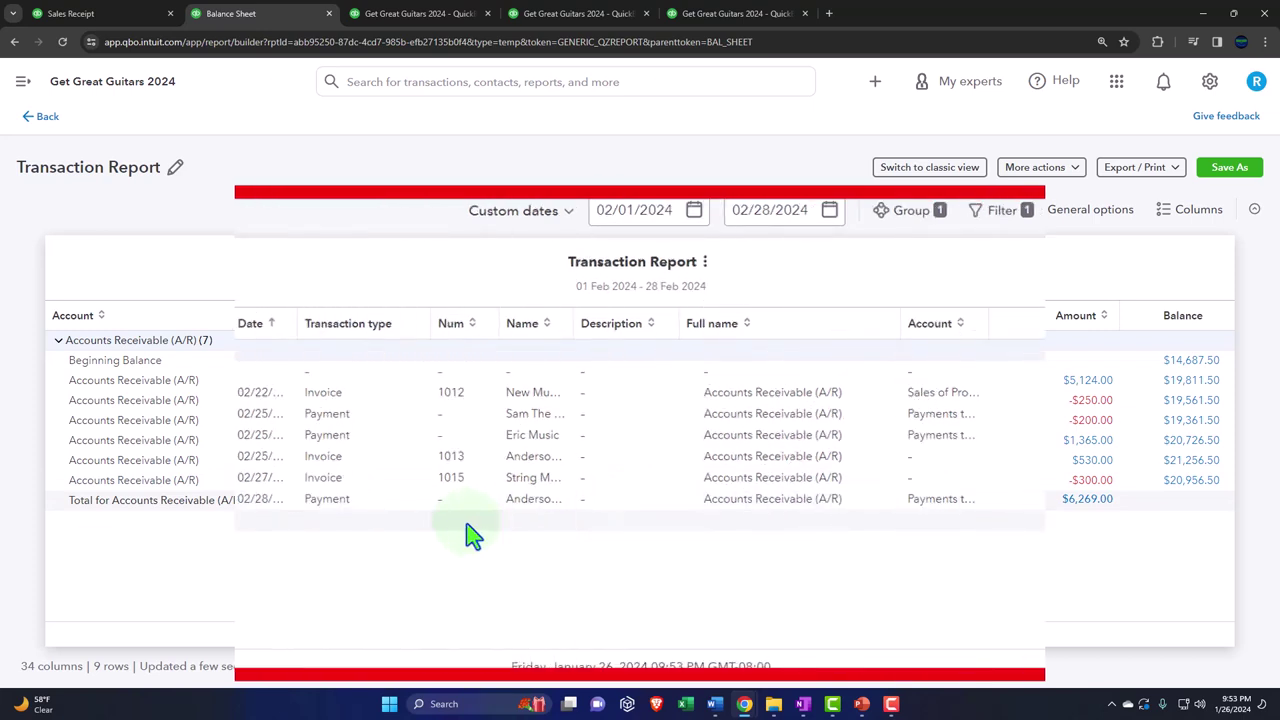
left_click(1108, 486)
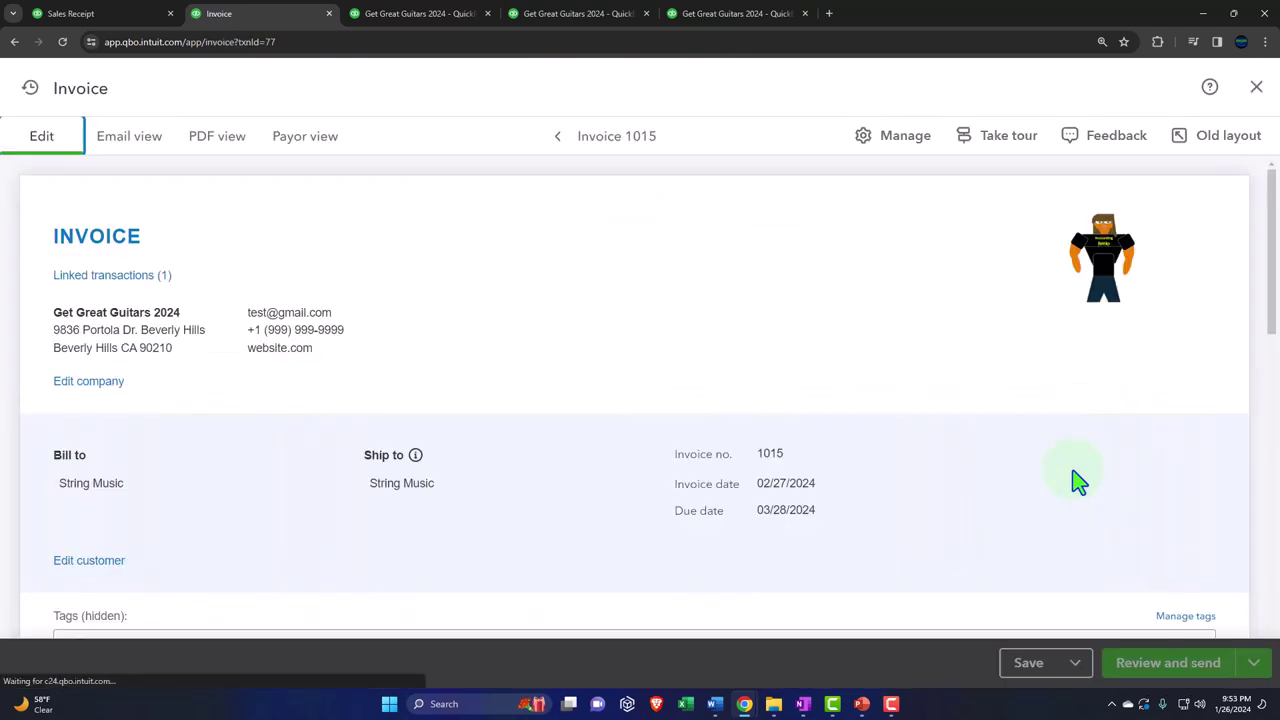
scroll(1078, 482, "down", 5)
scroll(1078, 482, "down", 1)
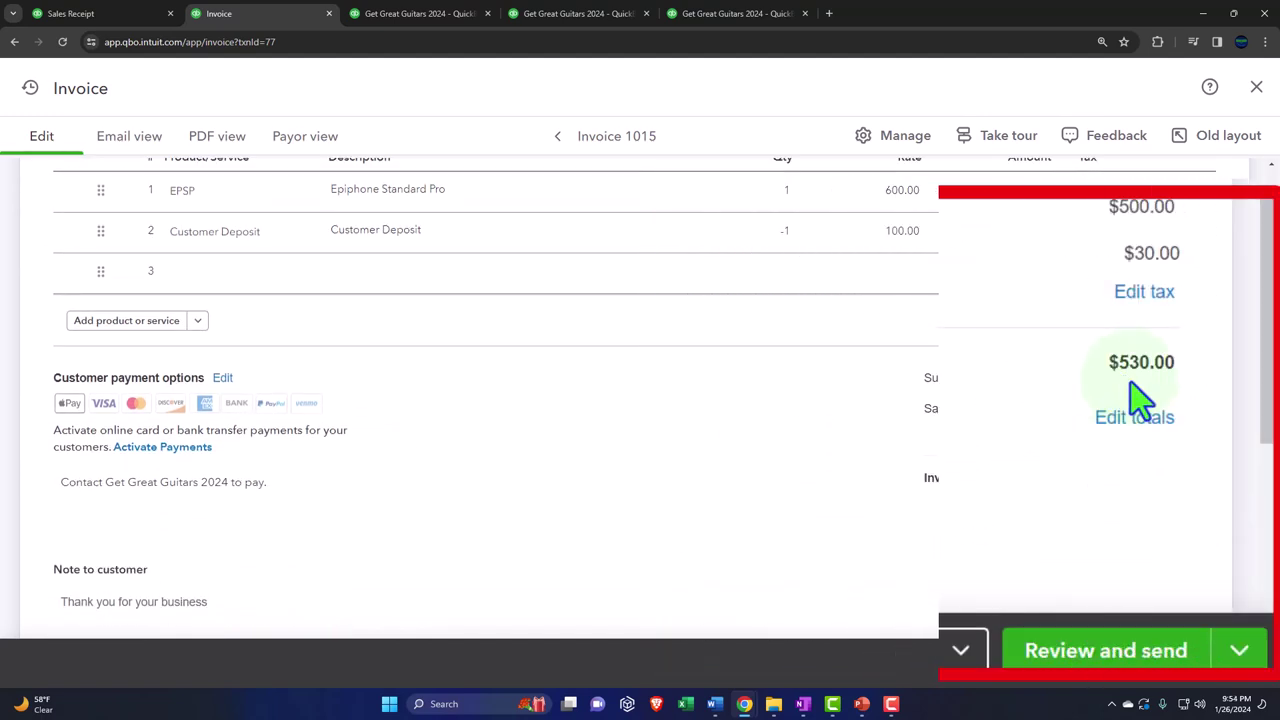
left_click(1256, 87)
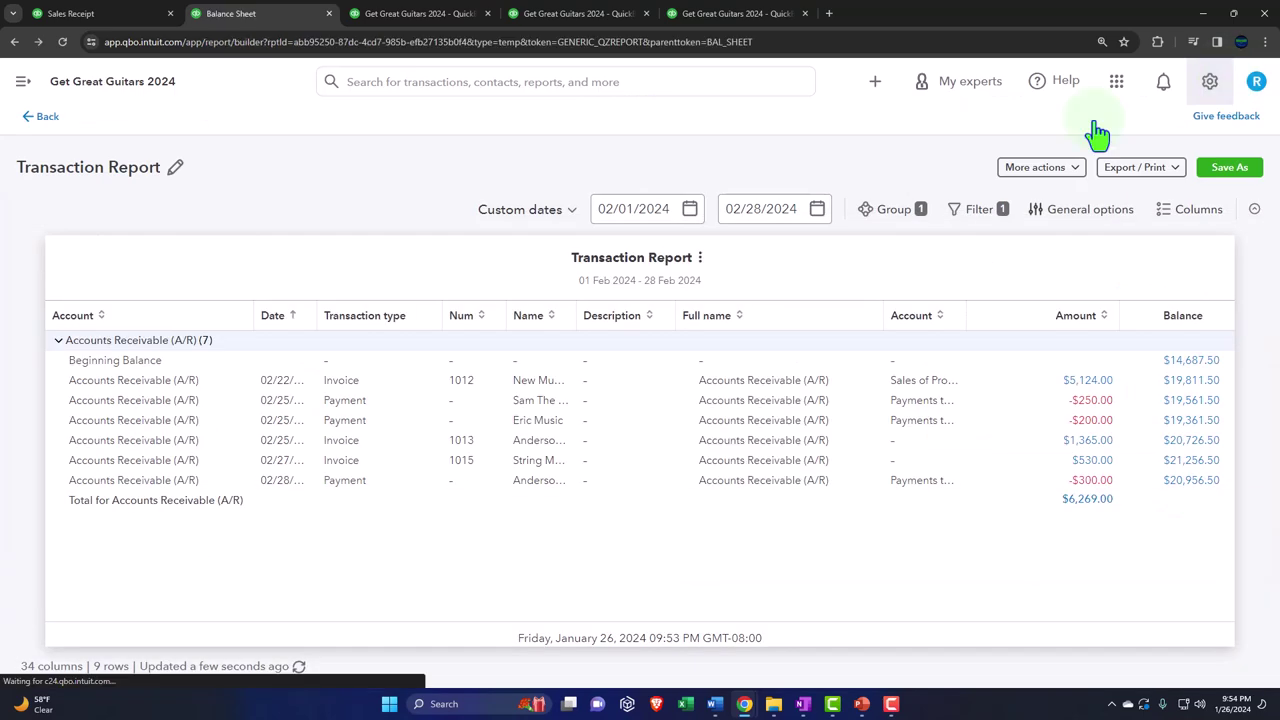
left_click(42, 120)
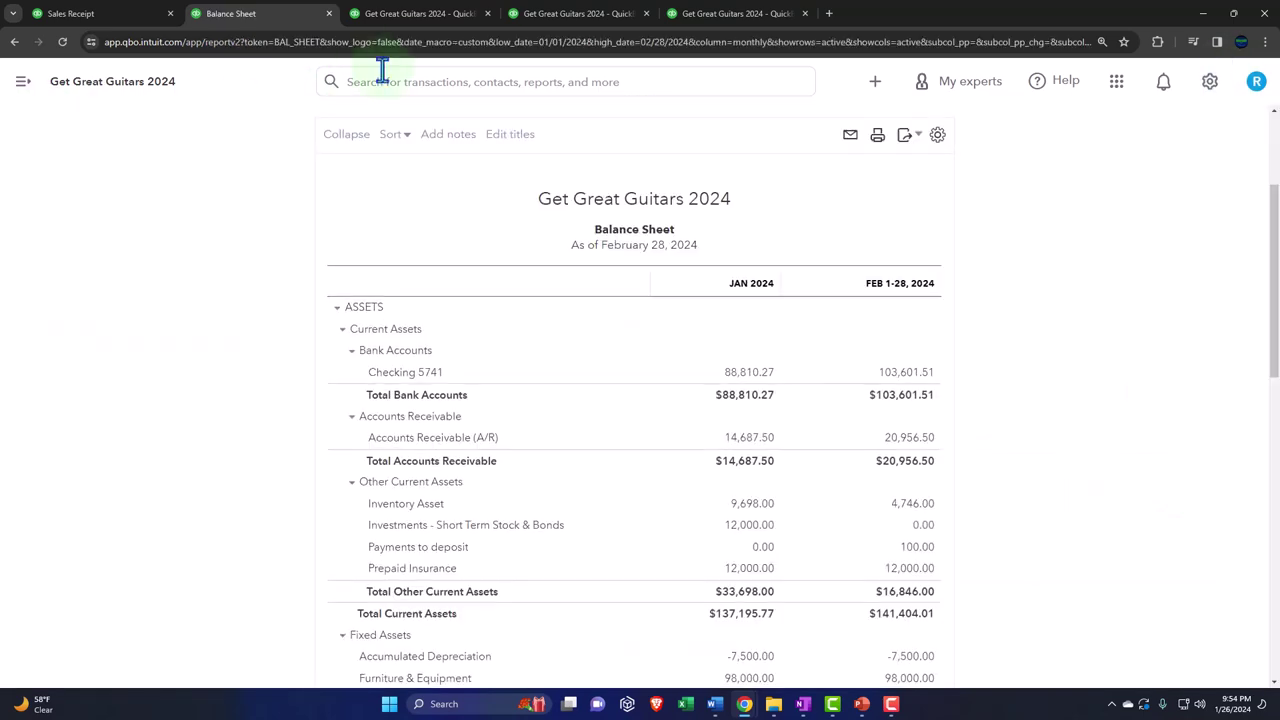
- Rerun the Profit and Loss report for 01/01/2024 to 02/28/2024
left_click(409, 15)
scroll(520, 329, "up", 3)
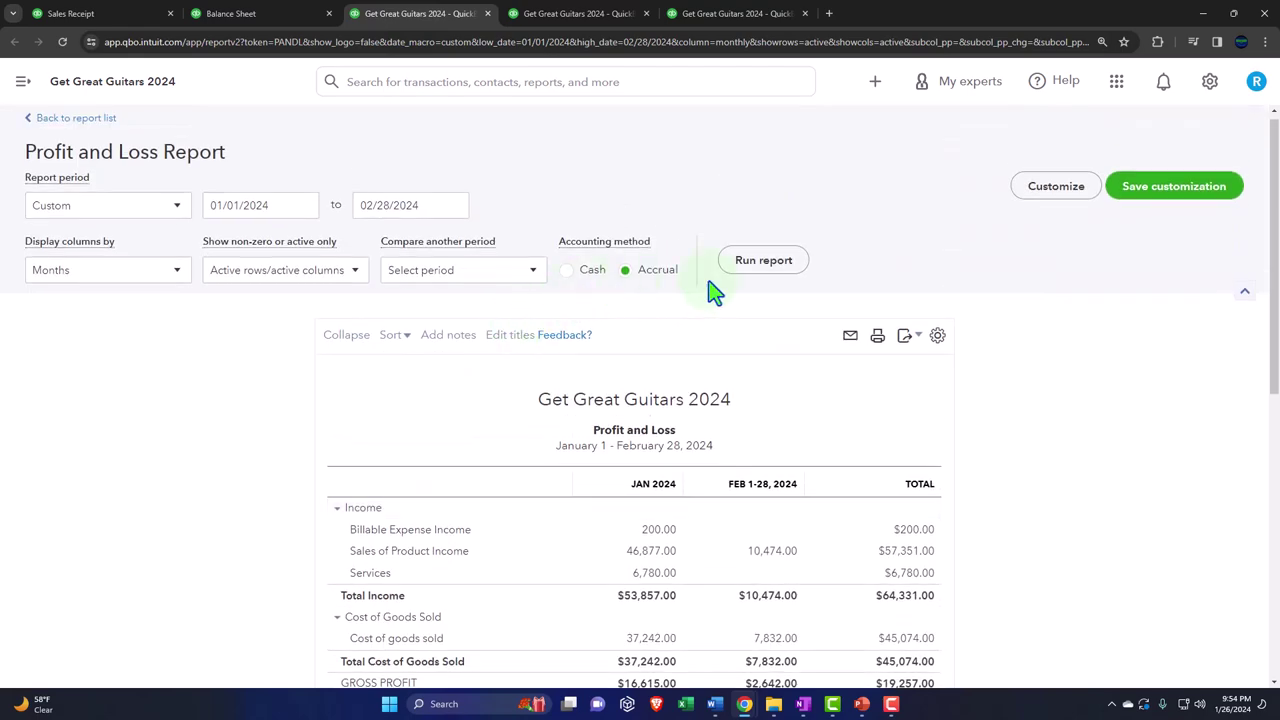
left_click(766, 277)
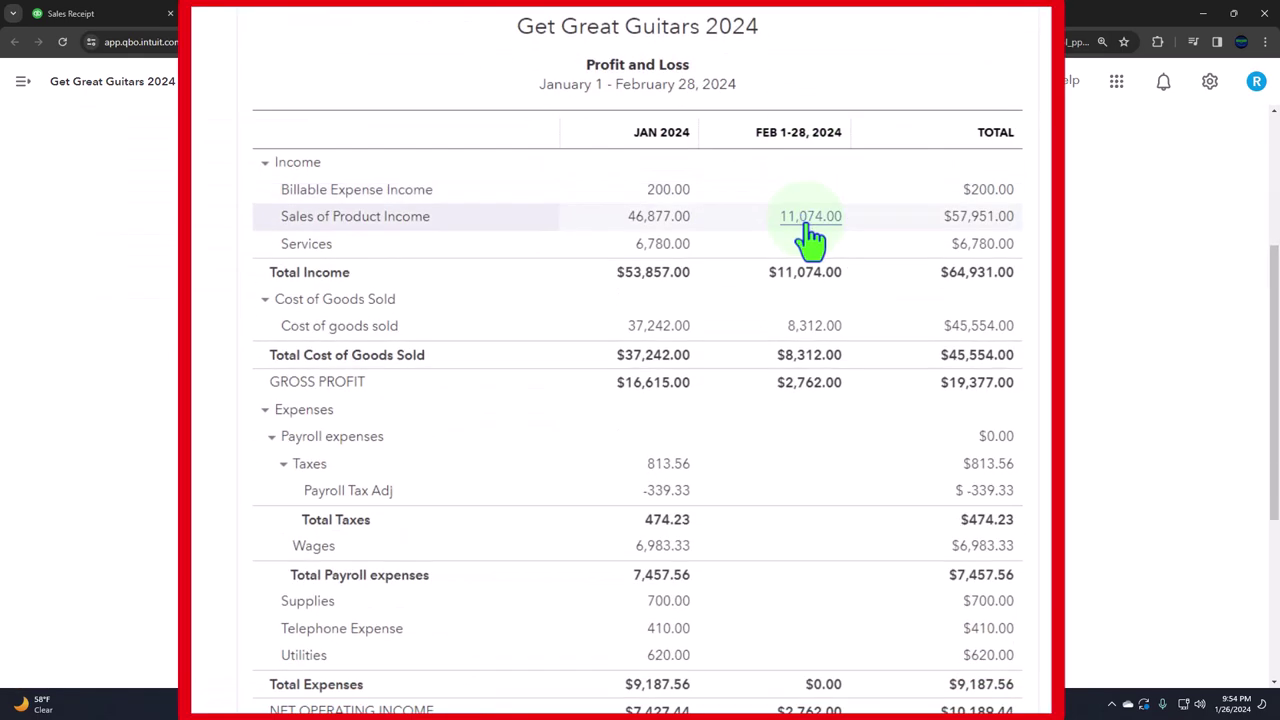
- Trace February's Sales of Product Income to invoice 1015, check its item lines, and return to the Profit and Loss report
left_click(806, 224)
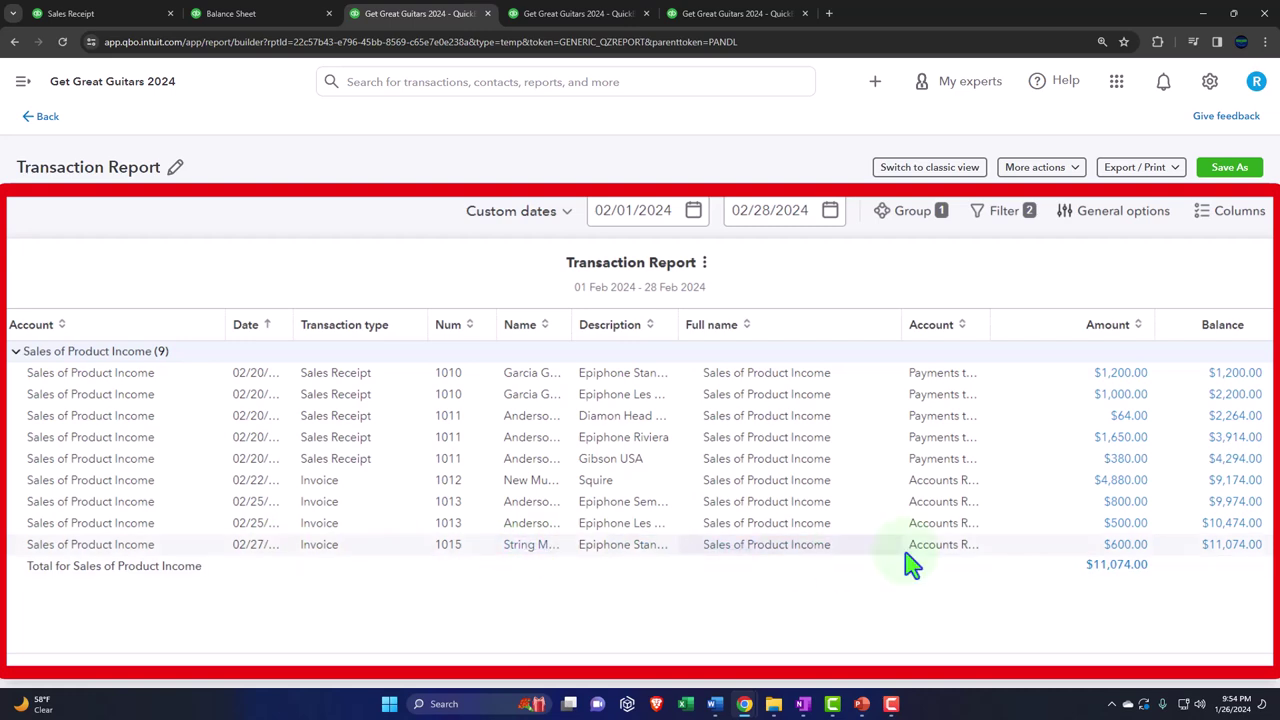
left_click(1125, 550)
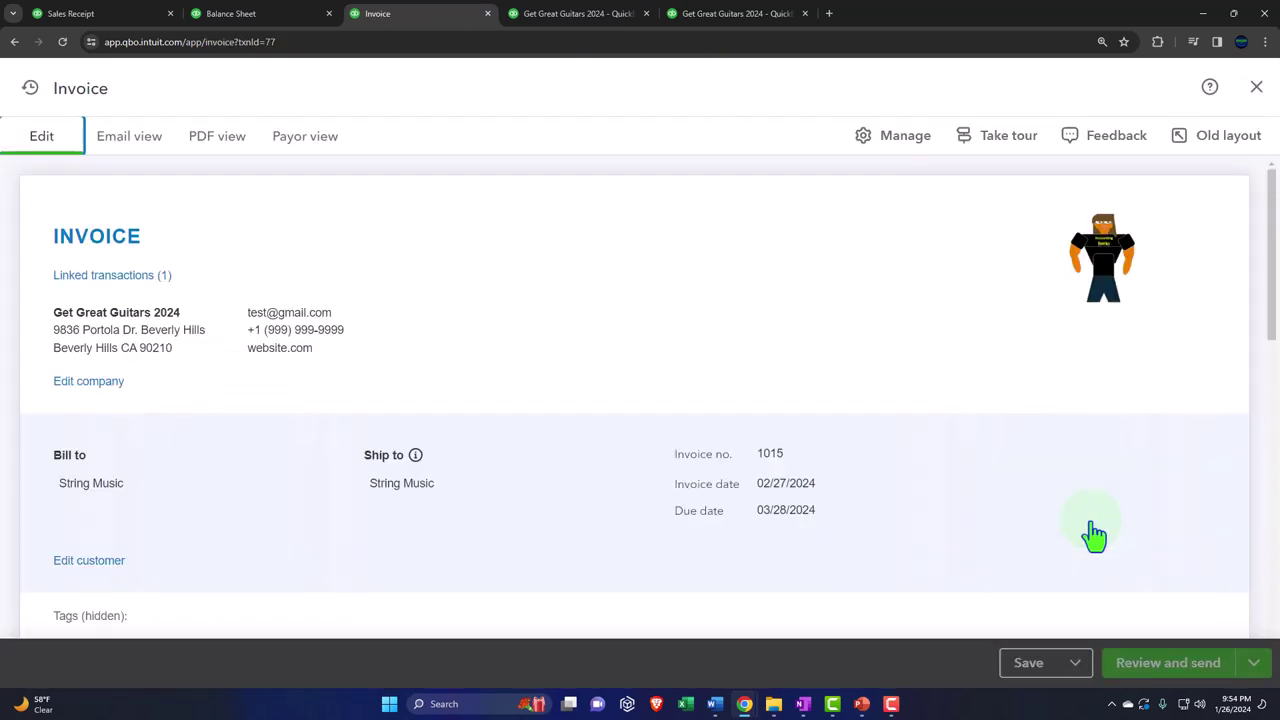
scroll(1076, 514, "down", 5)
scroll(1080, 514, "down", 1)
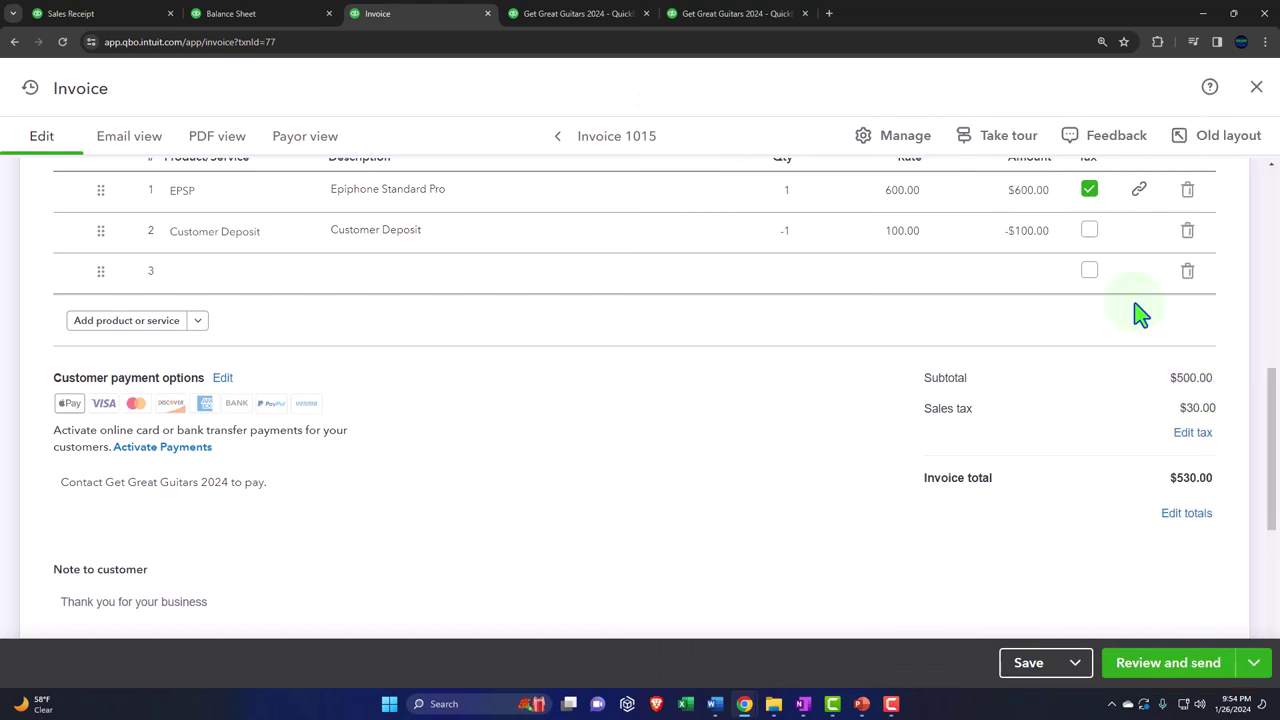
left_click(1125, 200)
left_click(951, 244)
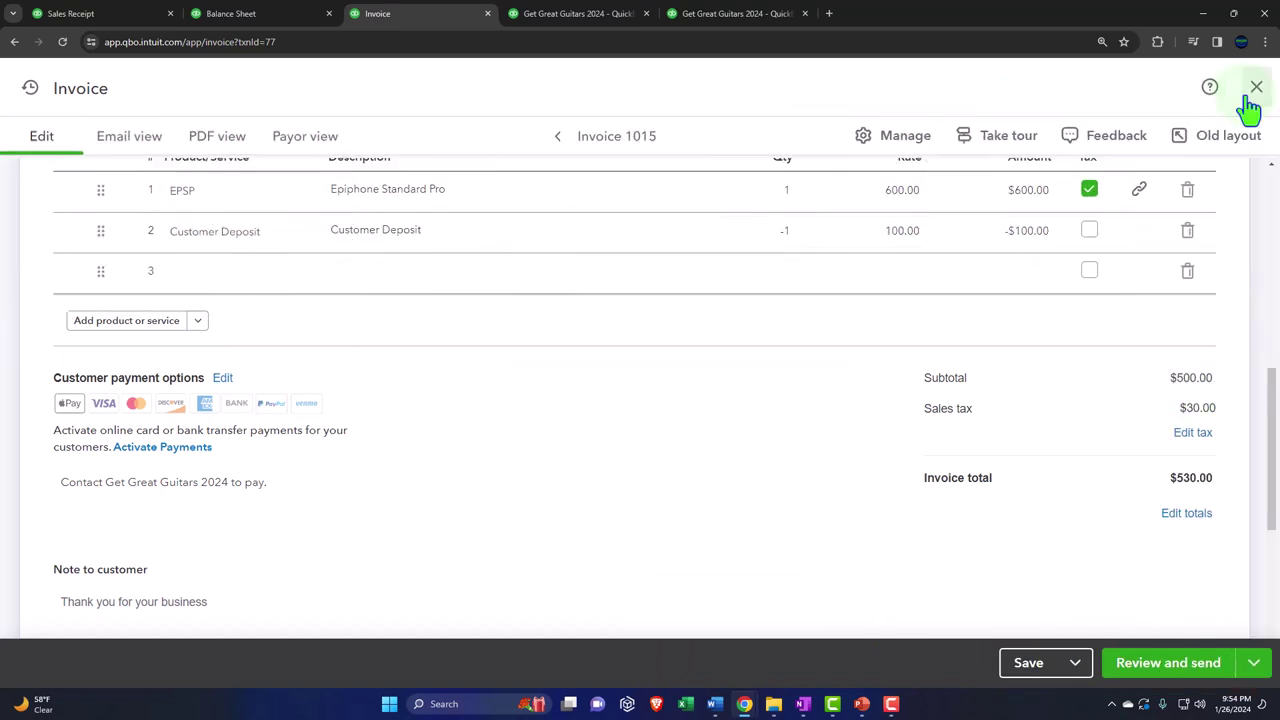
left_click(1252, 92)
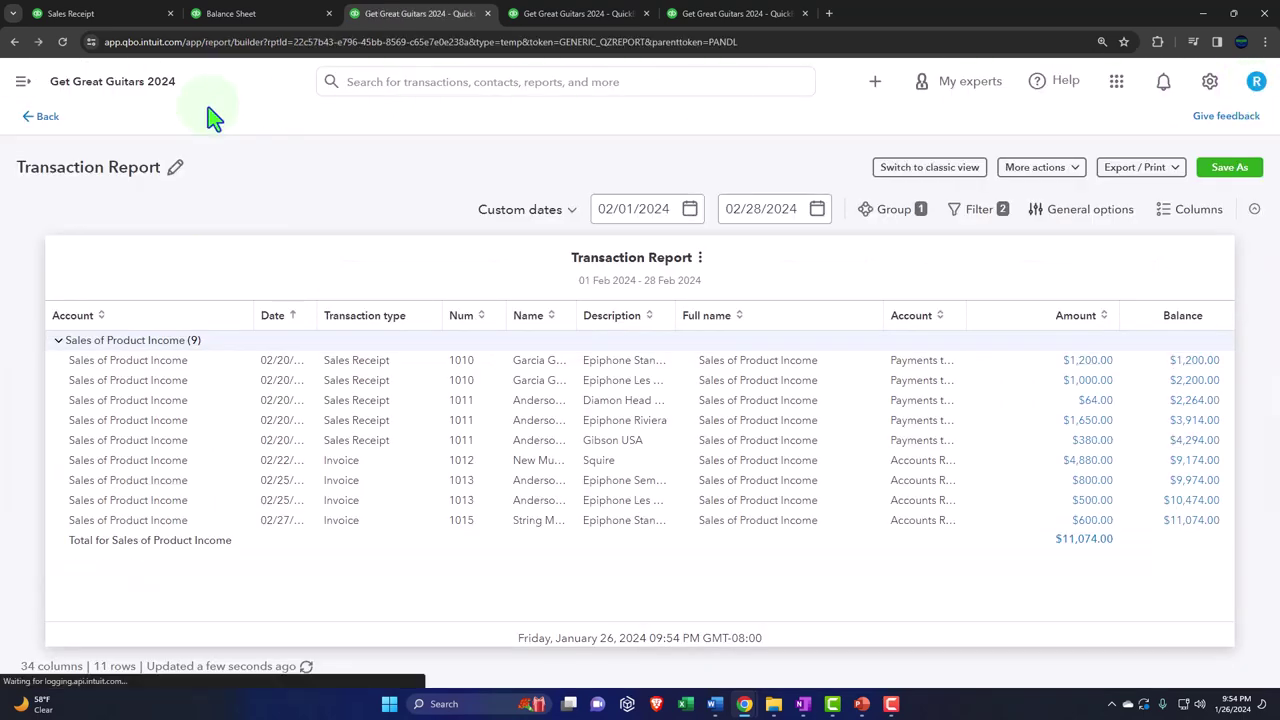
left_click(40, 116)
- Examine the February transactions behind Unearned Revenue on the Balance Sheet, then return to the report
left_click(255, 17)
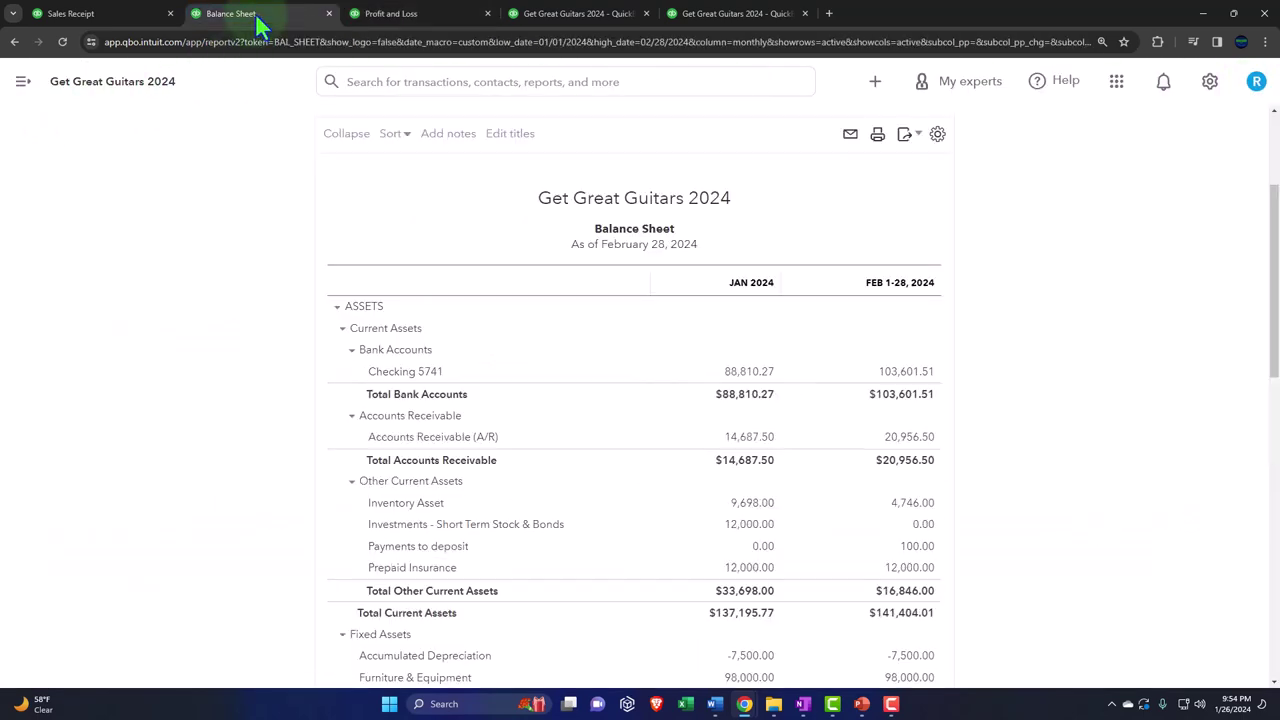
scroll(249, 451, "down", 3)
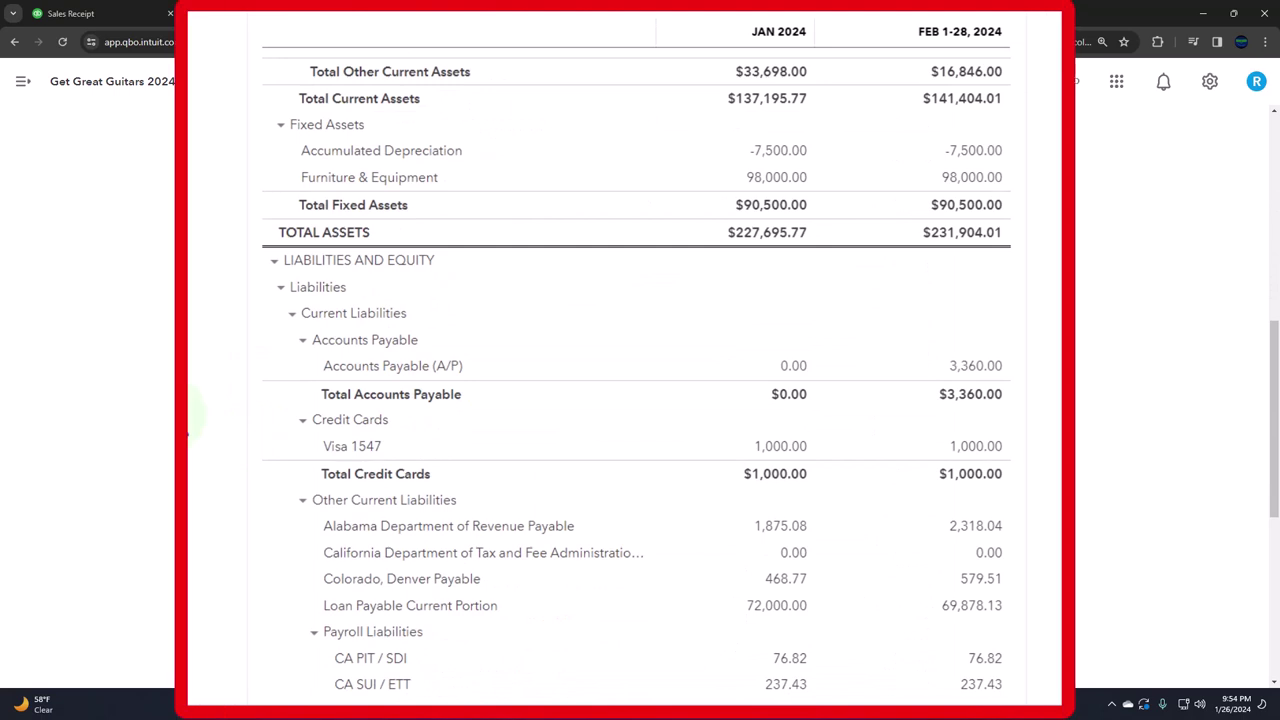
scroll(249, 451, "down", 1)
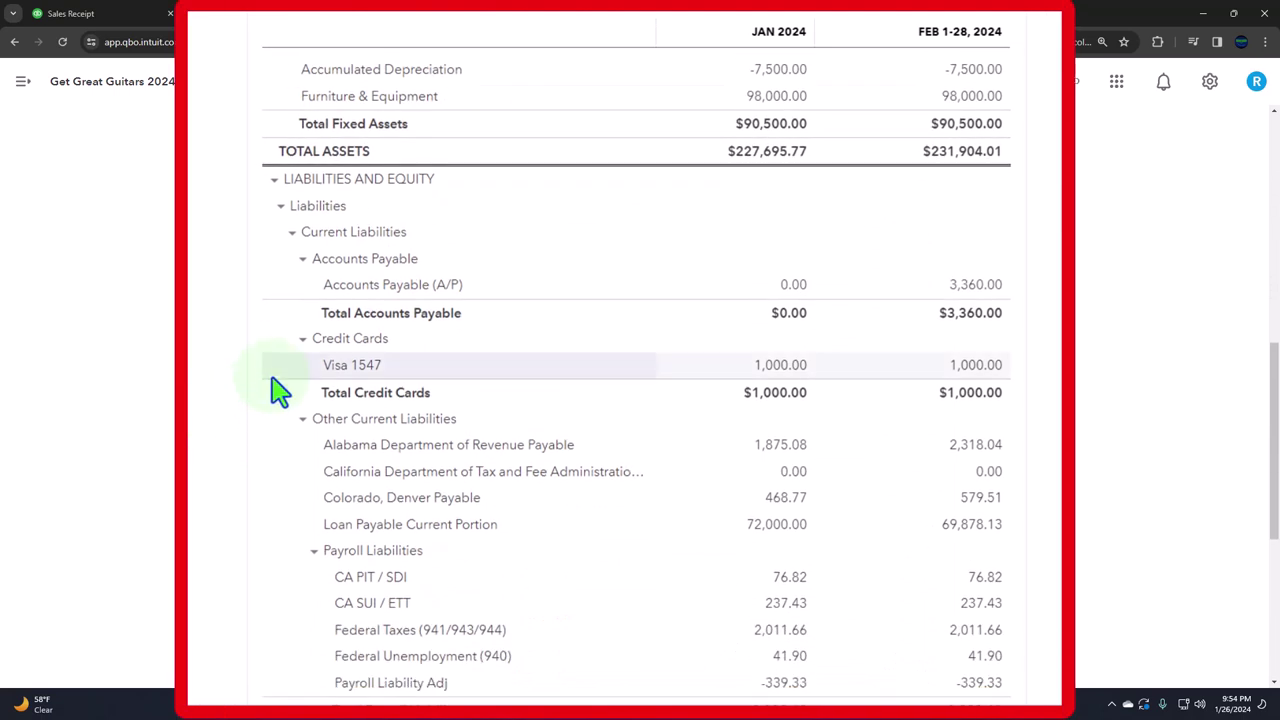
scroll(260, 398, "down", 3)
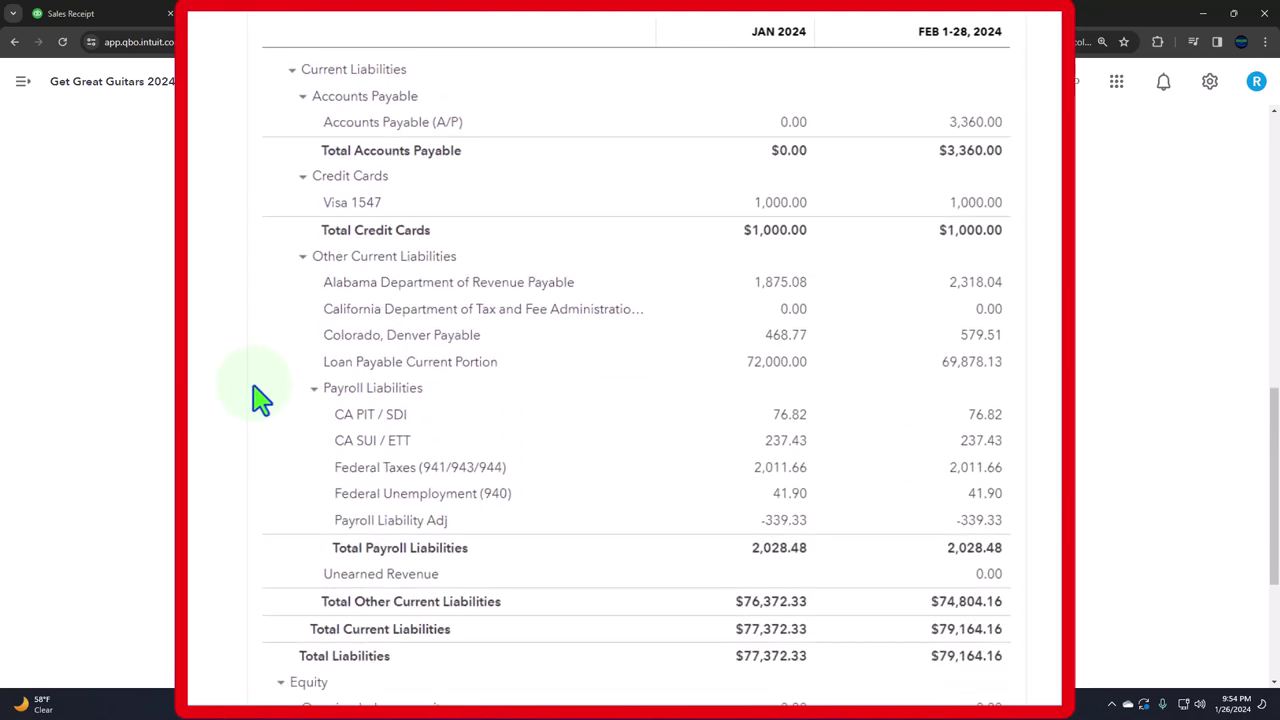
scroll(518, 490, "down", 1)
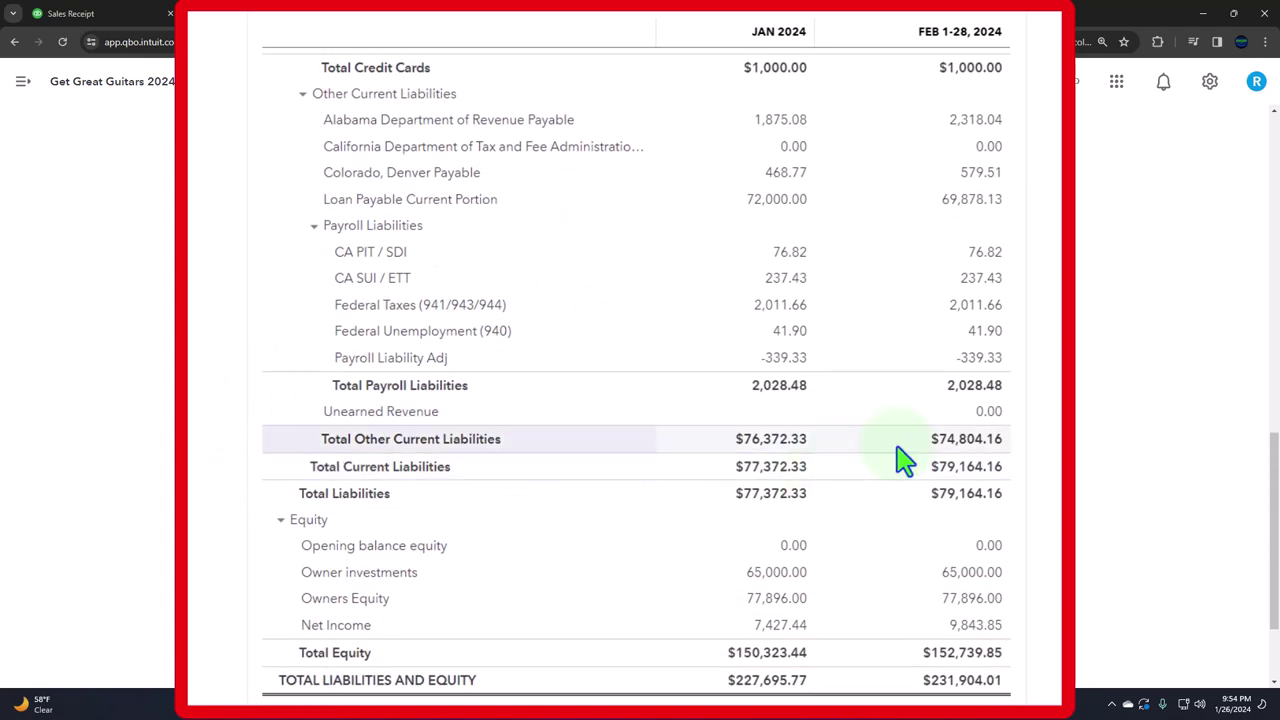
left_click(986, 418)
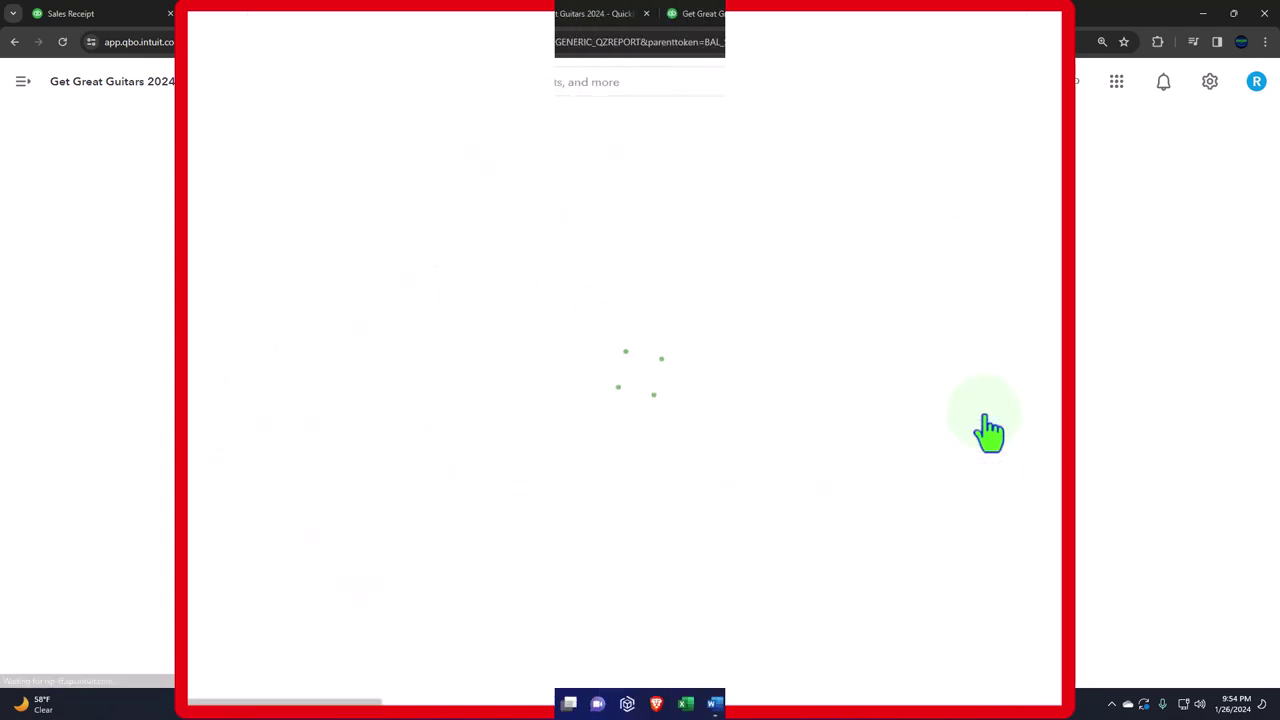
key("ctrl+minus")
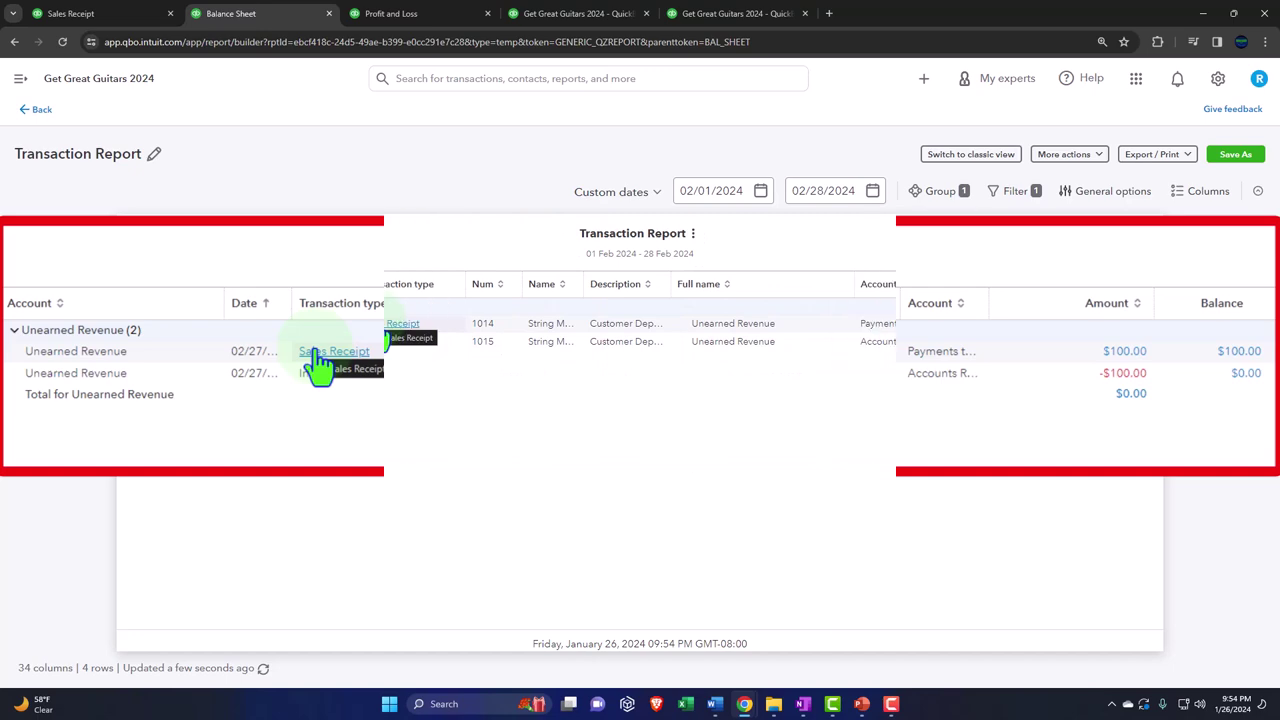
left_click(36, 112)
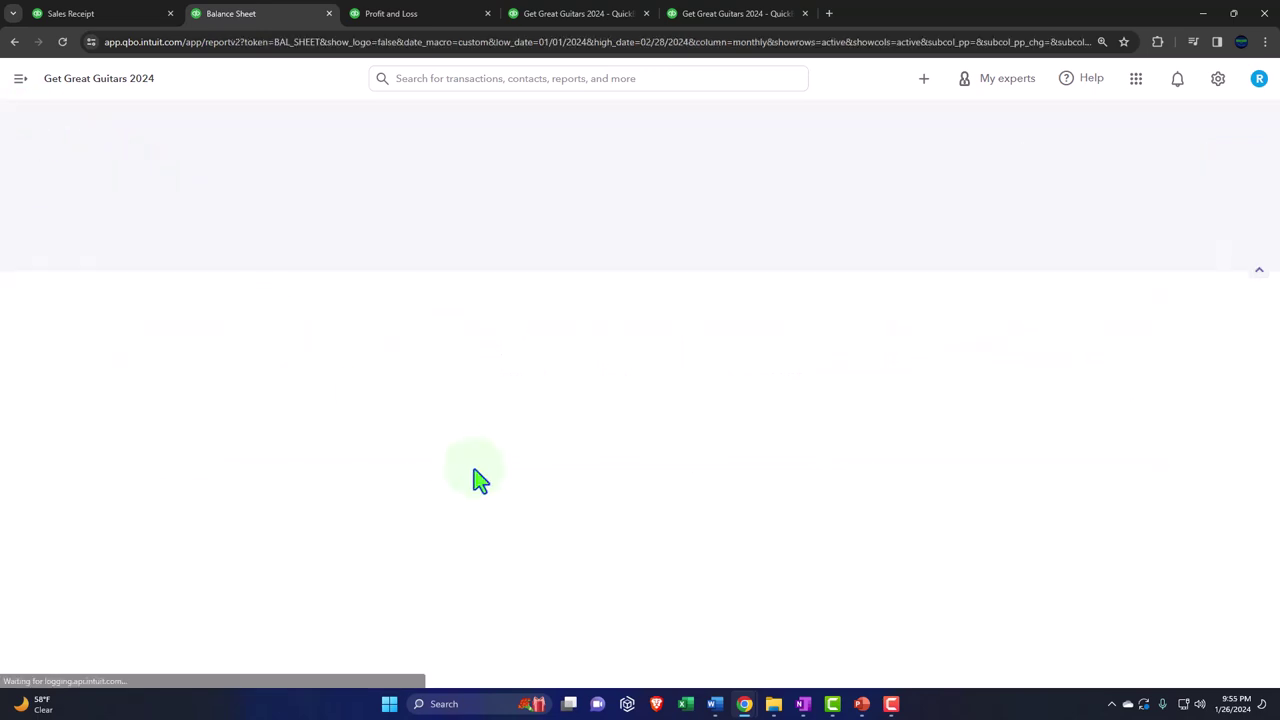
- Open the February transactions behind Inventory Asset on the Balance Sheet and locate the invoice 1015 entry
scroll(535, 510, "up", 2, "ctrl")
scroll(528, 514, "up", 2)
scroll(520, 517, "up", 4)
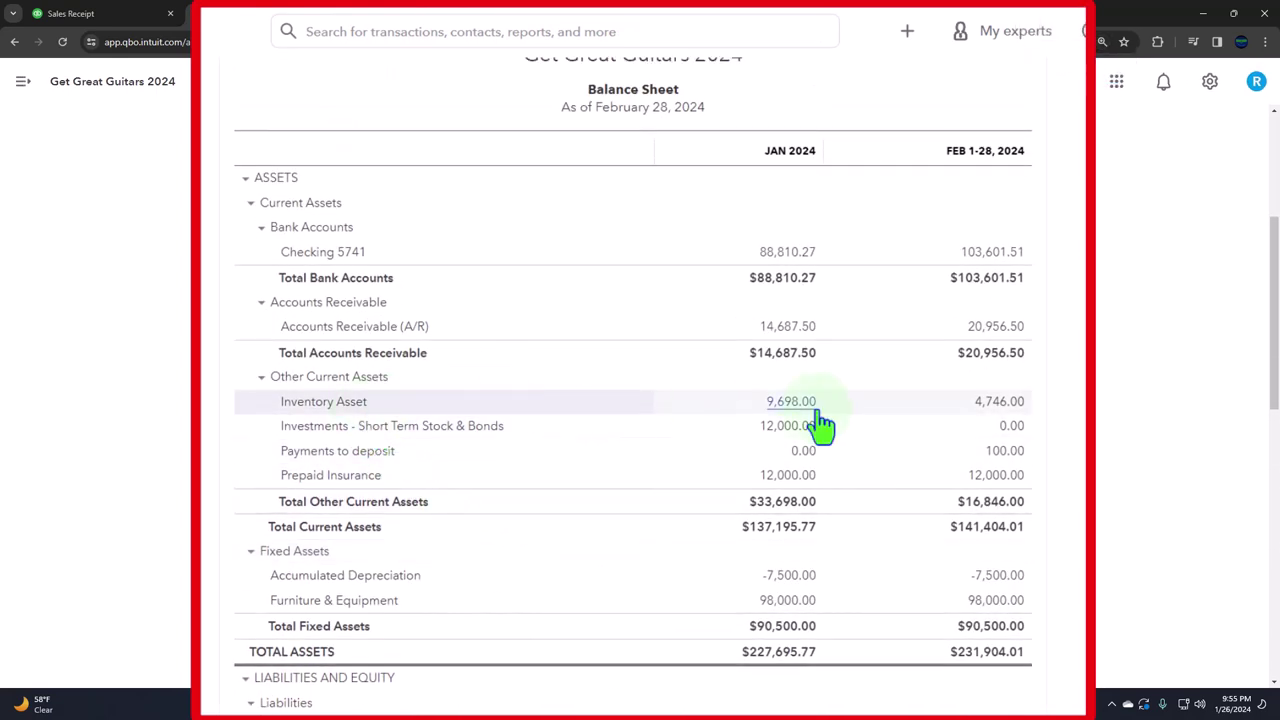
left_click(1000, 420)
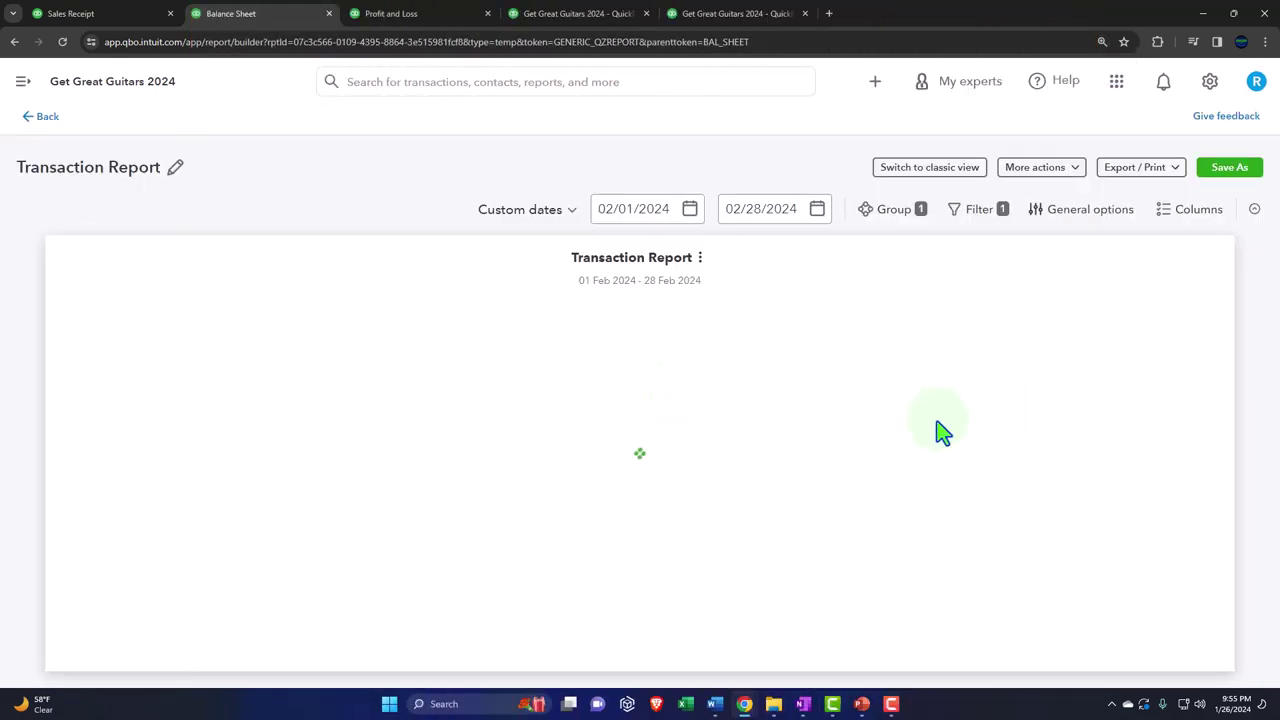
scroll(934, 429, "down", 1)
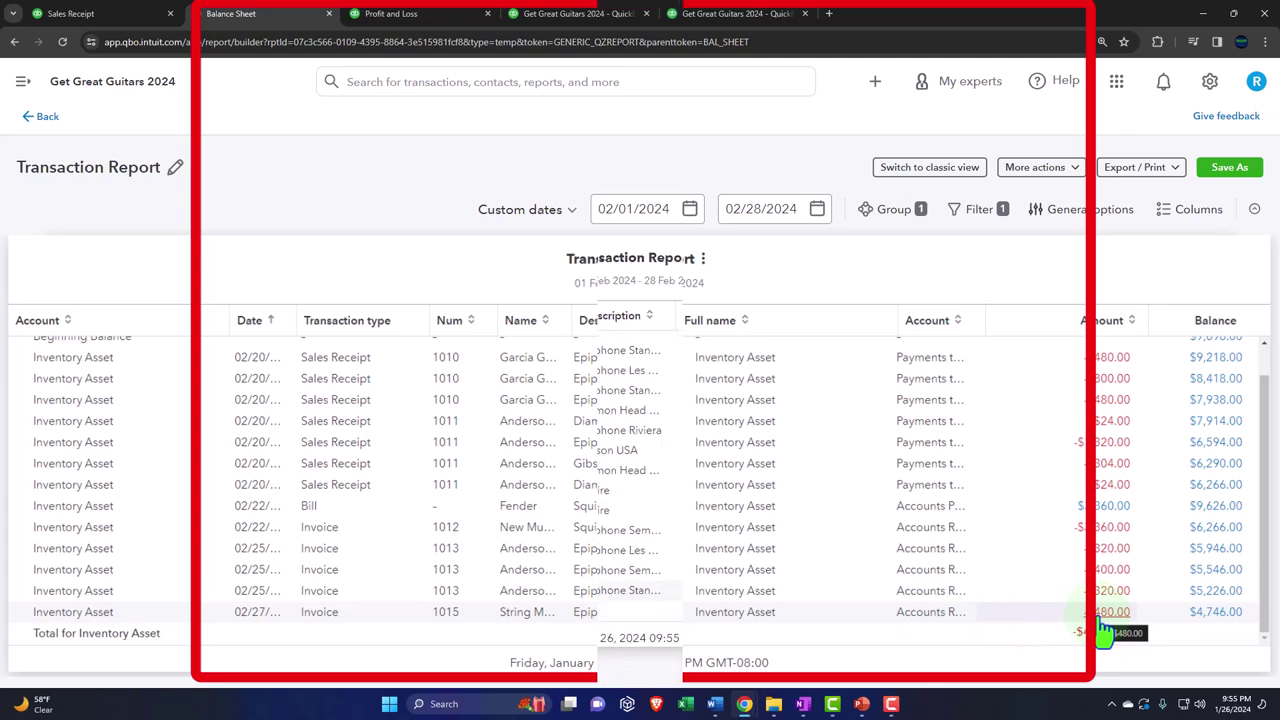
- Leave the Inventory Asset detail and examine February's Cost of goods sold transactions on the Profit and Loss, then return to the report
left_click(42, 116)
left_click(430, 14)
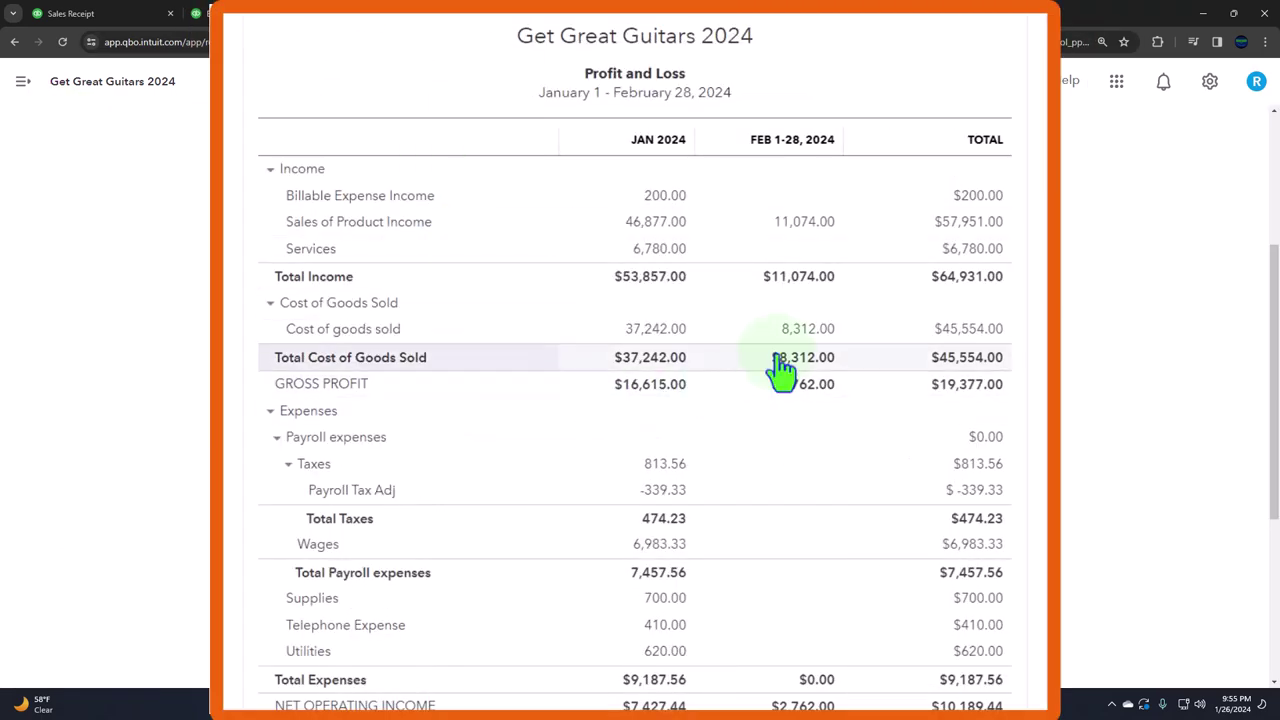
left_click(805, 330)
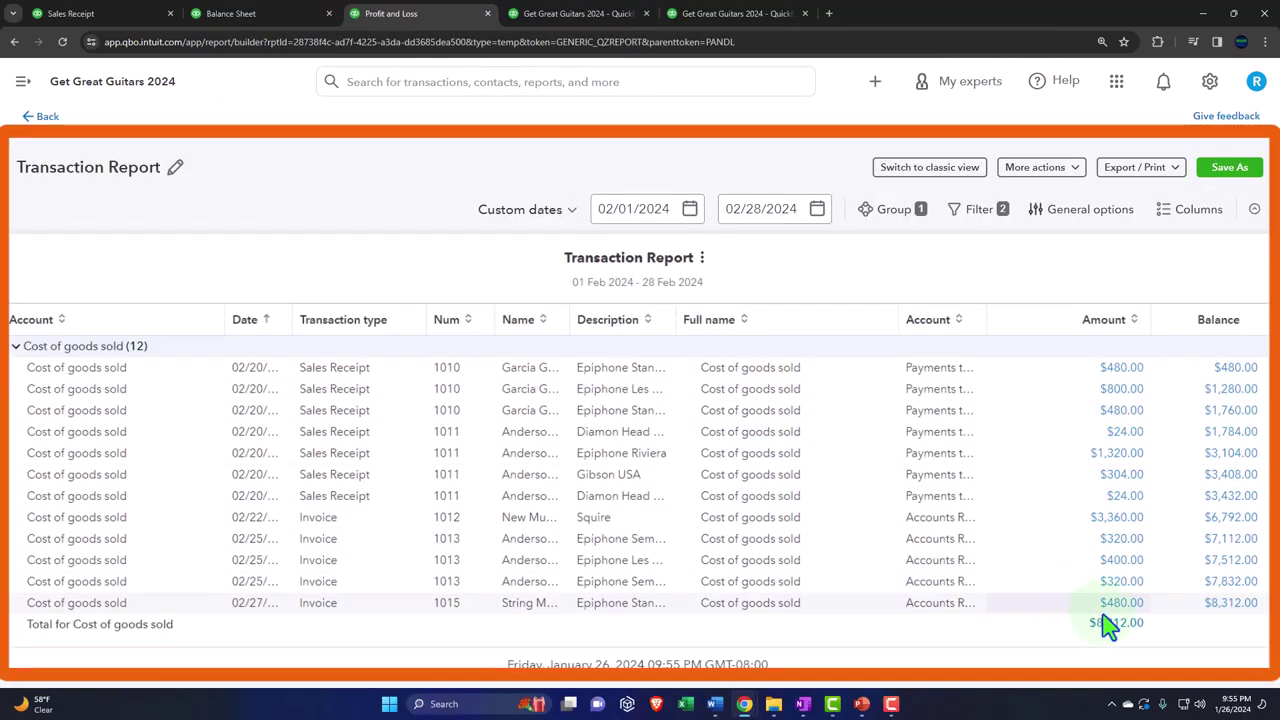
left_click(40, 116)
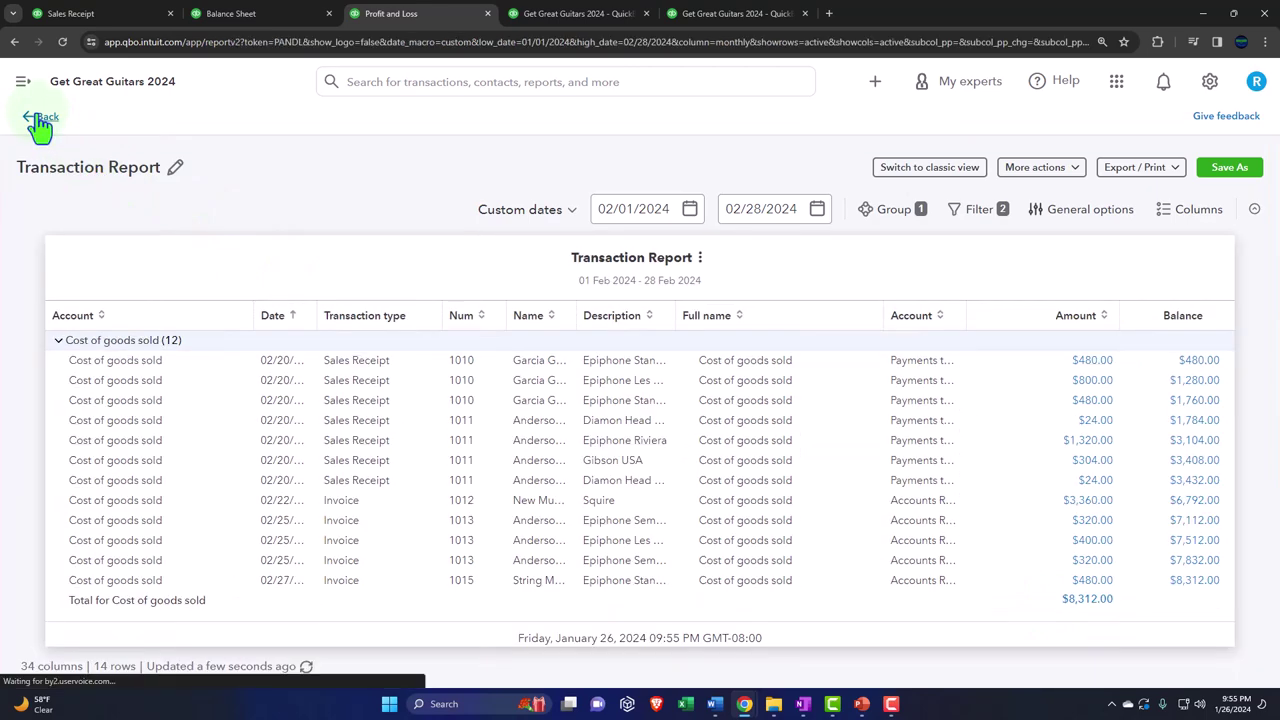
- Check Accounts Receivable on the Balance Sheet, then rerun the Customer Balance Detail report for all dates and compare its total and String Music's entry
left_click(240, 14)
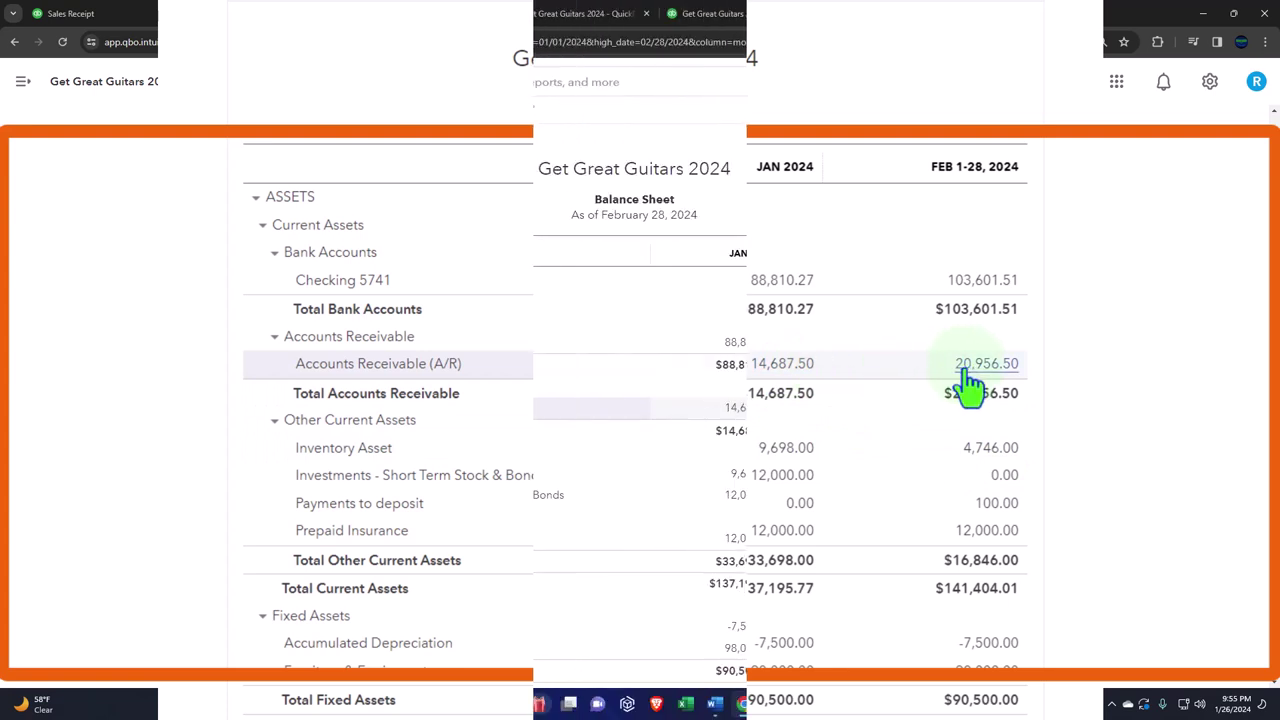
left_click(760, 15)
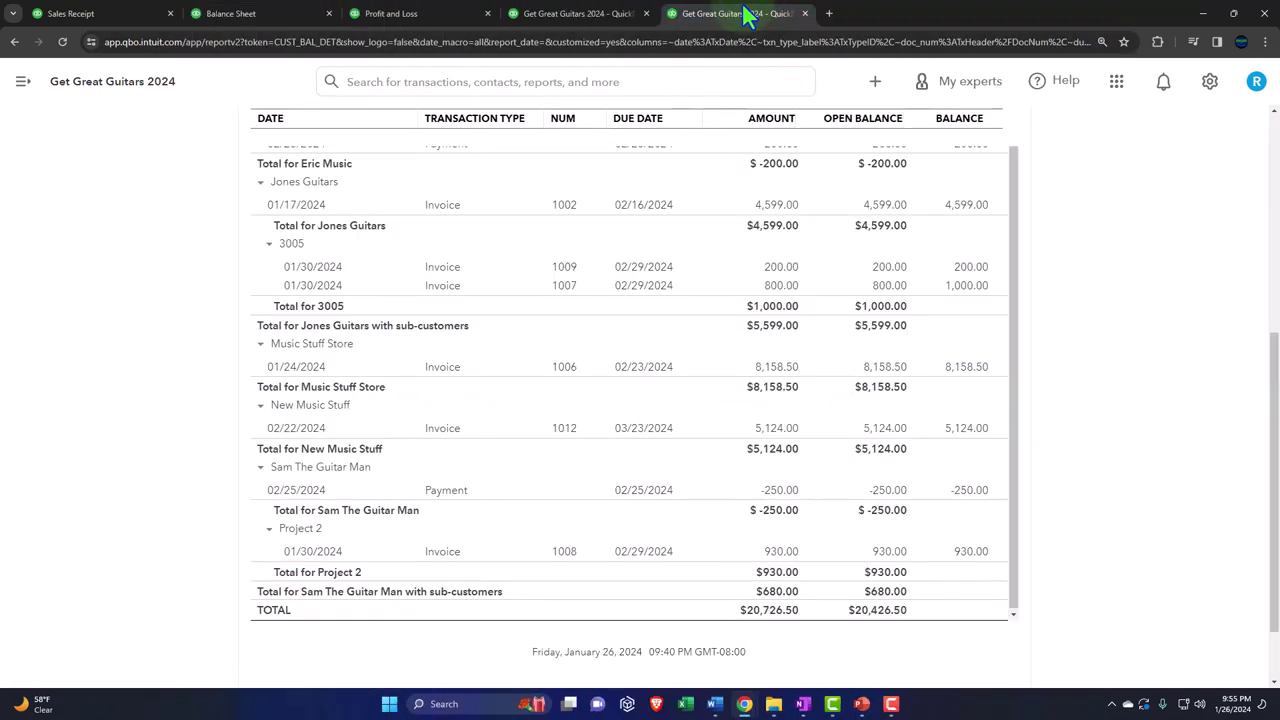
scroll(120, 371, "up", 10)
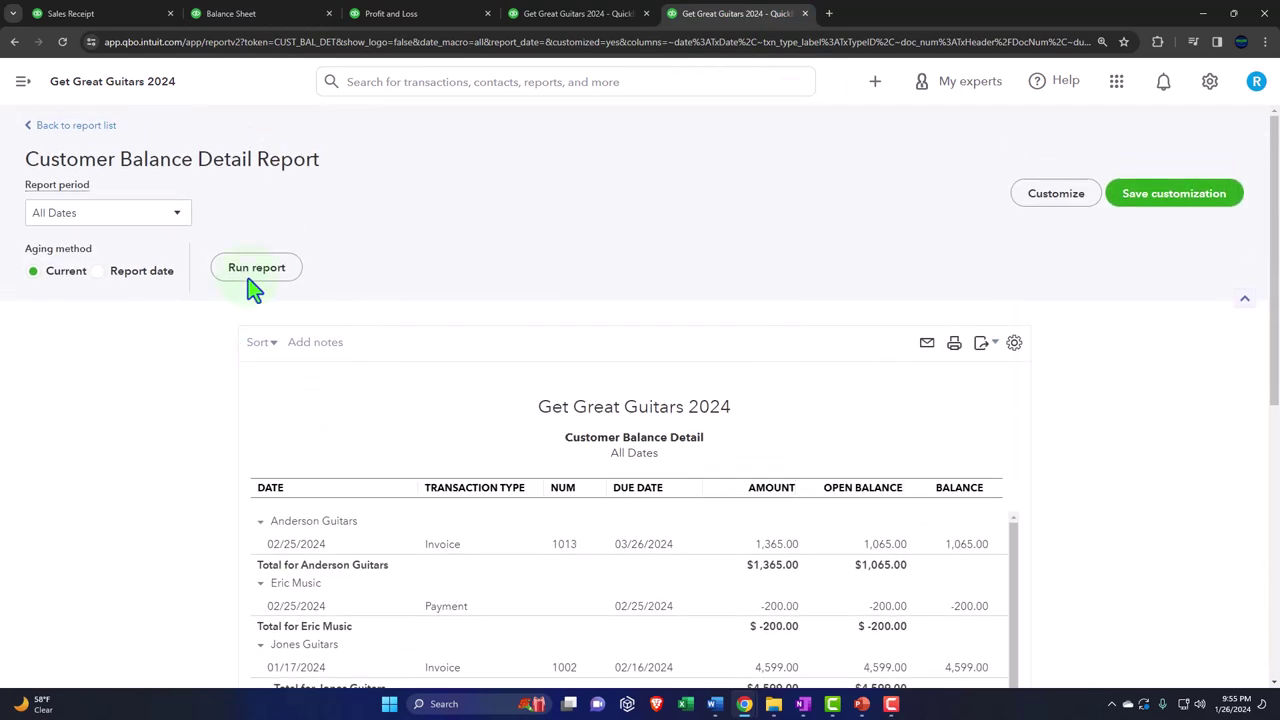
scroll(148, 440, "down", 3)
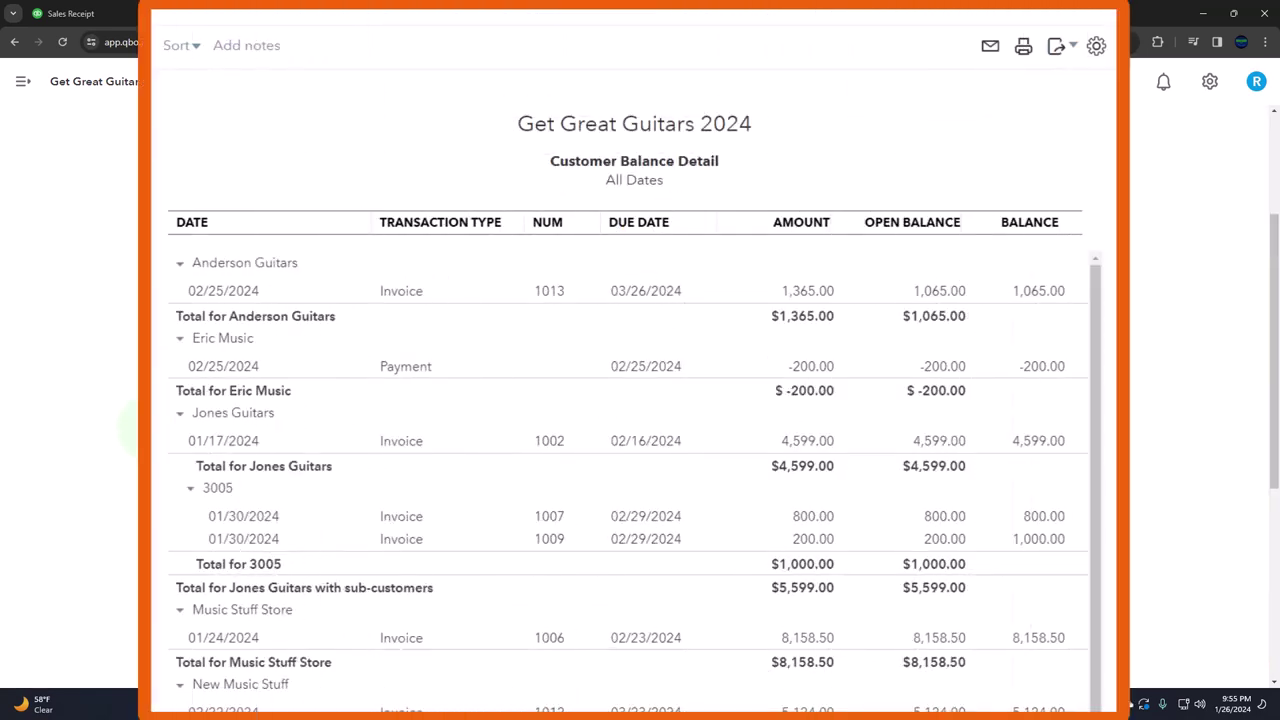
scroll(148, 430, "down", 3)
scroll(130, 430, "down", 2)
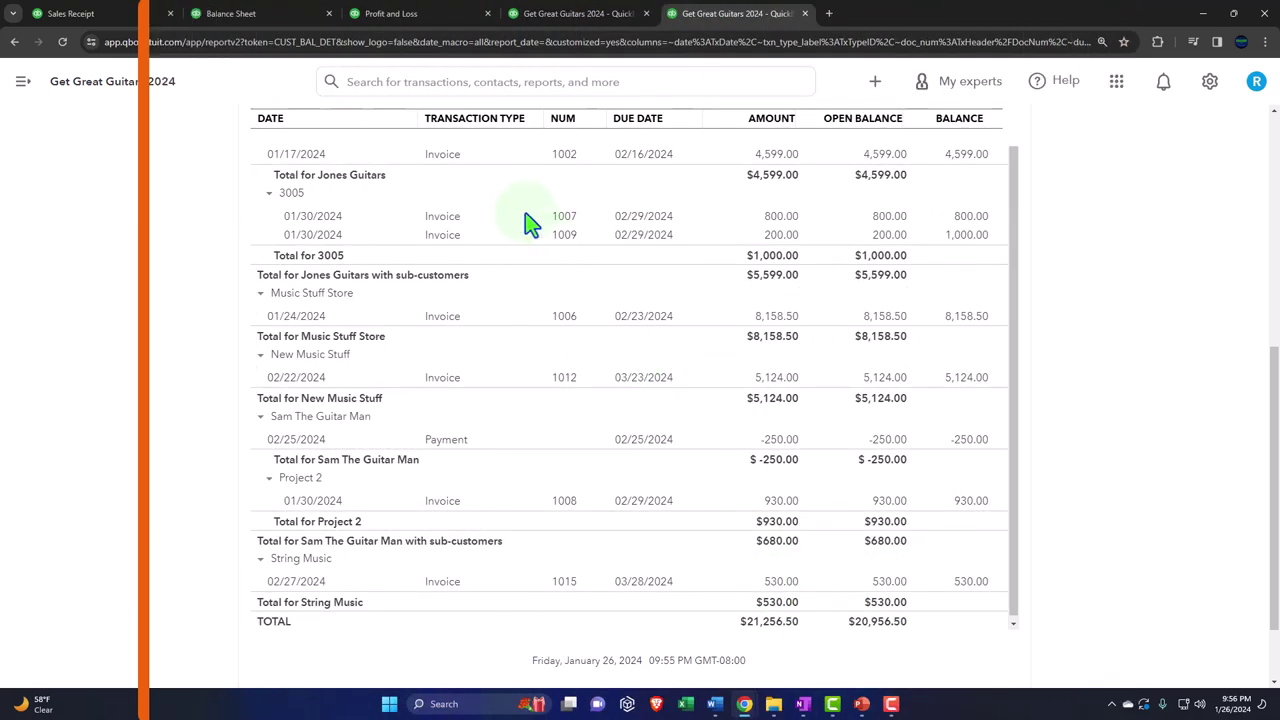
- Review String Music's transaction list and check Estimate 1003's activity for its linked invoice
left_click(112, 13)
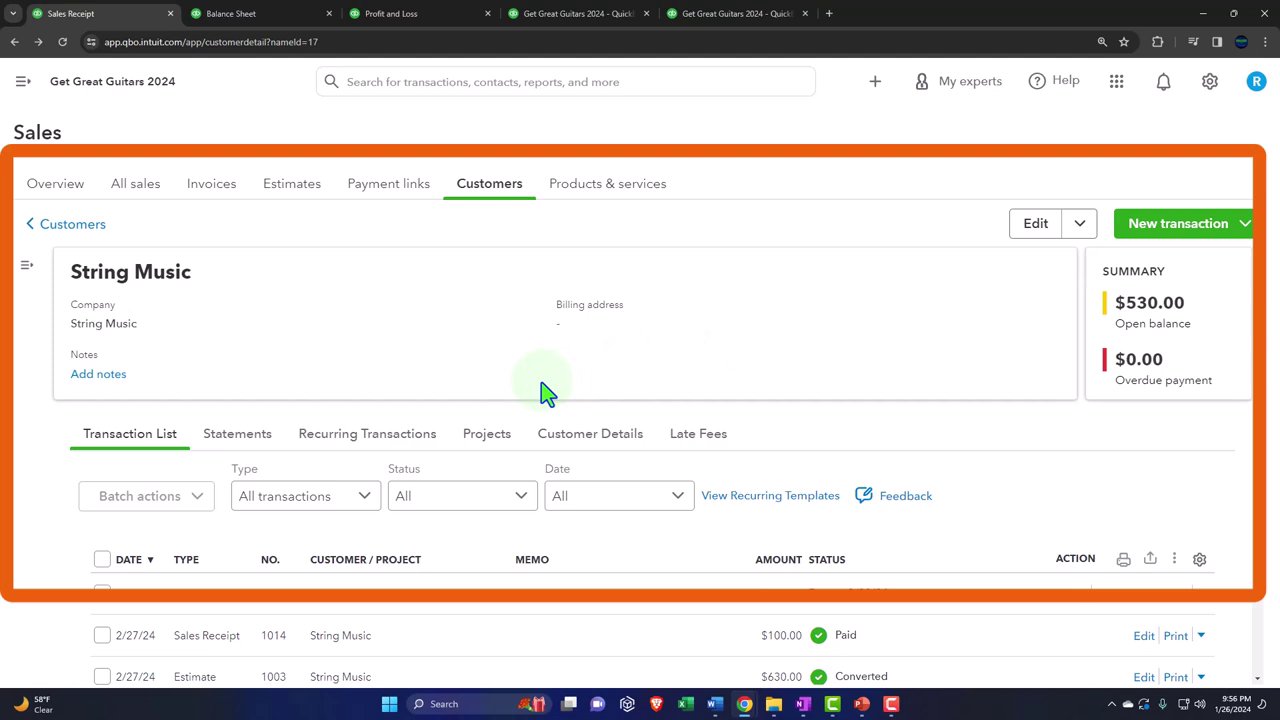
scroll(540, 390, "down", 2)
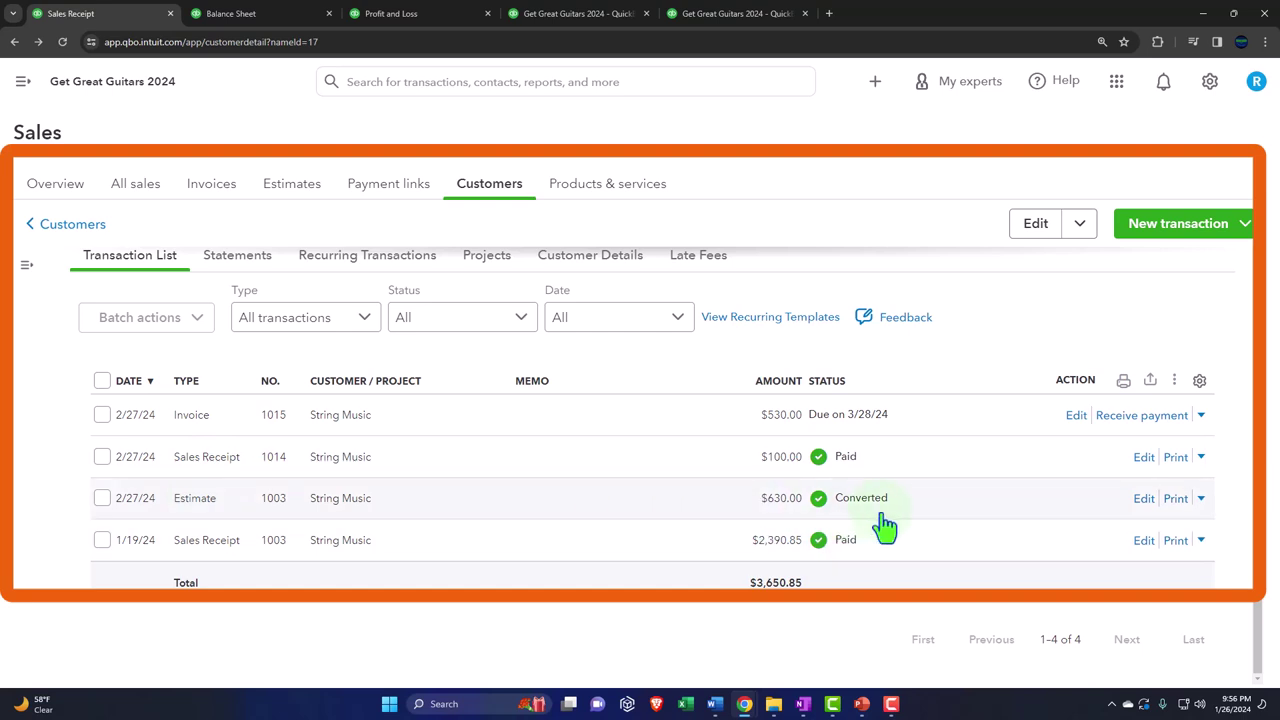
left_click(625, 513)
scroll(1030, 400, "down", 1)
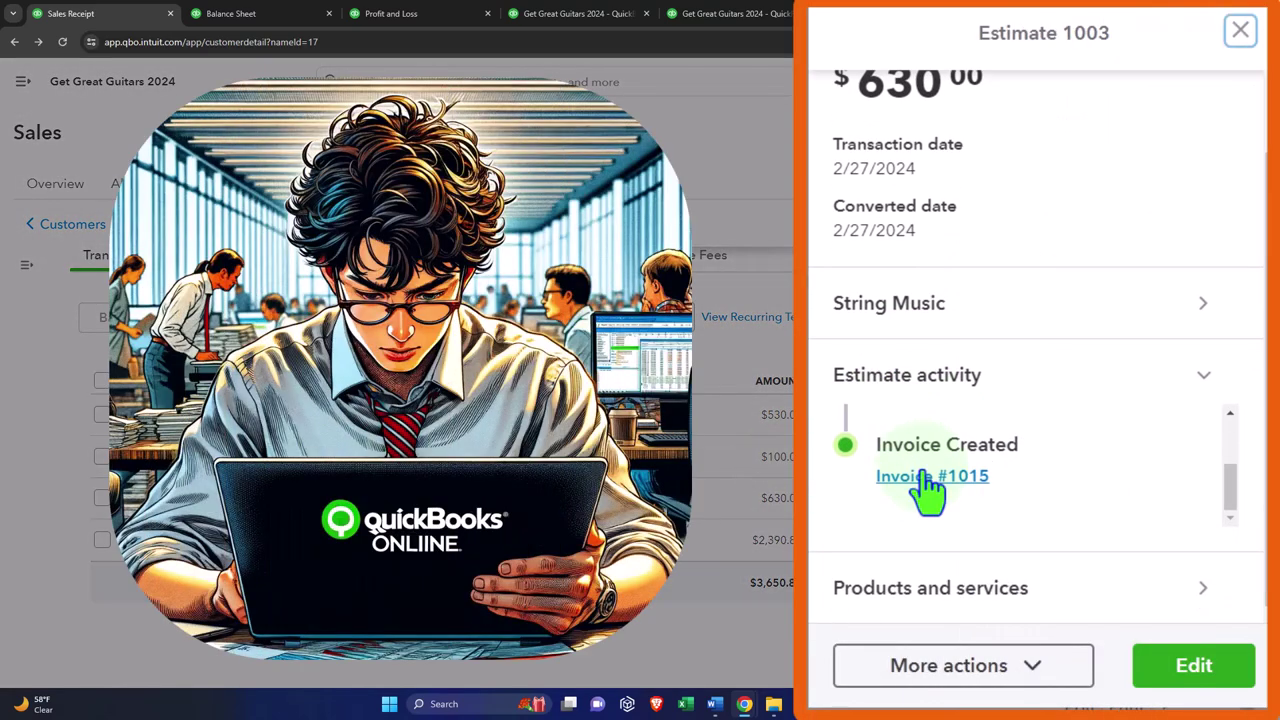
left_click(1240, 33)
- Open Estimate 1003 in full, check its item lines, and close it without changes
left_click(1153, 520)
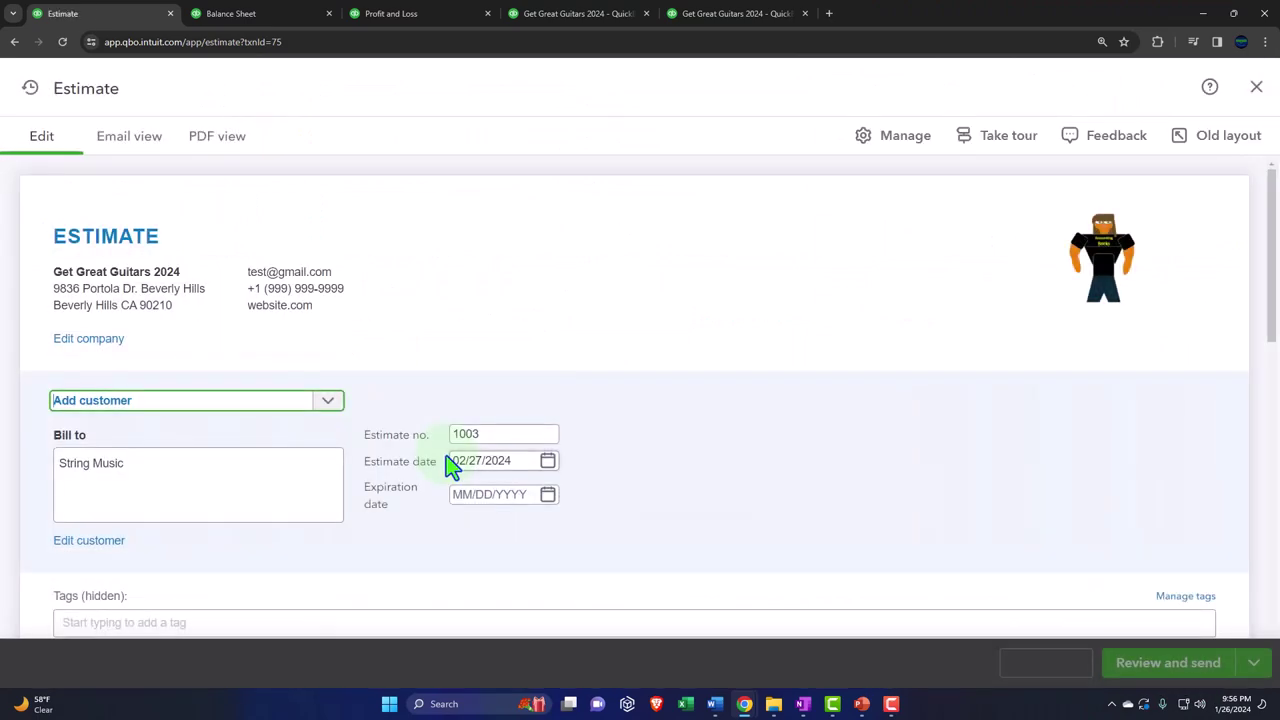
scroll(220, 290, "down", 4)
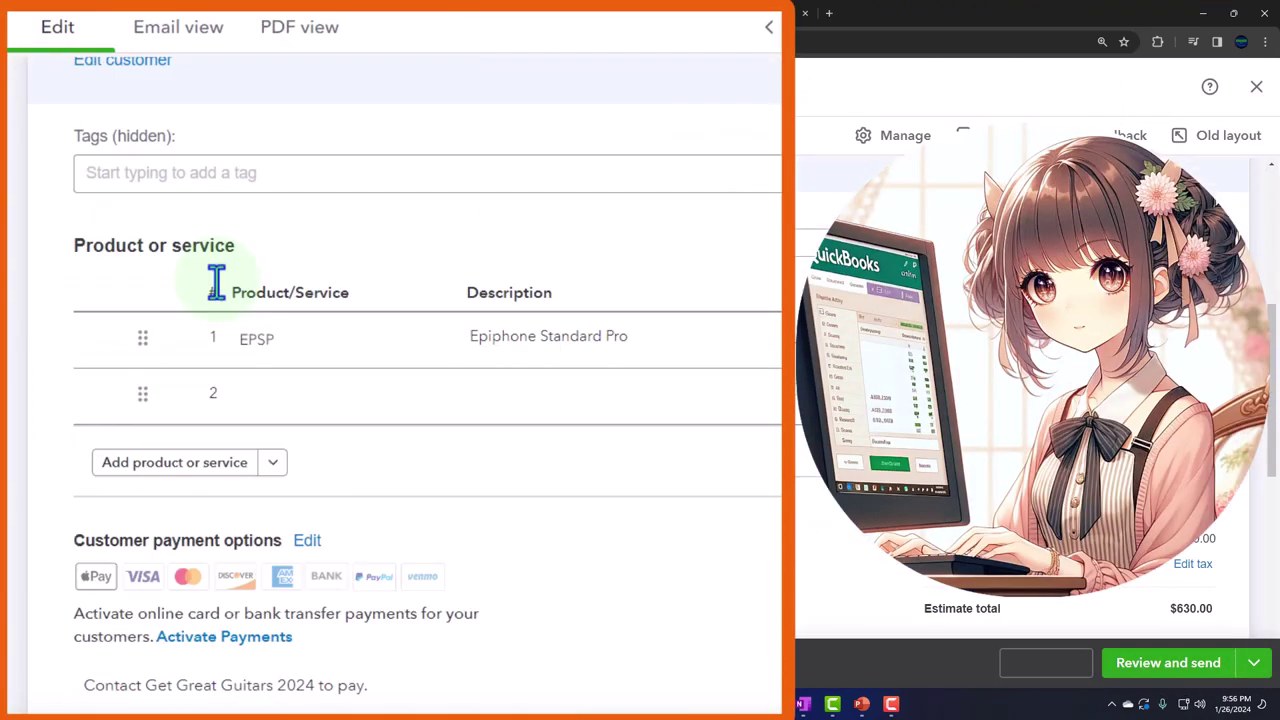
scroll(240, 300, "up", 5)
scroll(240, 293, "up", 3)
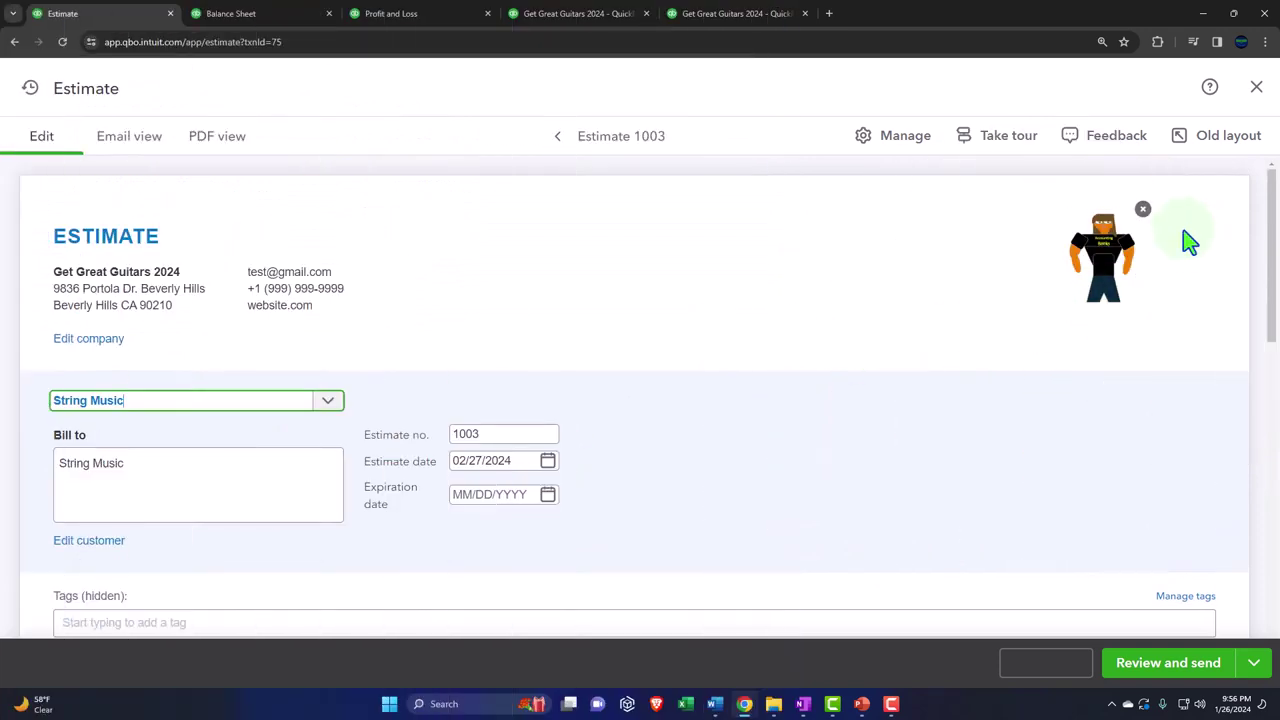
left_click(1257, 88)
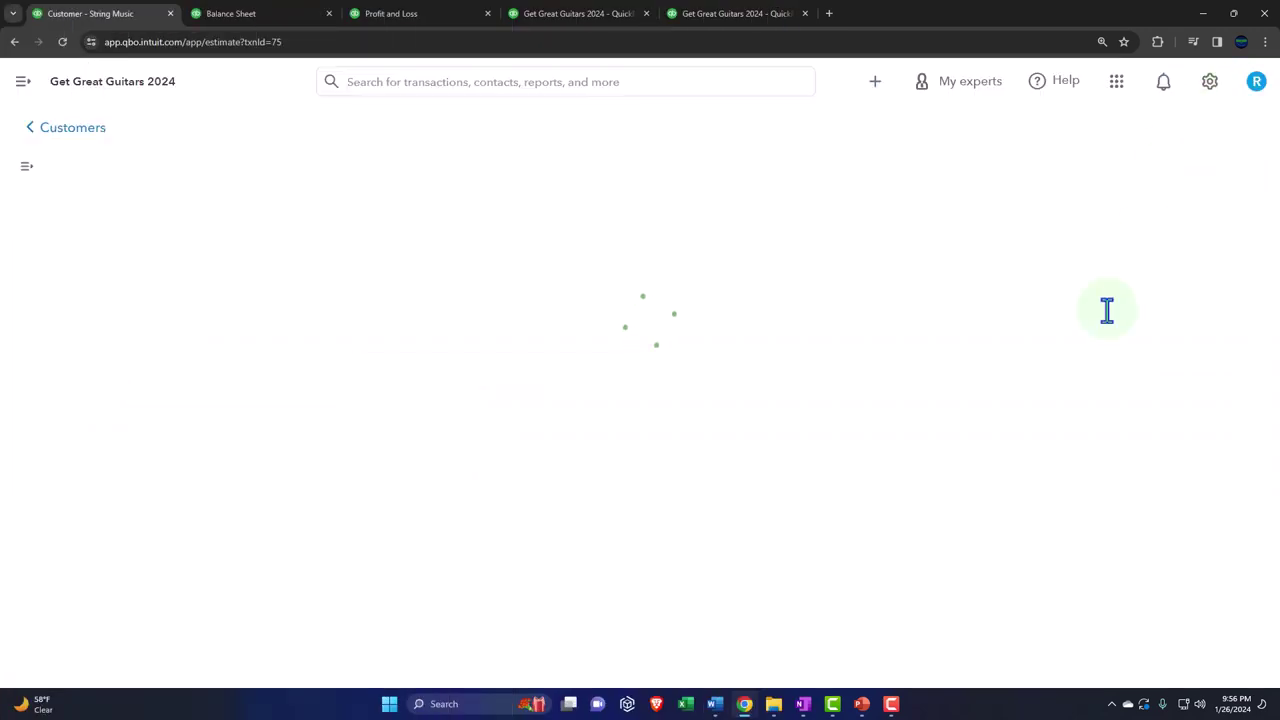
- Open String Music's Sales Receipt 1014, check its payment details and Customer Deposit line, and close it without changes
scroll(870, 600, "down", 2)
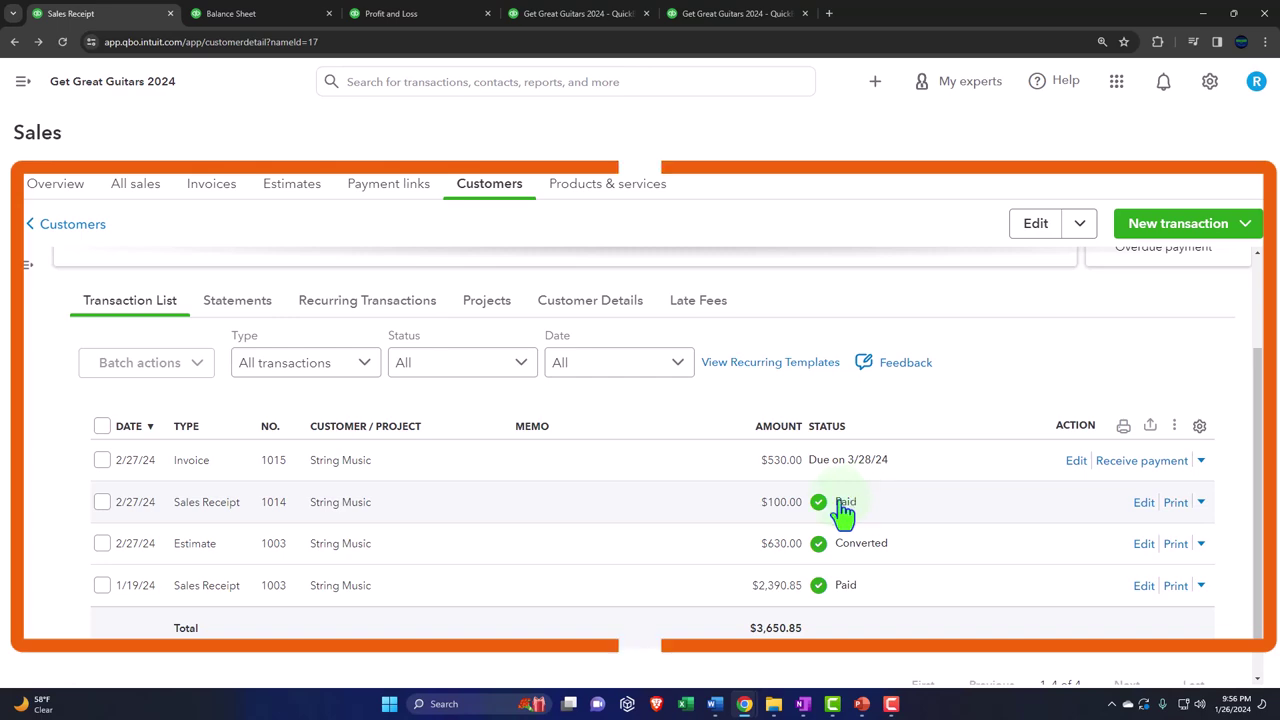
left_click(548, 513)
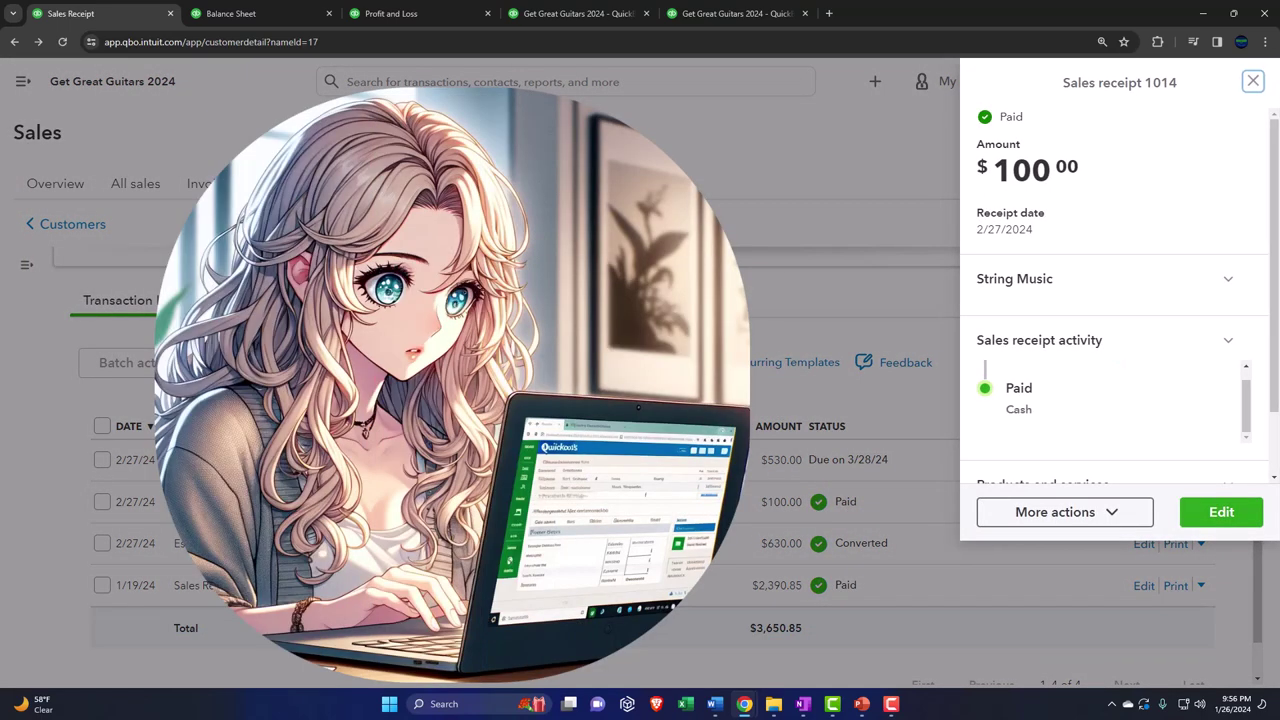
left_click(1253, 81)
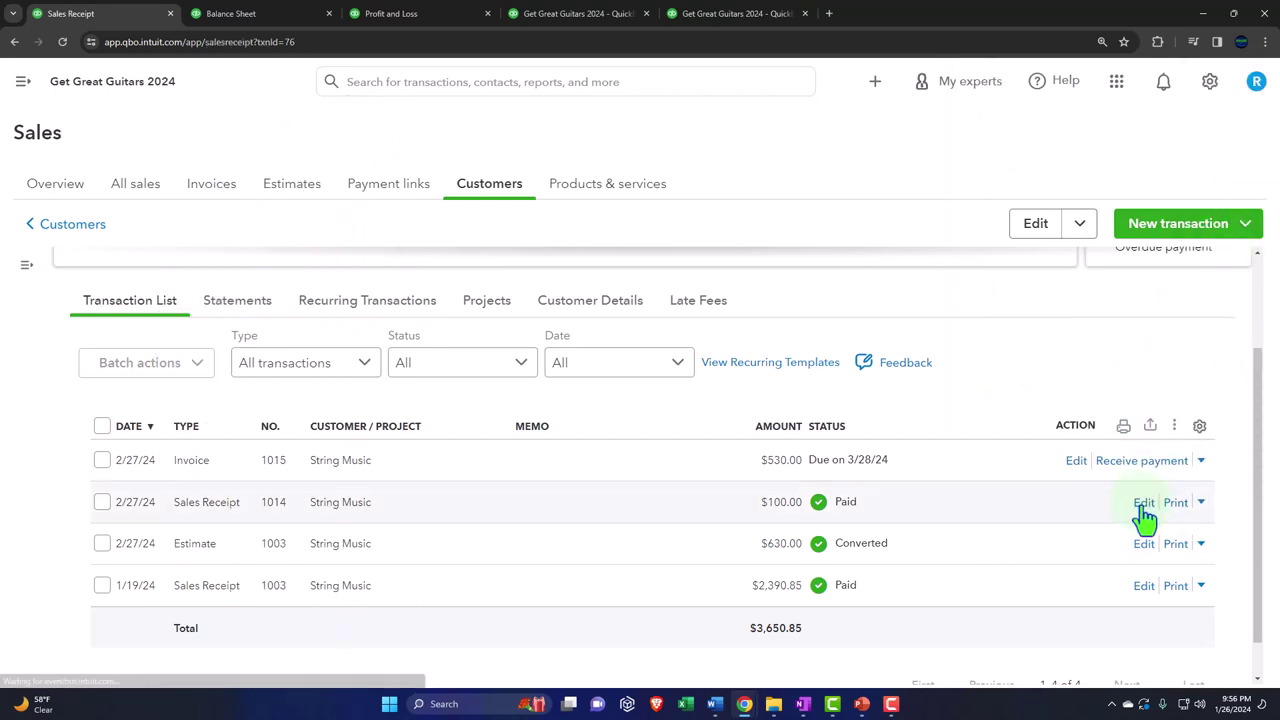
left_click(1143, 504)
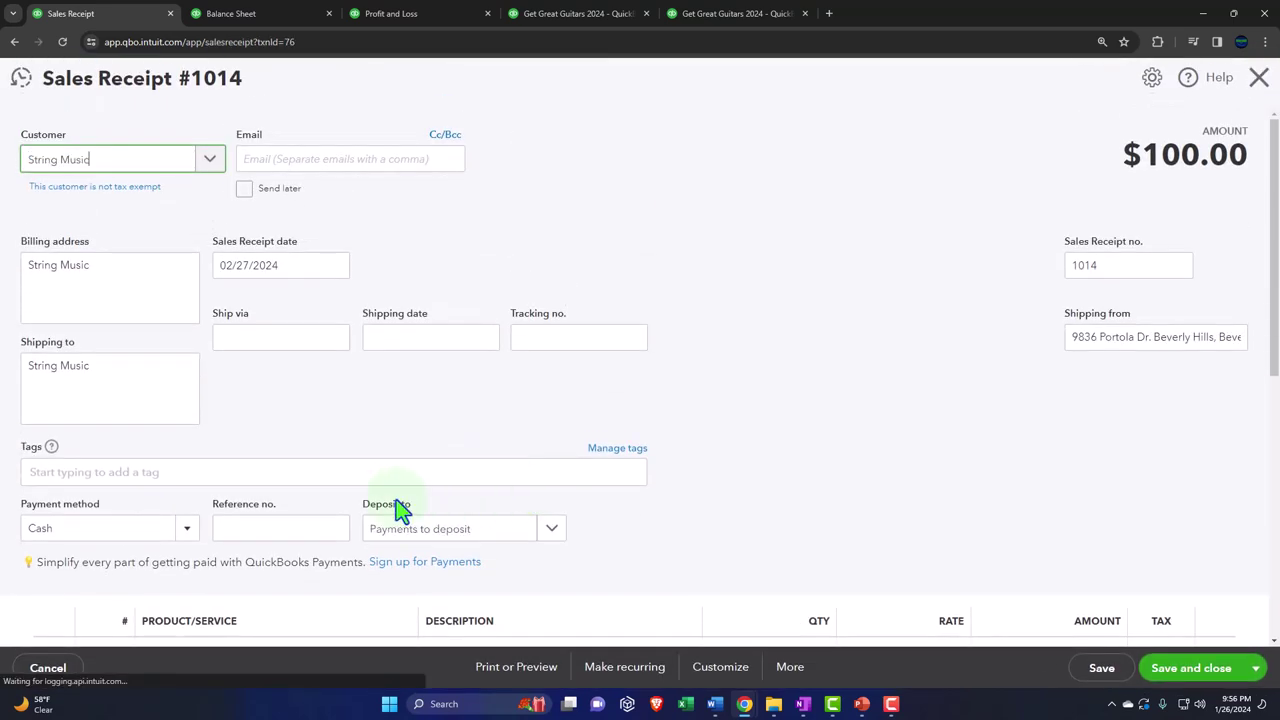
scroll(343, 480, "down", 2)
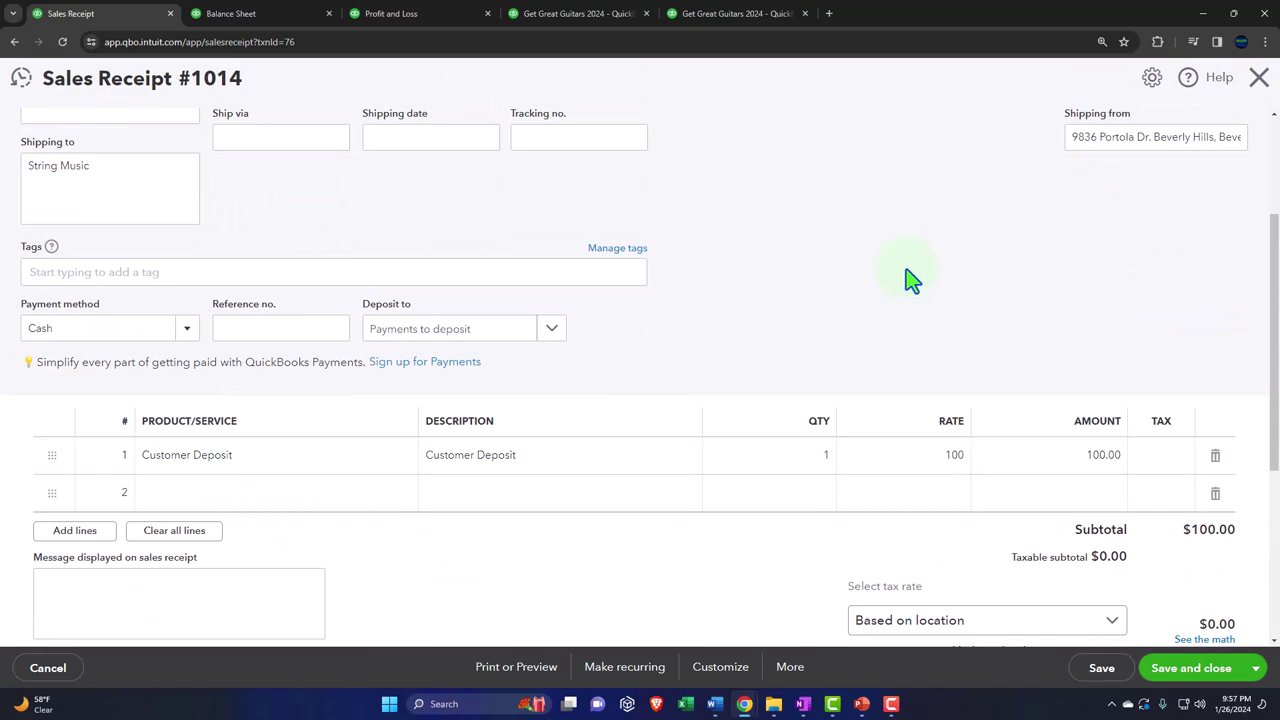
left_click(1256, 80)
- Open String Music's Invoice 1015, check its Epiphone and negative Customer Deposit lines, and close it without changes
scroll(573, 558, "down", 1)
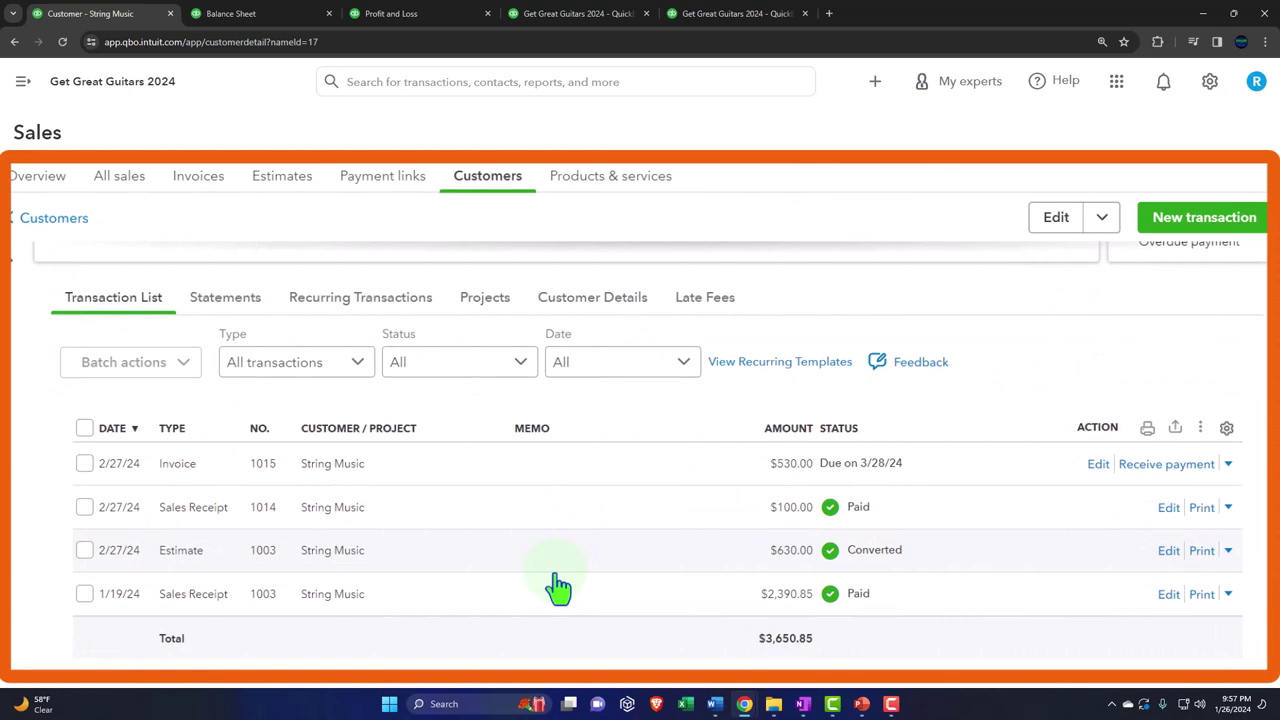
left_click(484, 466)
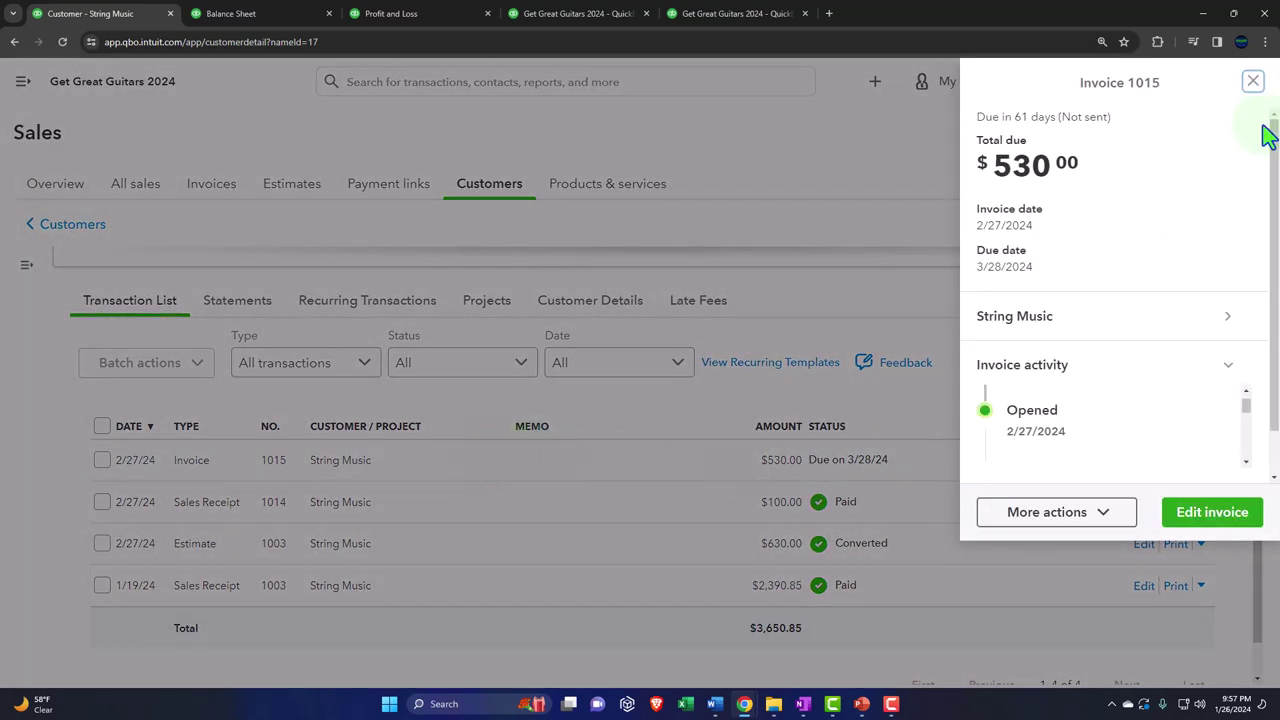
left_click(1253, 82)
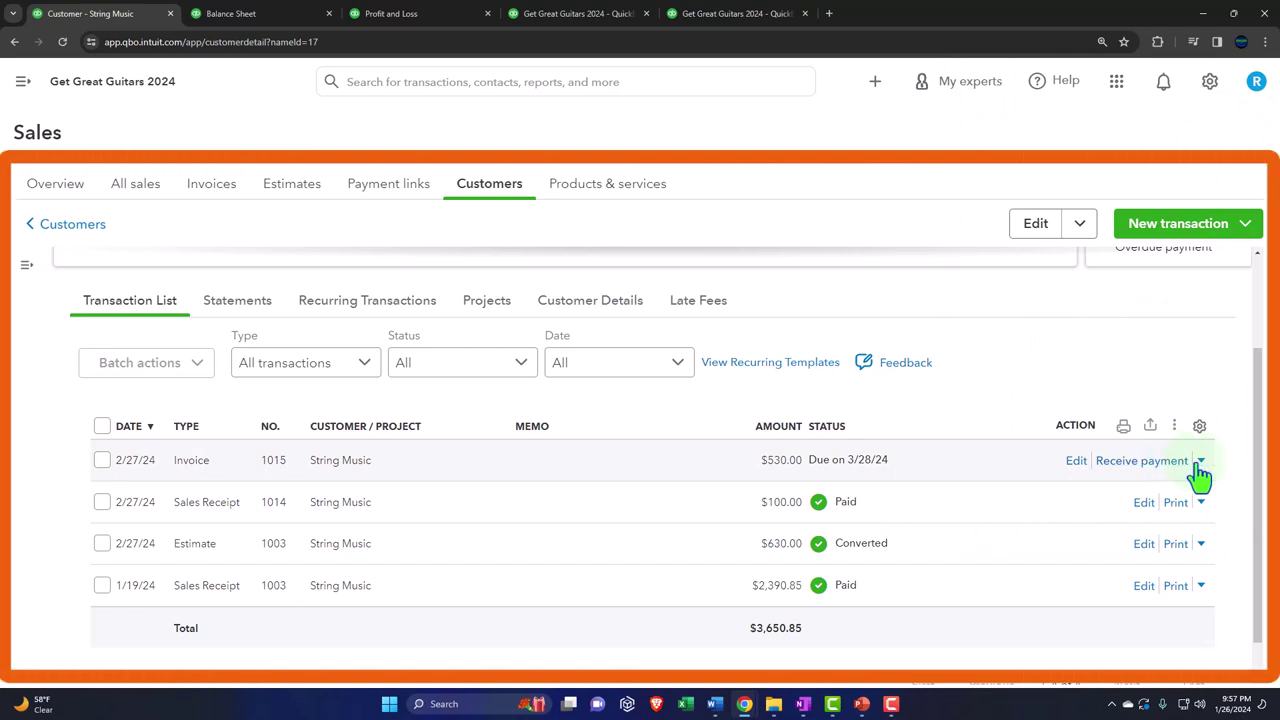
left_click(1077, 462)
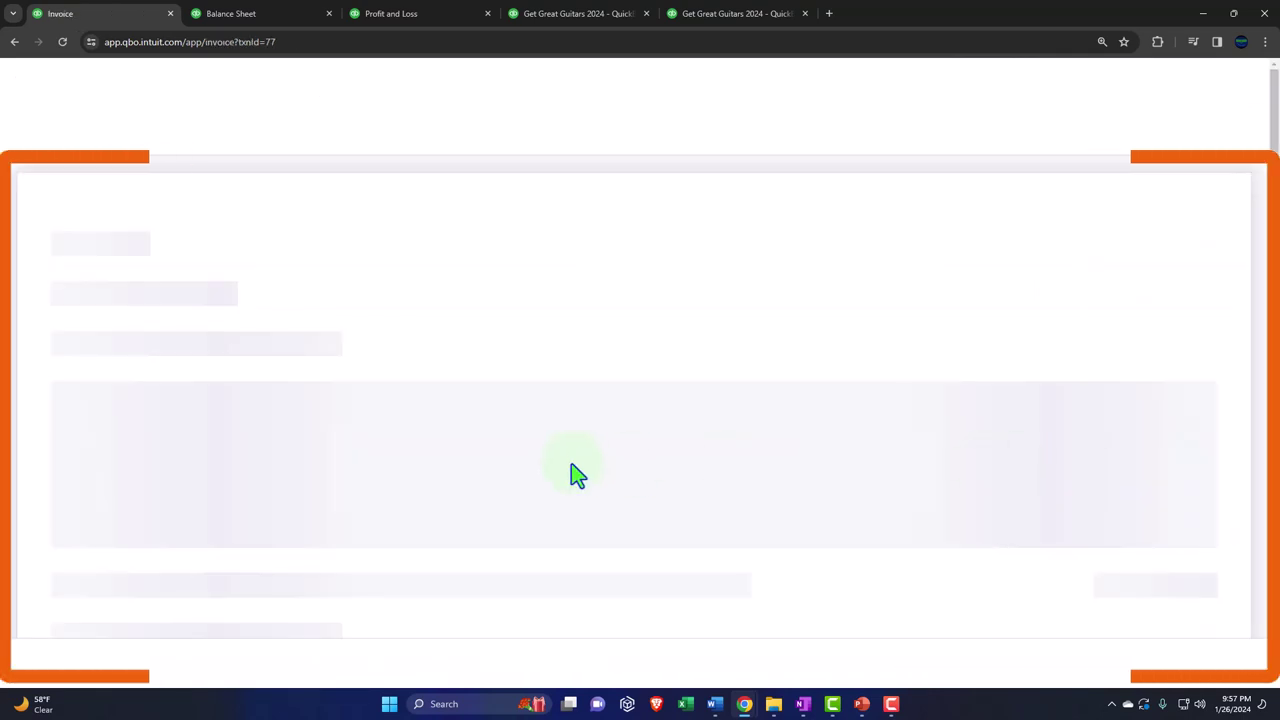
scroll(258, 430, "down", 4)
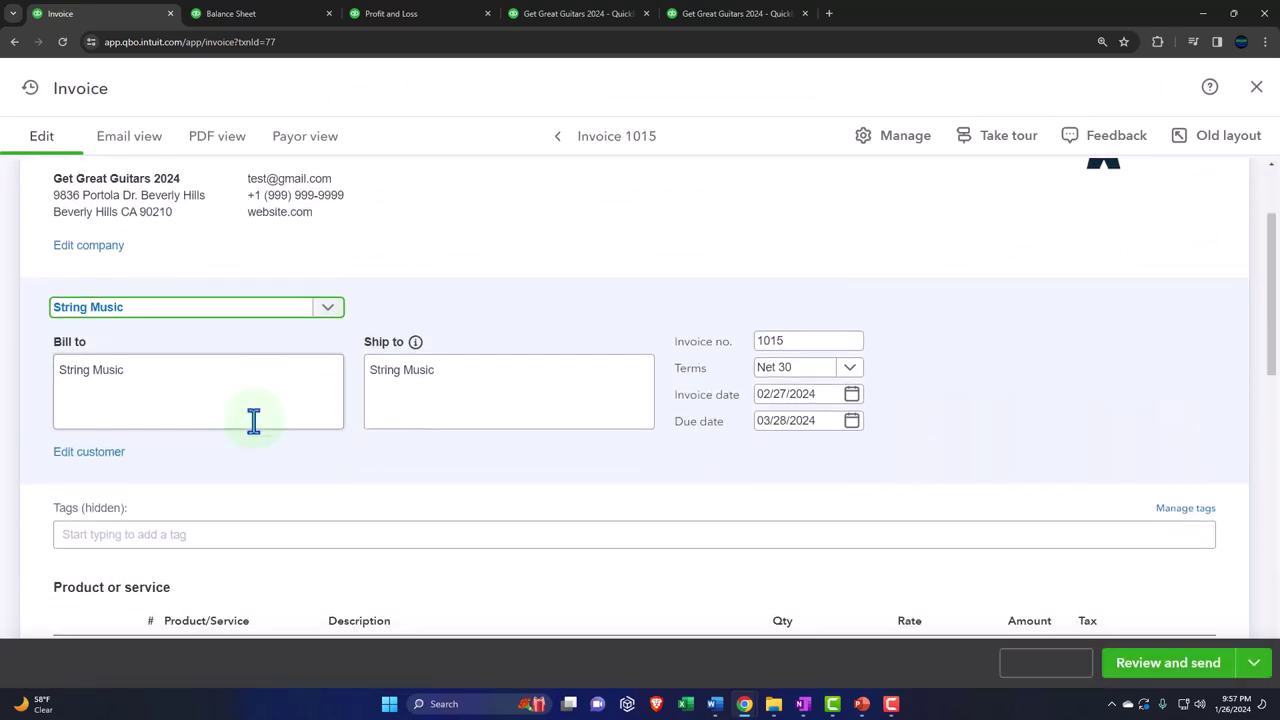
left_click(258, 430)
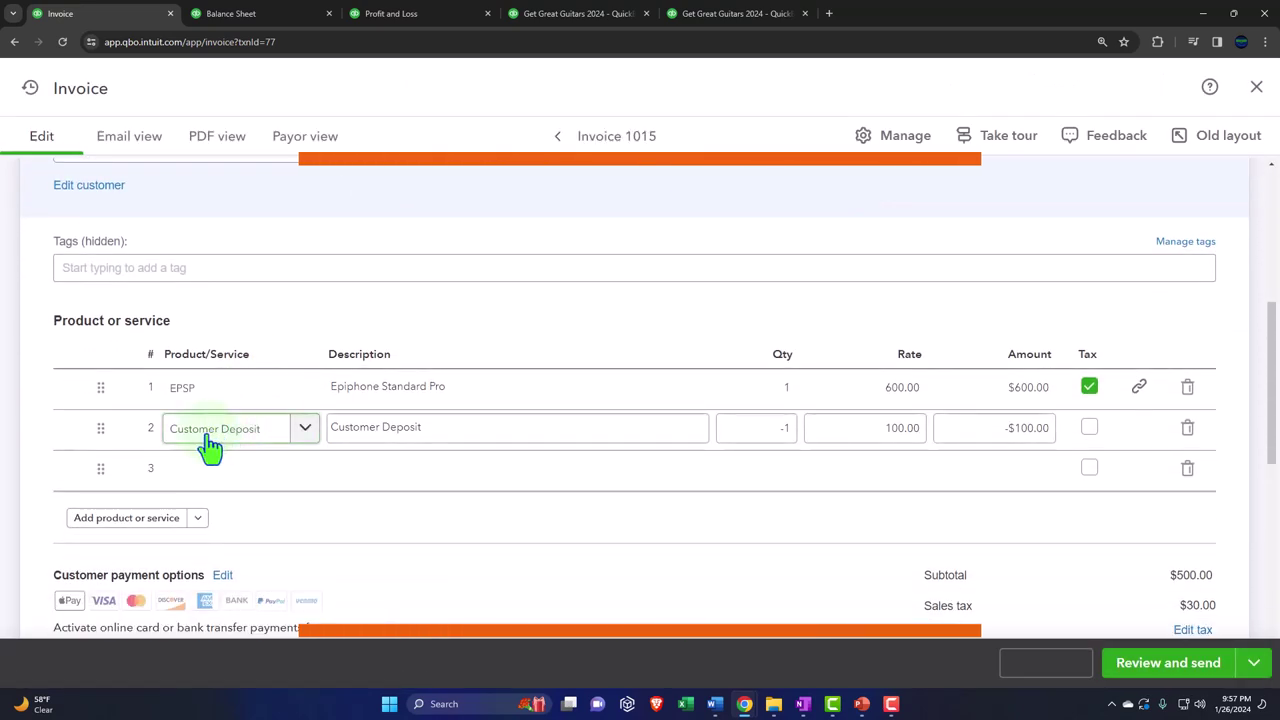
left_click(1033, 428)
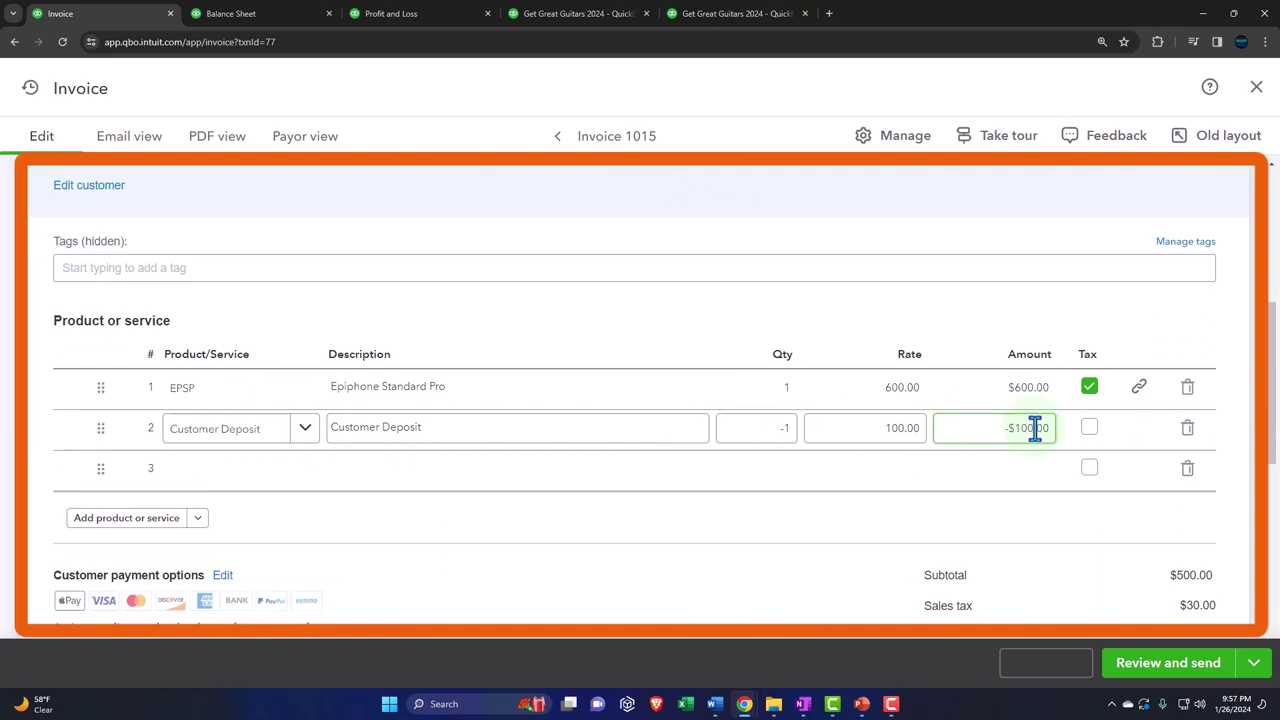
left_click(1254, 90)
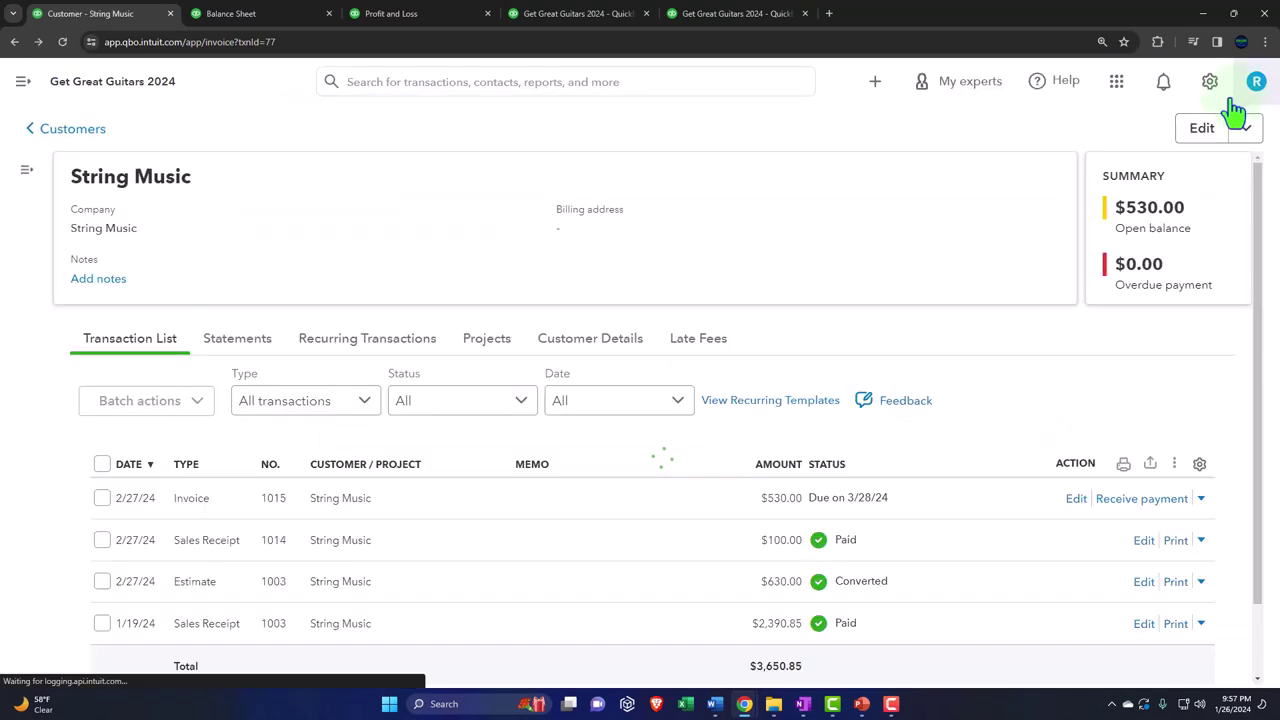
- Return to the customer list and display the transaction list of Anderson Guitars
left_click(57, 228)
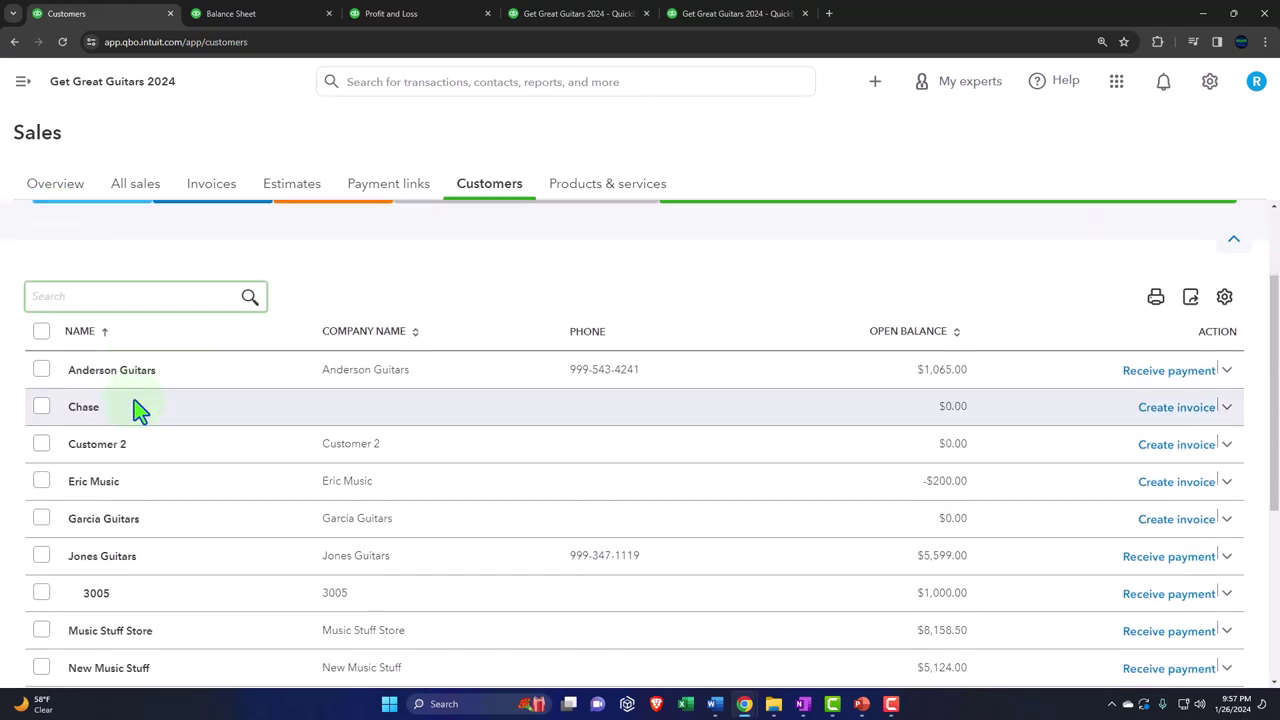
left_click(133, 372)
scroll(500, 390, "down", 3)
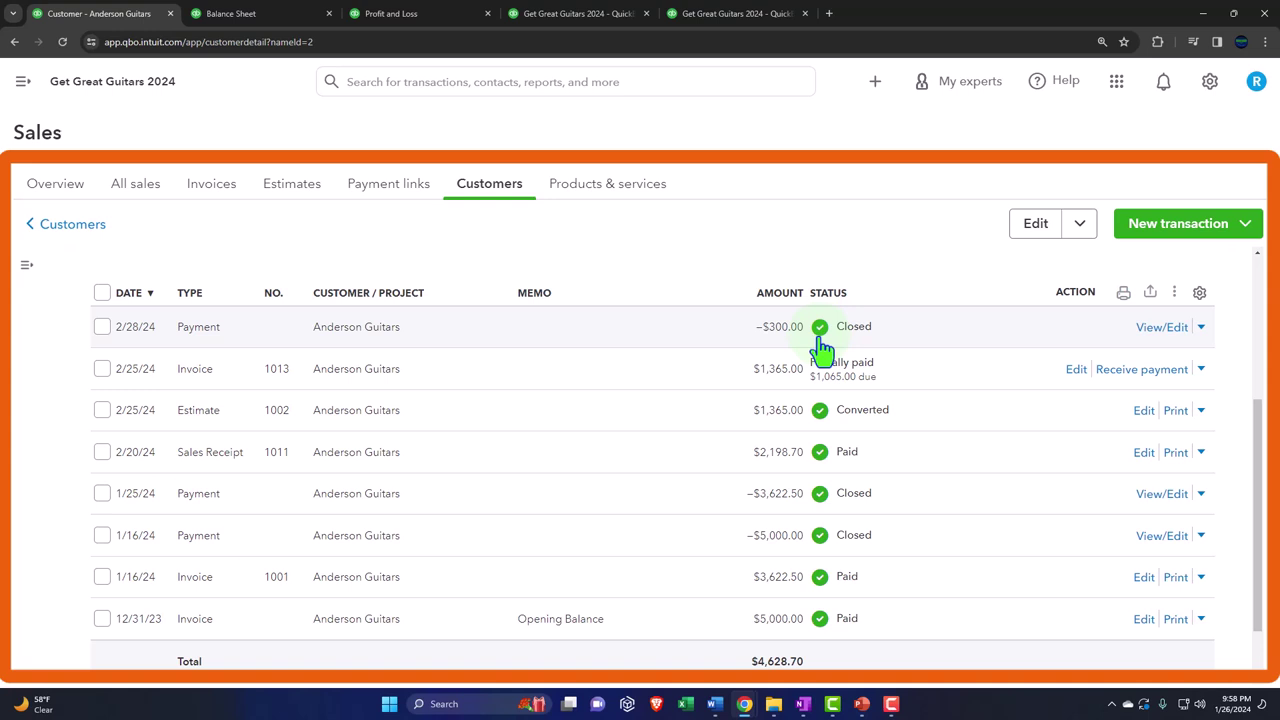
- Check Invoice 1013's activity for the payment applied to it, then close its details
left_click(399, 378)
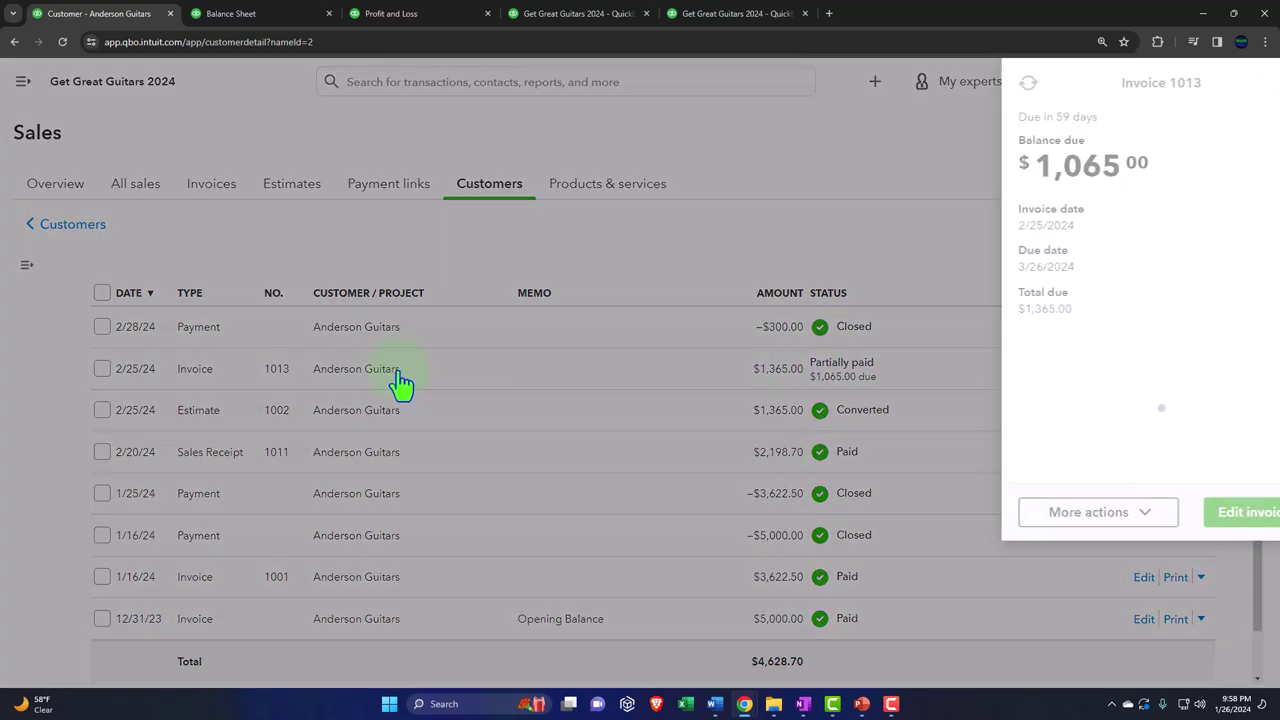
left_click(1252, 81)
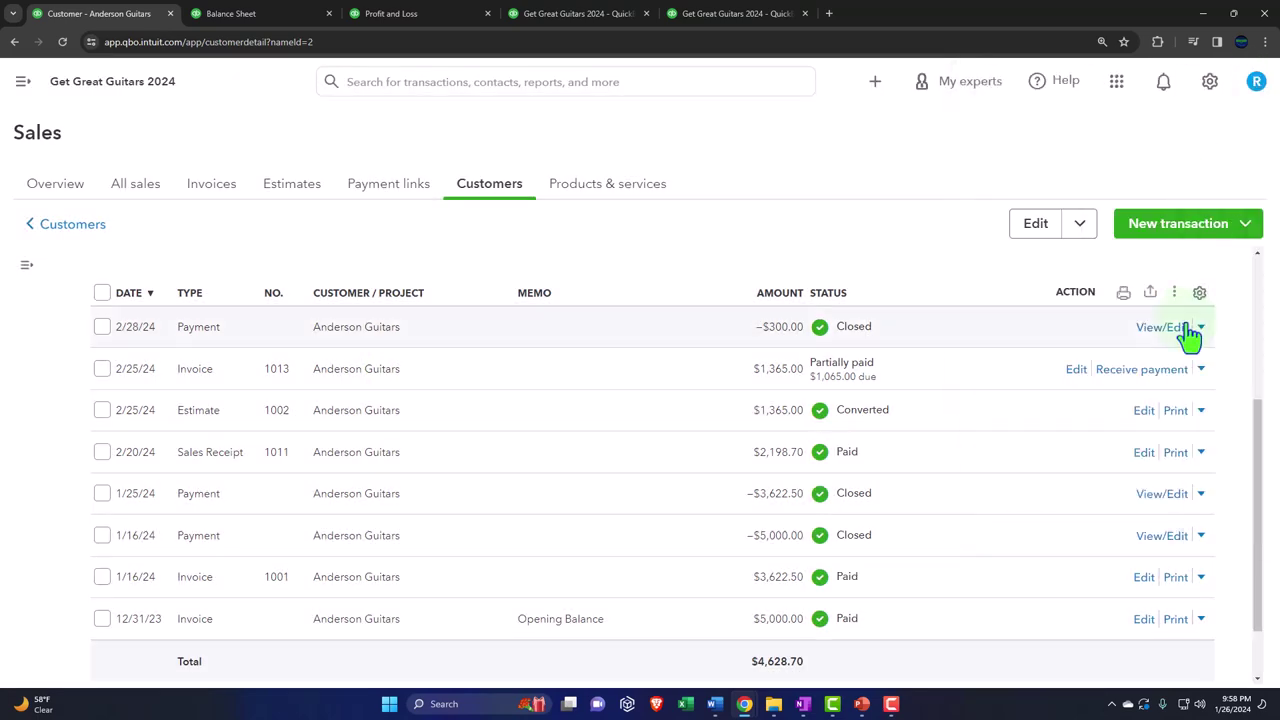
left_click(650, 380)
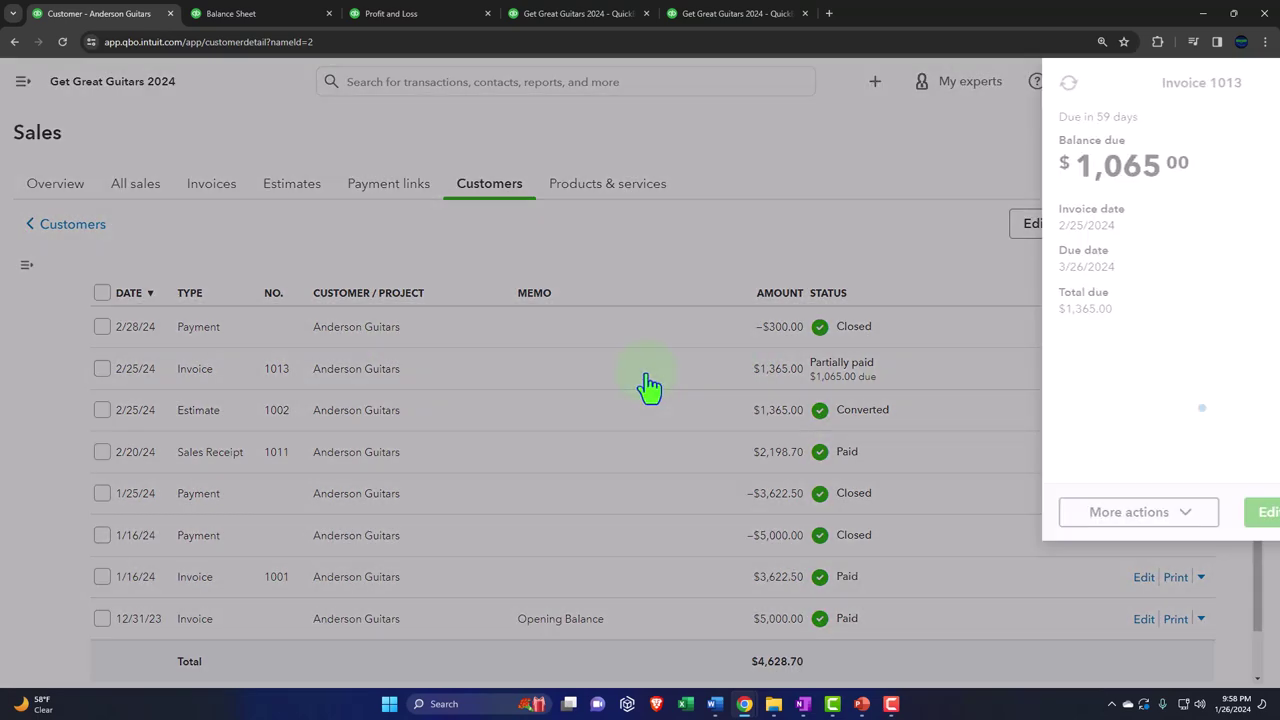
scroll(990, 352, "down", 2)
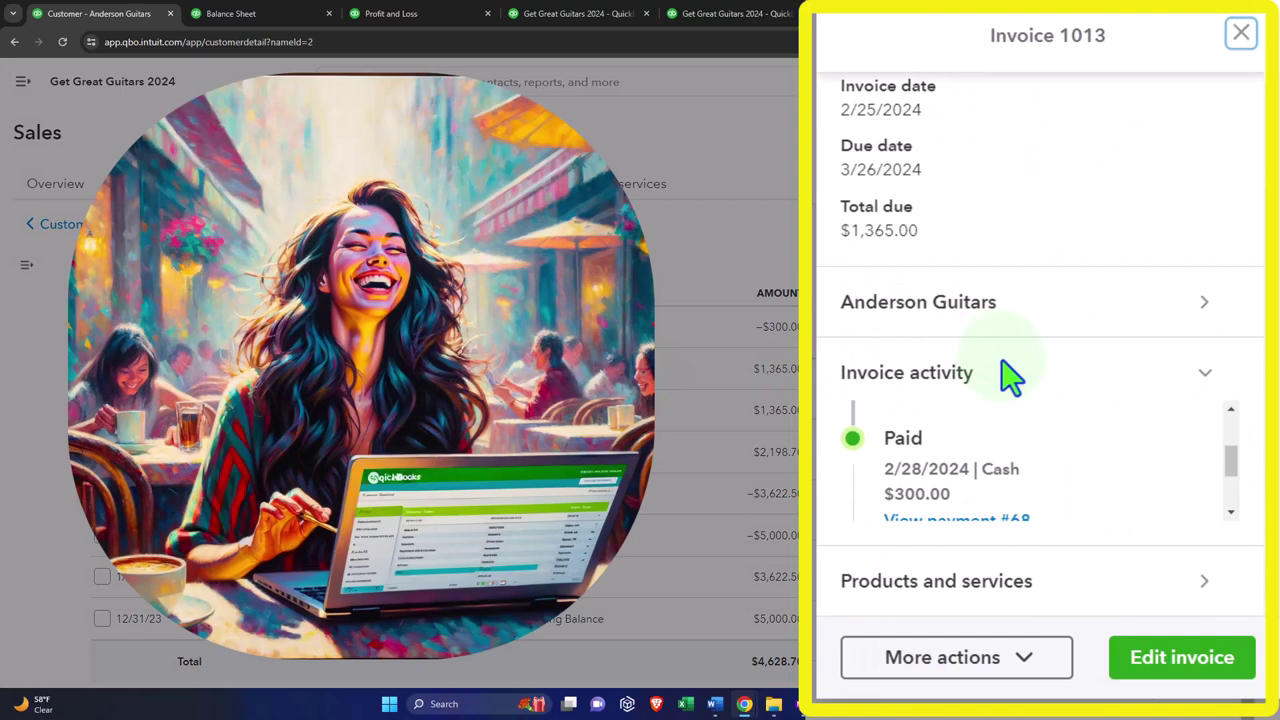
left_click(1243, 34)
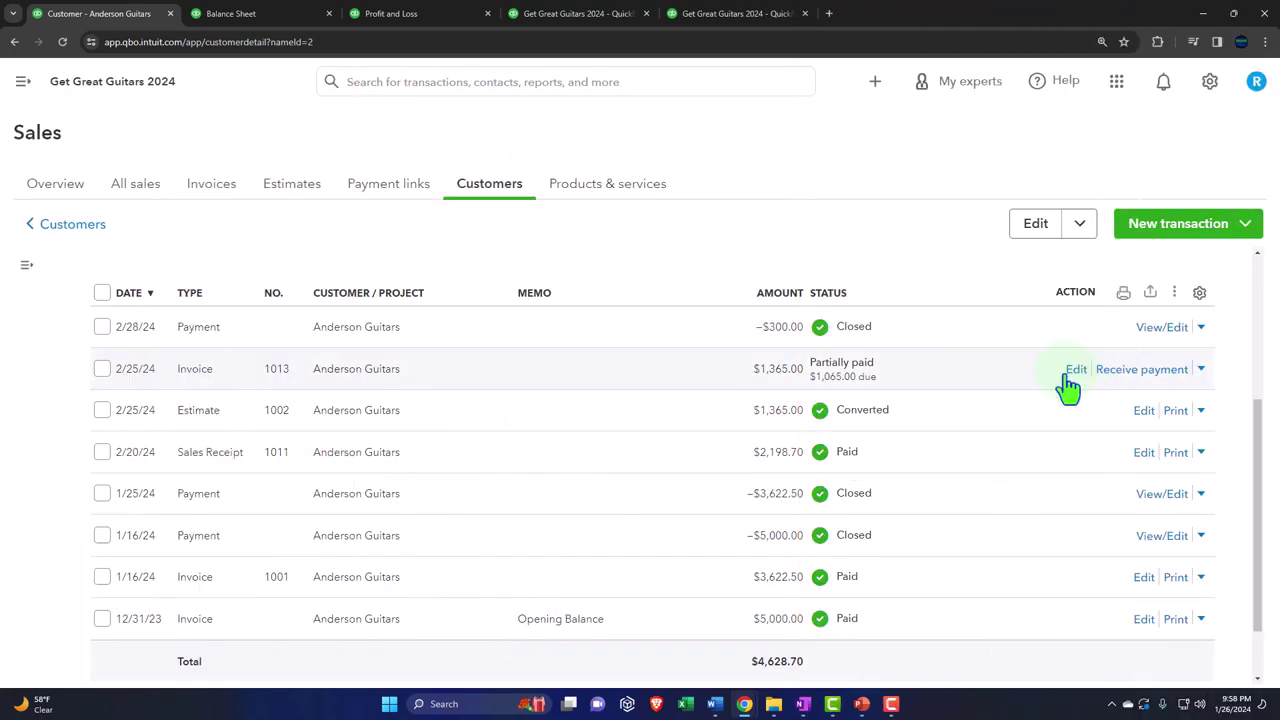
- Open Anderson Guitars' Invoice 1013, check its Epiphone lines and applied payment, close it without changes, and review the transaction list
left_click(1074, 370)
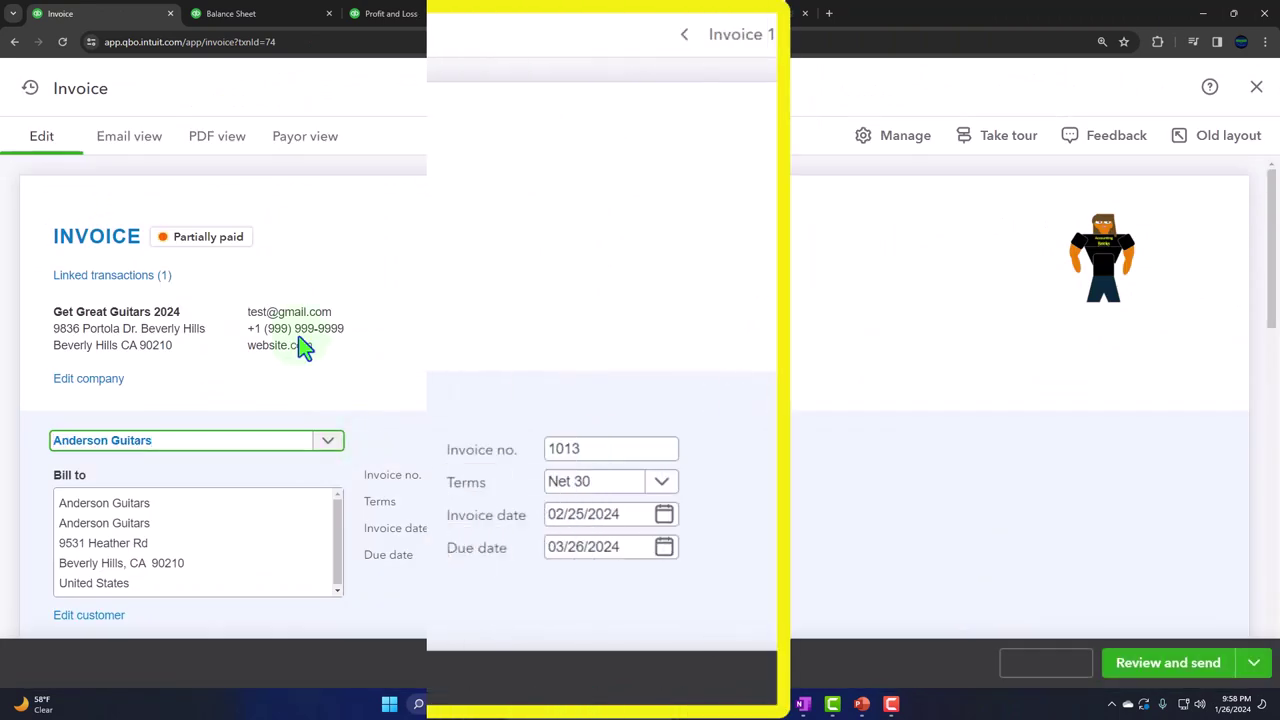
scroll(300, 200, "down", 3)
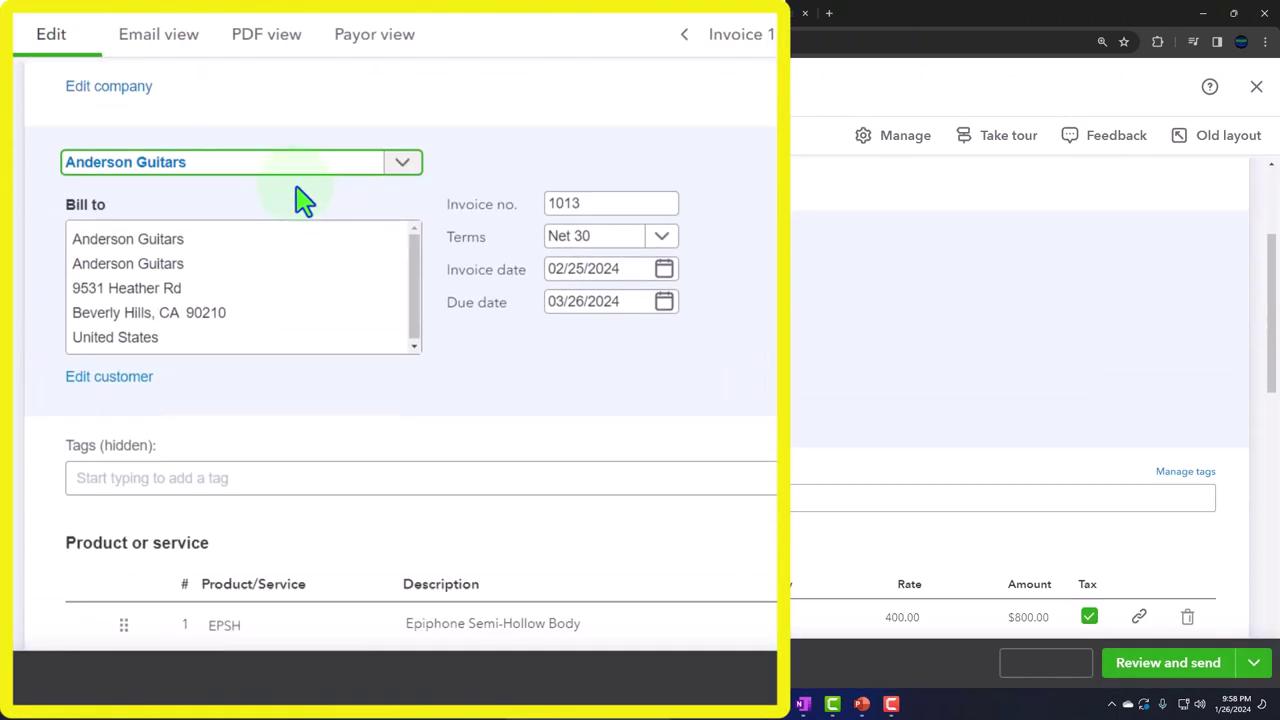
scroll(330, 270, "up", 3)
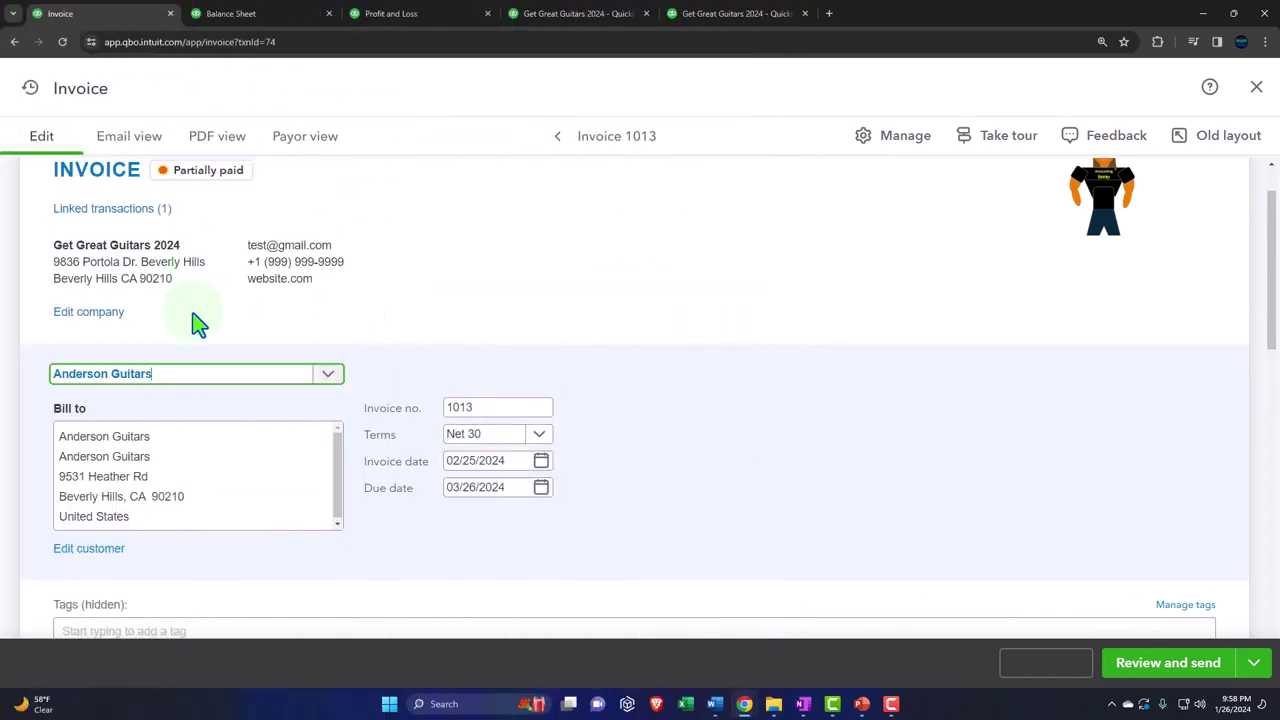
scroll(51, 405, "down", 4)
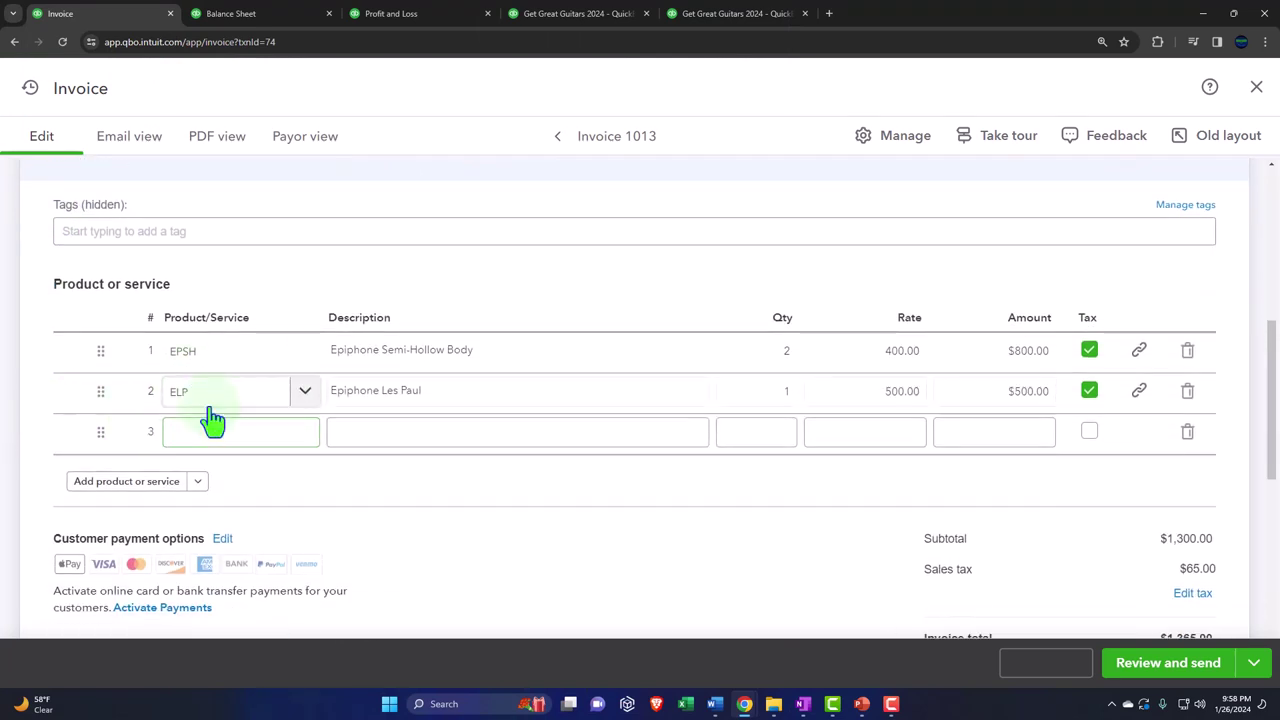
scroll(213, 420, "down", 2)
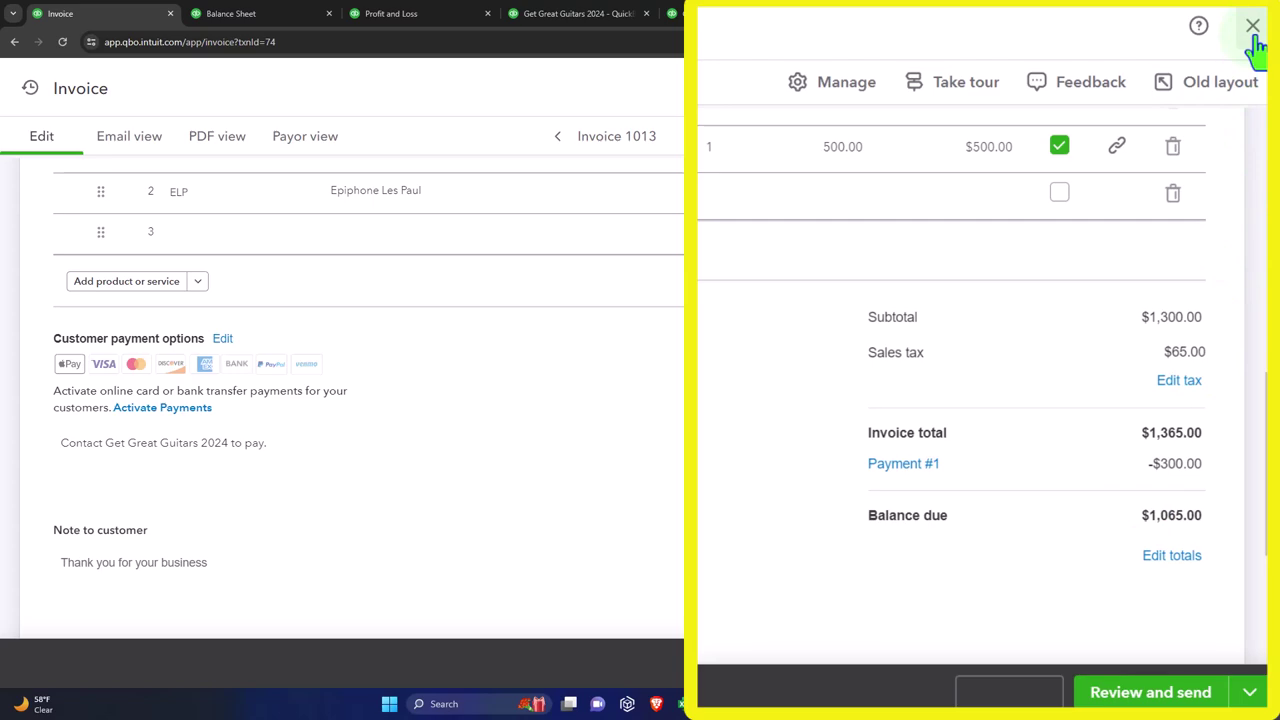
left_click(1250, 84)
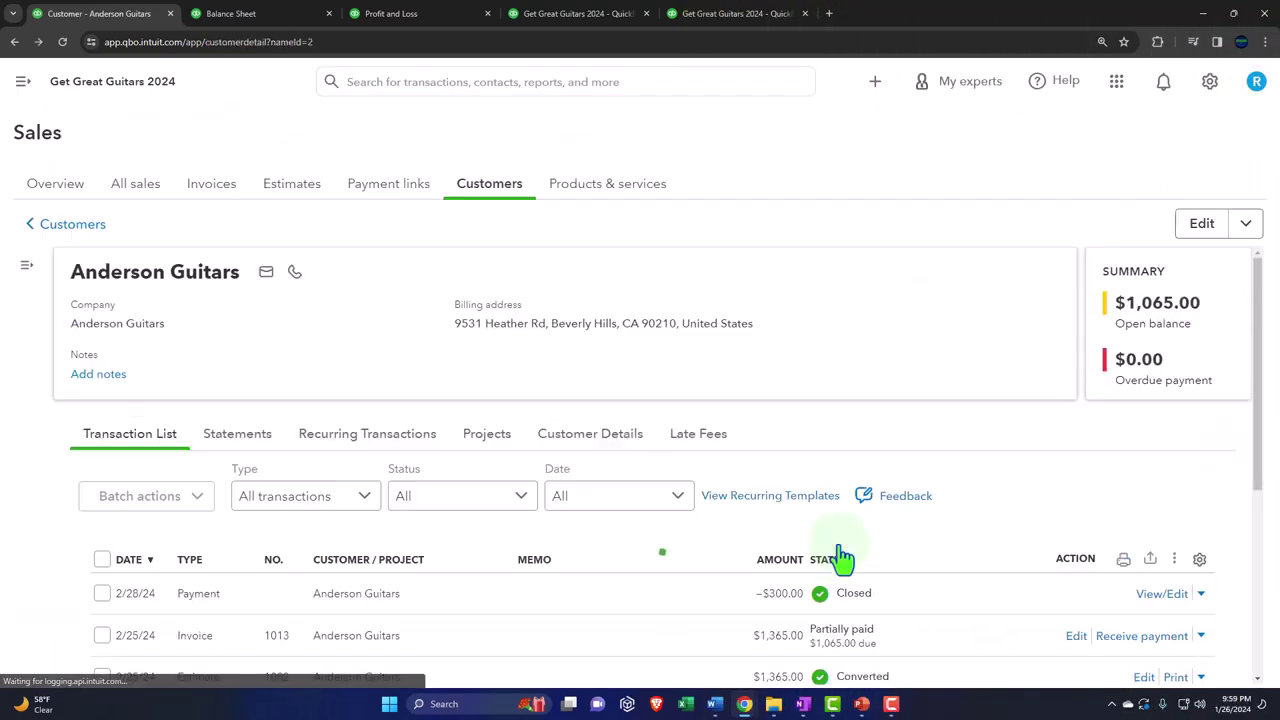
scroll(820, 490, "down", 2)
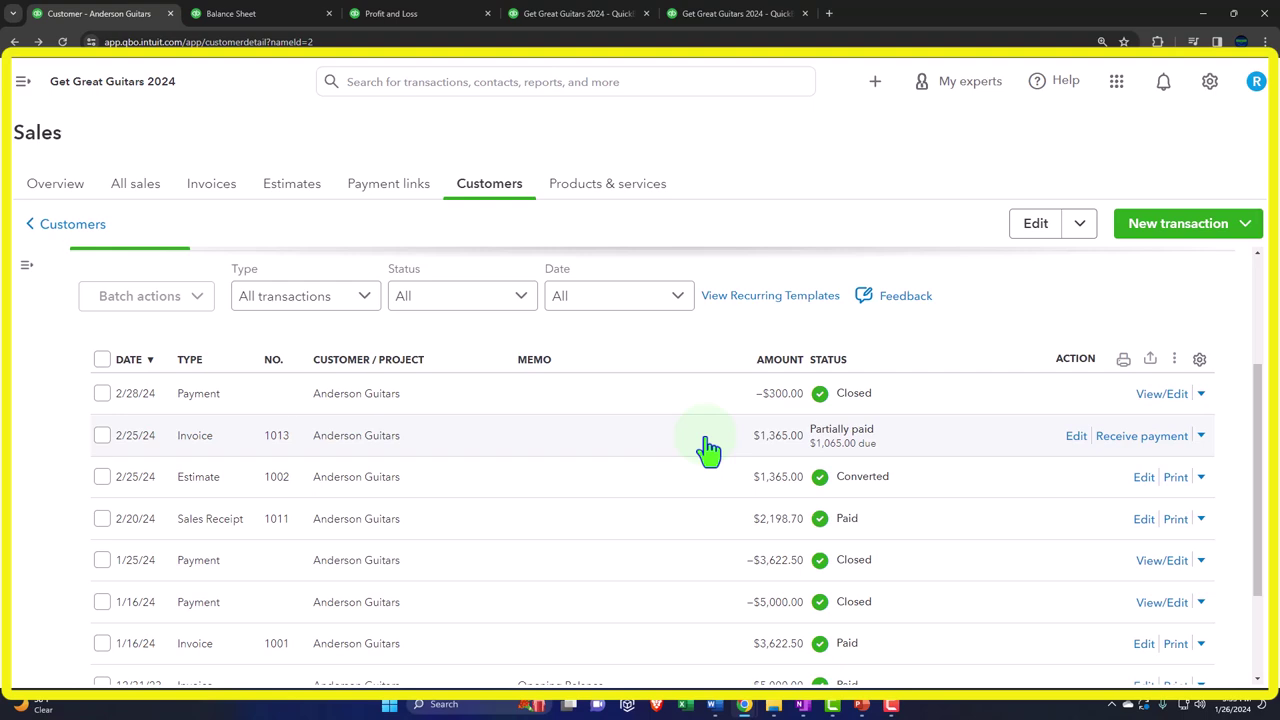
scroll(708, 450, "down", 1)
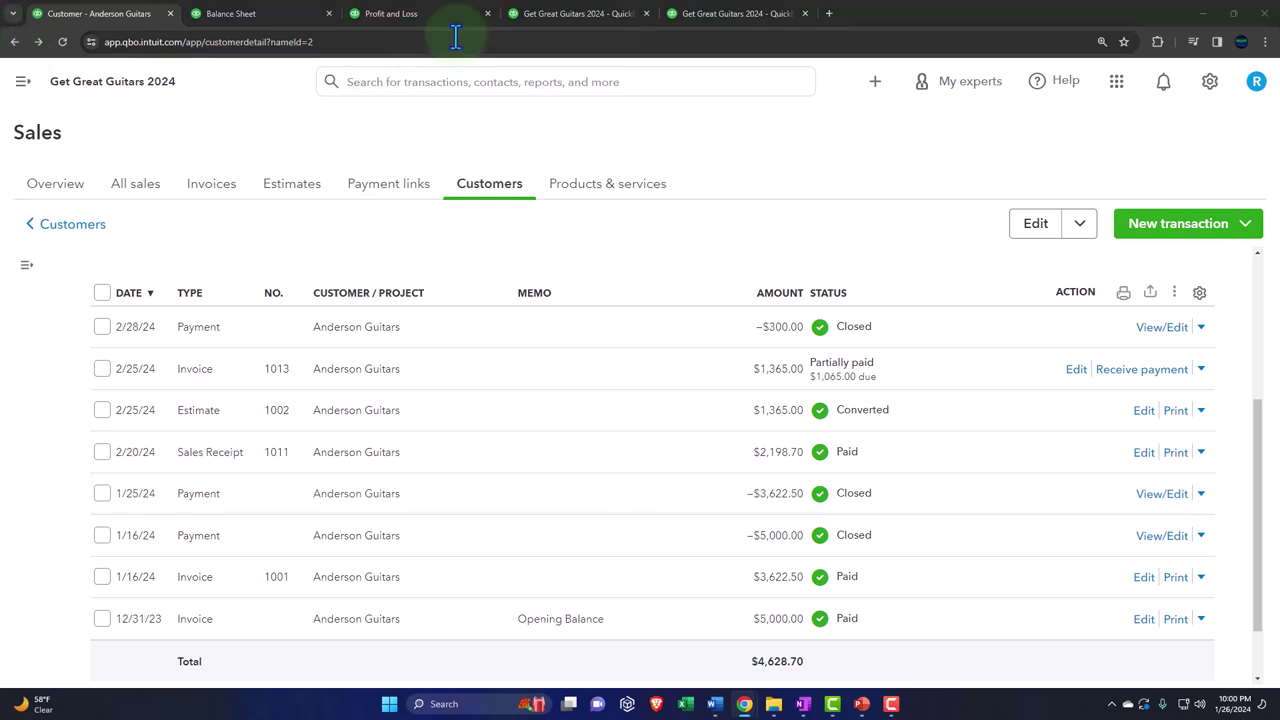
- Switch to the Trial Balance report, rerun it with the current transactions, and enlarge the page for reading
left_click(548, 13)
scroll(518, 270, "up", 3)
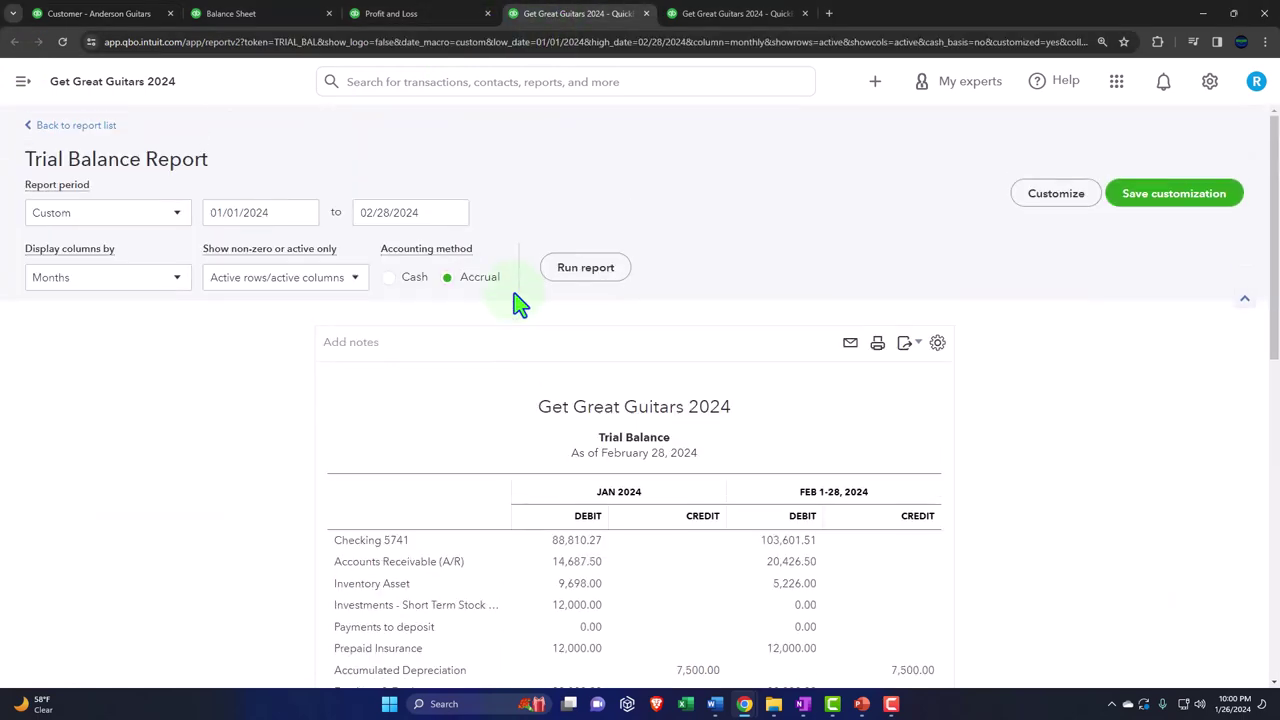
left_click(588, 268)
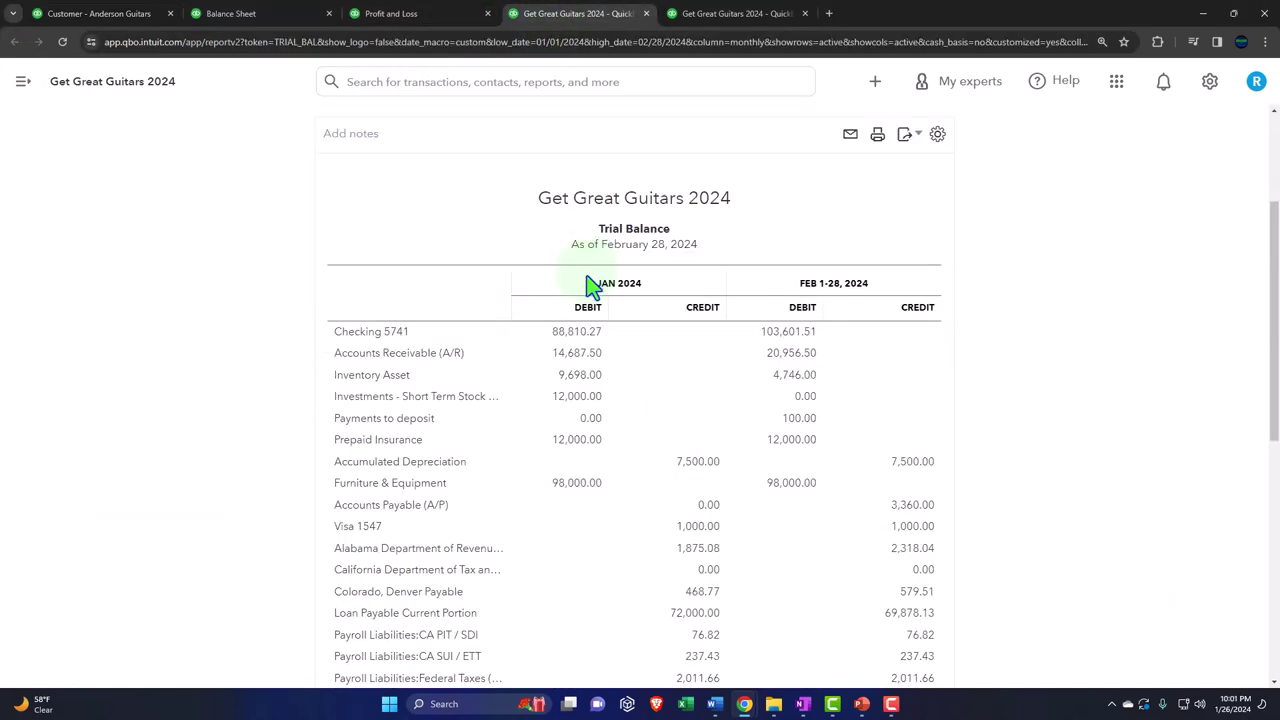
key("ctrl+plus")
scroll(586, 289, "up", 2)
key("ctrl+plus")
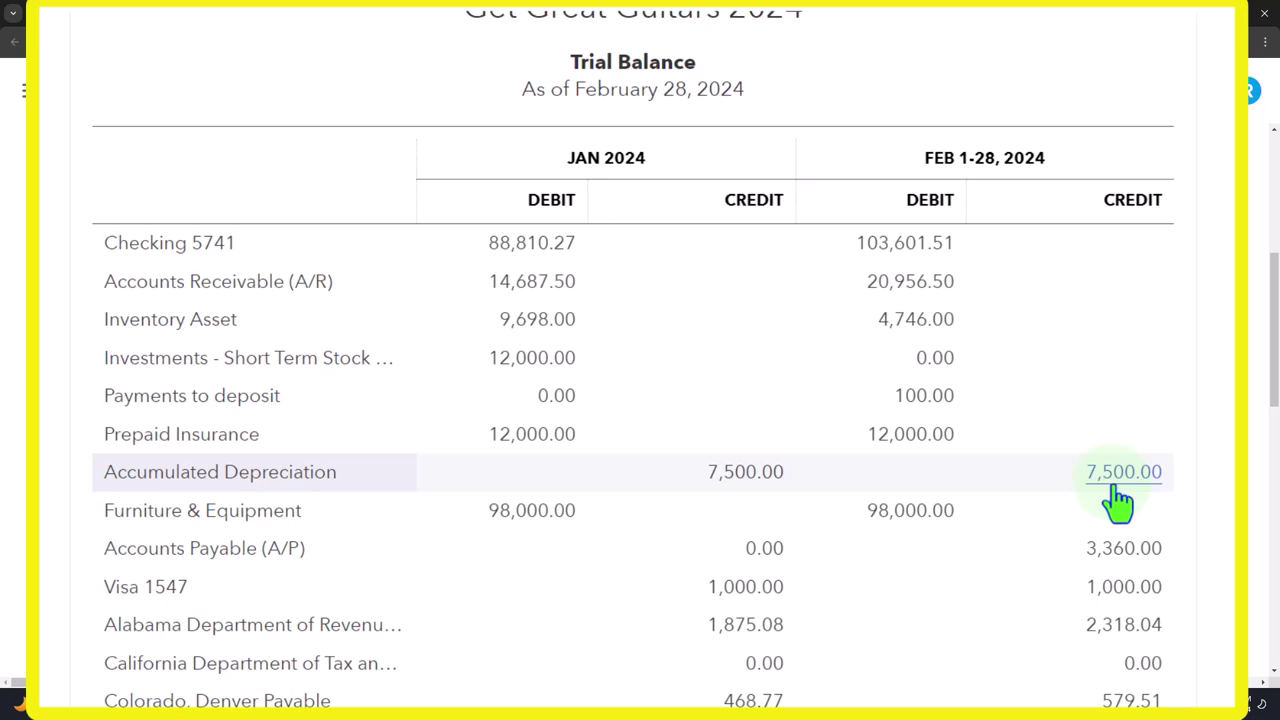
- Examine the January and February balances in the Trial Balance, including Unearned Revenue, the income and expense accounts, and the totals
scroll(1118, 500, "down", 3)
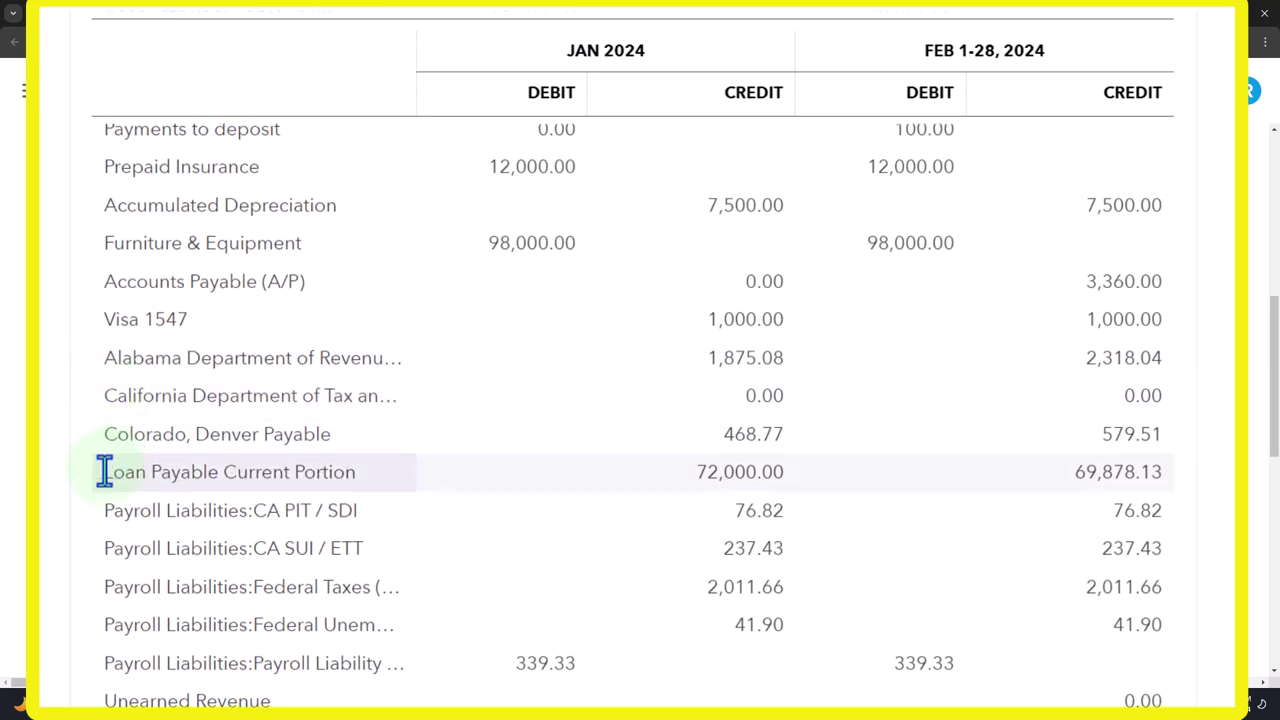
scroll(106, 474, "down", 1)
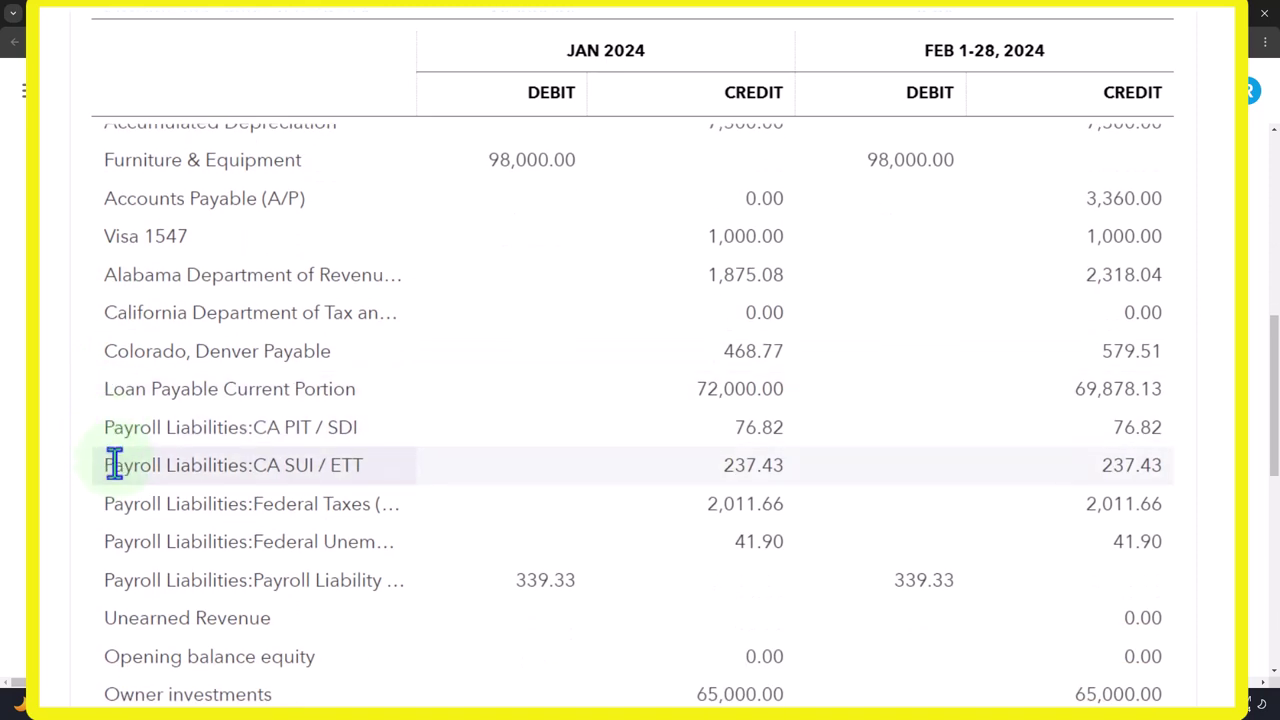
scroll(105, 530, "down", 1)
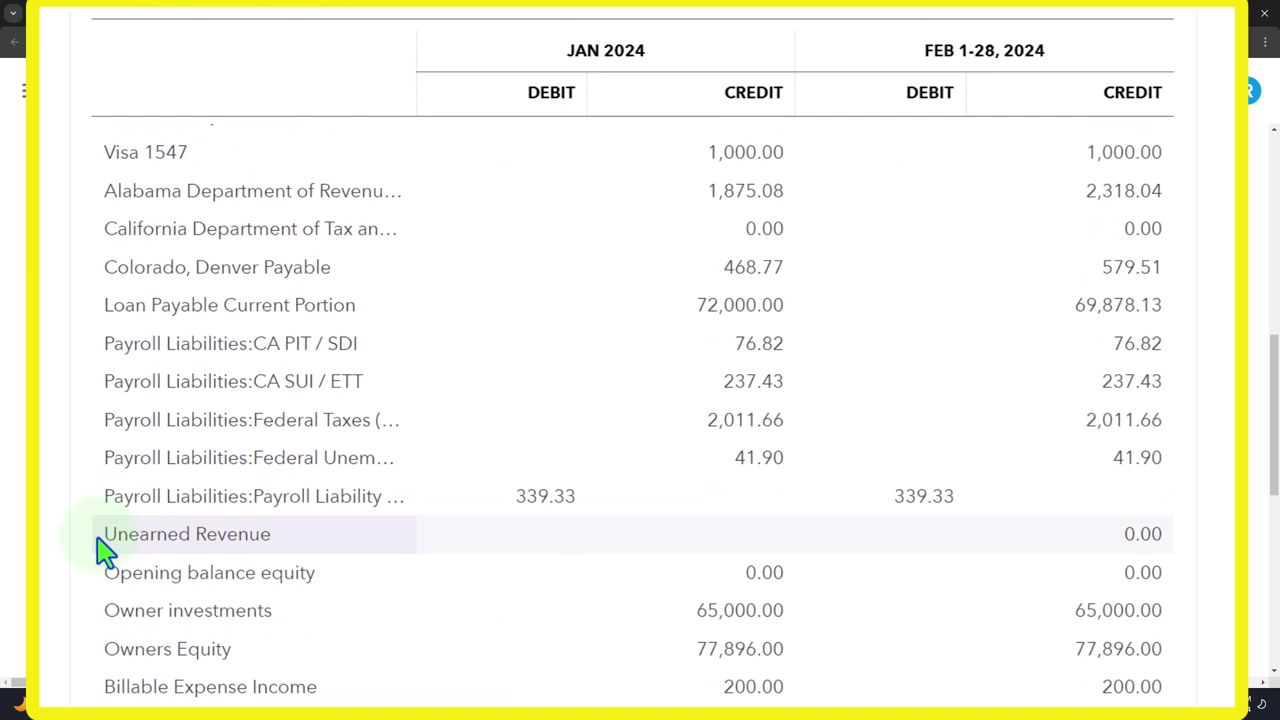
scroll(106, 550, "down", 4)
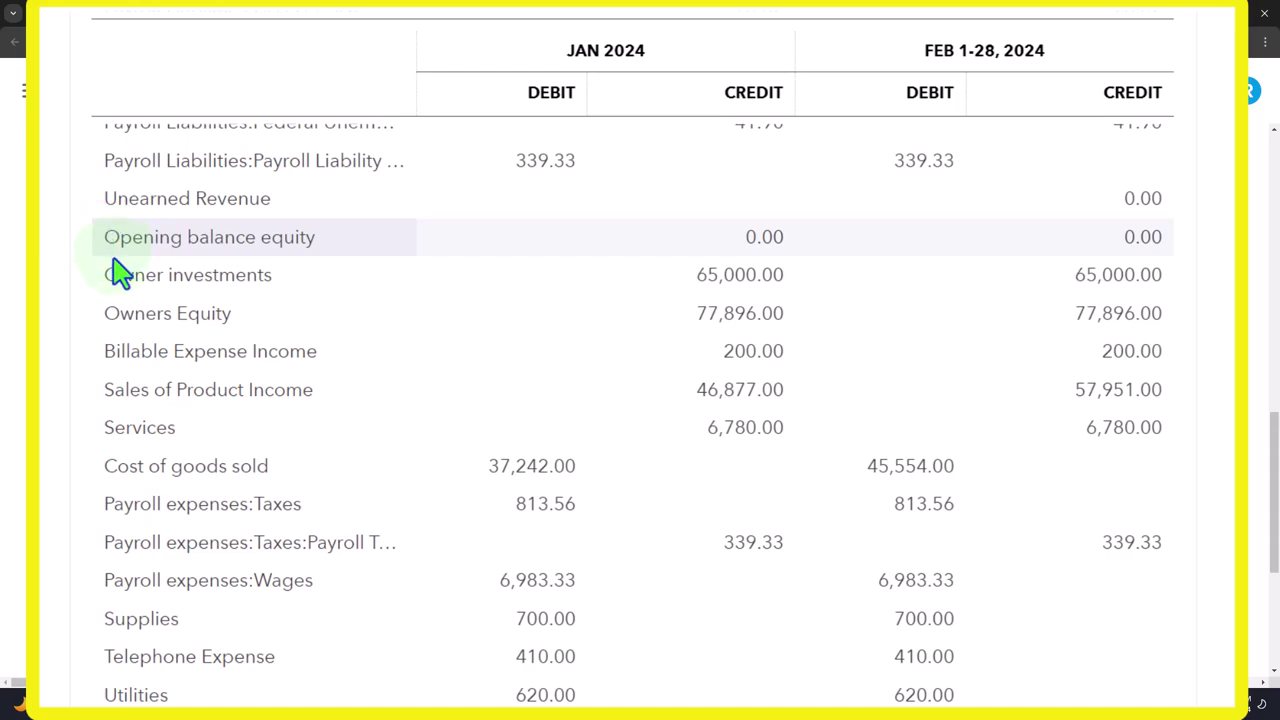
scroll(111, 243, "up", 9)
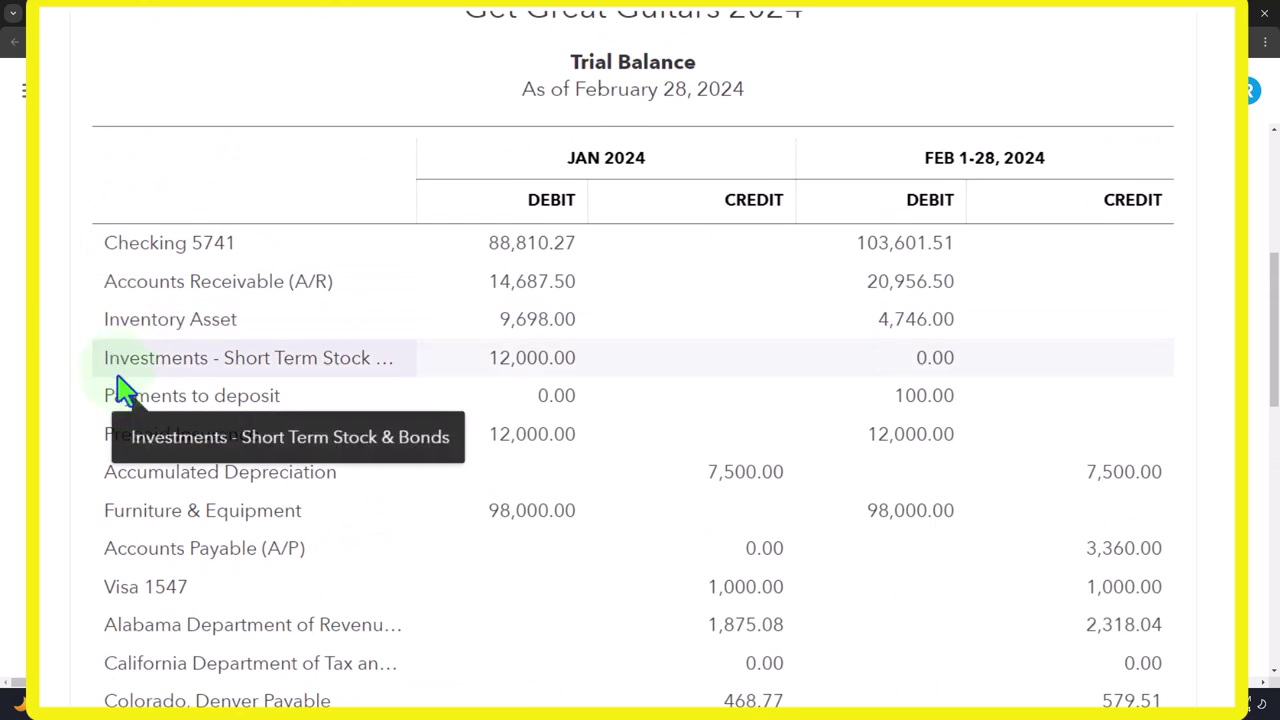
scroll(117, 432, "down", 1)
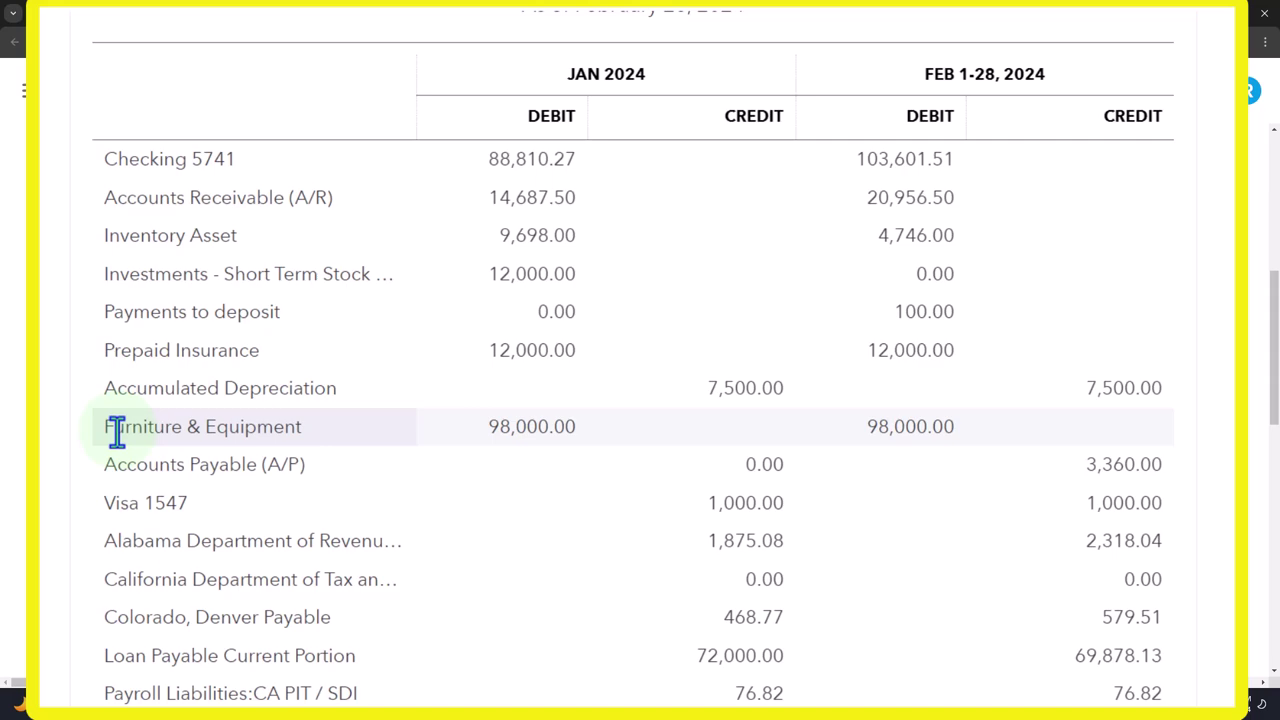
scroll(117, 432, "down", 2)
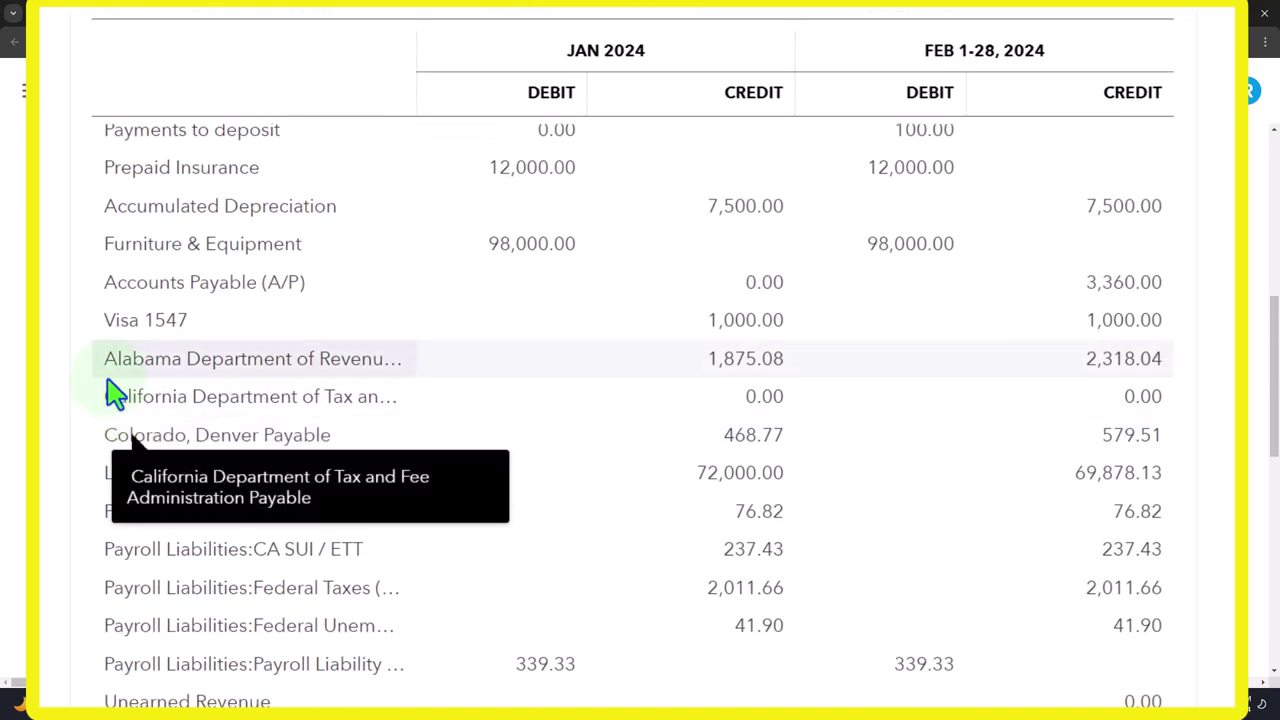
scroll(117, 396, "down", 4)
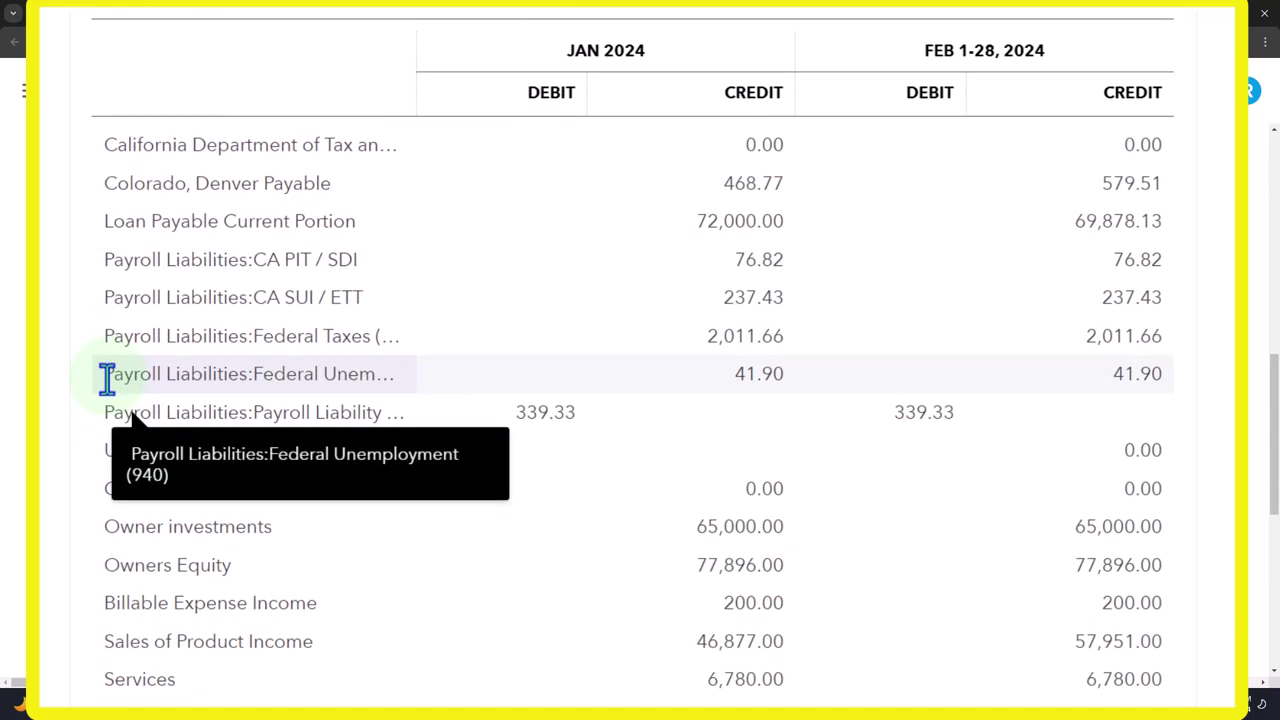
scroll(107, 378, "down", 3)
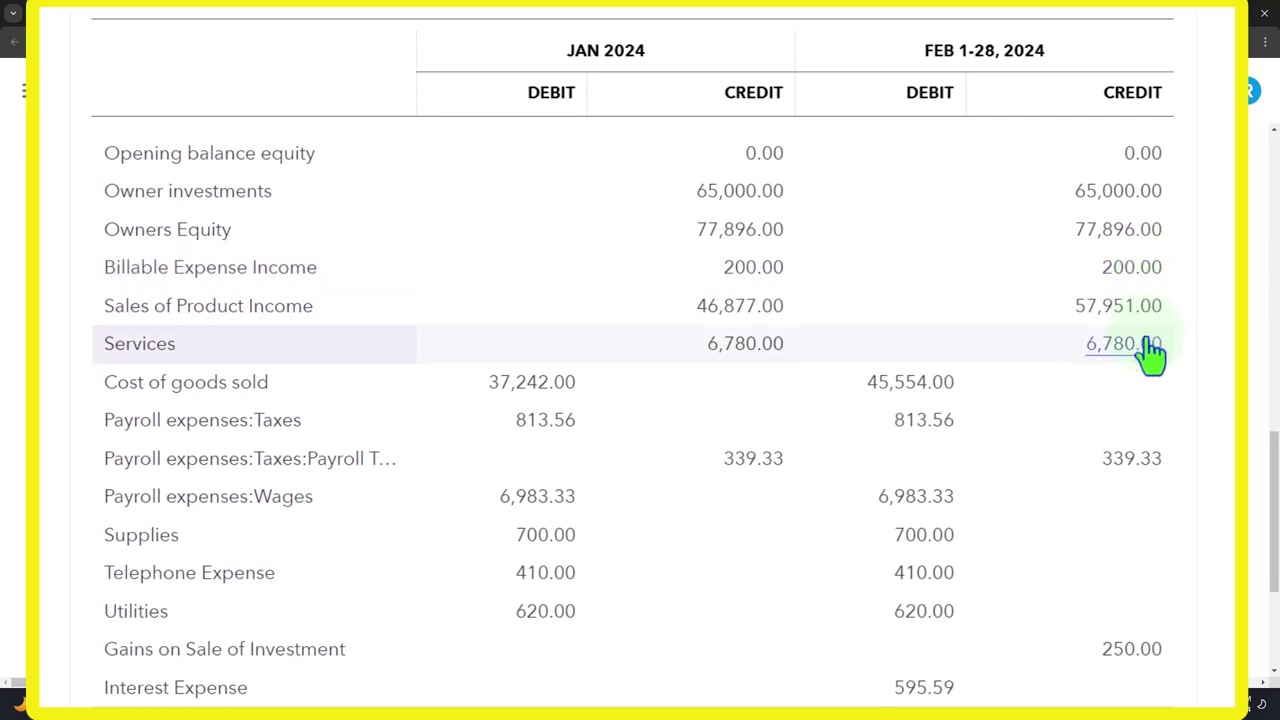
scroll(1150, 352, "down", 2)
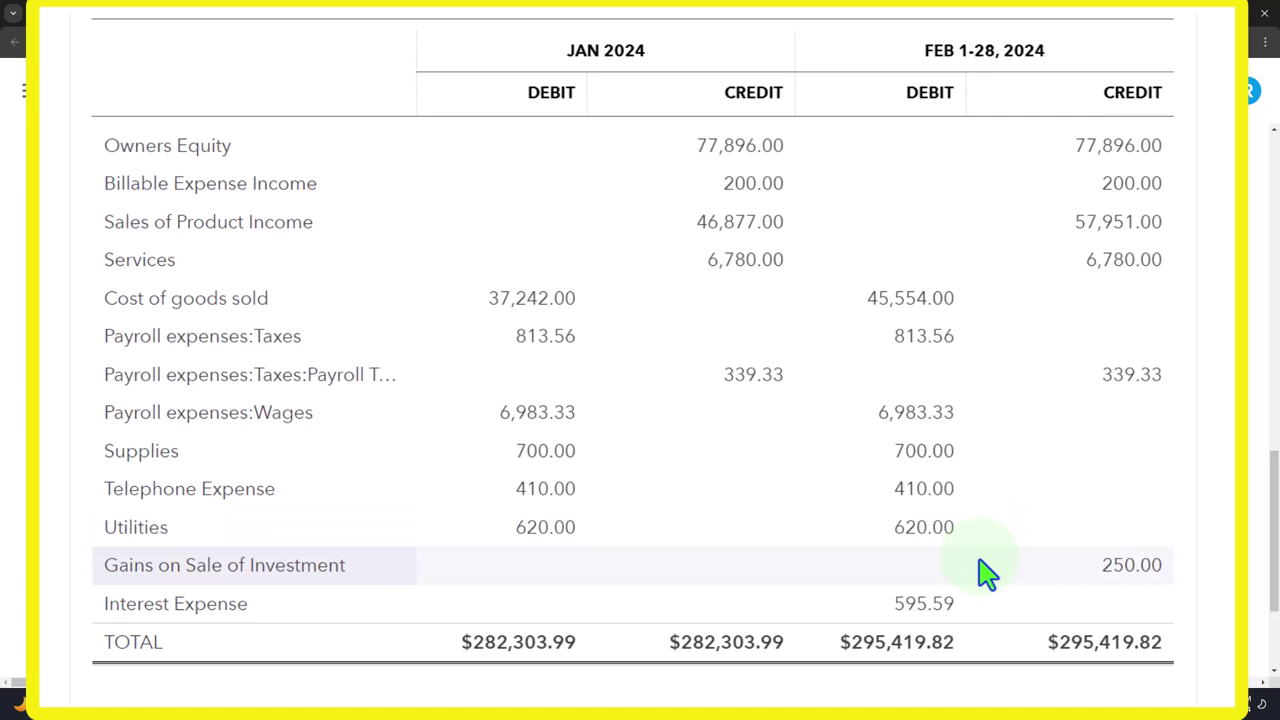
scroll(985, 572, "up", 2)
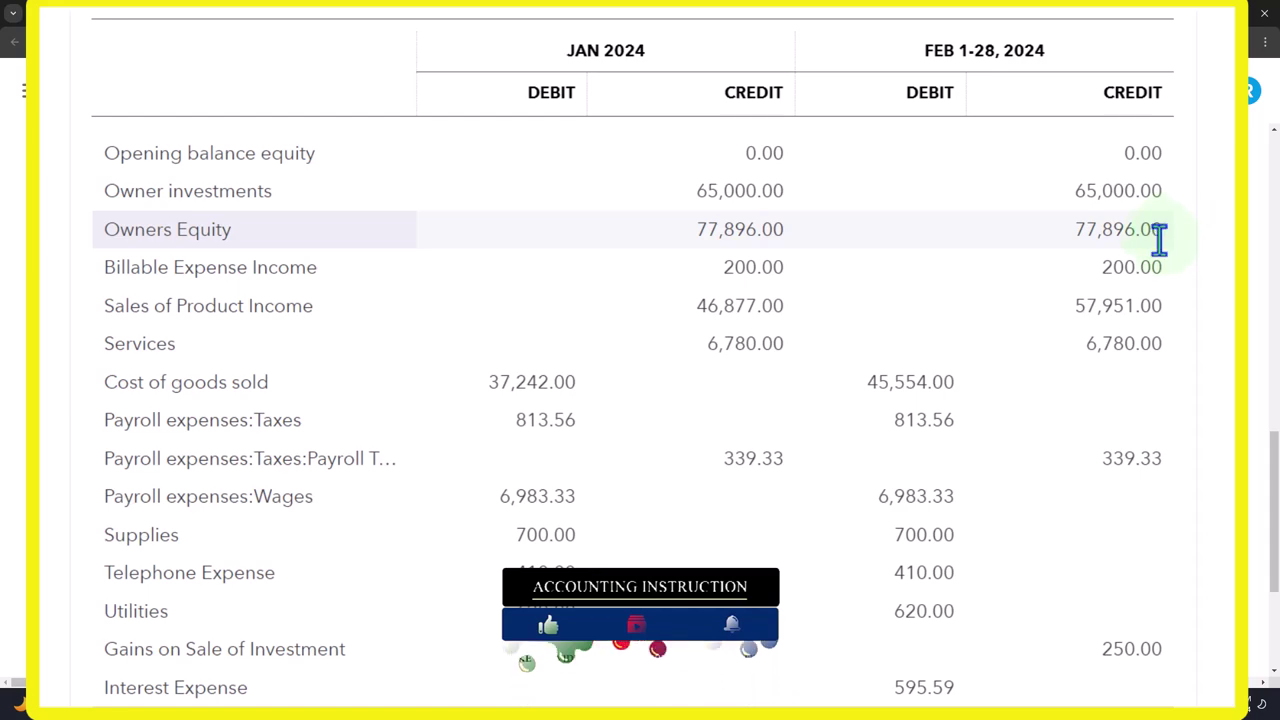
- Set the Trial Balance period to 01/01/2025 through 01/01/2025, run the report, and review its account balances
scroll(826, 351, "up", 10)
double_click(360, 274)
key("ctrl+a")
type("01")
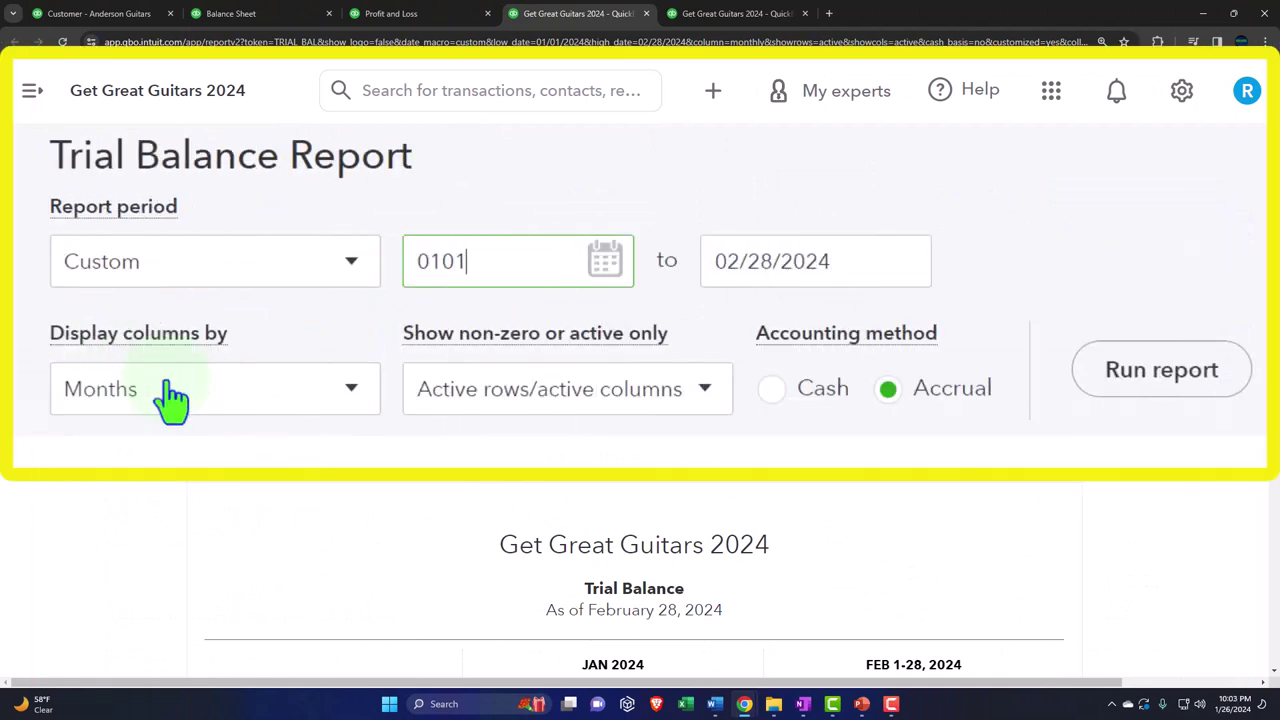
type("/01/2025")
key("Tab")
type("01/01/2025")
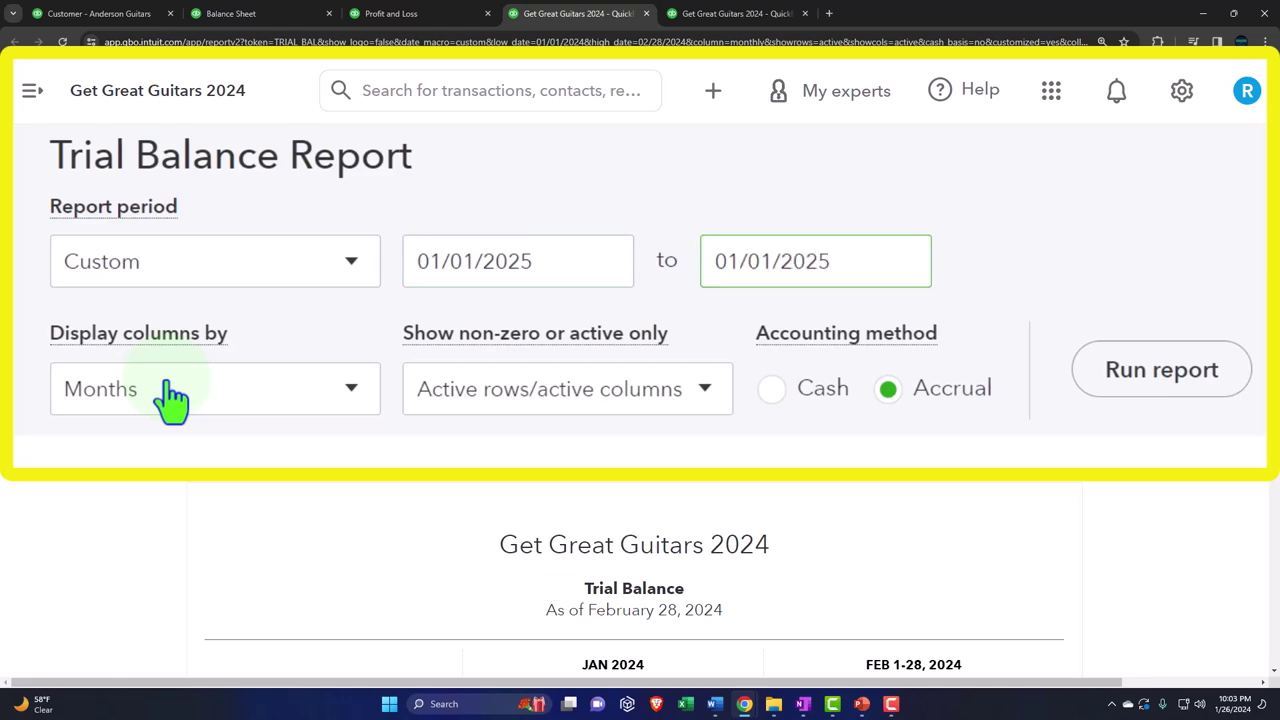
left_click(826, 350)
scroll(831, 355, "down", 10)
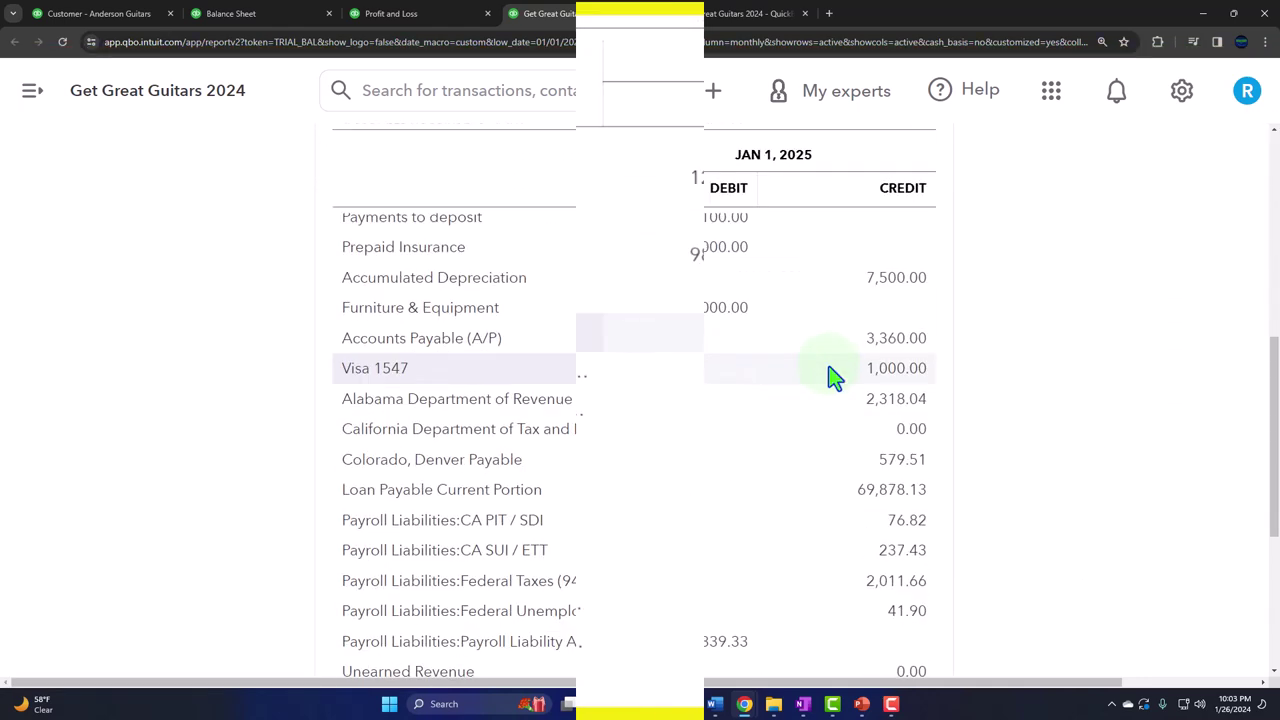